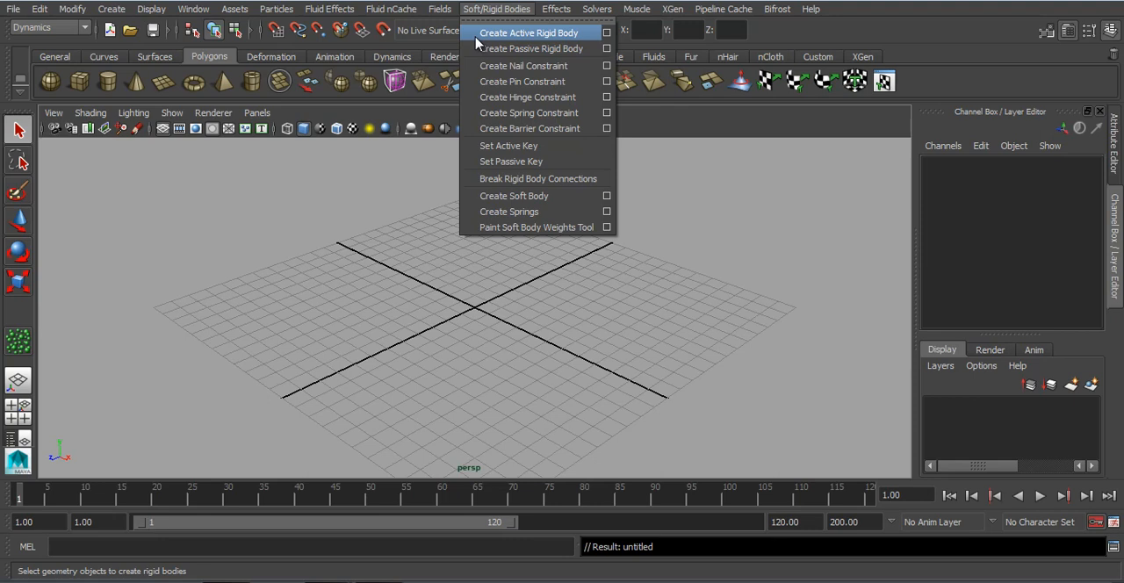
Step: Create a polygon cylinder on the grid and scale it uniformly to about 0.446
{"action": "left_click", "coordinate": [281, 324]}
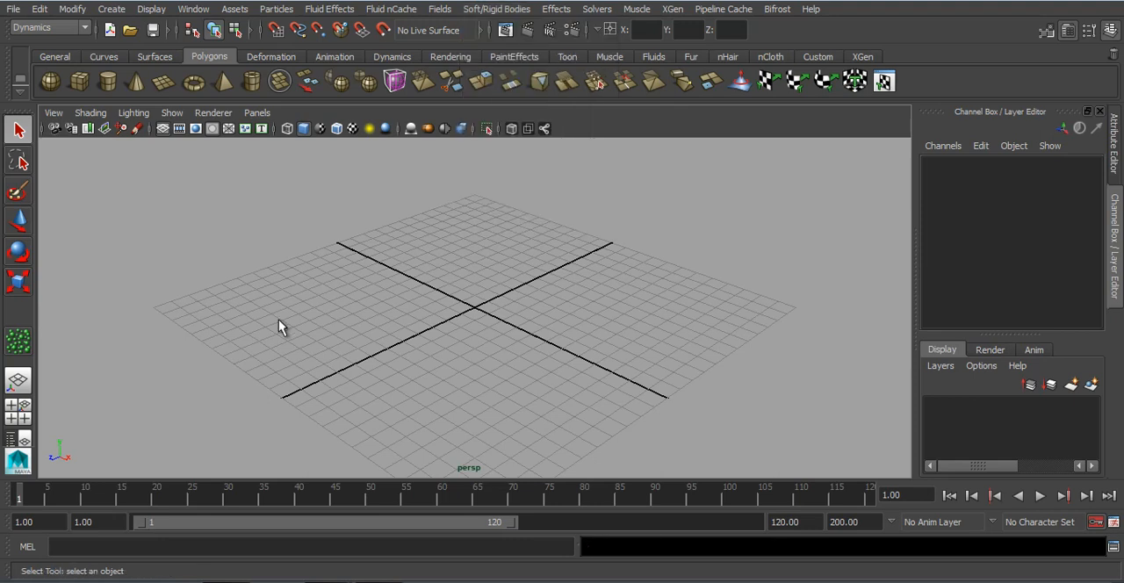
{"action": "left_click", "coordinate": [107, 81]}
{"action": "mouse_move", "coordinate": [459, 301]}
{"action": "left_mouse_down"}
{"action": "mouse_move", "coordinate": [468, 312]}
{"action": "mouse_move", "coordinate": [476, 303]}
{"action": "left_mouse_up"}
{"action": "left_click_drag", "start_coordinate": [476, 303], "coordinate": [450, 205]}
{"action": "left_click_drag", "start_coordinate": [426, 283], "coordinate": [405, 273], "text": "alt"}
{"action": "scroll", "coordinate": [456, 268], "scroll_direction": "down", "scroll_amount": 3}
{"action": "key", "text": "r"}
Step: Move the cylinder to about X -5.916, Y 3.485, Z -0.376, above the grid's negative X side
{"action": "key", "text": "w"}
{"action": "left_click_drag", "start_coordinate": [503, 267], "coordinate": [428, 267]}
{"action": "left_click_drag", "start_coordinate": [374, 194], "coordinate": [373, 174]}
{"action": "left_click", "coordinate": [409, 299]}
{"action": "left_click_drag", "start_coordinate": [323, 277], "coordinate": [367, 255], "text": "alt"}
{"action": "left_click", "coordinate": [371, 252]}
{"action": "middle_click_drag", "start_coordinate": [448, 281], "coordinate": [441, 297], "text": "alt"}
{"action": "right_click_drag", "start_coordinate": [441, 297], "coordinate": [460, 309], "text": "alt"}
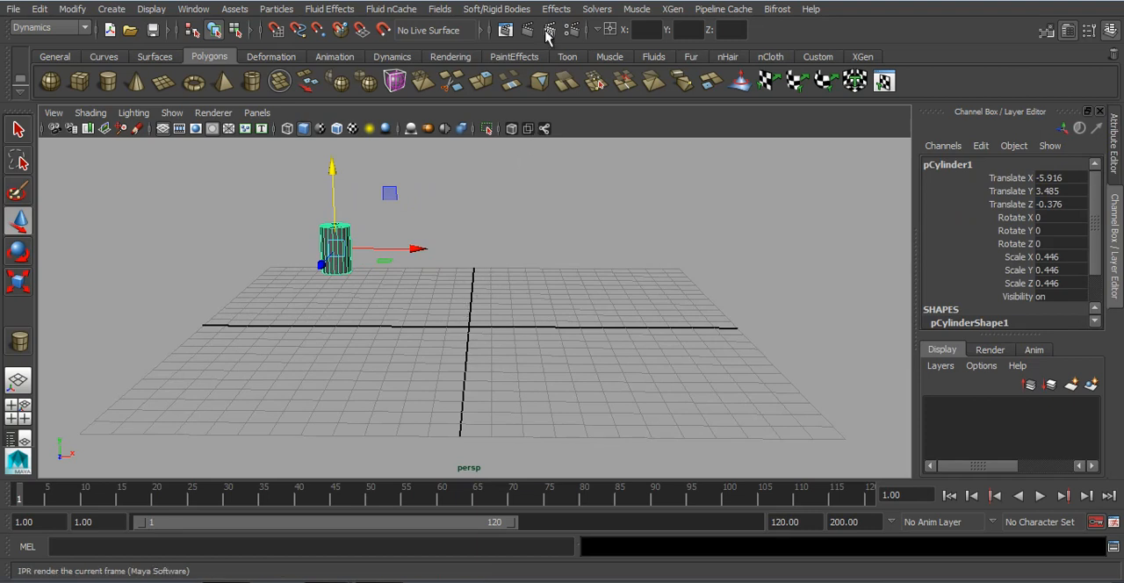
Step: Make the cylinder an active rigid body and highlight its translate and rotate channels
{"action": "left_click", "coordinate": [515, 11]}
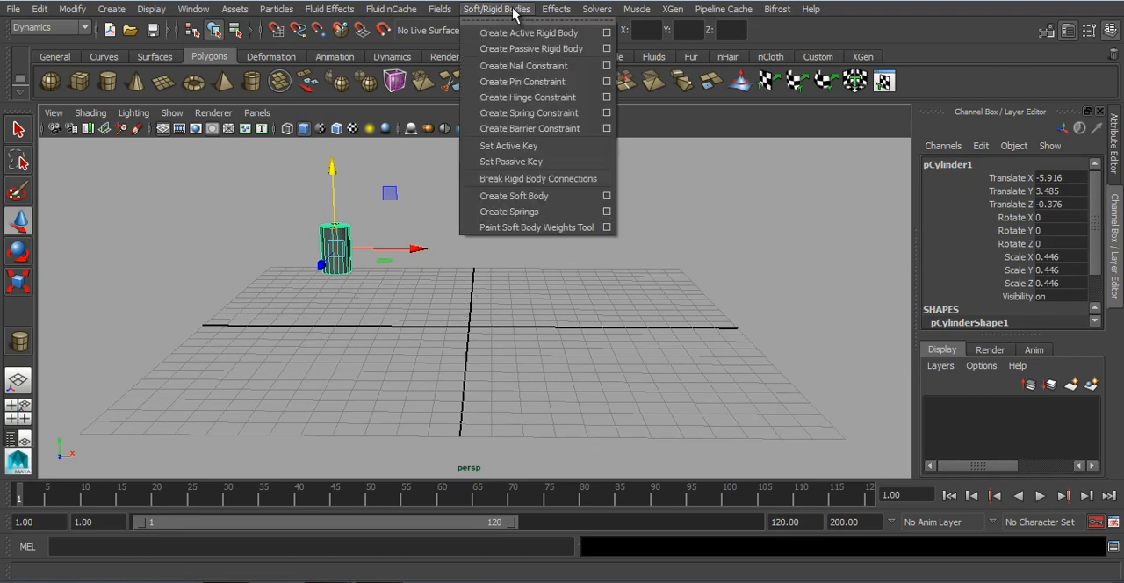
{"action": "left_click", "coordinate": [579, 34]}
{"action": "left_click_drag", "start_coordinate": [997, 179], "coordinate": [999, 252]}
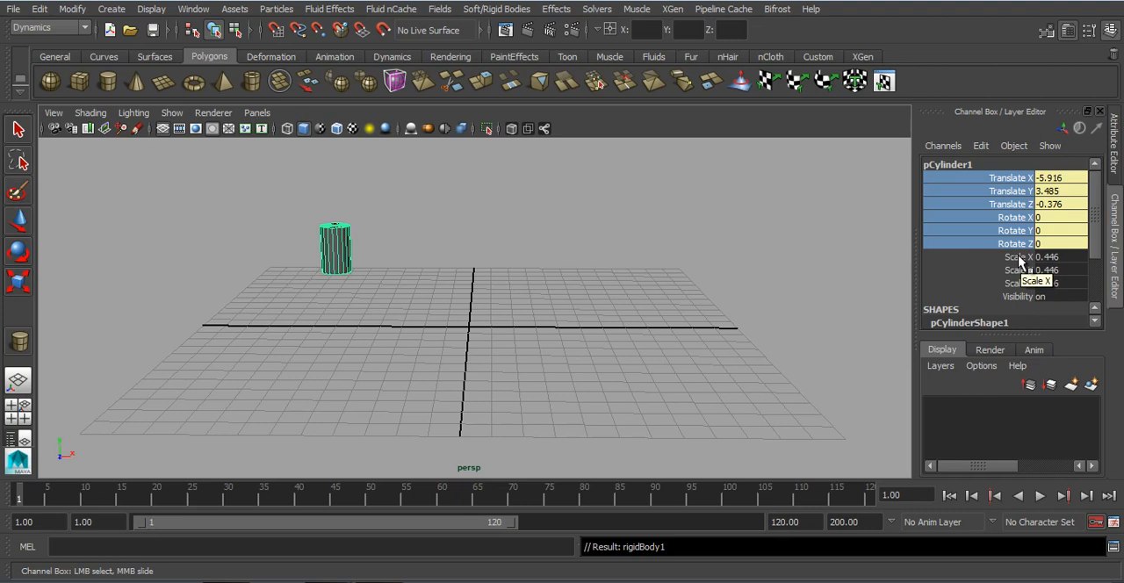
Step: Expand the cylinder's rigidBody1 attributes, review the velocity, spin, impulse, mass and friction settings, and deselect the cylinder
{"action": "scroll", "coordinate": [1018, 260], "scroll_direction": "down", "scroll_amount": 3}
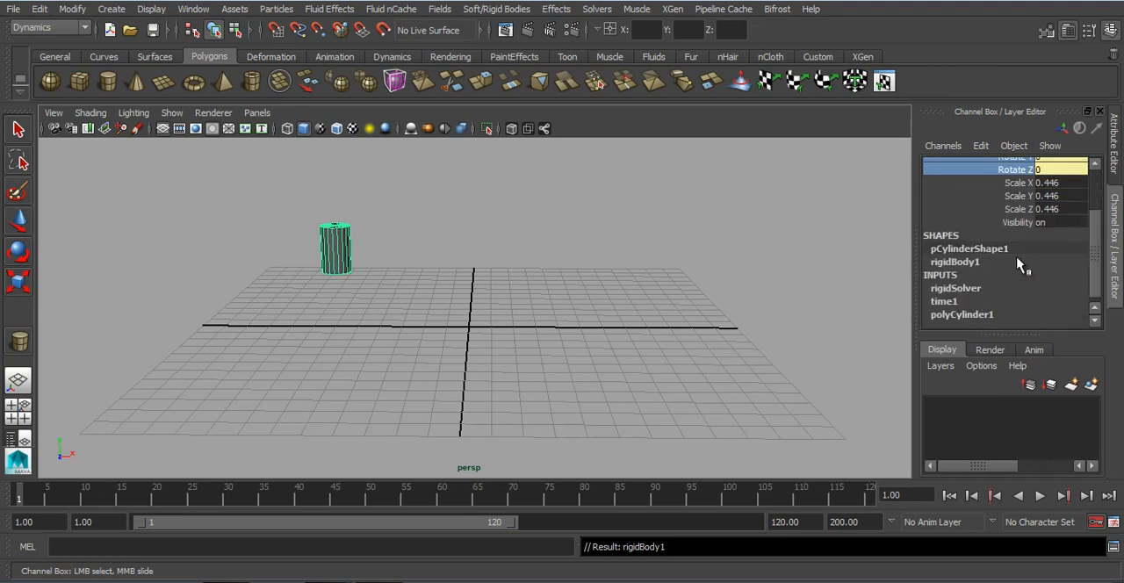
{"action": "left_click", "coordinate": [955, 255]}
{"action": "scroll", "coordinate": [944, 259], "scroll_direction": "down", "scroll_amount": 5}
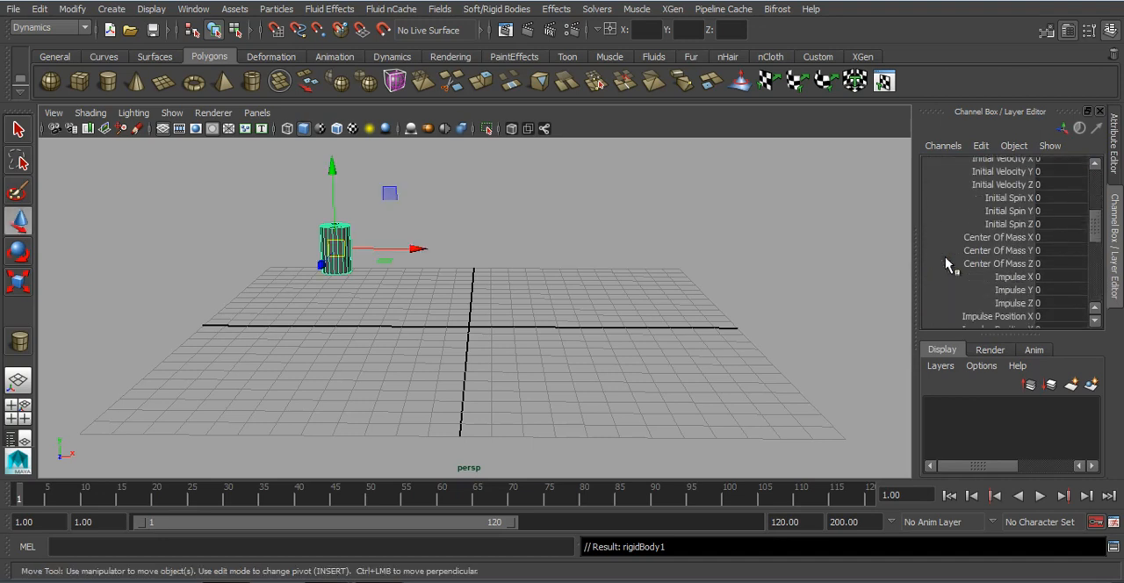
{"action": "scroll", "coordinate": [945, 261], "scroll_direction": "down", "scroll_amount": 4}
{"action": "scroll", "coordinate": [941, 260], "scroll_direction": "up", "scroll_amount": 9}
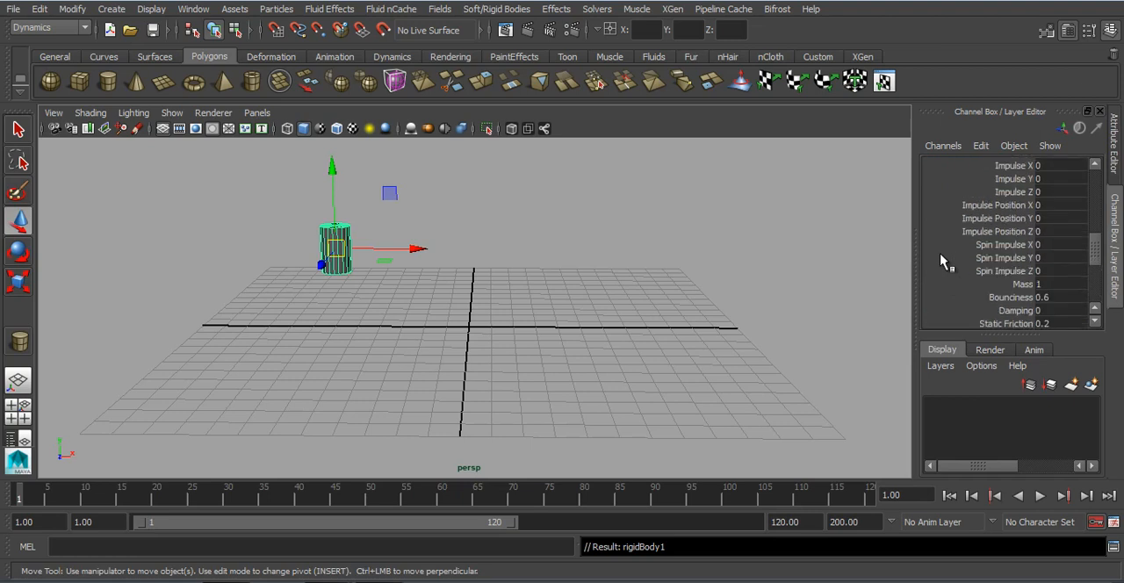
{"action": "left_click", "coordinate": [681, 313]}
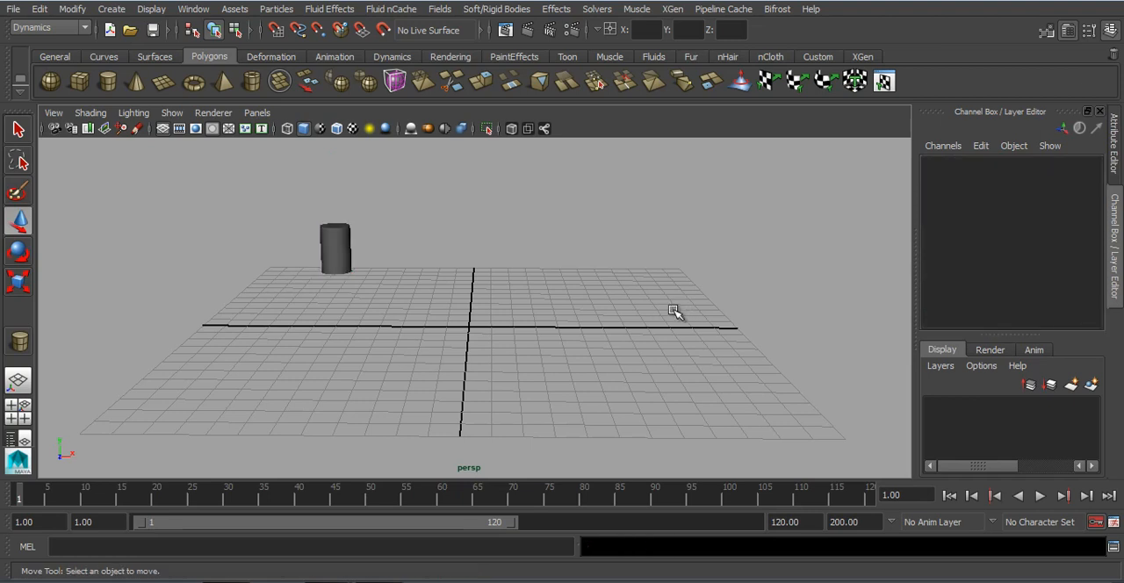
Step: Play the simulation without any initial velocity, stop it and return to the first frame
{"action": "left_click", "coordinate": [1039, 496]}
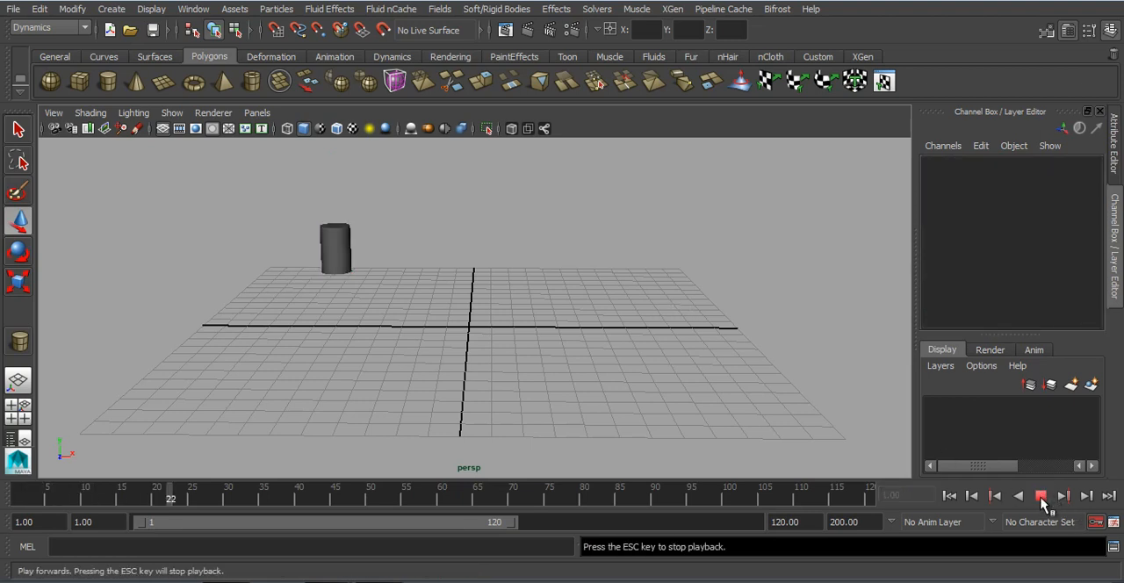
{"action": "left_click", "coordinate": [1041, 497]}
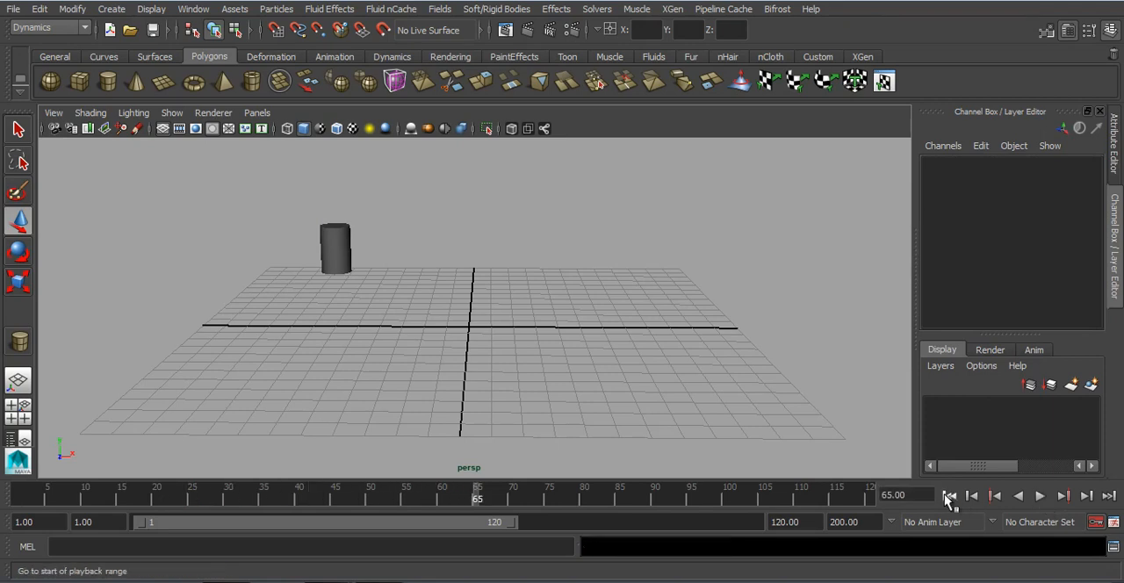
{"action": "left_click", "coordinate": [949, 496]}
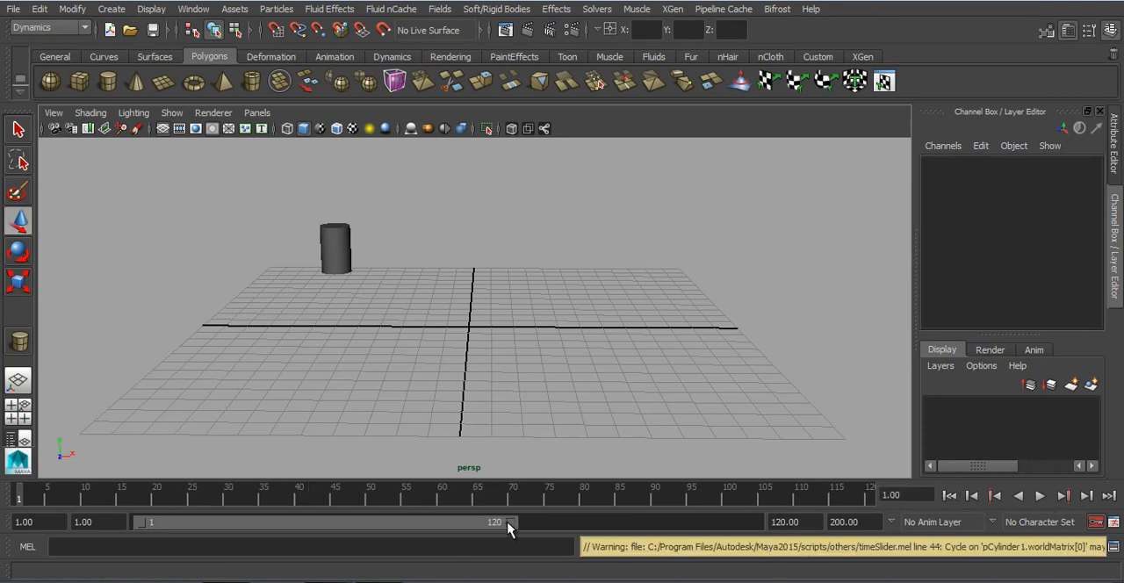
Step: Extend the playback range to frame 200, test the playback and return to the first frame
{"action": "left_click_drag", "start_coordinate": [508, 524], "coordinate": [754, 522]}
{"action": "left_click", "coordinate": [1040, 496]}
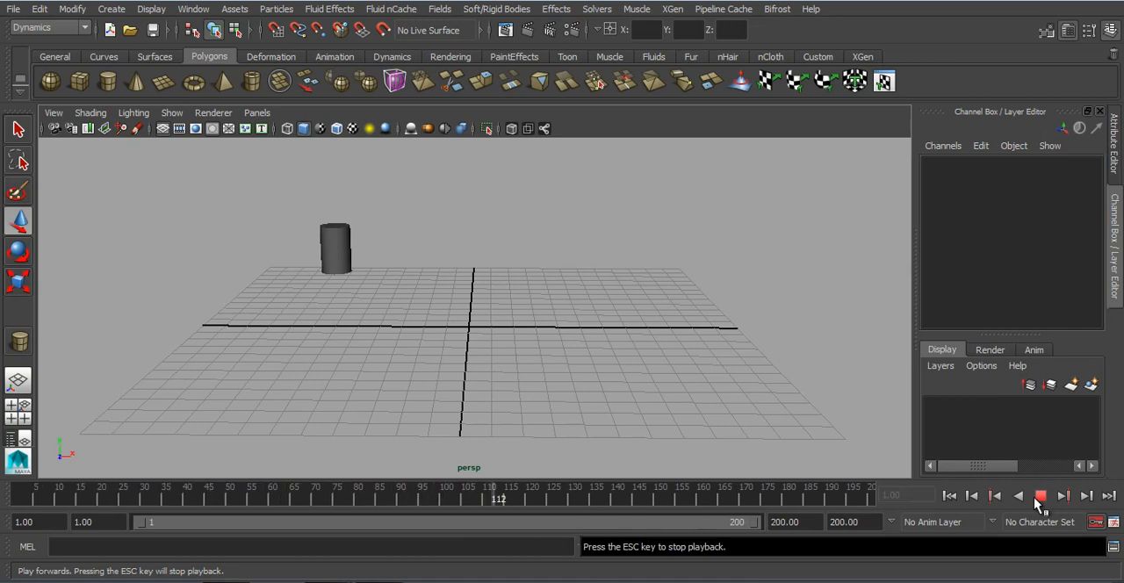
{"action": "left_click", "coordinate": [1034, 497]}
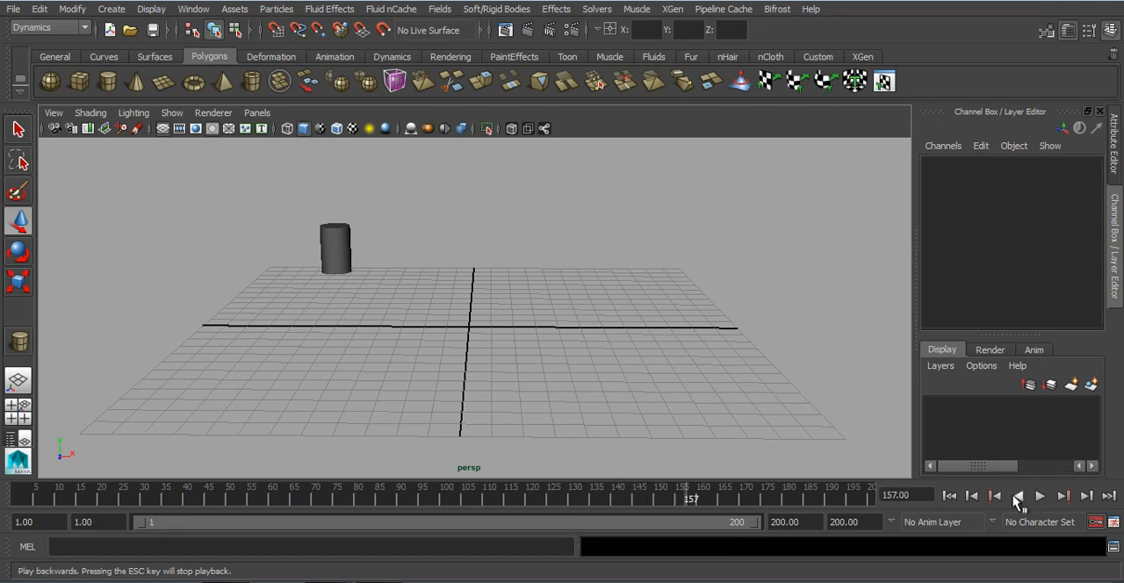
{"action": "left_click", "coordinate": [953, 497]}
{"action": "left_click", "coordinate": [1037, 497]}
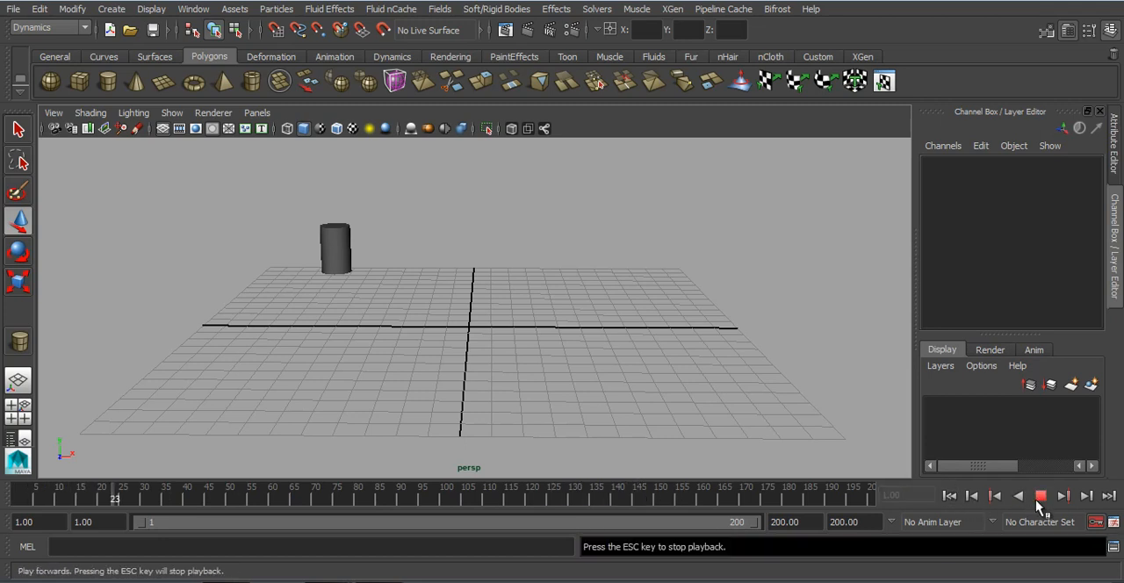
{"action": "left_click", "coordinate": [1038, 496]}
{"action": "left_click", "coordinate": [949, 496]}
Step: Select the cylinder and set its rigid body's Initial Velocity X to 5
{"action": "left_click_drag", "start_coordinate": [431, 180], "coordinate": [167, 397]}
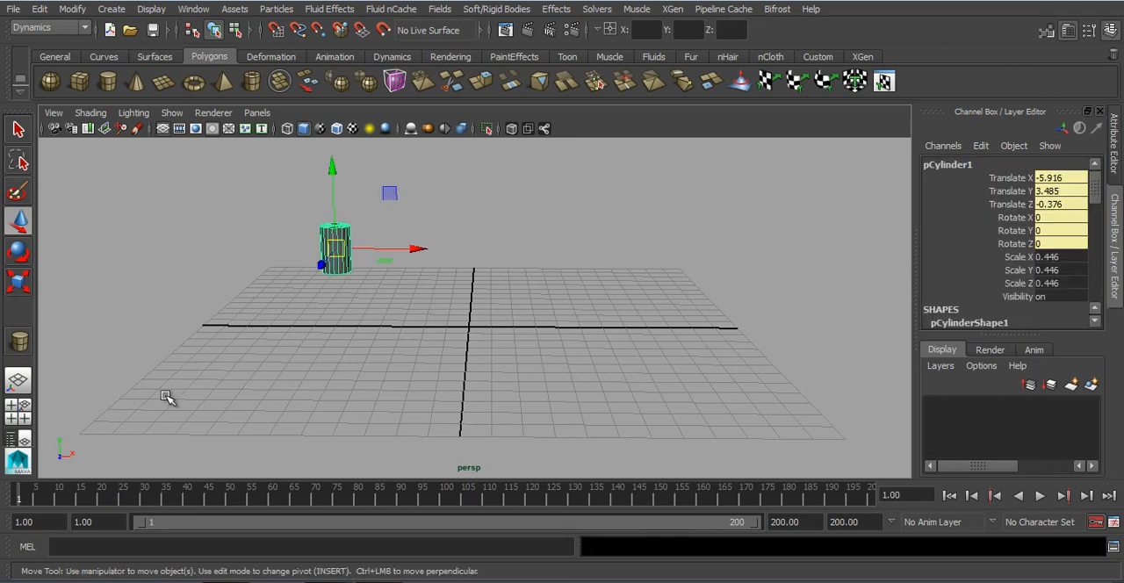
{"action": "scroll", "coordinate": [959, 259], "scroll_direction": "down", "scroll_amount": 2}
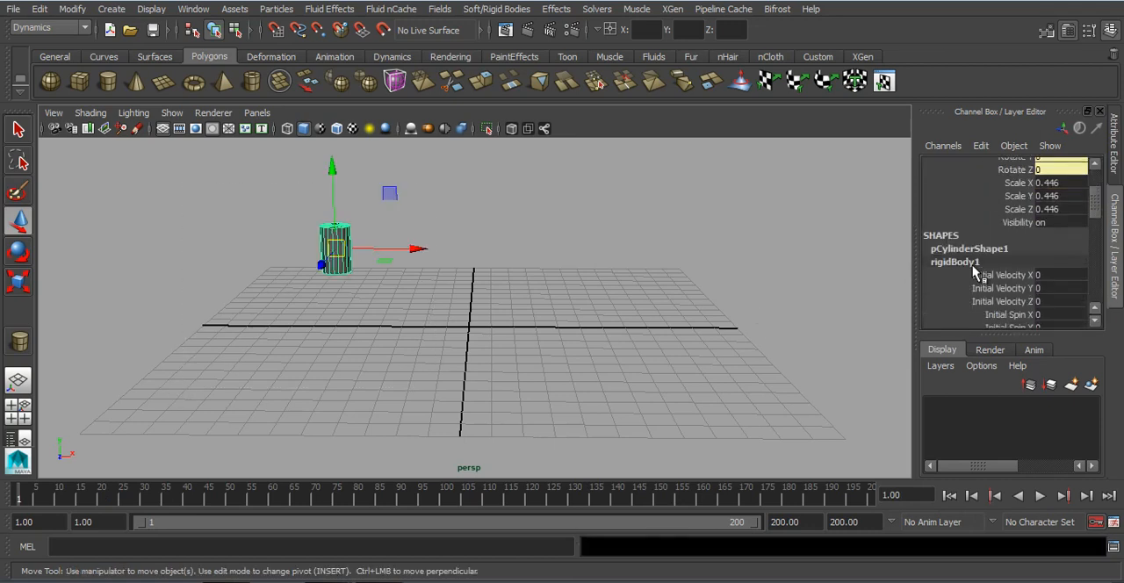
{"action": "scroll", "coordinate": [990, 277], "scroll_direction": "down", "scroll_amount": 1}
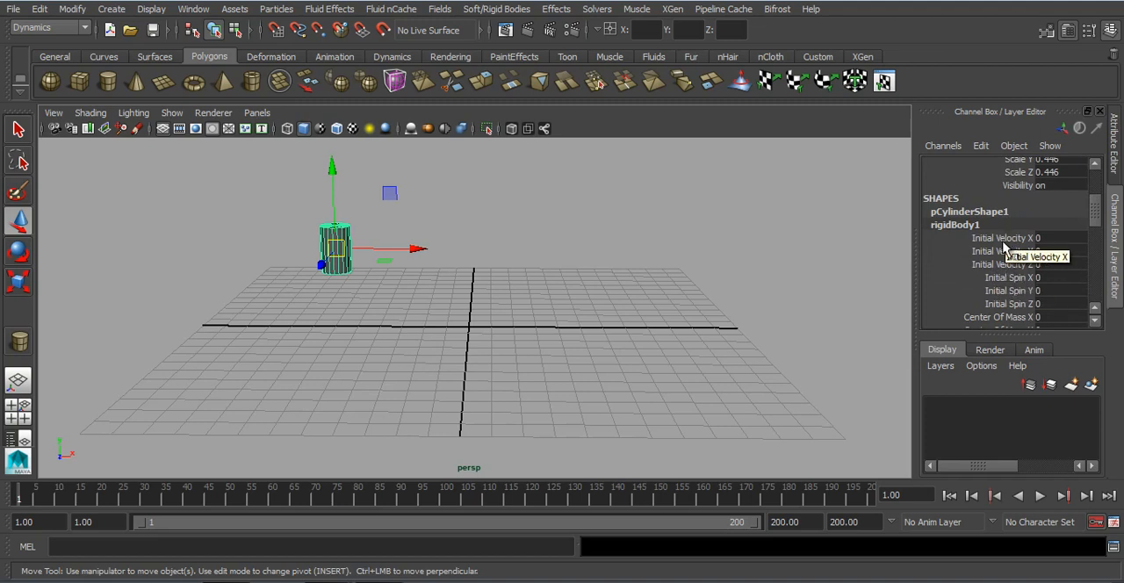
{"action": "left_click", "coordinate": [1004, 243]}
{"action": "left_click", "coordinate": [1006, 253]}
{"action": "left_click", "coordinate": [1007, 263]}
{"action": "left_click", "coordinate": [1017, 239]}
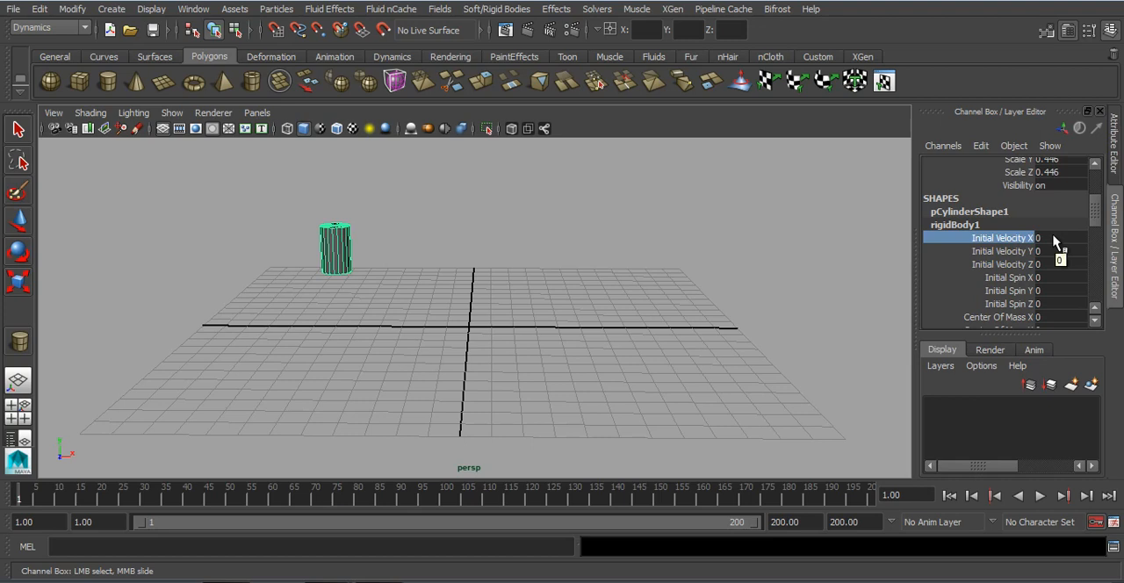
{"action": "double_click", "coordinate": [1053, 239]}
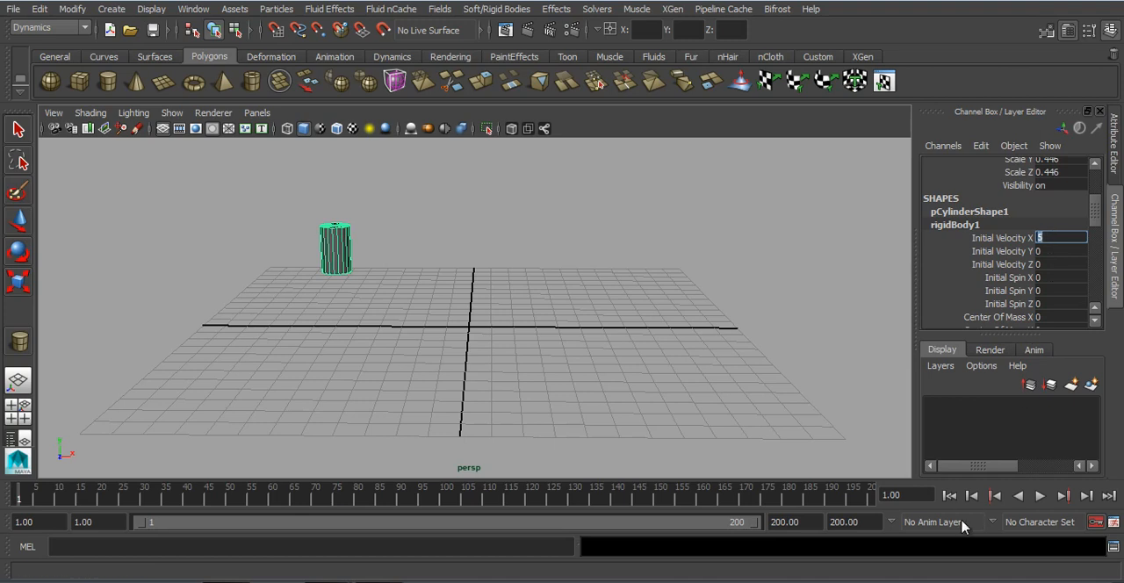
Step: Play the simulation twice to watch the cylinder travel along positive X, returning to the first frame each time
{"action": "left_click", "coordinate": [1041, 497]}
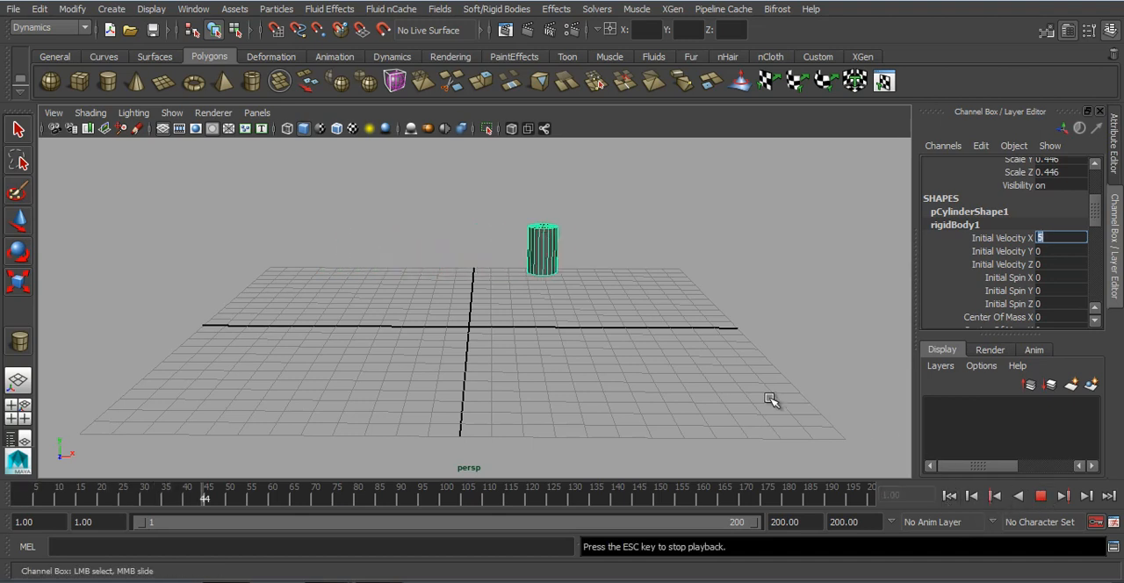
{"action": "scroll", "coordinate": [771, 400], "scroll_direction": "down", "scroll_amount": 3}
{"action": "middle_click_drag", "start_coordinate": [770, 399], "coordinate": [552, 381], "text": "alt"}
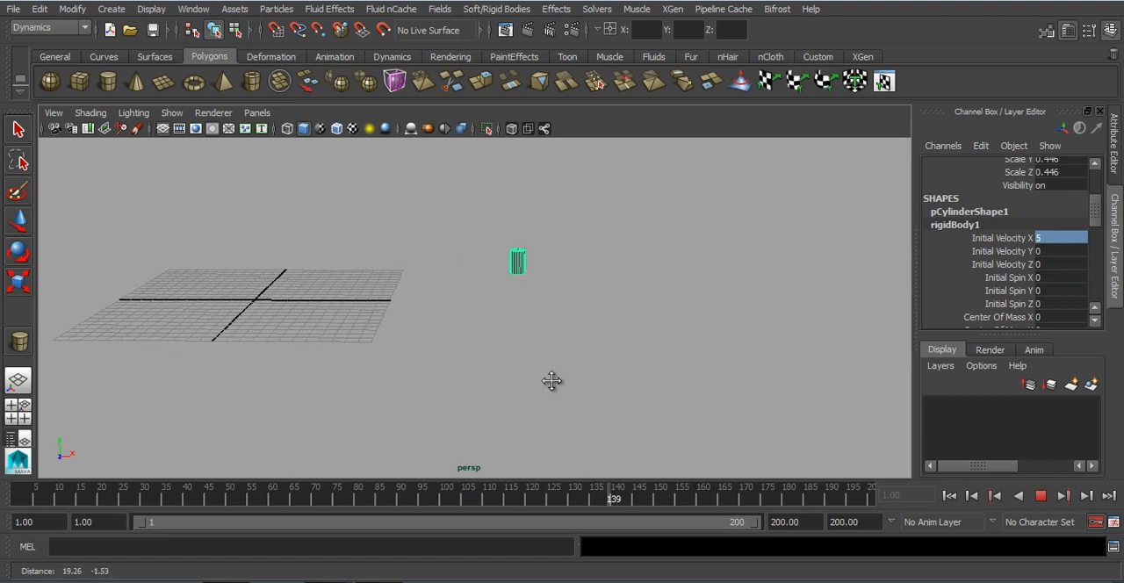
{"action": "left_click", "coordinate": [1041, 496]}
{"action": "left_click", "coordinate": [949, 496]}
{"action": "left_click", "coordinate": [1040, 496]}
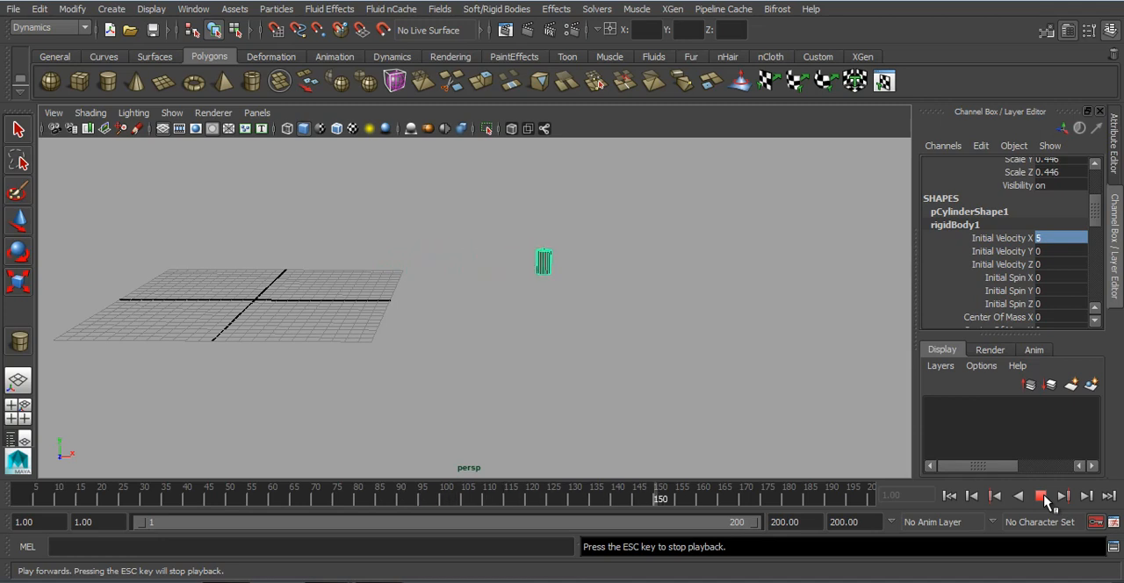
{"action": "left_click", "coordinate": [1041, 497]}
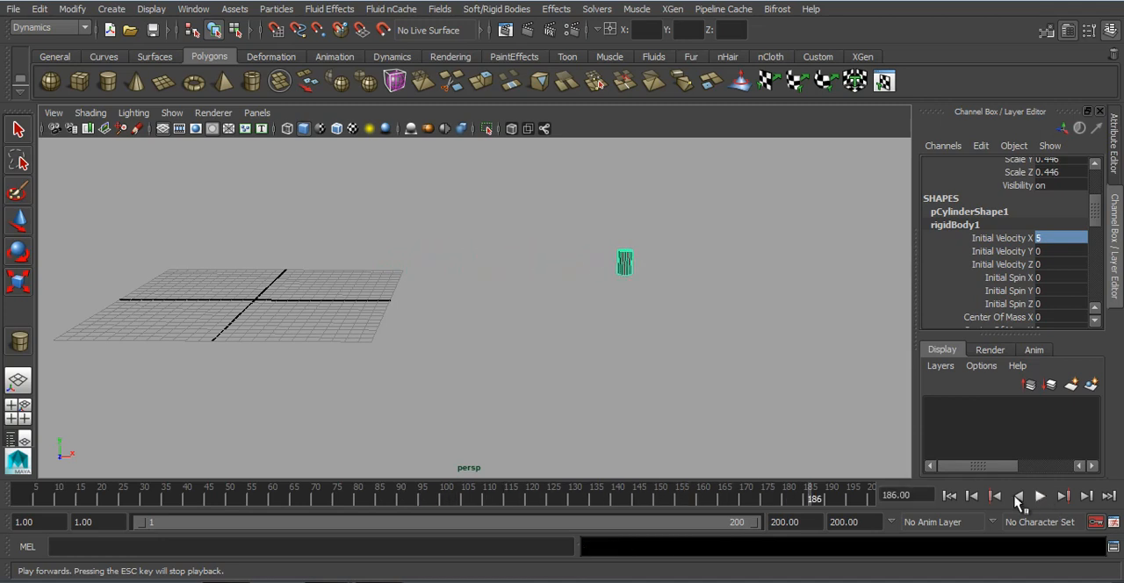
{"action": "left_click", "coordinate": [949, 496]}
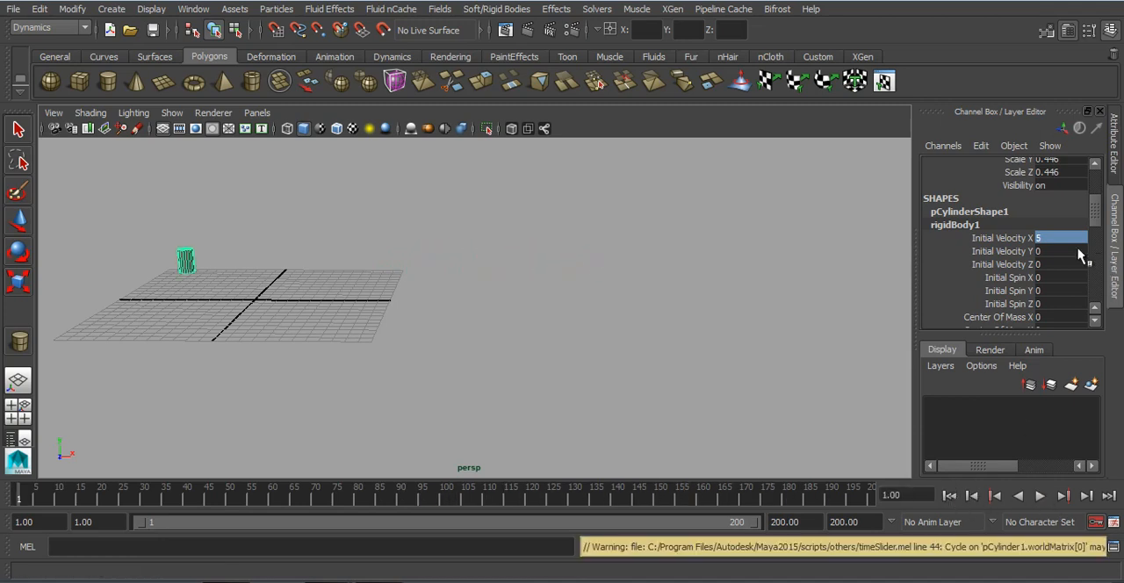
Step: Set the rigid body's Initial Velocity X to -5
{"action": "left_click", "coordinate": [1065, 237]}
{"action": "type", "text": "-"}
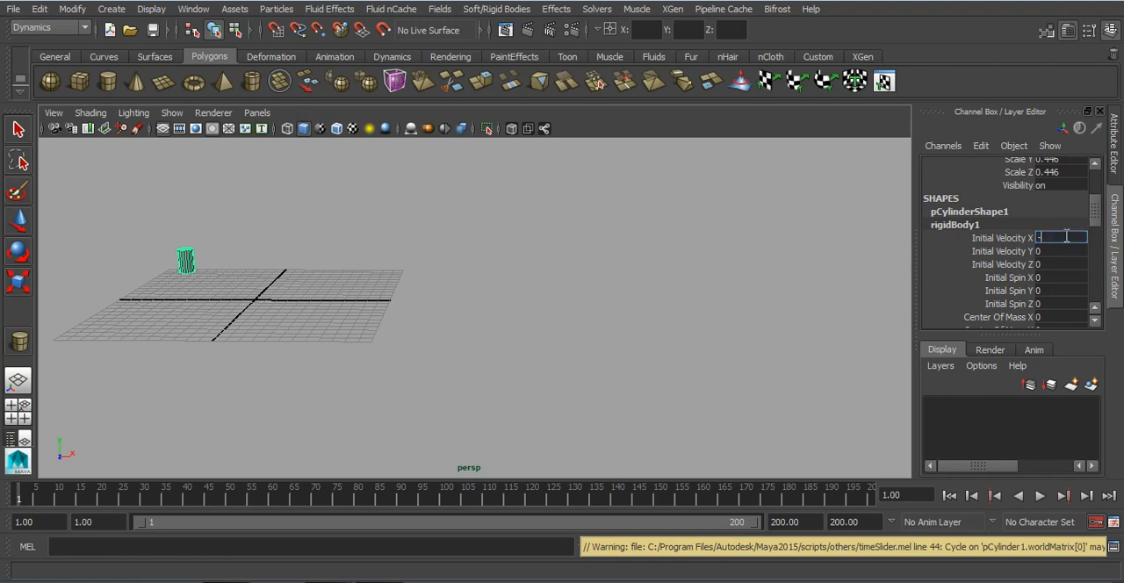
{"action": "type", "text": "5"}
{"action": "key", "text": "Return"}
Step: Play the simulation to check the cylinder's motion along negative X, and return to the first frame
{"action": "left_click_drag", "start_coordinate": [545, 325], "coordinate": [556, 321], "text": "alt"}
{"action": "middle_click_drag", "start_coordinate": [556, 321], "coordinate": [661, 311], "text": "alt"}
{"action": "left_click_drag", "start_coordinate": [642, 317], "coordinate": [627, 316], "text": "alt"}
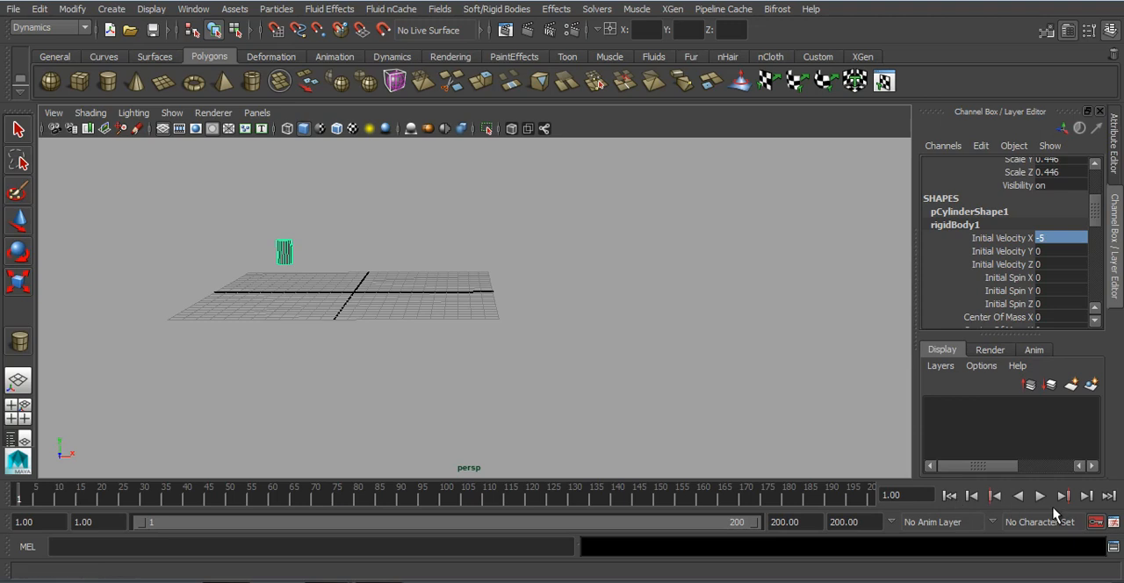
{"action": "left_click", "coordinate": [1040, 497]}
{"action": "middle_click_drag", "start_coordinate": [276, 394], "coordinate": [497, 391], "text": "alt"}
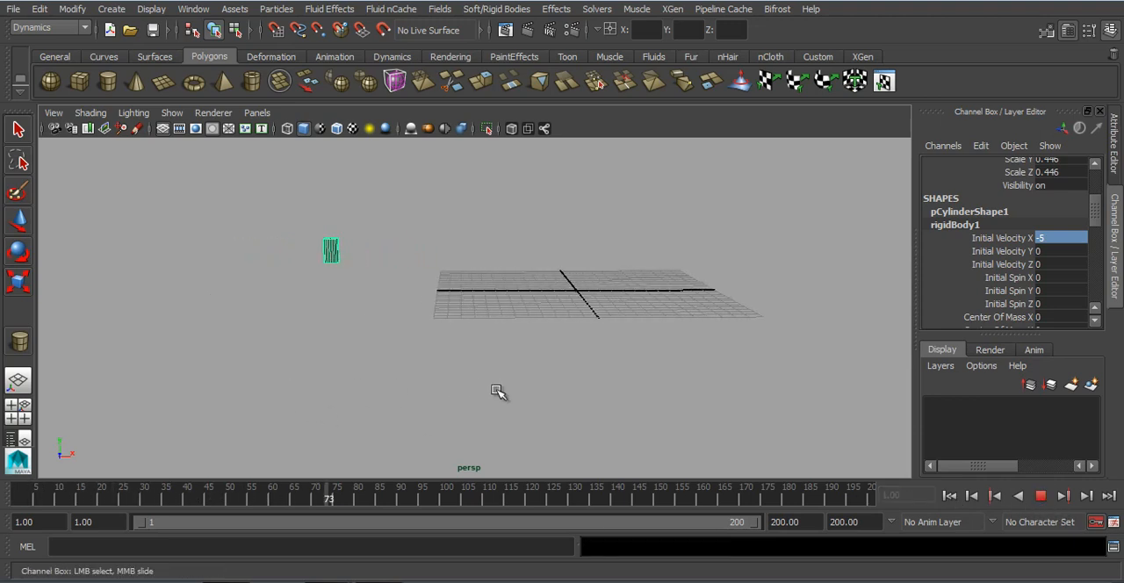
{"action": "left_click", "coordinate": [1042, 497]}
{"action": "left_click", "coordinate": [949, 496]}
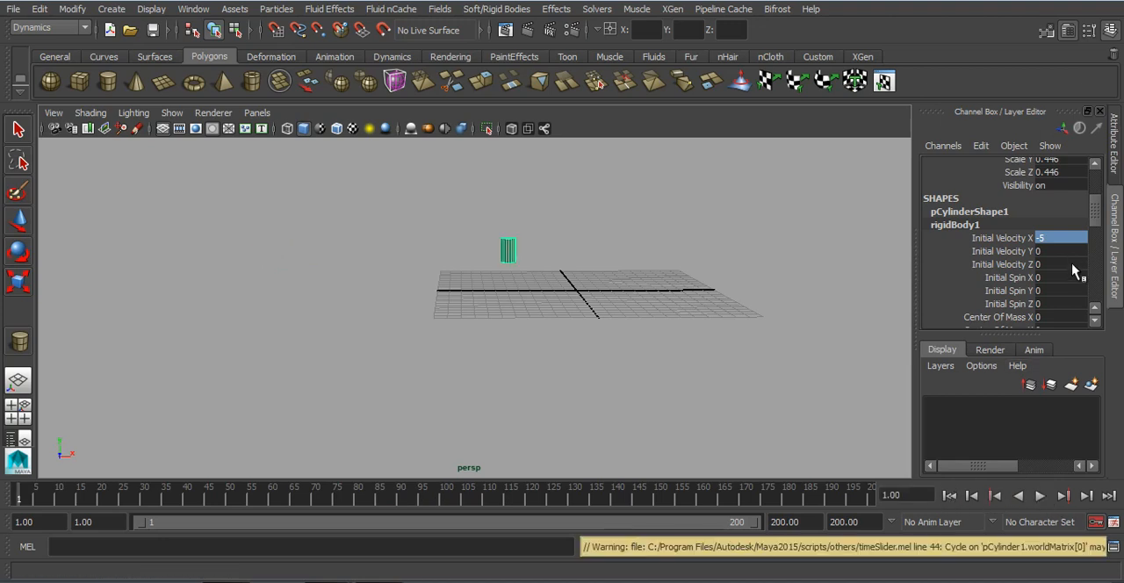
Step: Set the rigid body's Initial Velocity X to 0 and Initial Velocity Y to 5
{"action": "left_click", "coordinate": [1067, 238]}
{"action": "type", "text": "0"}
{"action": "key", "text": "Return"}
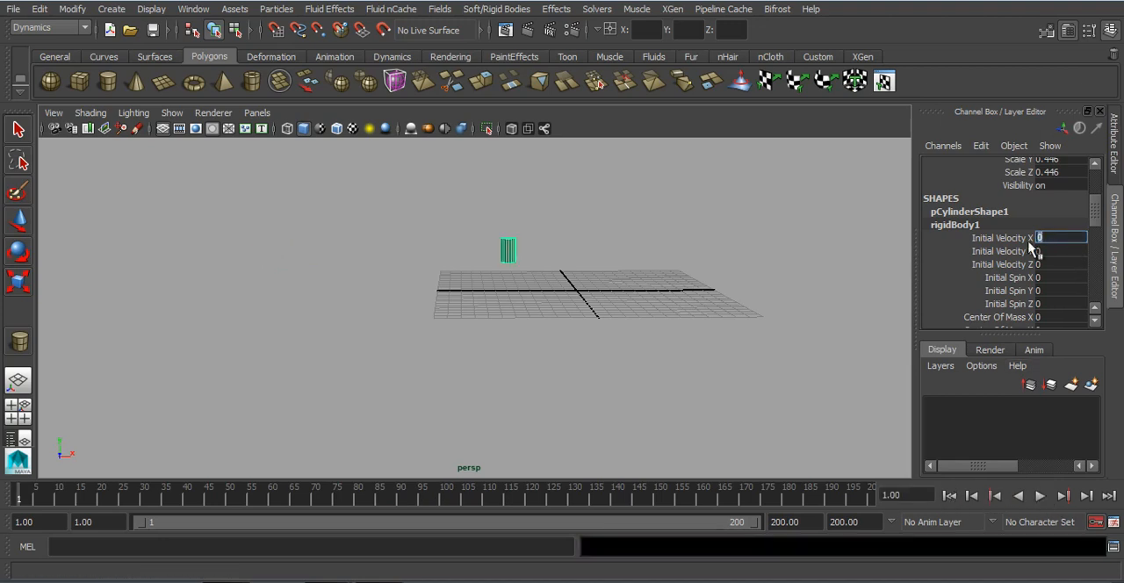
{"action": "middle_click_drag", "start_coordinate": [680, 313], "coordinate": [530, 373], "text": "alt"}
{"action": "left_click", "coordinate": [1050, 251]}
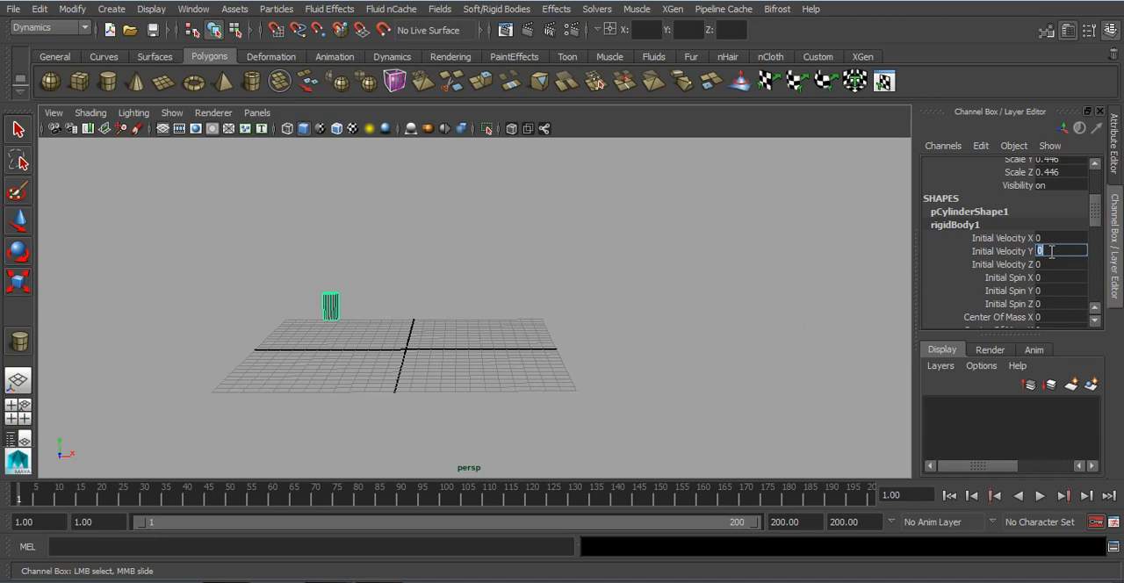
{"action": "type", "text": "5"}
Step: Play the simulation to check the cylinder's upward motion, and return to the first frame
{"action": "left_click", "coordinate": [1039, 496]}
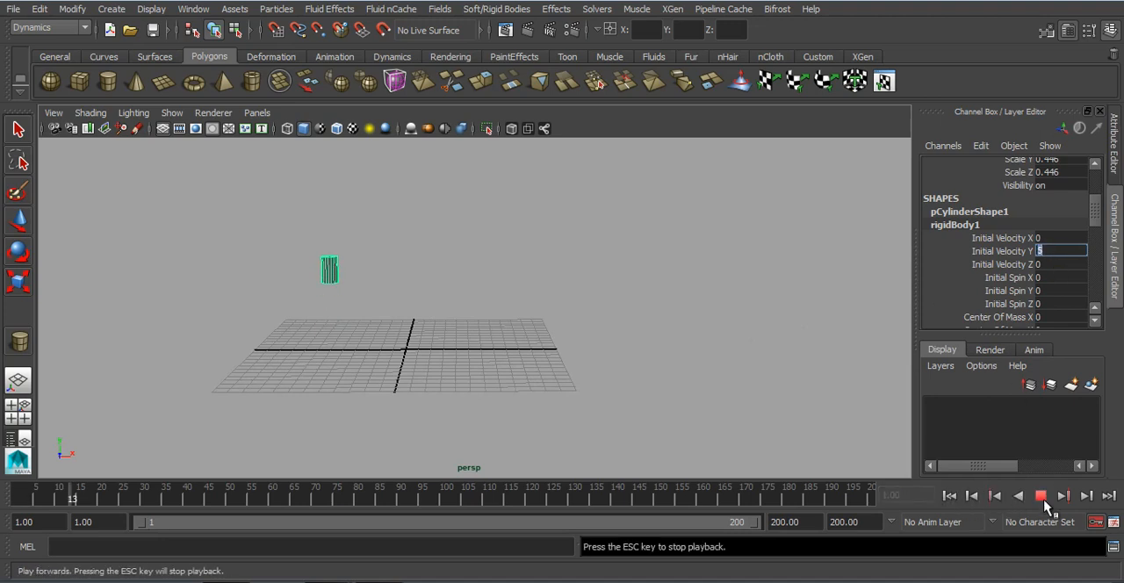
{"action": "left_click", "coordinate": [1041, 497]}
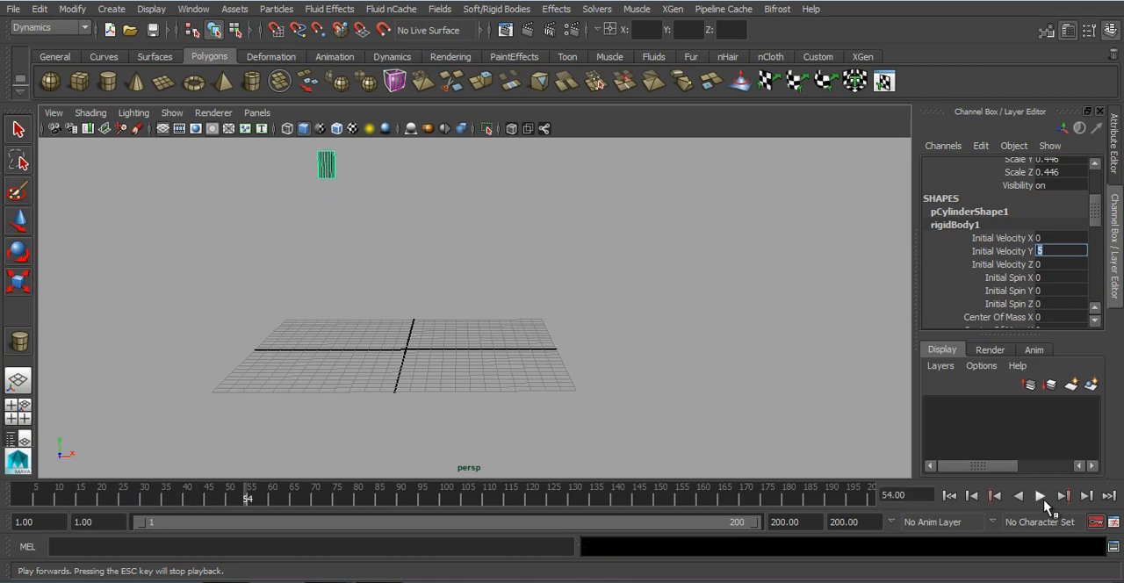
{"action": "left_click", "coordinate": [949, 496]}
Step: Set Initial Velocity Y to 0 and Initial Velocity X to 5, test the playback and return to the first frame
{"action": "left_click_drag", "start_coordinate": [1067, 251], "coordinate": [916, 252]}
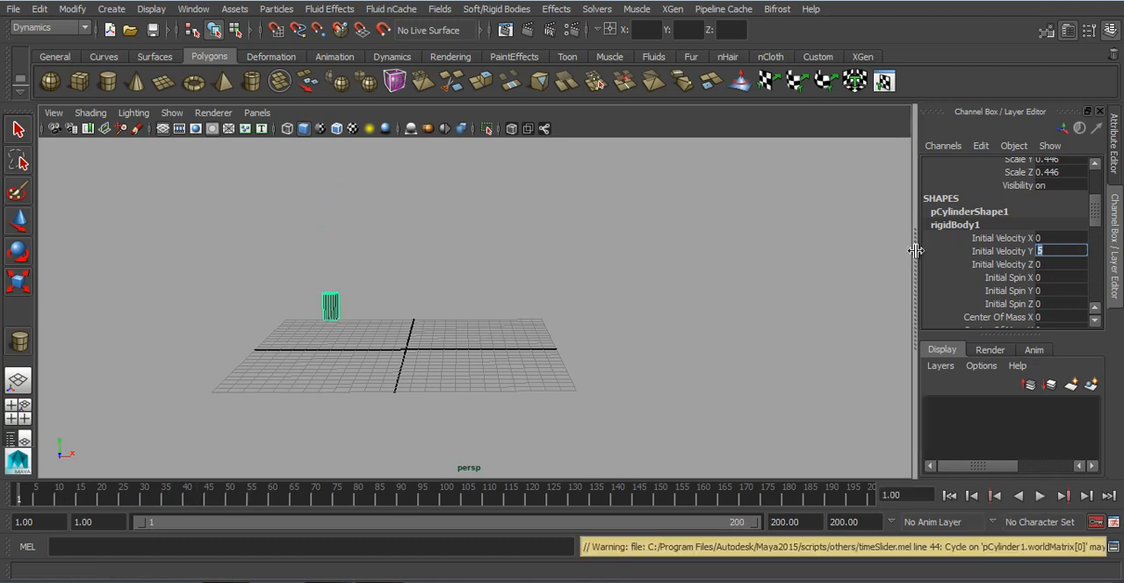
{"action": "left_click", "coordinate": [1051, 238]}
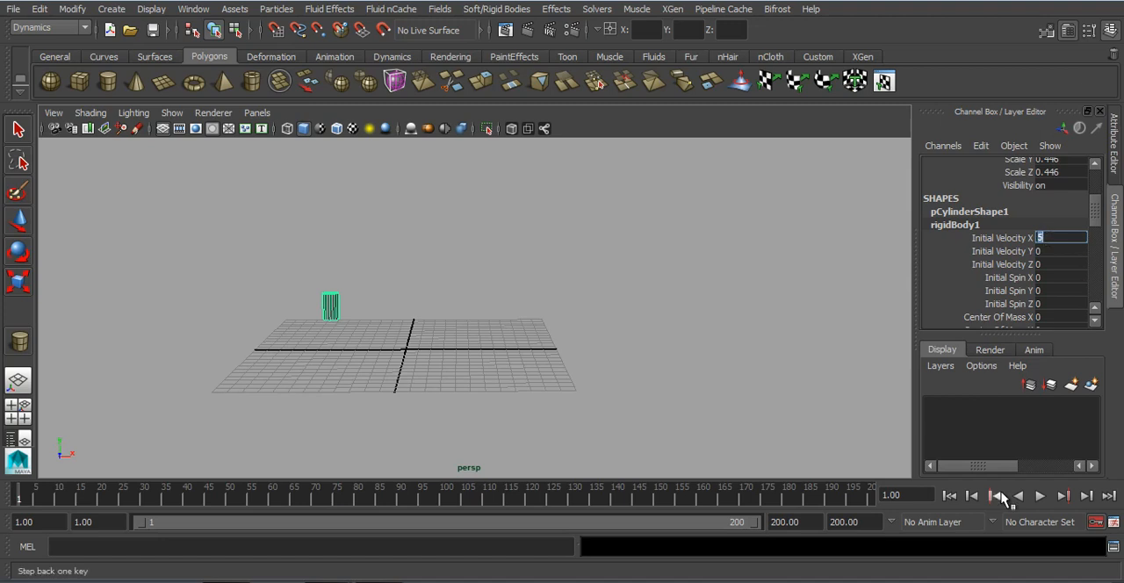
{"action": "left_click", "coordinate": [1039, 496]}
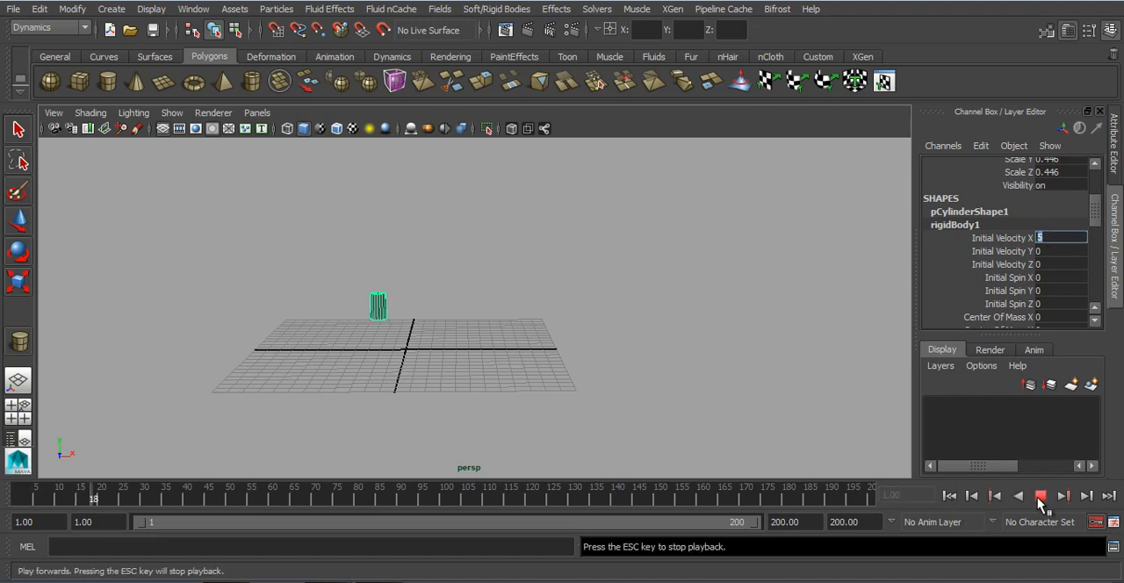
{"action": "left_click", "coordinate": [1040, 496]}
{"action": "left_click", "coordinate": [949, 496]}
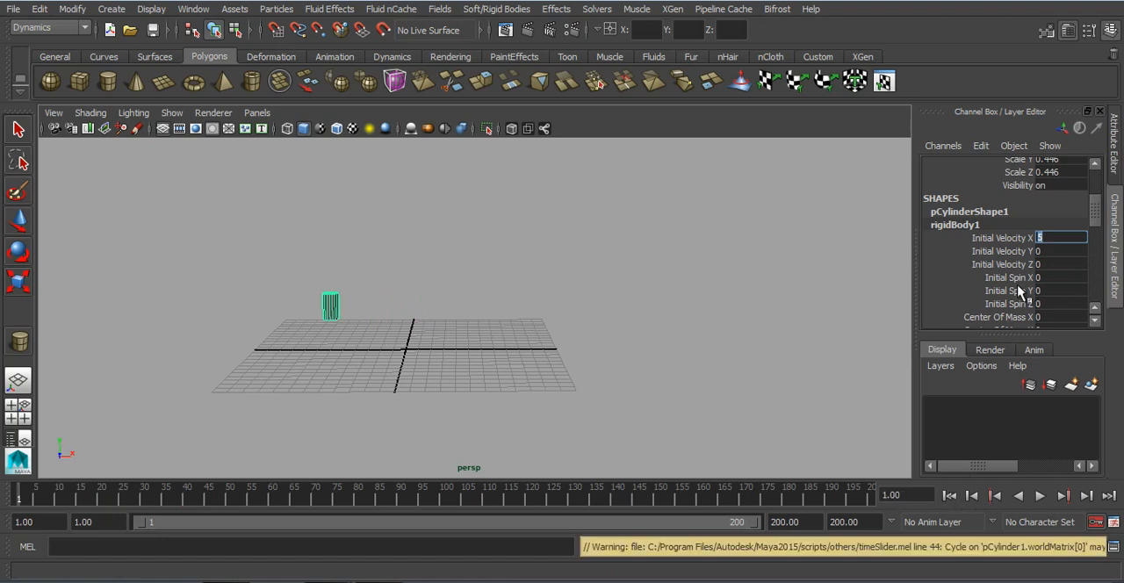
Step: Try rotating the cylinder about its Z axis, and reset Rotate Z to 0
{"action": "left_click_drag", "start_coordinate": [1017, 278], "coordinate": [1009, 303]}
{"action": "left_click", "coordinate": [1009, 303]}
{"action": "right_click_drag", "start_coordinate": [343, 293], "coordinate": [504, 389], "text": "alt"}
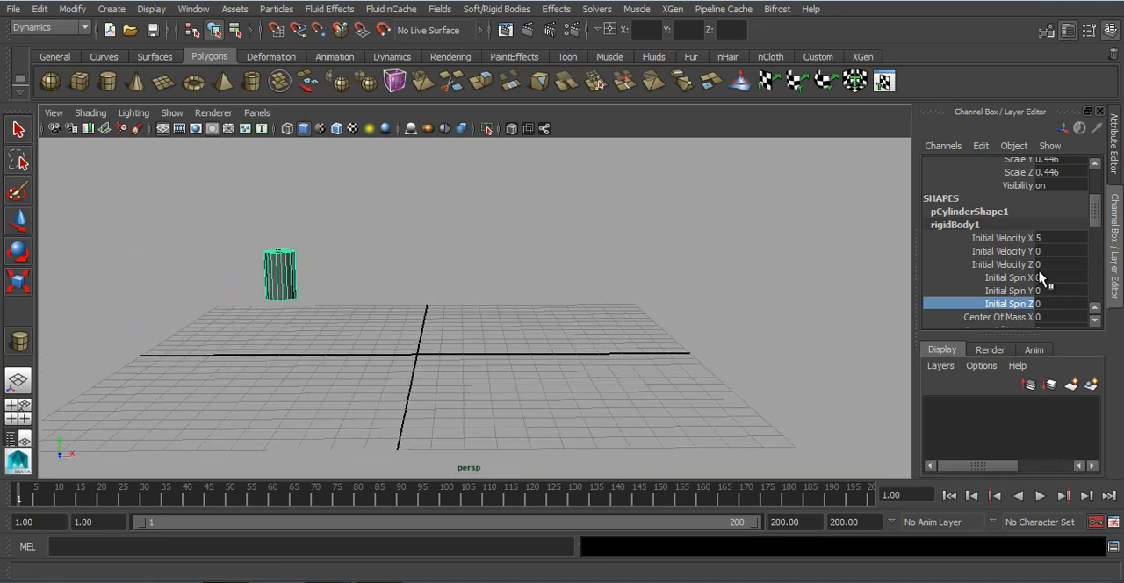
{"action": "key", "text": "e"}
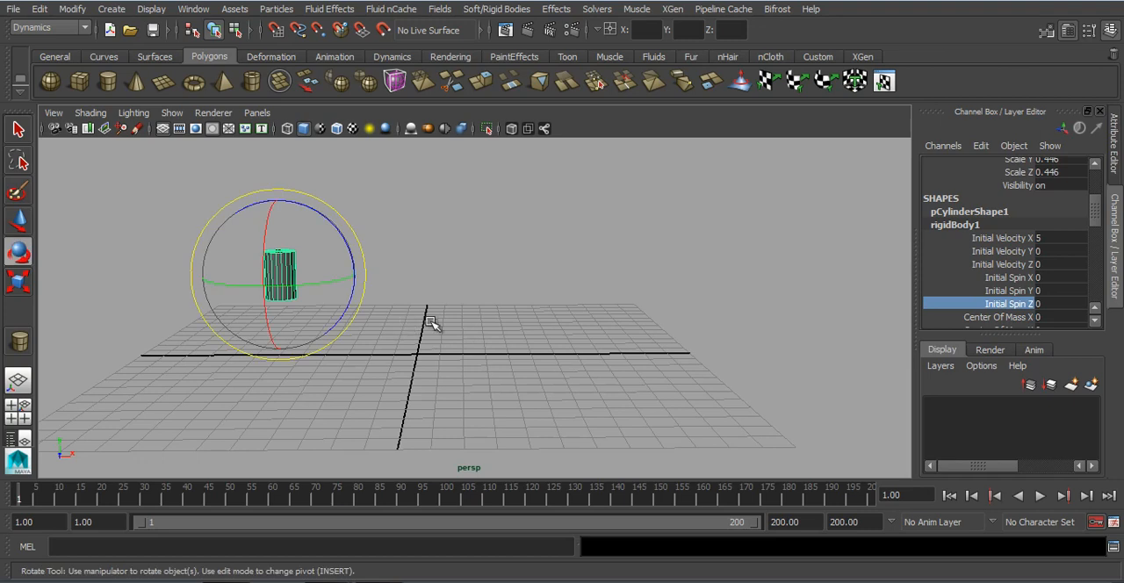
{"action": "right_click_drag", "start_coordinate": [866, 282], "coordinate": [717, 280], "text": "alt"}
{"action": "scroll", "coordinate": [1101, 203], "scroll_direction": "up", "scroll_amount": 3}
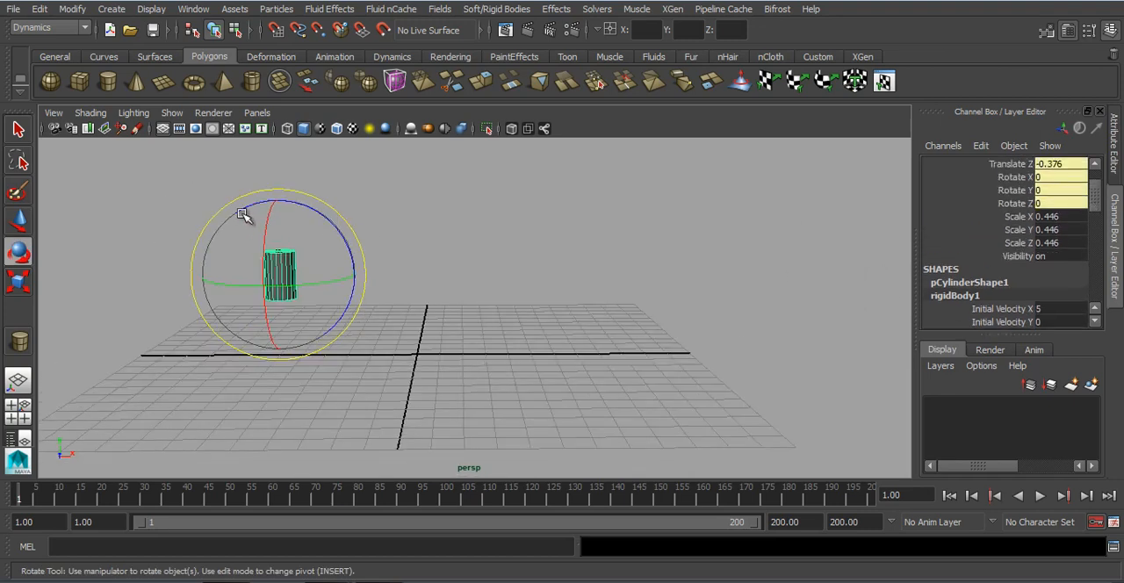
{"action": "left_click_drag", "start_coordinate": [309, 205], "coordinate": [416, 270]}
{"action": "left_click", "coordinate": [1071, 202]}
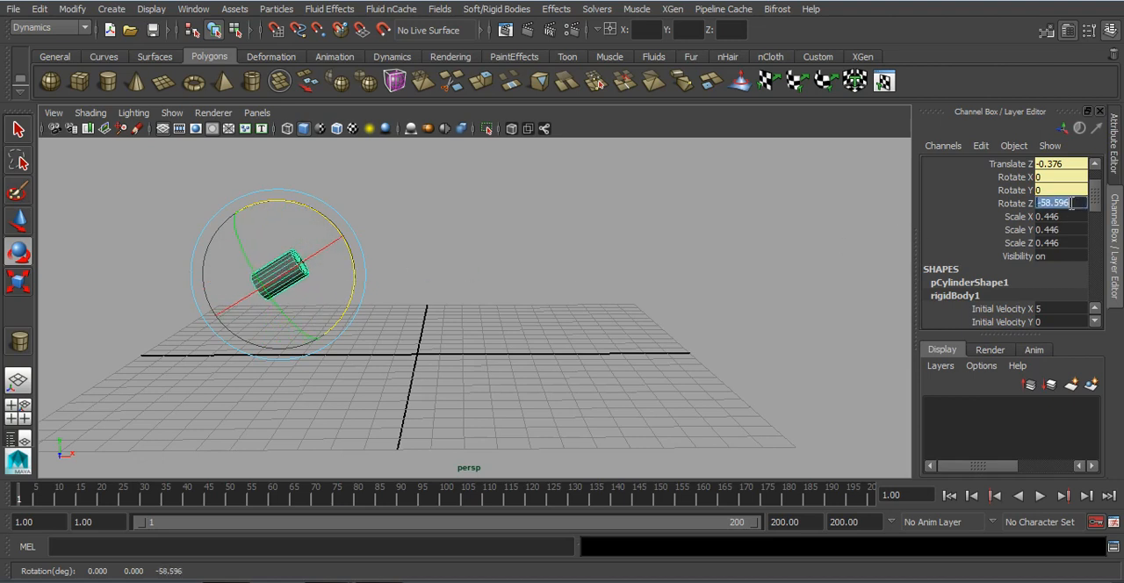
{"action": "type", "text": "0"}
{"action": "key", "text": "Return"}
Step: Set the rigid body's Initial Spin Z to -50, play the simulation, and return to the first frame
{"action": "scroll", "coordinate": [1062, 229], "scroll_direction": "down", "scroll_amount": 3}
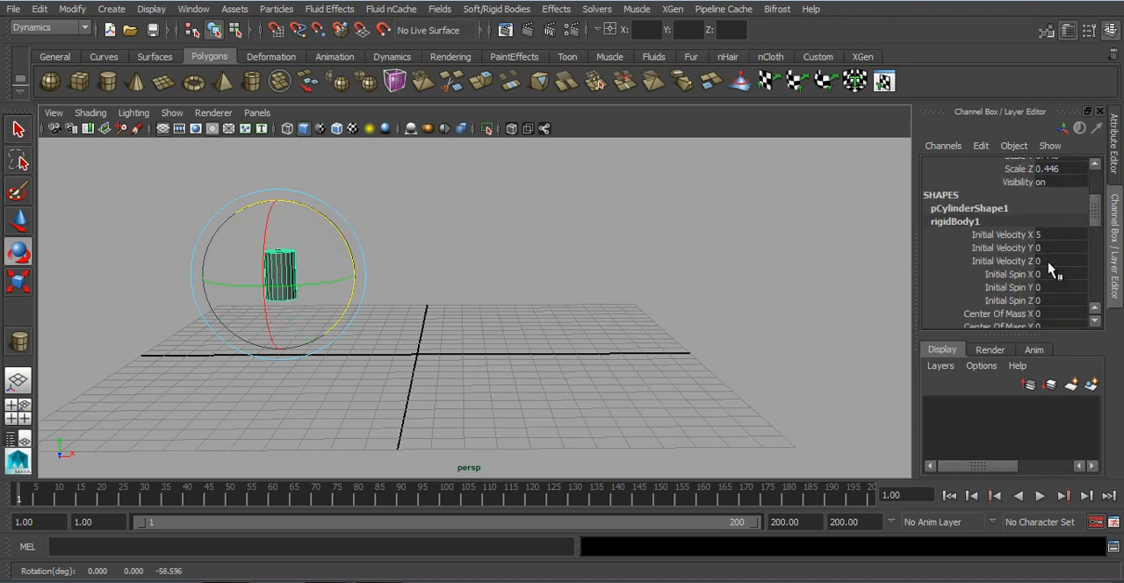
{"action": "left_click", "coordinate": [1050, 300]}
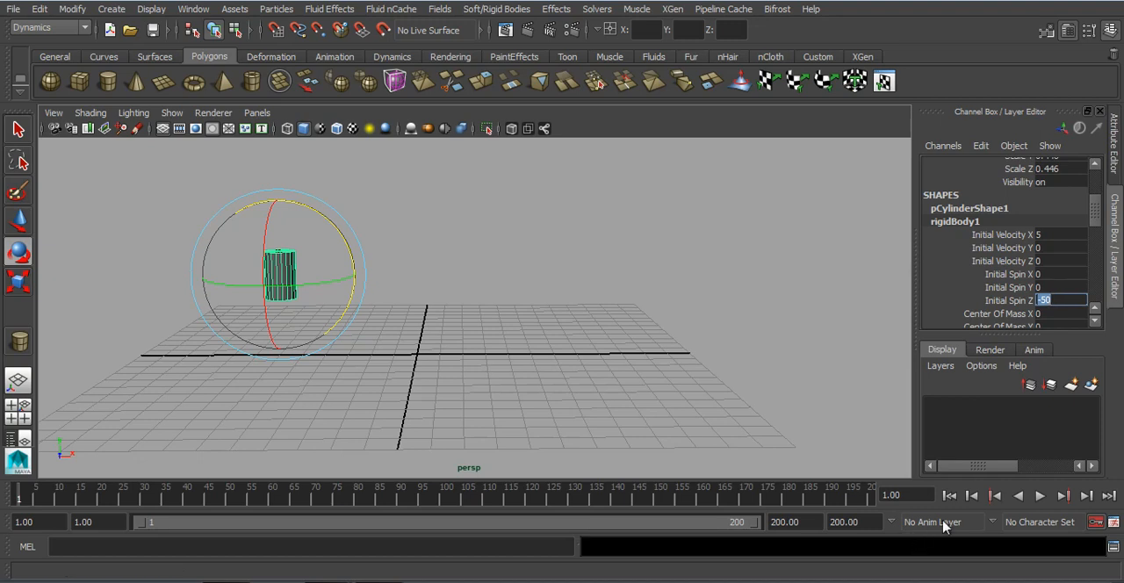
{"action": "left_click", "coordinate": [1042, 499]}
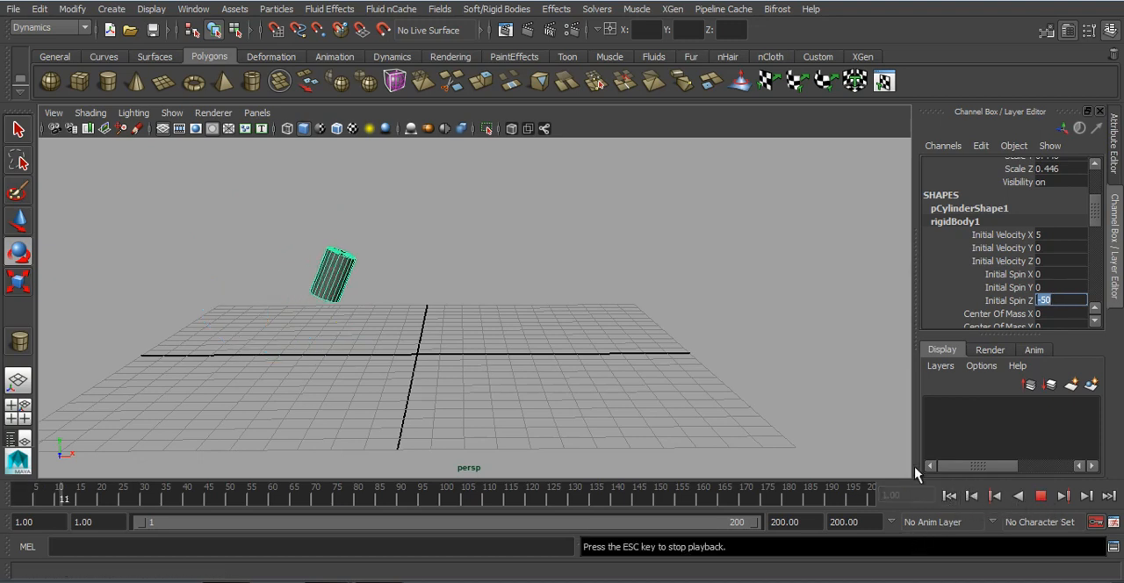
{"action": "left_click_drag", "start_coordinate": [749, 401], "coordinate": [574, 383], "text": "alt"}
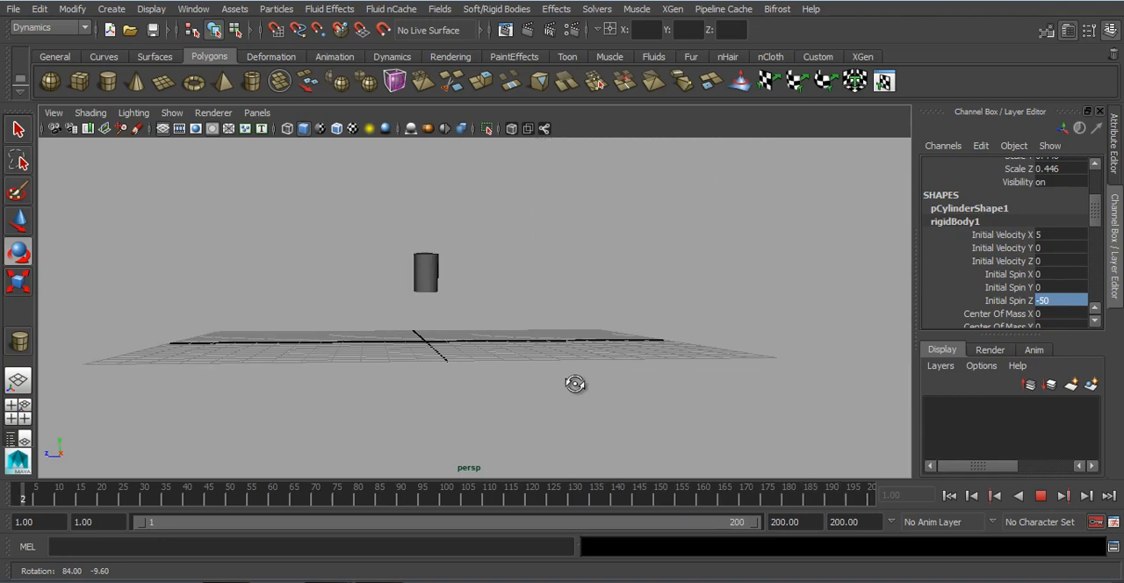
{"action": "left_click", "coordinate": [1041, 495]}
{"action": "left_click", "coordinate": [951, 497]}
Step: Select the cylinder, set its Initial Spin Z to -360, play the simulation, and return to the first frame
{"action": "left_click_drag", "start_coordinate": [665, 413], "coordinate": [825, 426], "text": "alt"}
{"action": "left_click_drag", "start_coordinate": [582, 284], "coordinate": [145, 346]}
{"action": "scroll", "coordinate": [1058, 289], "scroll_direction": "down", "scroll_amount": 3}
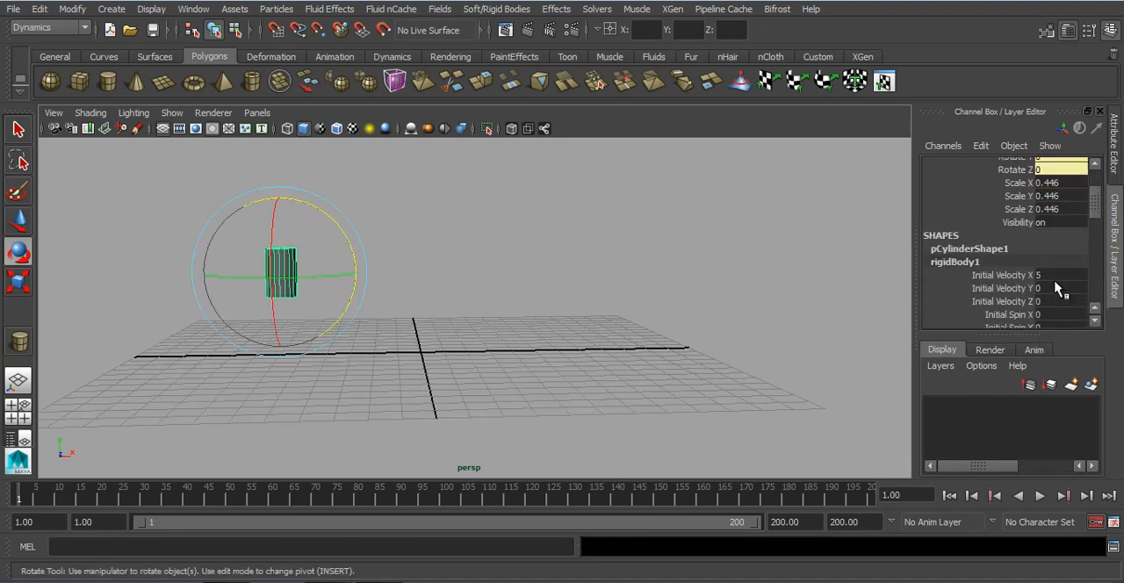
{"action": "scroll", "coordinate": [1056, 288], "scroll_direction": "down", "scroll_amount": 3}
{"action": "double_click", "coordinate": [1055, 265]}
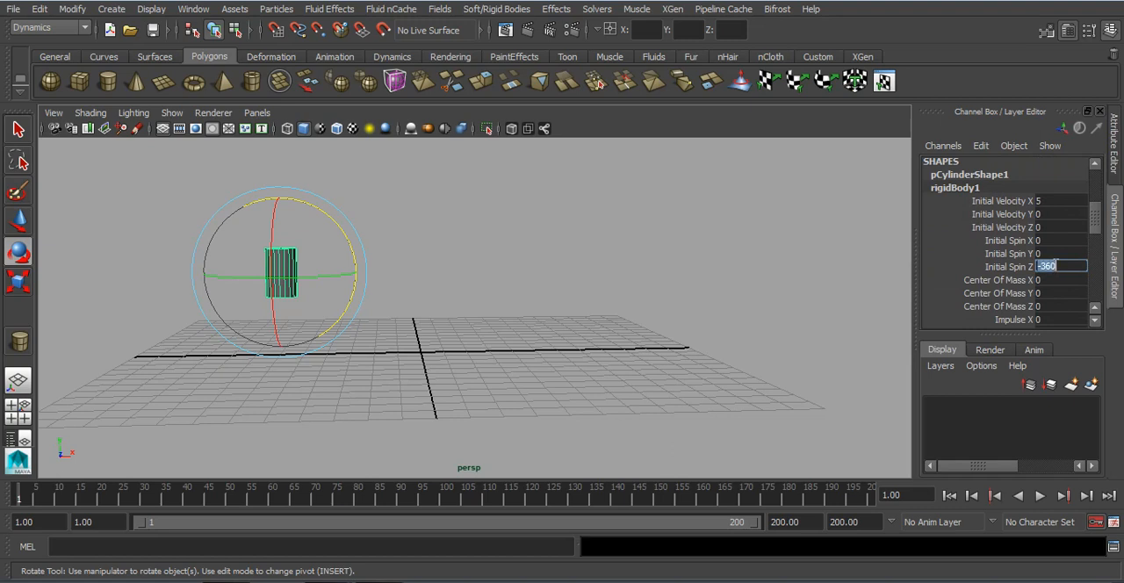
{"action": "left_click", "coordinate": [1039, 496]}
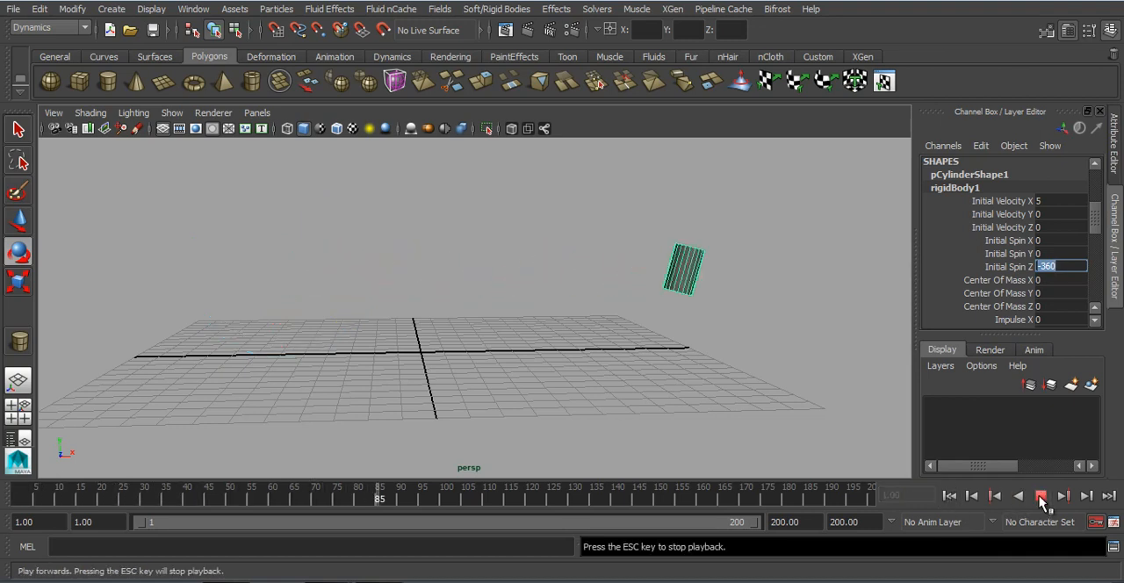
{"action": "left_click", "coordinate": [1040, 496]}
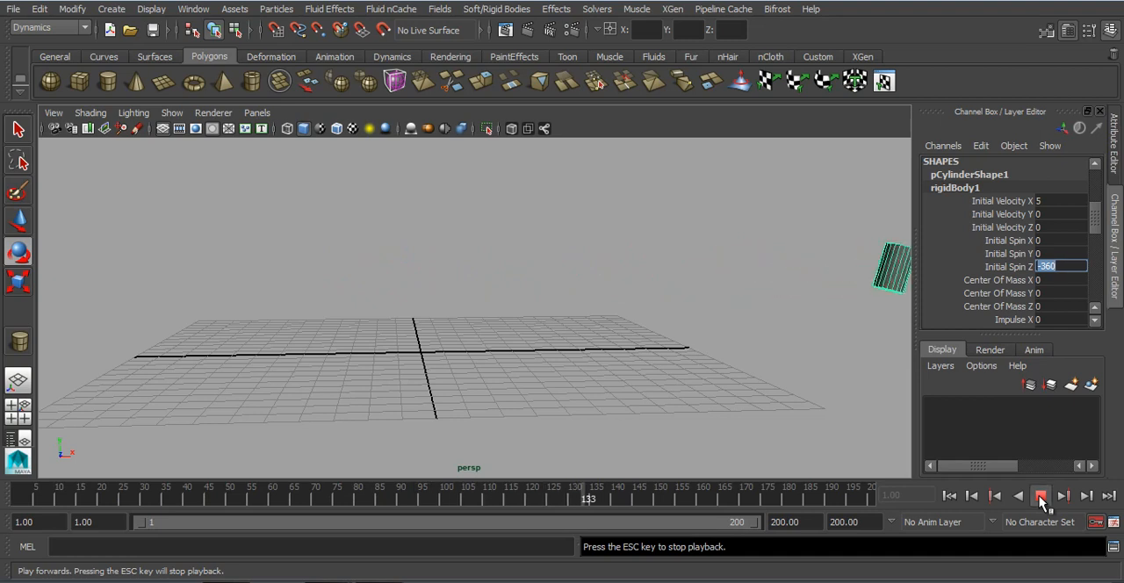
{"action": "left_click", "coordinate": [955, 497]}
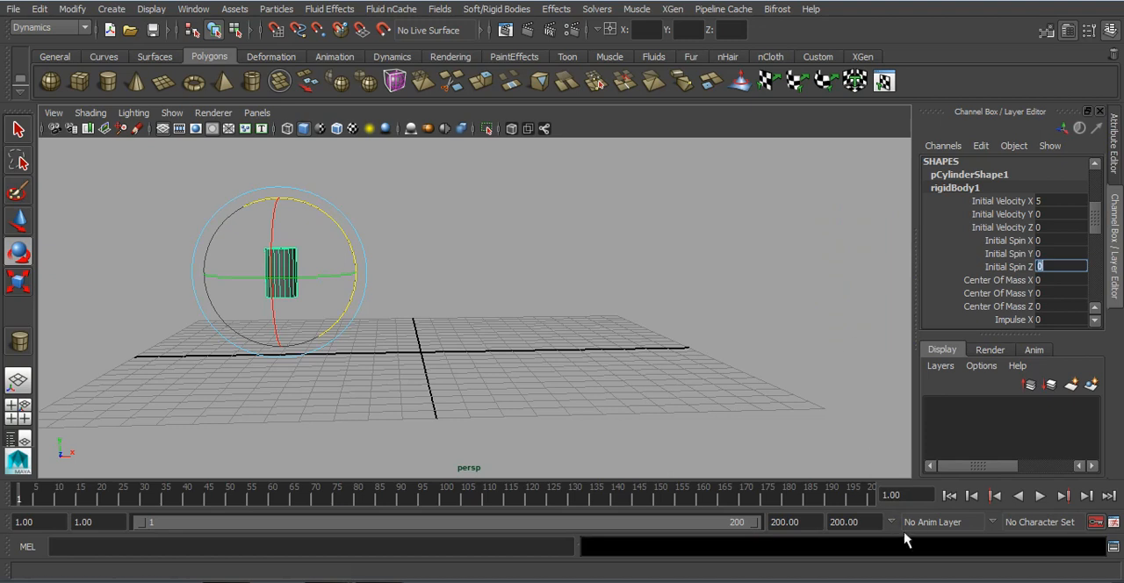
Step: Set Initial Spin Z to 0, play the simulation without spin, and return to the first frame
{"action": "left_click", "coordinate": [1038, 496]}
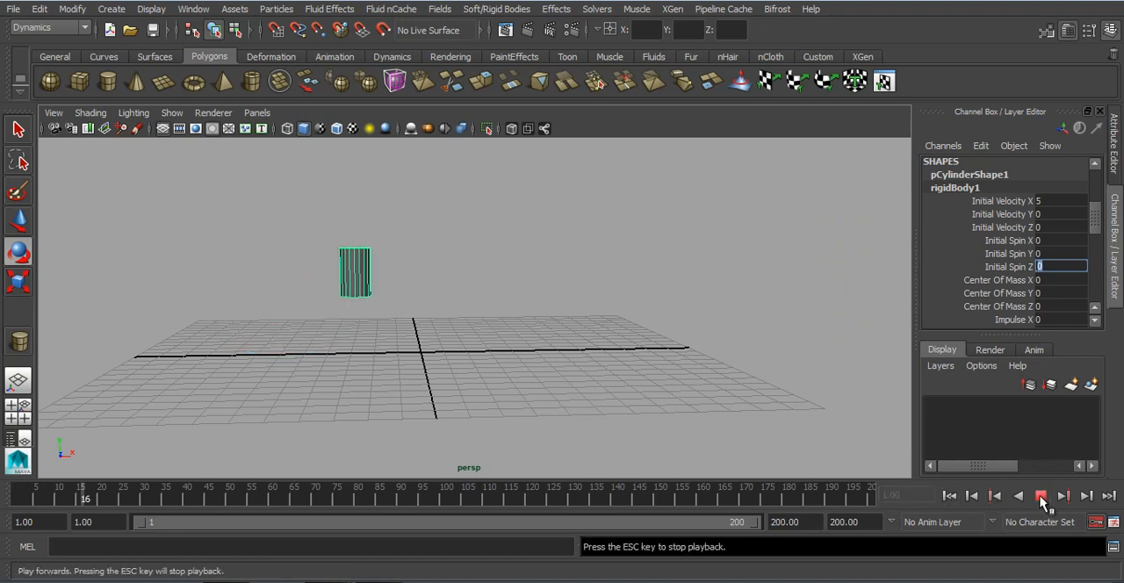
{"action": "left_click", "coordinate": [1040, 497]}
{"action": "left_click", "coordinate": [949, 497]}
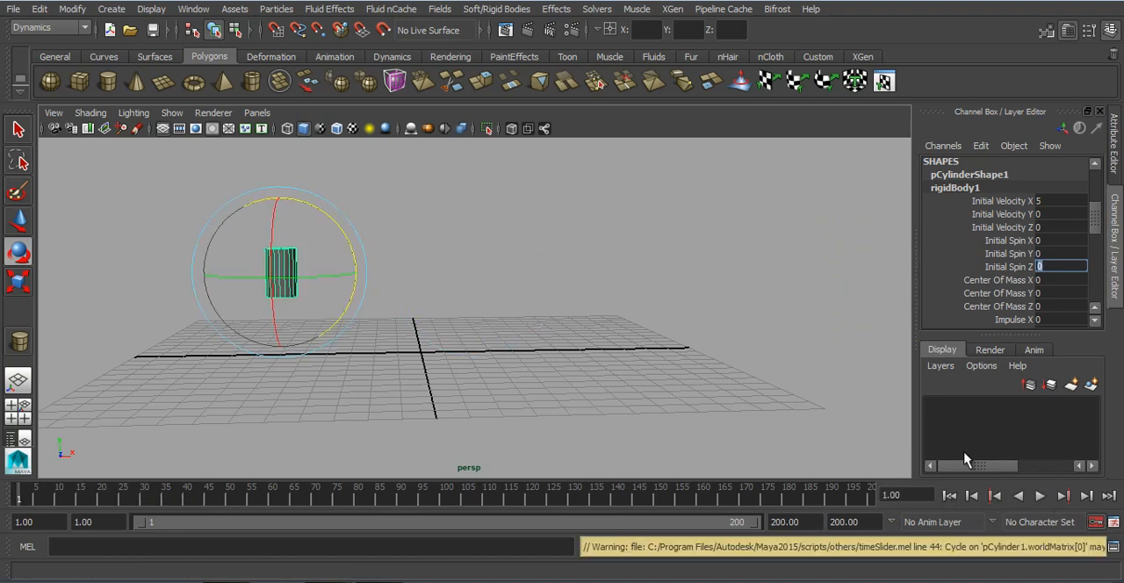
Step: Set the rigid body's Initial Velocity X to 0 and deselect the cylinder
{"action": "left_click_drag", "start_coordinate": [1010, 201], "coordinate": [1004, 268]}
{"action": "left_click_drag", "start_coordinate": [570, 342], "coordinate": [449, 371], "text": "alt"}
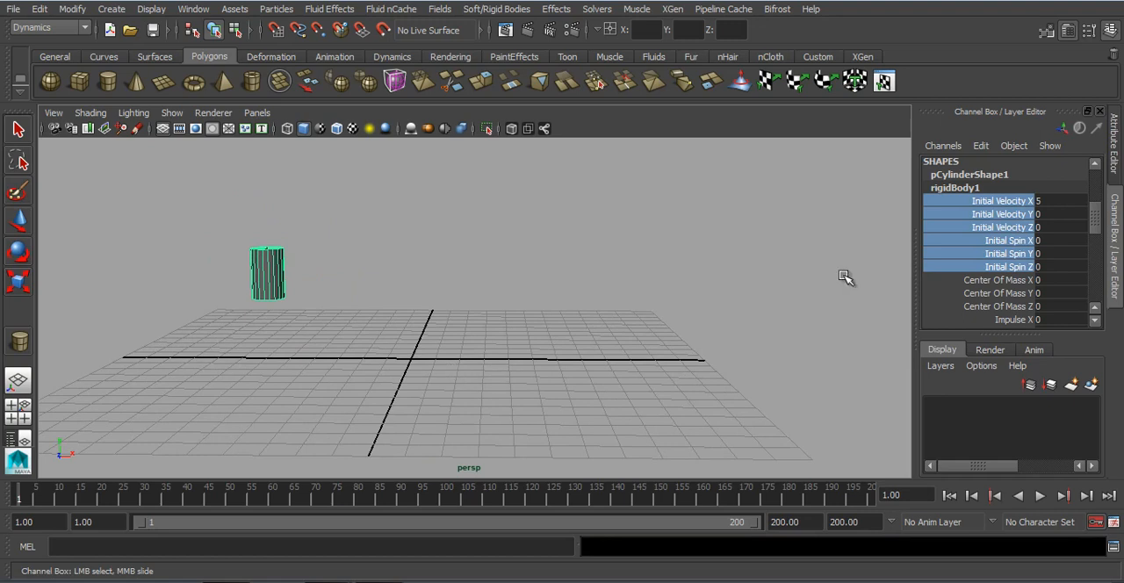
{"action": "double_click", "coordinate": [1048, 202]}
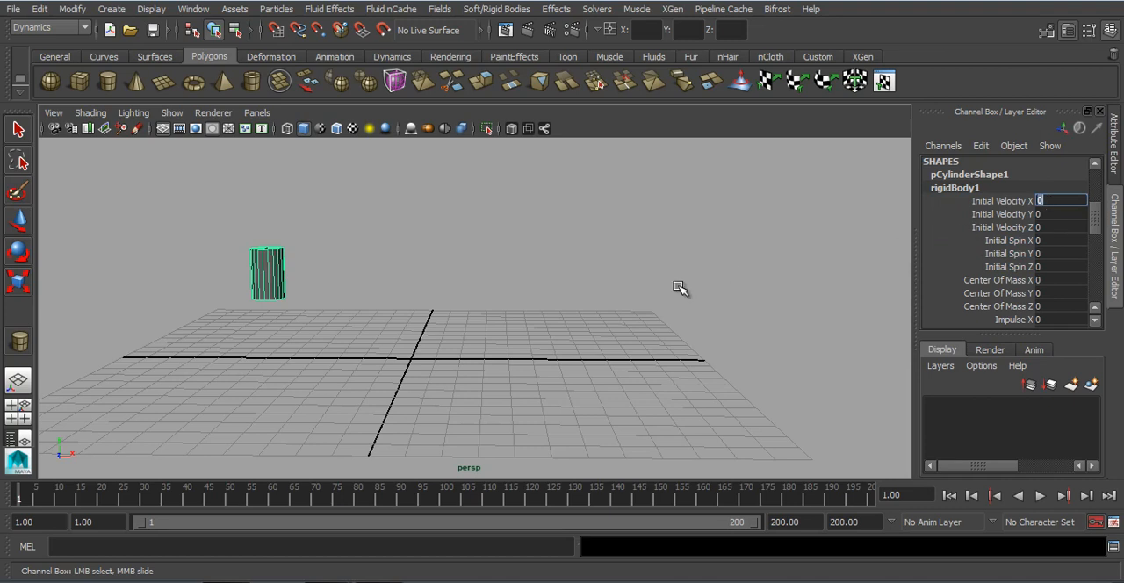
{"action": "left_click", "coordinate": [576, 307]}
Step: Select the cylinder and delete it from the scene
{"action": "key", "text": "e"}
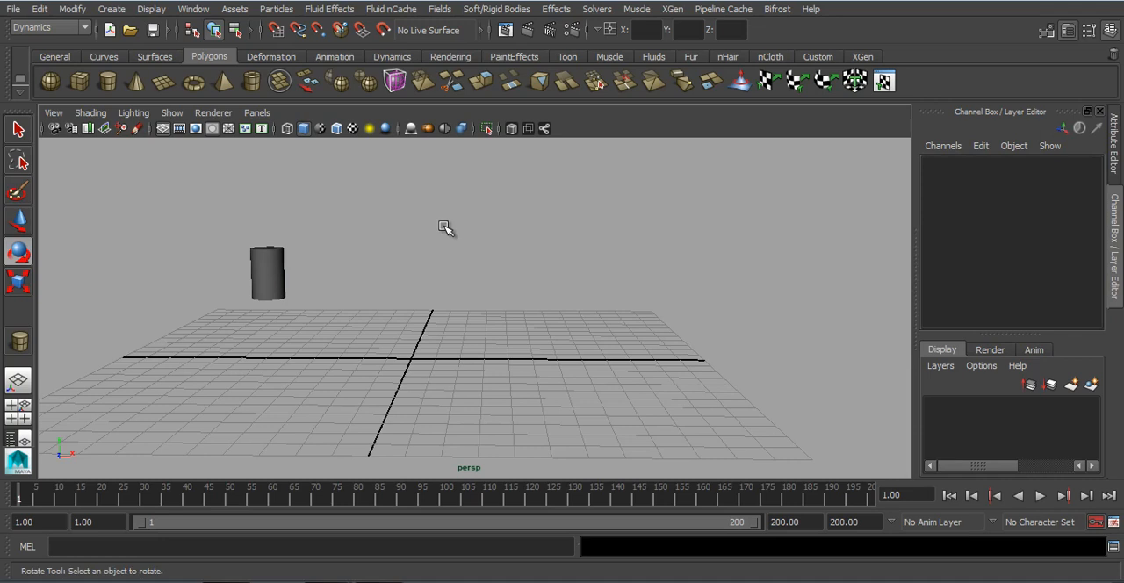
{"action": "left_click_drag", "start_coordinate": [336, 220], "coordinate": [193, 386]}
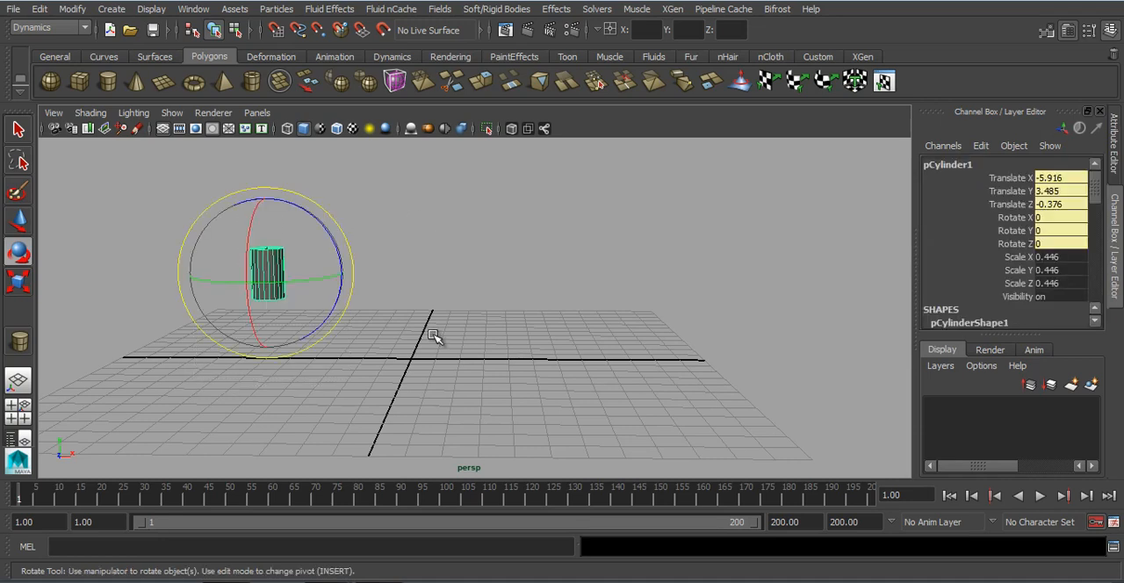
{"action": "key", "text": "Delete"}
Step: Create a polygon plane about 23.8 by 25.1 units covering the grid, and hide the grid
{"action": "left_click", "coordinate": [163, 82]}
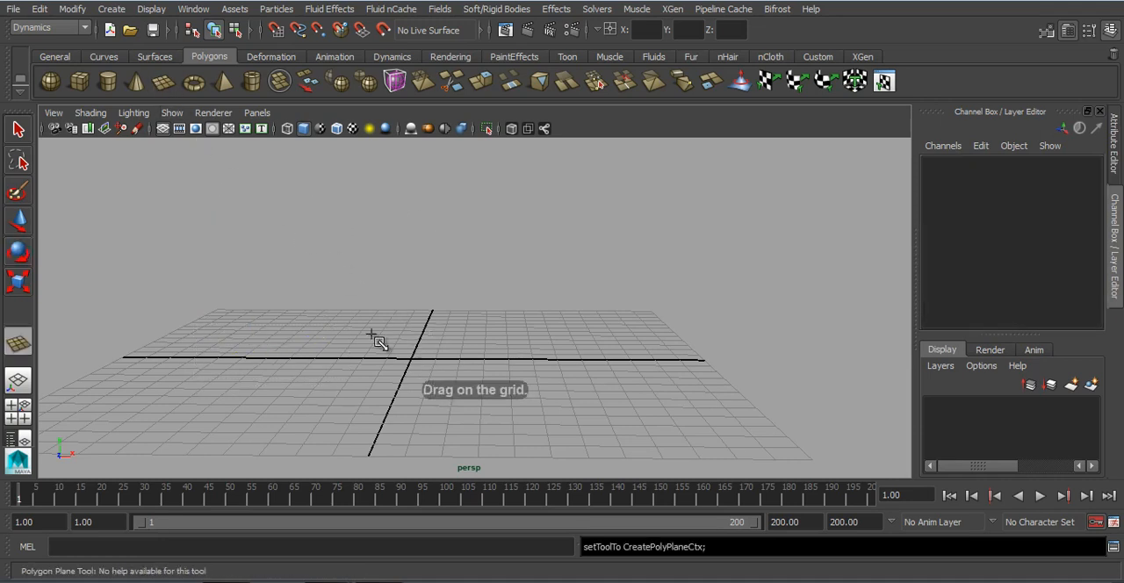
{"action": "left_click_drag", "start_coordinate": [232, 307], "coordinate": [829, 465]}
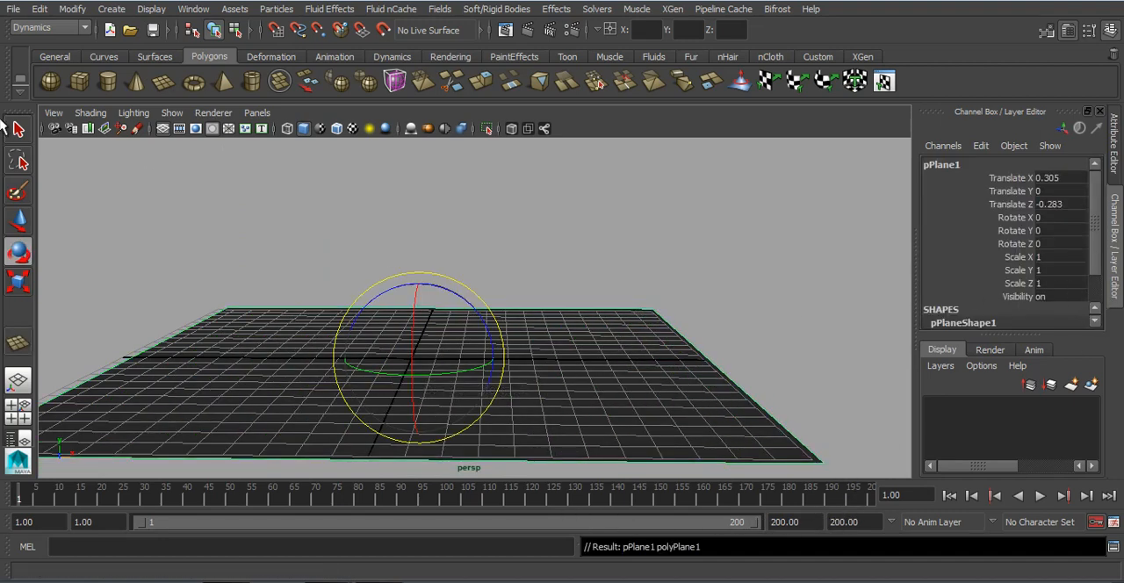
{"action": "left_click", "coordinate": [162, 128]}
Step: Set the plane's Subdivisions Width and Subdivisions Height to 11
{"action": "scroll", "coordinate": [975, 235], "scroll_direction": "down", "scroll_amount": 2}
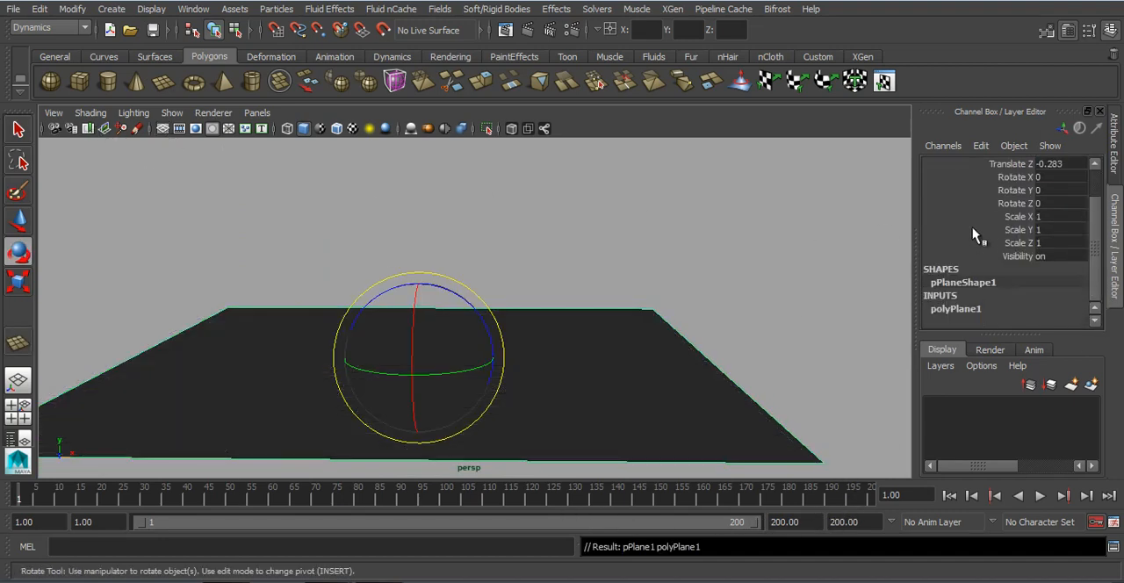
{"action": "left_click", "coordinate": [981, 309]}
{"action": "scroll", "coordinate": [996, 298], "scroll_direction": "down", "scroll_amount": 3}
{"action": "left_click_drag", "start_coordinate": [1008, 283], "coordinate": [1010, 298]}
{"action": "middle_click_drag", "start_coordinate": [592, 309], "coordinate": [669, 305]}
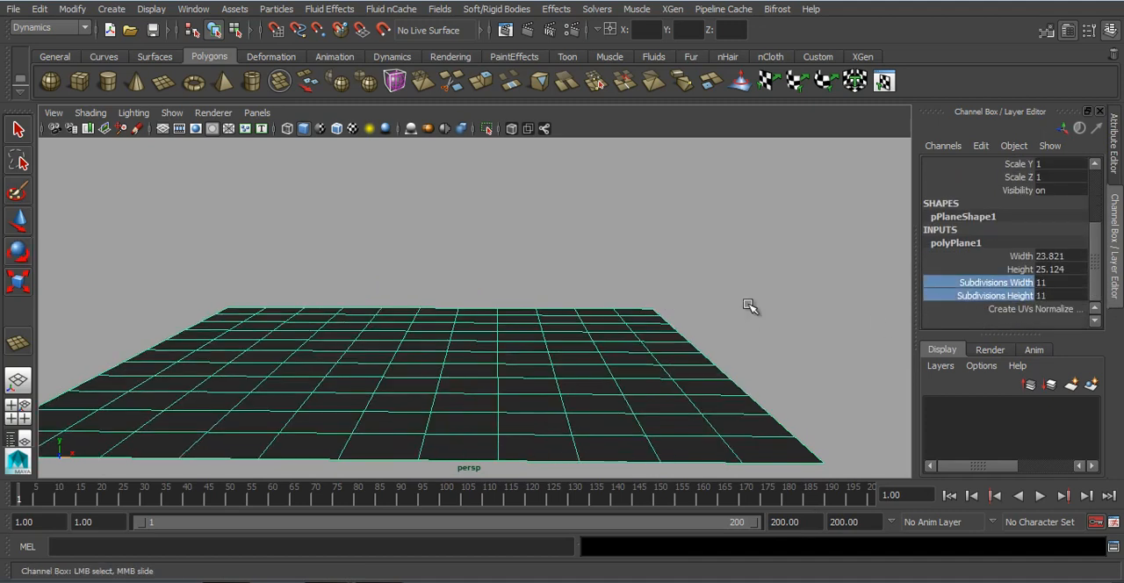
{"action": "scroll", "coordinate": [1076, 261], "scroll_direction": "up", "scroll_amount": 4}
{"action": "scroll", "coordinate": [1015, 266], "scroll_direction": "down", "scroll_amount": 3}
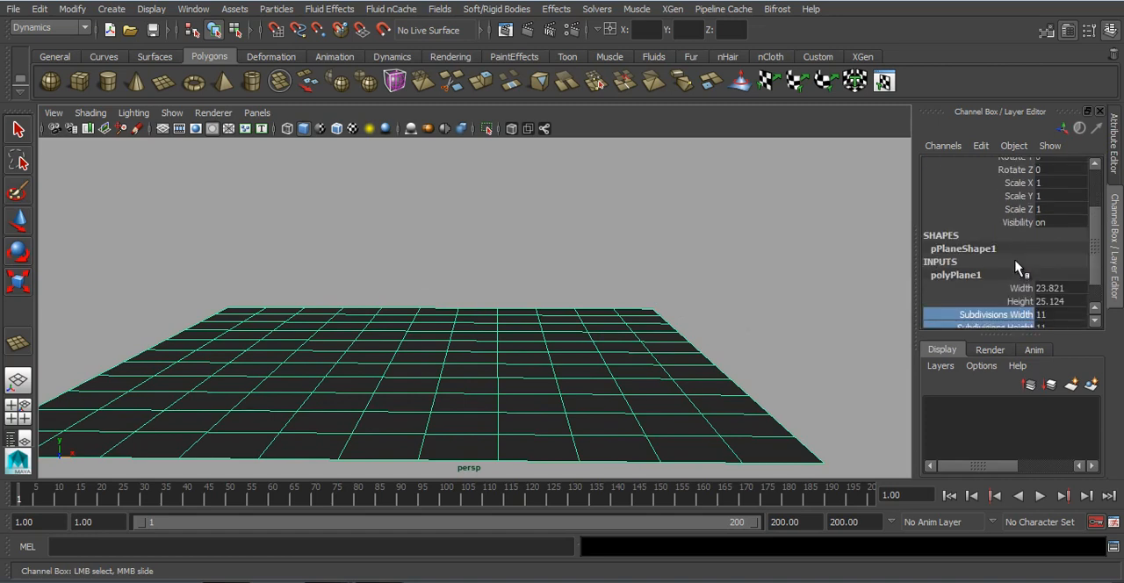
Step: Create a long polygon cube standing near the plane's negative X side and scale it in X to about 0.523
{"action": "left_click", "coordinate": [569, 263]}
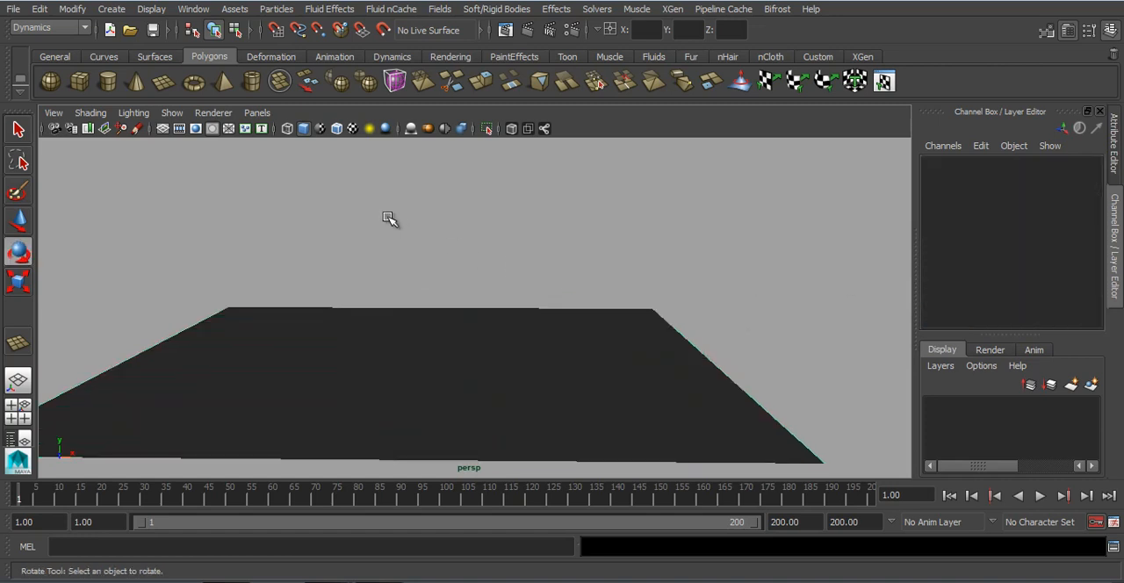
{"action": "left_click", "coordinate": [77, 82]}
{"action": "left_click_drag", "start_coordinate": [254, 344], "coordinate": [240, 280]}
{"action": "key", "text": "r"}
{"action": "left_click_drag", "start_coordinate": [317, 325], "coordinate": [281, 335]}
{"action": "middle_click_drag", "start_coordinate": [294, 340], "coordinate": [416, 311], "text": "alt"}
{"action": "left_click_drag", "start_coordinate": [416, 310], "coordinate": [387, 321], "text": "alt"}
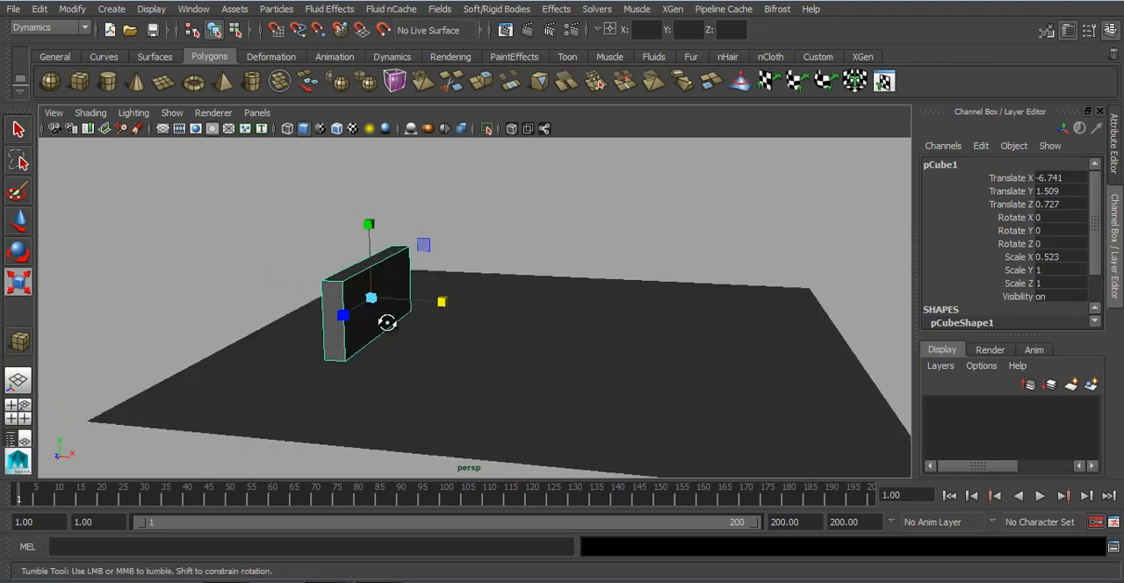
Step: Insert three horizontal edge loops around the cube to divide its height into four roughly equal bands
{"action": "scroll", "coordinate": [349, 321], "scroll_direction": "up", "scroll_amount": 4}
{"action": "middle_click_drag", "start_coordinate": [349, 321], "coordinate": [400, 301], "text": "alt"}
{"action": "right_click_drag", "start_coordinate": [369, 227], "coordinate": [290, 246], "text": "shift"}
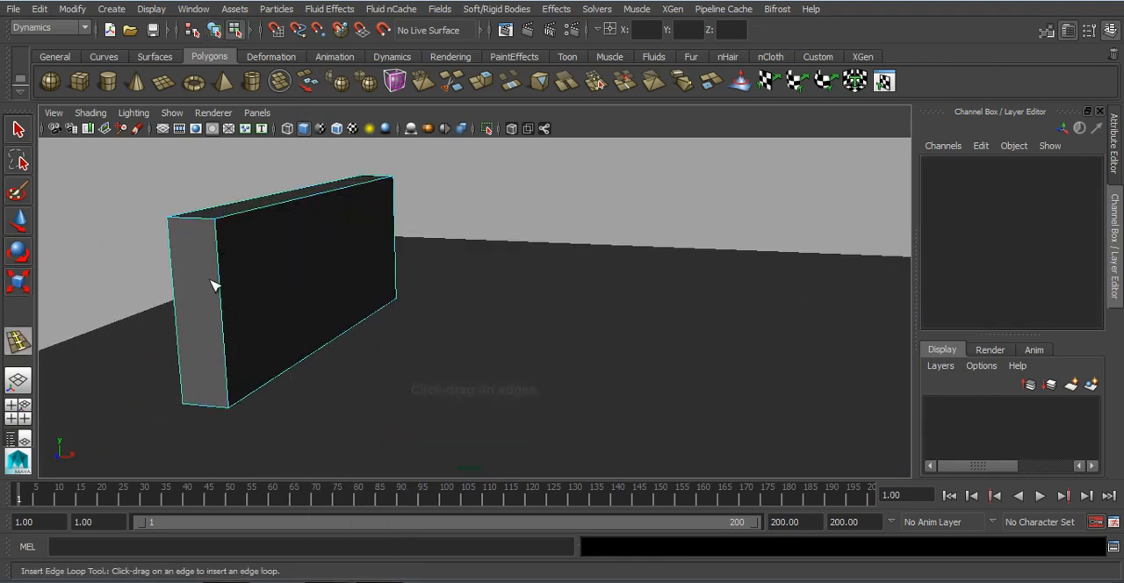
{"action": "left_click_drag", "start_coordinate": [222, 272], "coordinate": [224, 272]}
{"action": "left_click_drag", "start_coordinate": [220, 308], "coordinate": [229, 360]}
Step: Extrude the three lower faces on the cube's positive X side and move them outward along X to form a step
{"action": "key", "text": "w"}
{"action": "right_click_drag", "start_coordinate": [272, 271], "coordinate": [273, 230]}
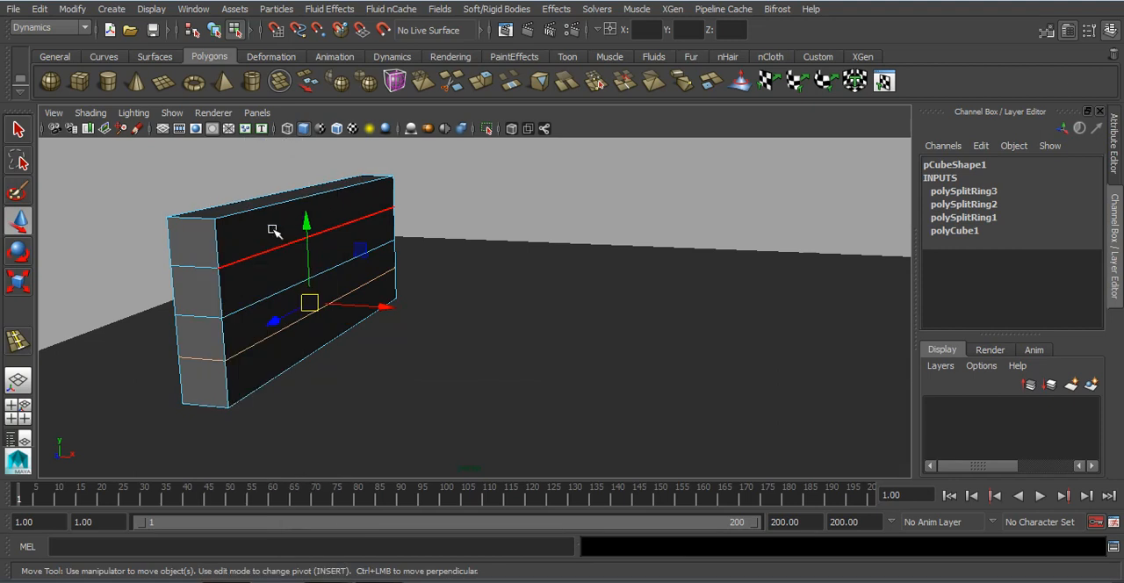
{"action": "left_click", "coordinate": [283, 282]}
{"action": "left_click", "coordinate": [288, 309], "text": "shift"}
{"action": "left_click", "coordinate": [293, 343], "text": "shift"}
{"action": "right_click_drag", "start_coordinate": [294, 288], "coordinate": [293, 328], "text": "shift"}
{"action": "key", "text": "w"}
{"action": "left_click_drag", "start_coordinate": [395, 295], "coordinate": [427, 291]}
Step: Extrude the two lowest front faces and move them outward along X to form the second step
{"action": "left_click", "coordinate": [308, 317]}
{"action": "left_click", "coordinate": [317, 348], "text": "shift"}
{"action": "key", "text": "ctrl+e"}
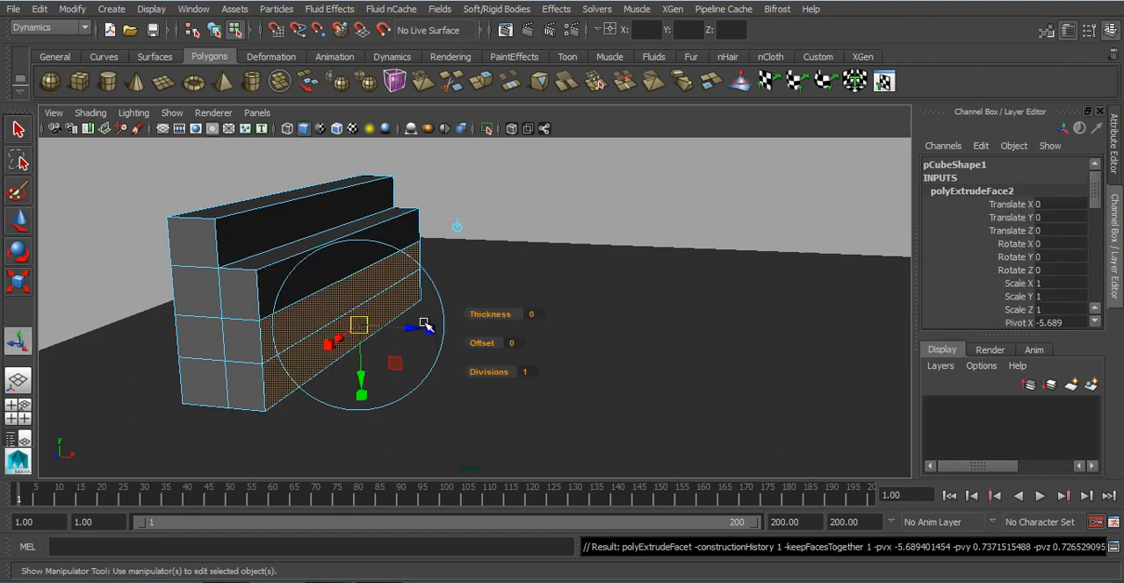
{"action": "key", "text": "w"}
{"action": "left_click_drag", "start_coordinate": [427, 312], "coordinate": [527, 336]}
Step: Extrude the lowest front face and move it outward along X to form the bottom step
{"action": "left_click", "coordinate": [391, 336]}
{"action": "key", "text": "ctrl+e"}
{"action": "key", "text": "w"}
{"action": "right_click", "coordinate": [368, 254]}
{"action": "right_click_drag", "start_coordinate": [367, 255], "coordinate": [441, 180]}
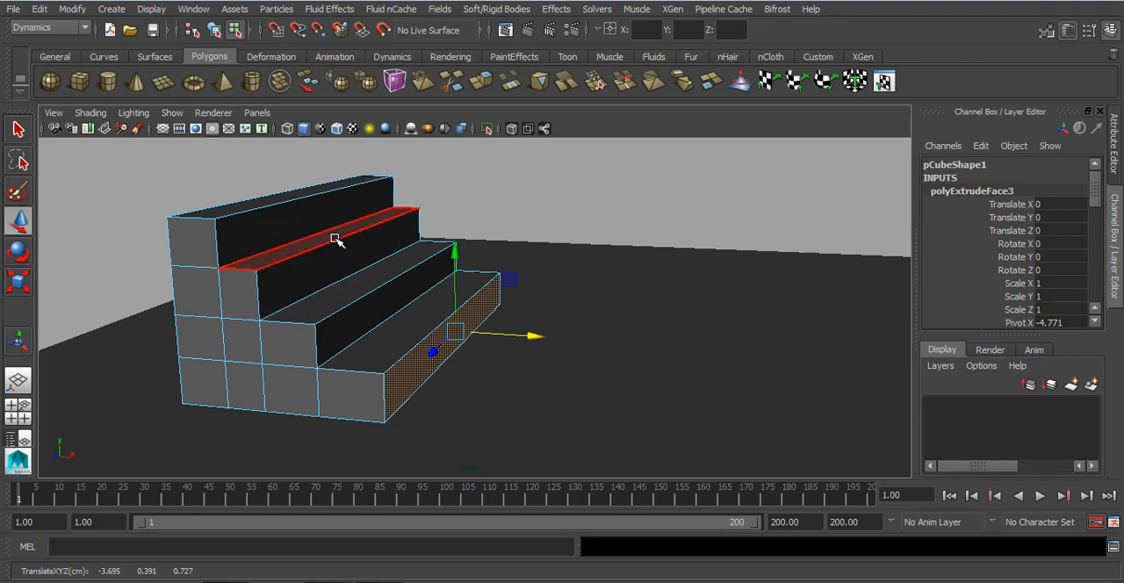
Step: Move the front faces of the three lower steps slightly outward along X, and return to object mode
{"action": "left_click", "coordinate": [335, 239]}
{"action": "left_click", "coordinate": [418, 294], "text": "shift"}
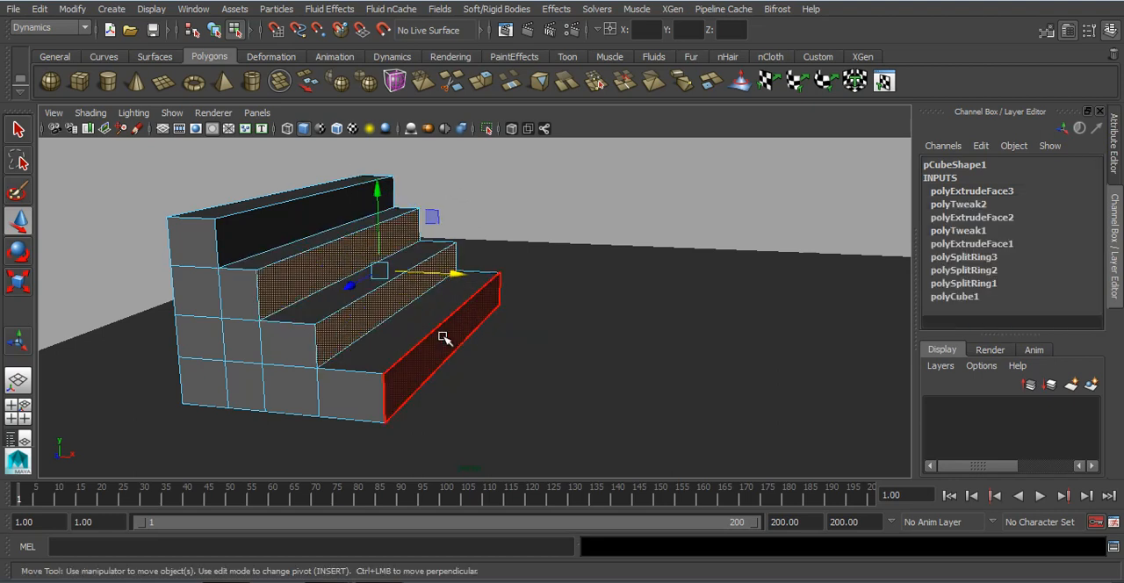
{"action": "left_click", "coordinate": [475, 331], "text": "shift"}
{"action": "left_click_drag", "start_coordinate": [483, 299], "coordinate": [489, 295]}
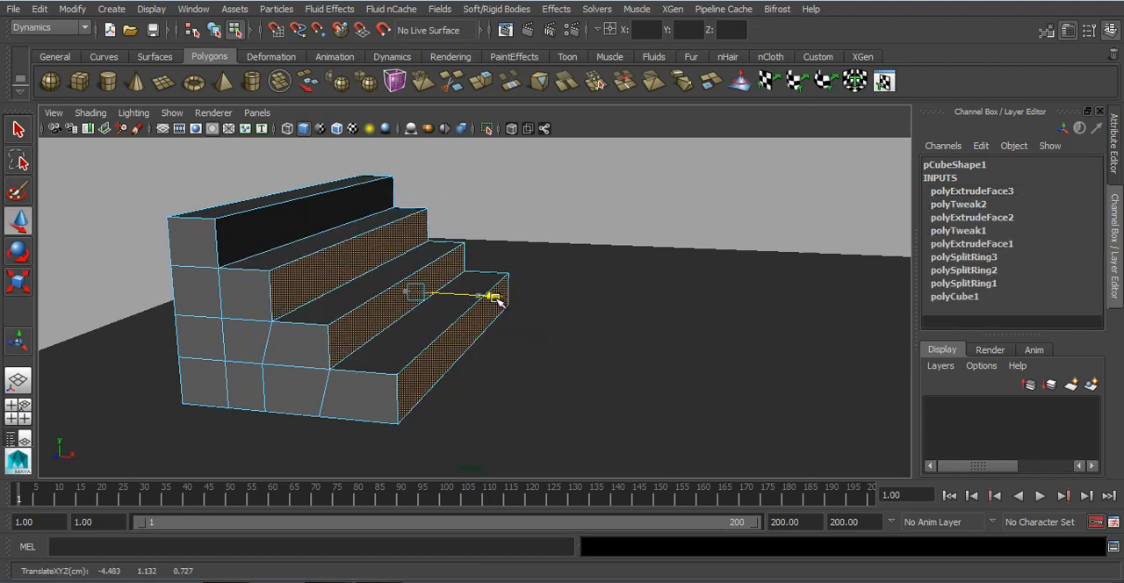
{"action": "left_click", "coordinate": [557, 176]}
{"action": "right_click", "coordinate": [206, 240]}
{"action": "right_click_drag", "start_coordinate": [206, 240], "coordinate": [303, 134]}
{"action": "left_click", "coordinate": [476, 163]}
Step: Select the plane and rename it floor
{"action": "left_click_drag", "start_coordinate": [454, 234], "coordinate": [377, 242], "text": "alt"}
{"action": "right_click_drag", "start_coordinate": [377, 255], "coordinate": [373, 303], "text": "alt"}
{"action": "left_click", "coordinate": [388, 293]}
{"action": "scroll", "coordinate": [391, 296], "scroll_direction": "down", "scroll_amount": 3}
{"action": "mouse_move", "coordinate": [391, 296]}
{"action": "middle_mouse_down", "text": "alt"}
{"action": "mouse_move", "coordinate": [414, 298]}
{"action": "mouse_move", "coordinate": [388, 309]}
{"action": "middle_mouse_up", "text": "alt"}
{"action": "left_click_drag", "start_coordinate": [394, 307], "coordinate": [446, 343], "text": "alt"}
{"action": "left_click", "coordinate": [624, 329]}
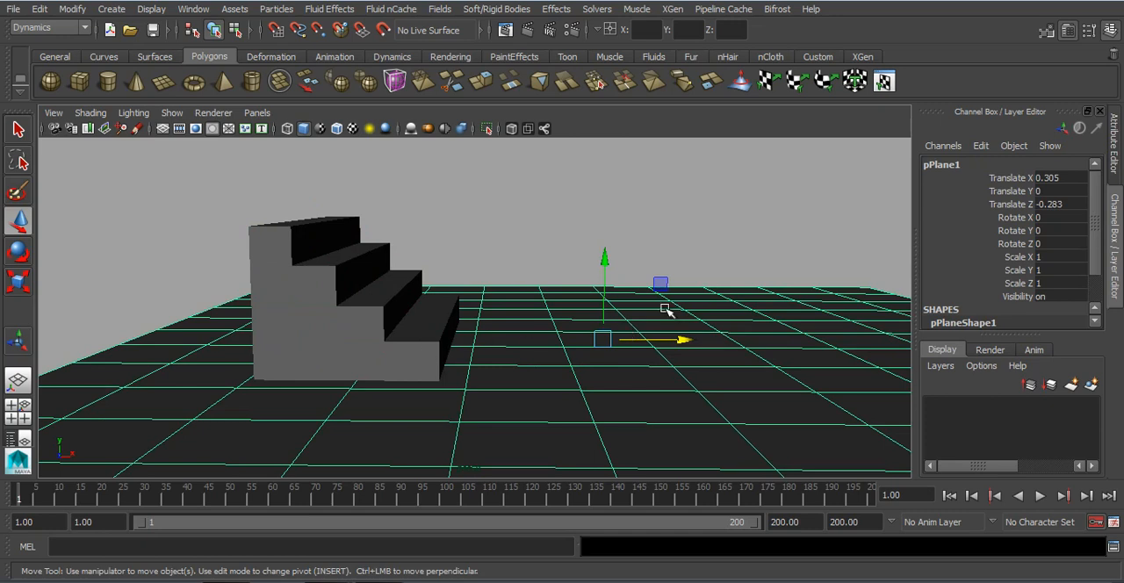
{"action": "double_click", "coordinate": [982, 165]}
{"action": "type", "text": "flo"}
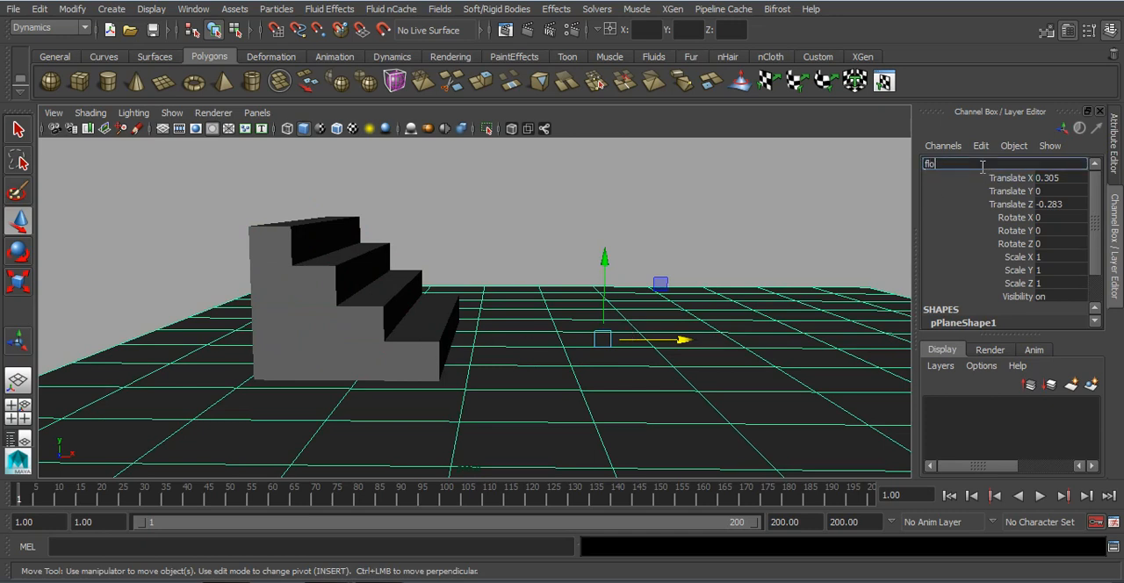
{"action": "type", "text": "or"}
{"action": "key", "text": "Return"}
Step: Select the staircase and rename it steps
{"action": "left_click", "coordinate": [392, 295]}
{"action": "double_click", "coordinate": [963, 164]}
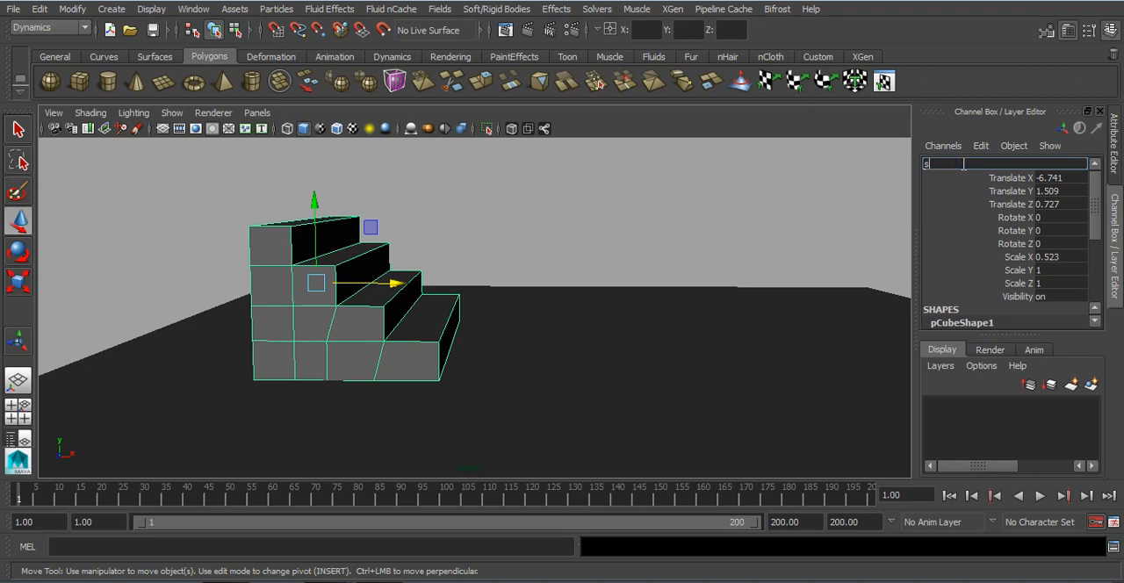
{"action": "type", "text": "steps"}
{"action": "key", "text": "Return"}
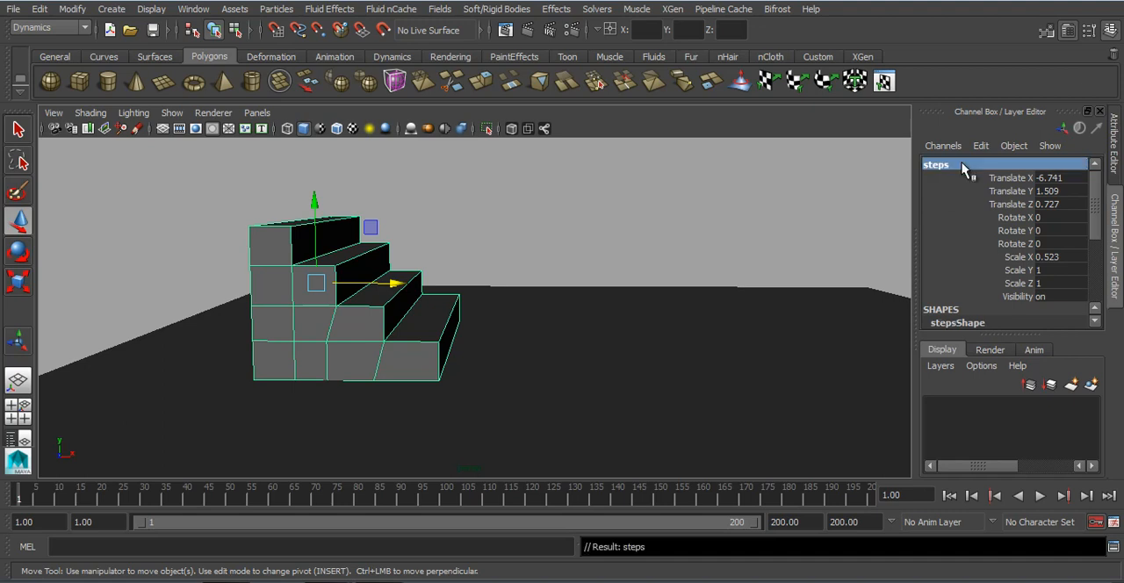
{"action": "left_click", "coordinate": [713, 246]}
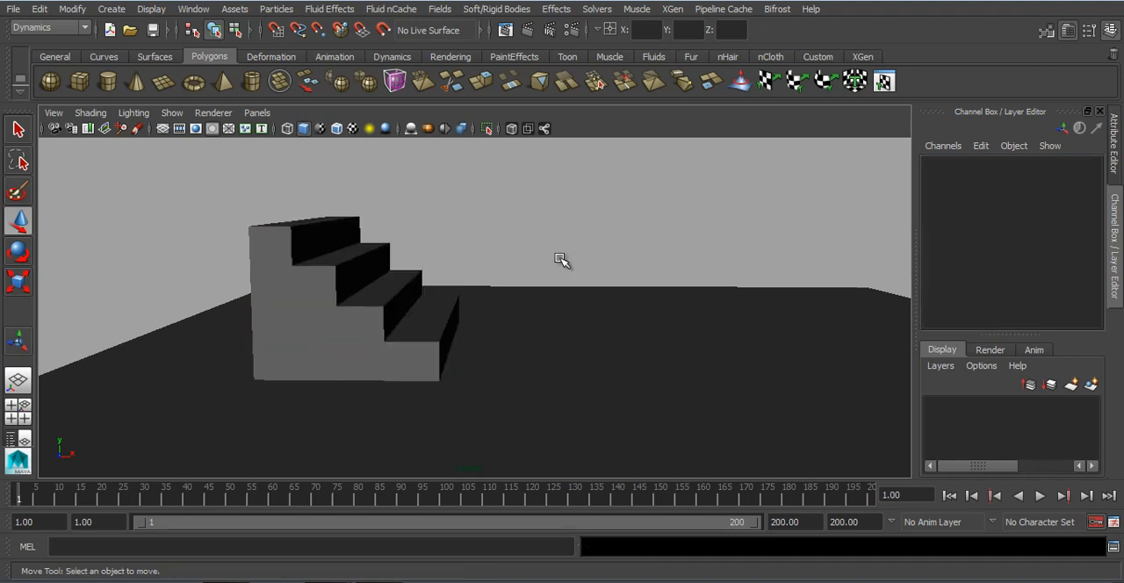
Step: Create a polygon cylinder and move it above the top step, to about X -6.64, Y 4.37, Z 1.28
{"action": "left_click", "coordinate": [107, 81]}
{"action": "left_click_drag", "start_coordinate": [530, 349], "coordinate": [553, 237]}
{"action": "left_click_drag", "start_coordinate": [607, 298], "coordinate": [392, 297]}
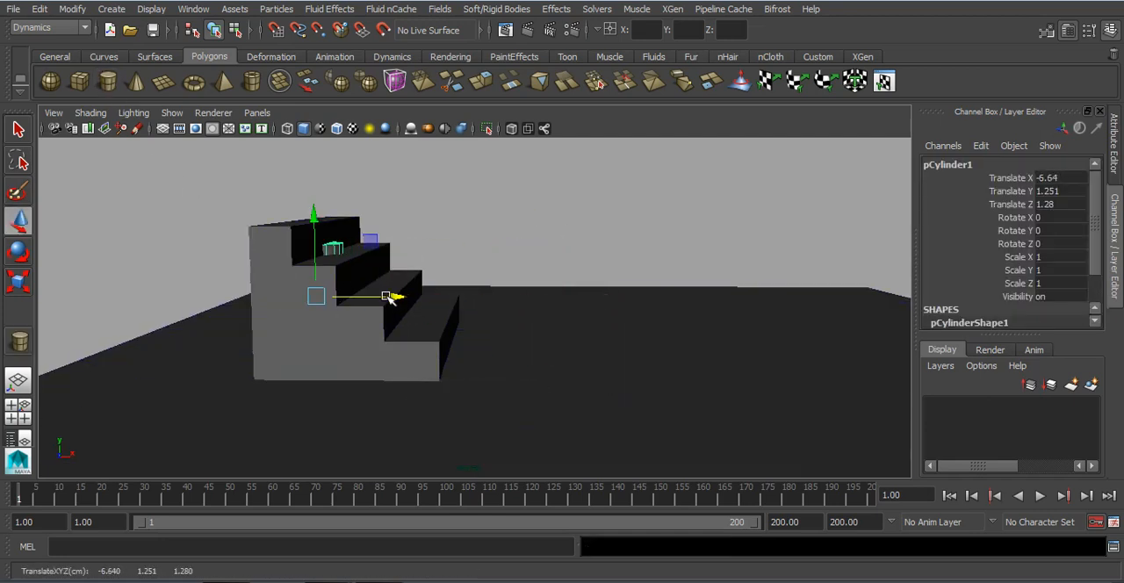
{"action": "left_click_drag", "start_coordinate": [319, 221], "coordinate": [318, 141]}
{"action": "middle_click_drag", "start_coordinate": [334, 263], "coordinate": [301, 239], "text": "alt"}
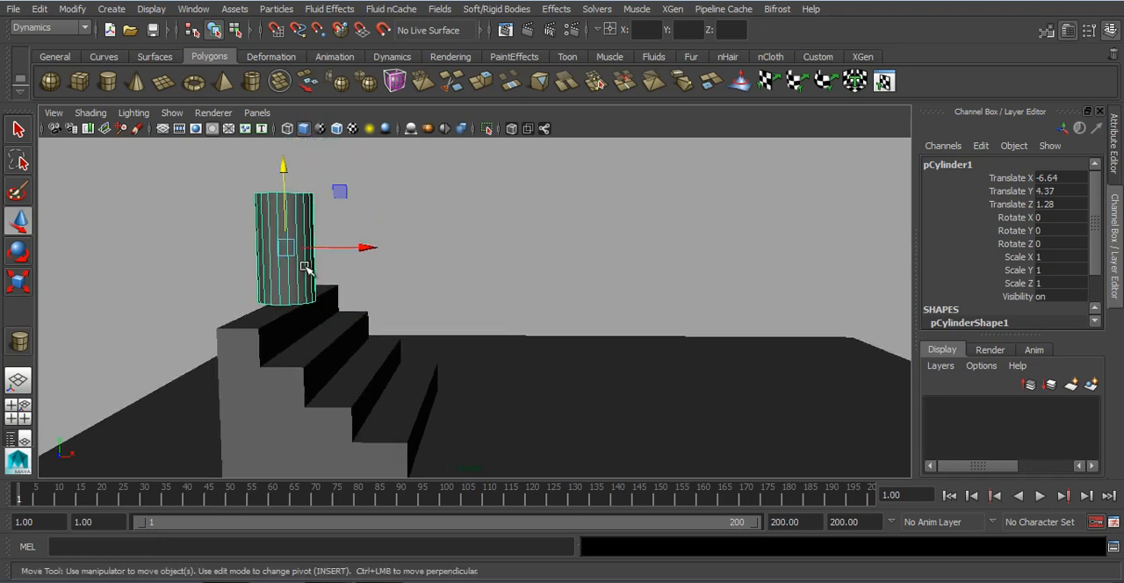
Step: Scale the cylinder uniformly to about 0.476 and raise it to about Translate Y 5.29
{"action": "key", "text": "r"}
{"action": "left_click_drag", "start_coordinate": [282, 247], "coordinate": [258, 251]}
{"action": "key", "text": "w"}
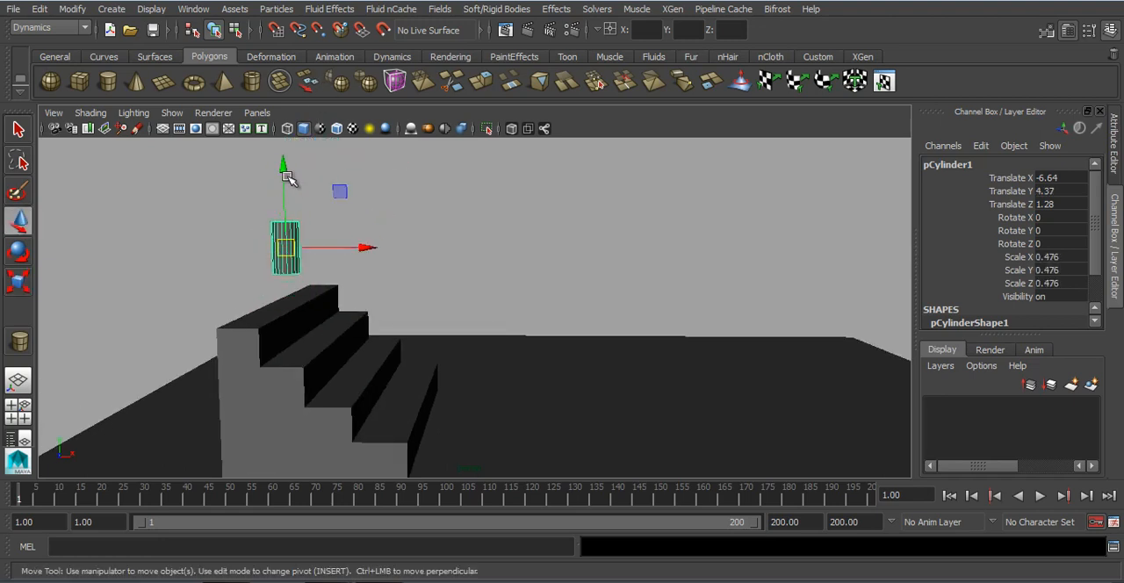
{"action": "left_click_drag", "start_coordinate": [282, 177], "coordinate": [530, 290]}
Step: Make the cylinder an active rigid body and add a gravity field to it
{"action": "left_click", "coordinate": [496, 9]}
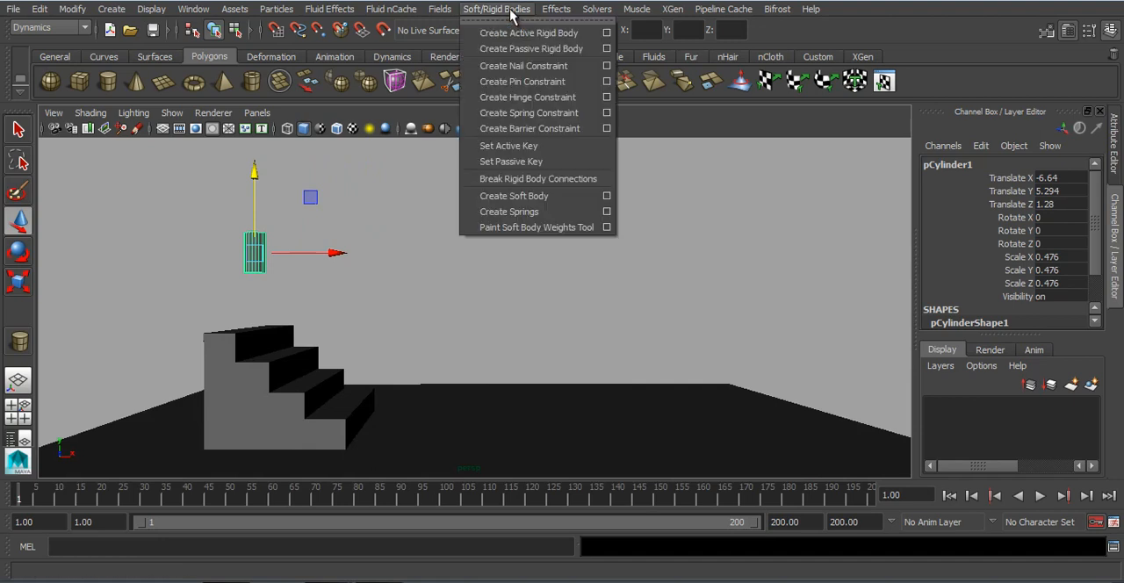
{"action": "left_click", "coordinate": [516, 35]}
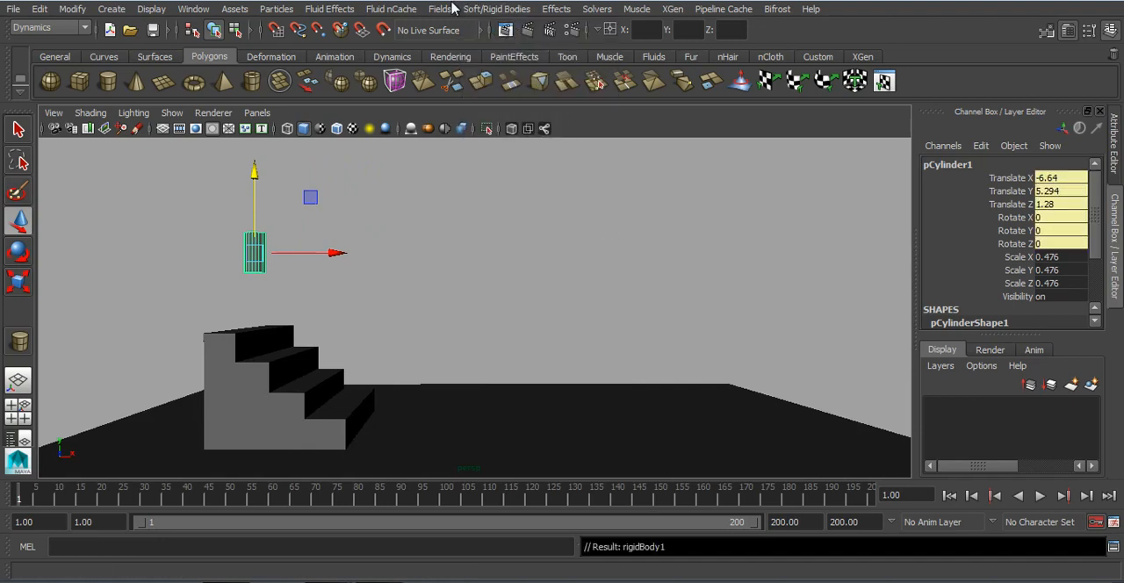
{"action": "left_click_drag", "start_coordinate": [447, 186], "coordinate": [84, 280]}
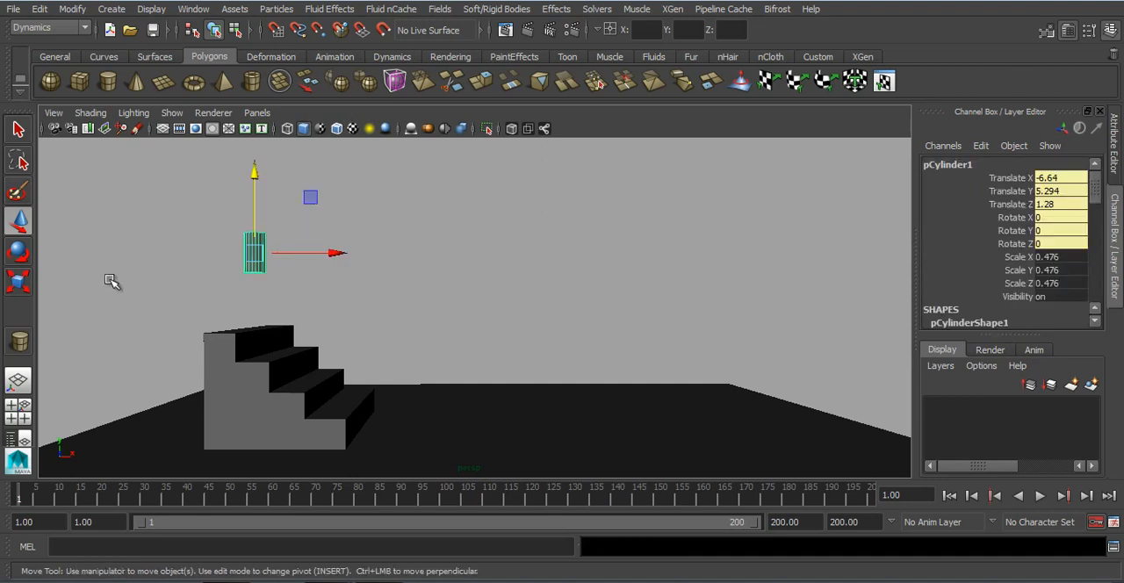
{"action": "left_click", "coordinate": [439, 9]}
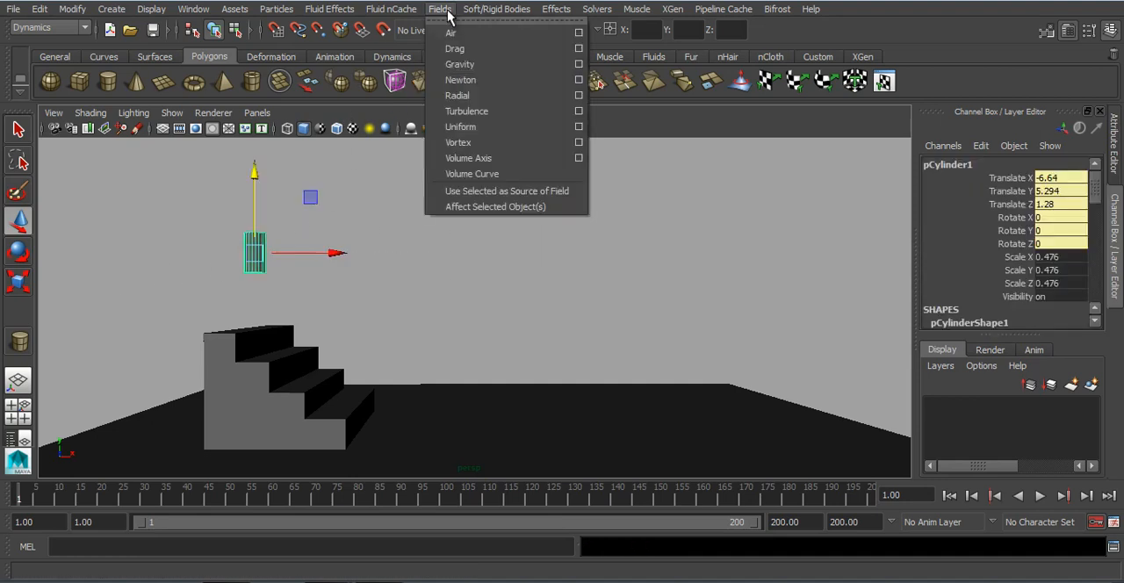
{"action": "left_click", "coordinate": [462, 65]}
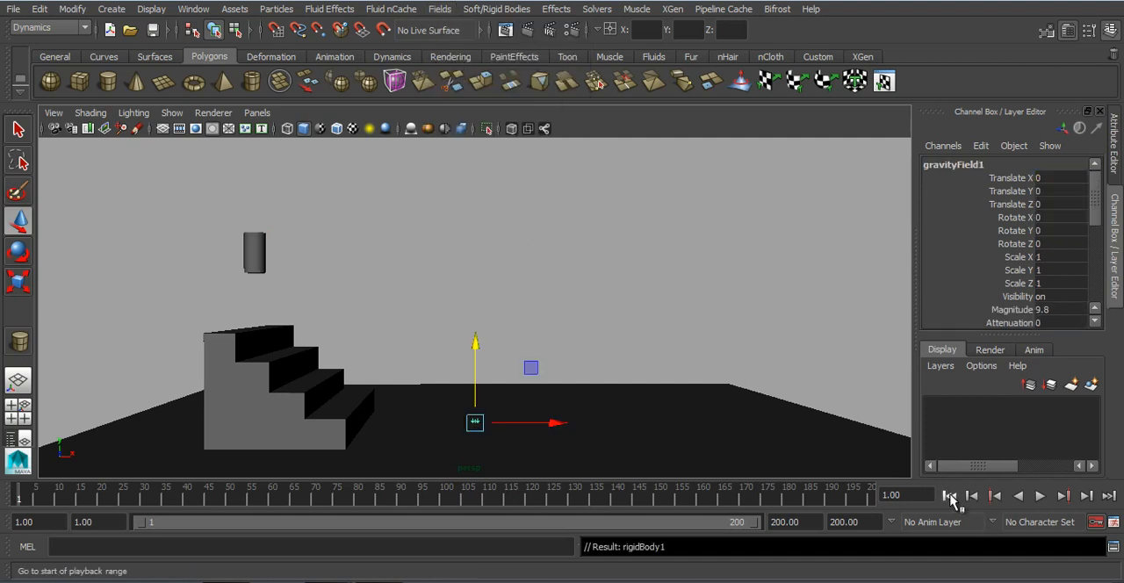
Step: Play the simulation to check how the cylinder falls under gravity, and return to the first frame
{"action": "left_click", "coordinate": [1040, 497]}
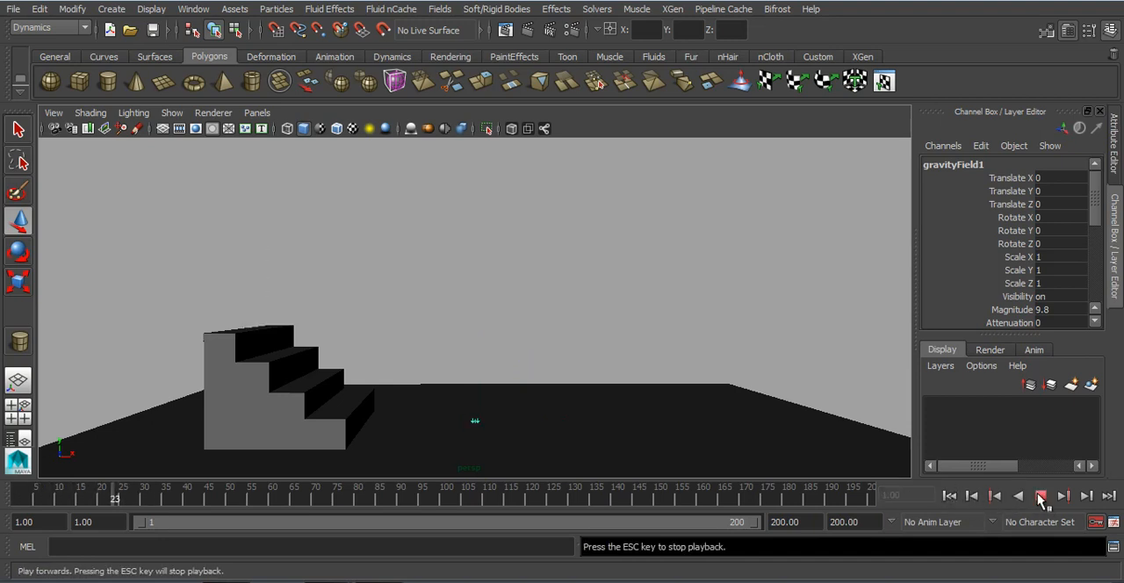
{"action": "left_click", "coordinate": [1040, 497]}
{"action": "left_click", "coordinate": [949, 496]}
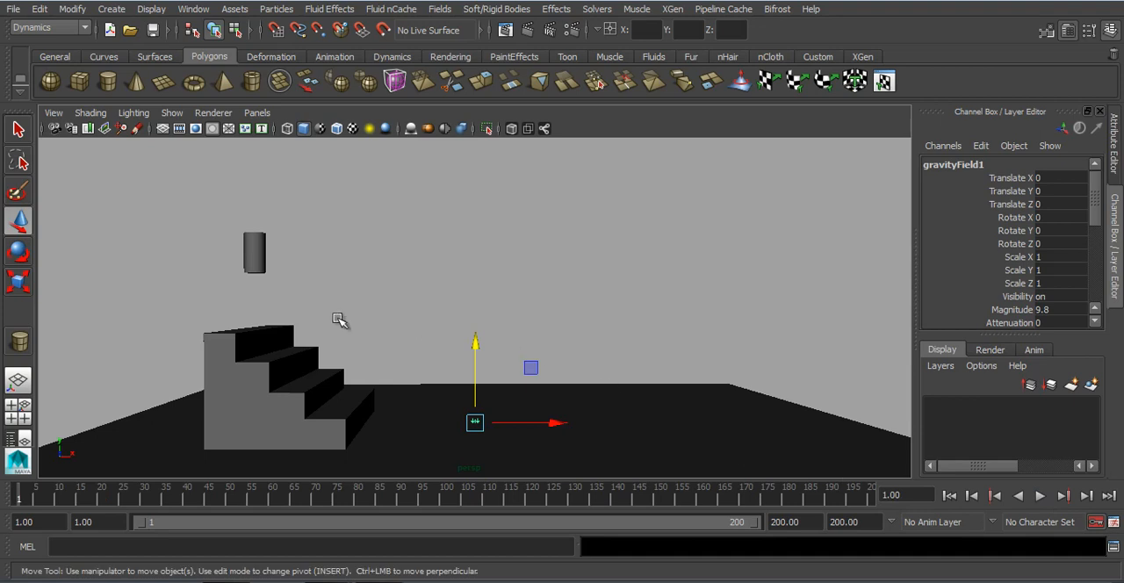
{"action": "middle_click_drag", "start_coordinate": [337, 318], "coordinate": [351, 295], "text": "alt"}
{"action": "right_click_drag", "start_coordinate": [351, 295], "coordinate": [320, 299], "text": "alt"}
{"action": "left_click_drag", "start_coordinate": [318, 300], "coordinate": [409, 426]}
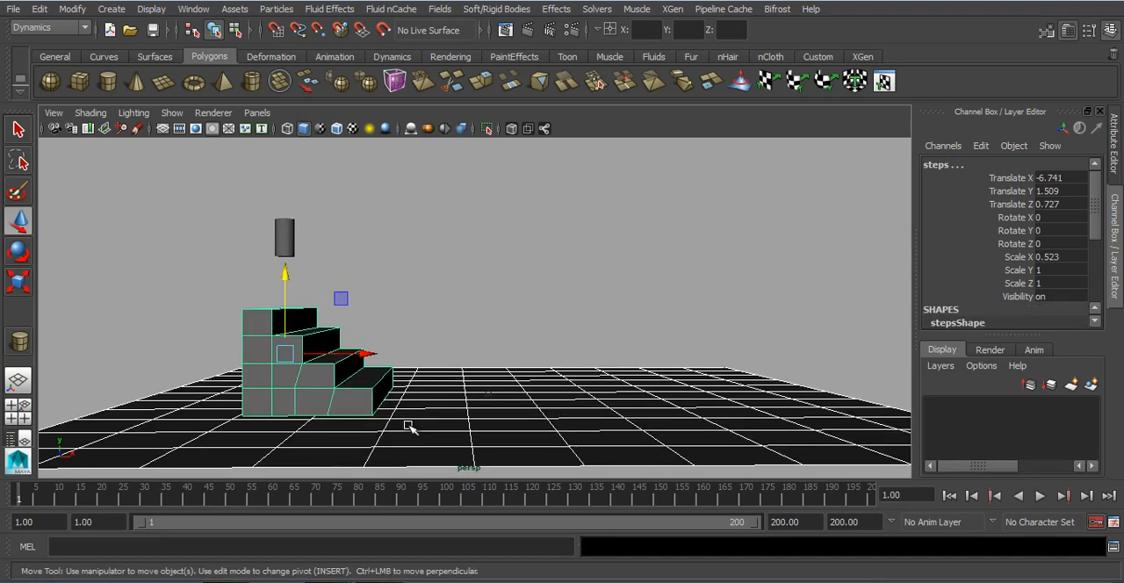
{"action": "left_click", "coordinate": [401, 221]}
{"action": "scroll", "coordinate": [373, 352], "scroll_direction": "up", "scroll_amount": 3}
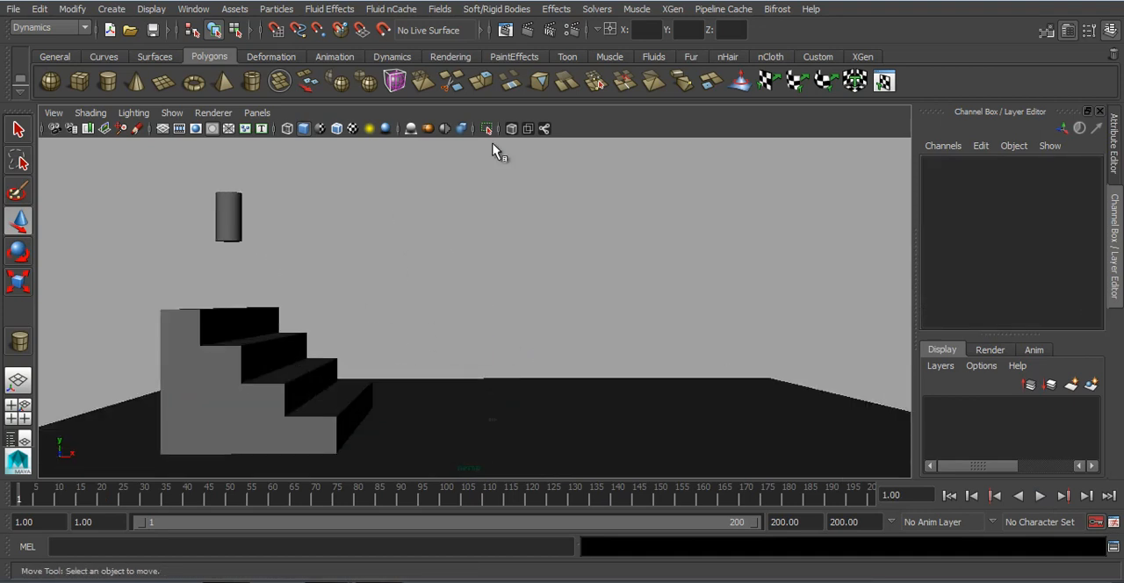
{"action": "left_click", "coordinate": [494, 11]}
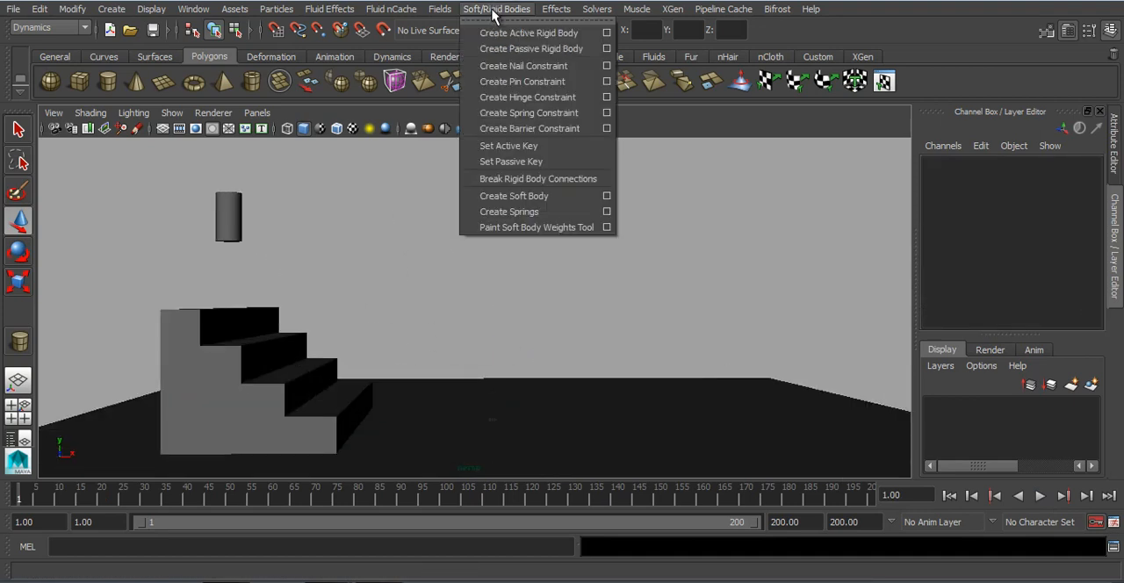
{"action": "left_click", "coordinate": [544, 53]}
Step: Select the steps and the floor and make both passive rigid bodies
{"action": "left_click_drag", "start_coordinate": [267, 268], "coordinate": [288, 331]}
{"action": "left_click_drag", "start_coordinate": [369, 398], "coordinate": [383, 417]}
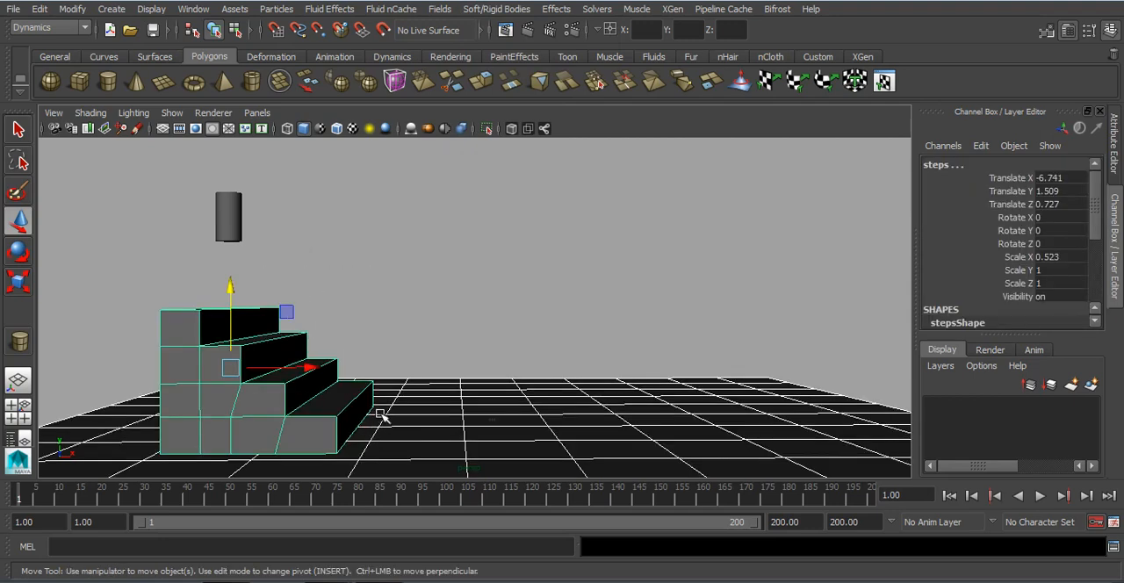
{"action": "left_click", "coordinate": [478, 9]}
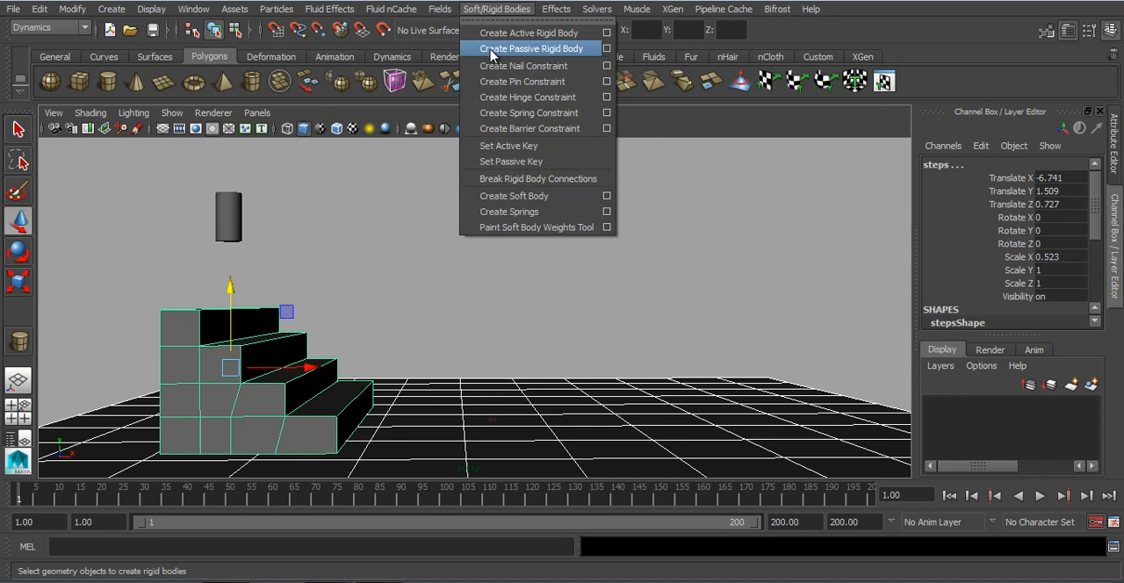
{"action": "left_click", "coordinate": [527, 50]}
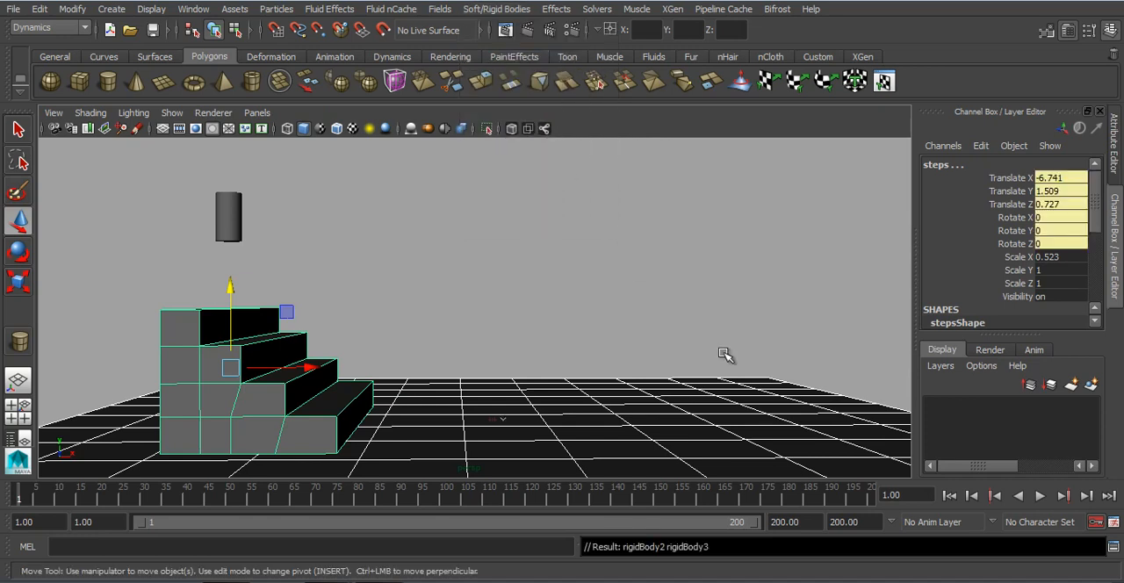
{"action": "left_click", "coordinate": [760, 311]}
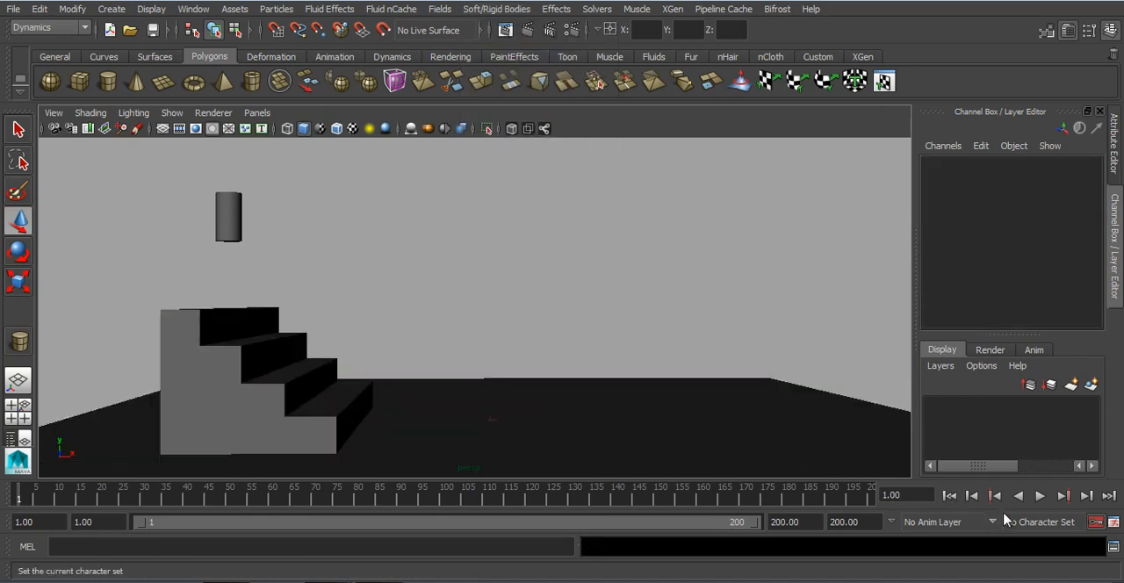
Step: Play the simulation to check the cylinder's collision with the steps, and rewind to the start
{"action": "left_click", "coordinate": [1039, 495]}
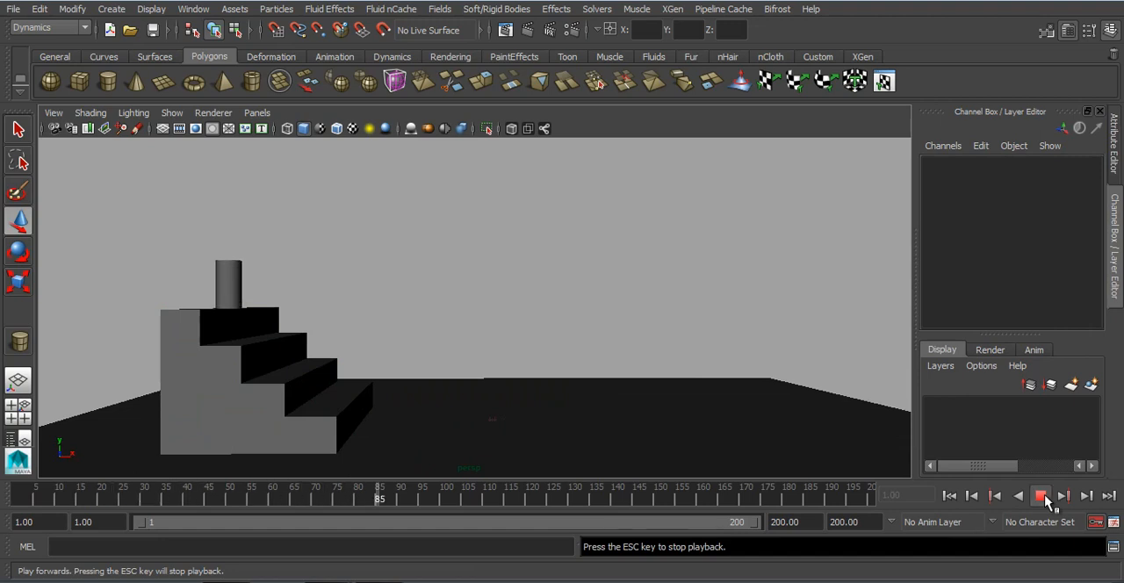
{"action": "left_click", "coordinate": [1041, 496]}
{"action": "left_click", "coordinate": [949, 496]}
Step: Set the cylinder rigid body's Initial Velocity X to 2 and its Initial Spin Z to -10
{"action": "left_click_drag", "start_coordinate": [301, 219], "coordinate": [186, 237]}
{"action": "scroll", "coordinate": [995, 255], "scroll_direction": "down", "scroll_amount": 3}
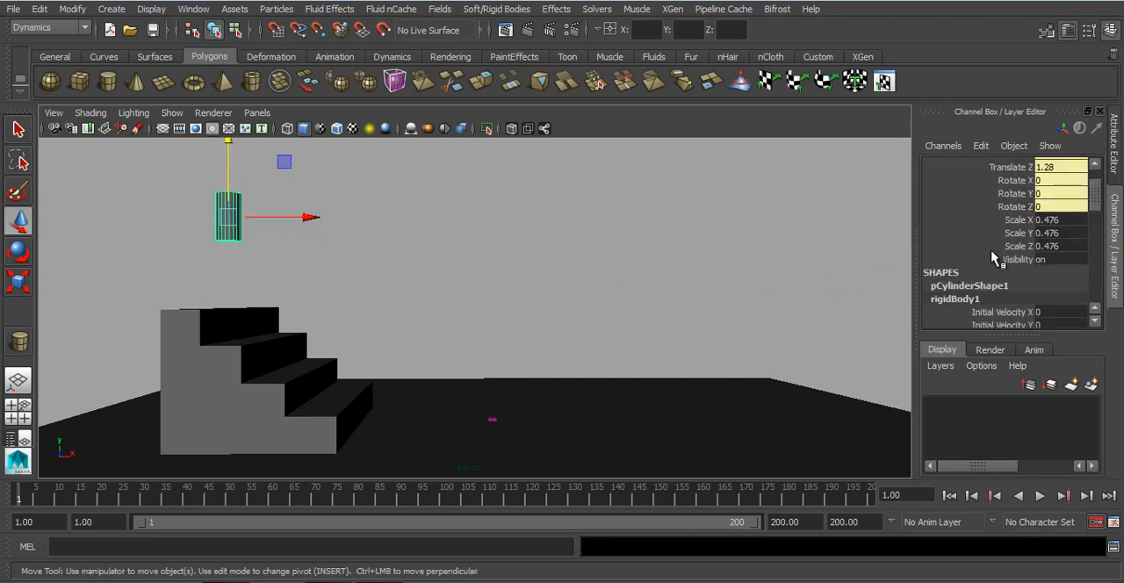
{"action": "scroll", "coordinate": [995, 258], "scroll_direction": "down", "scroll_amount": 2}
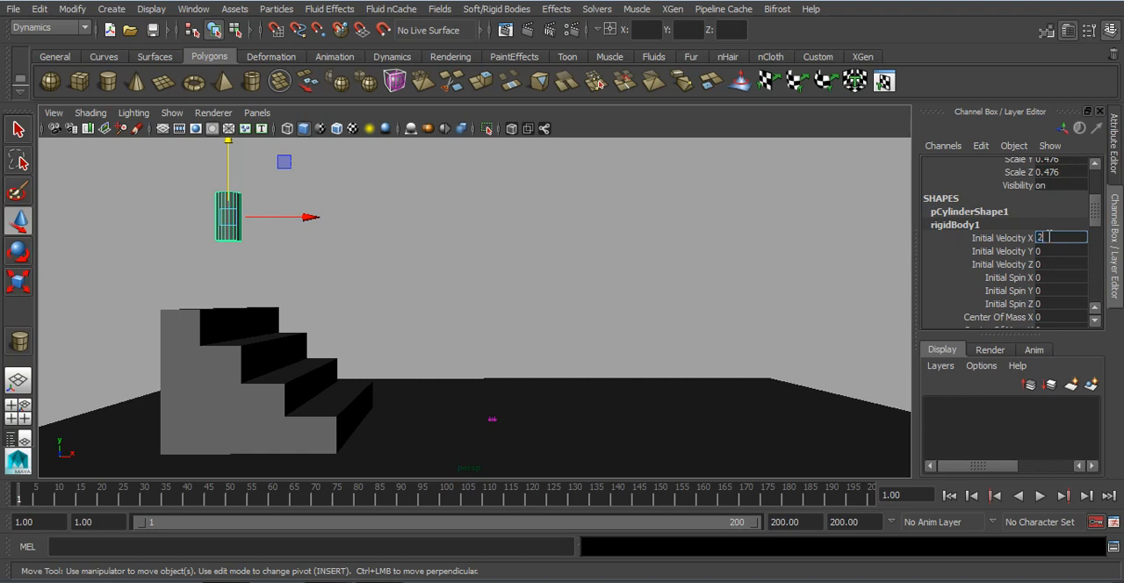
{"action": "scroll", "coordinate": [1044, 263], "scroll_direction": "down", "scroll_amount": 1}
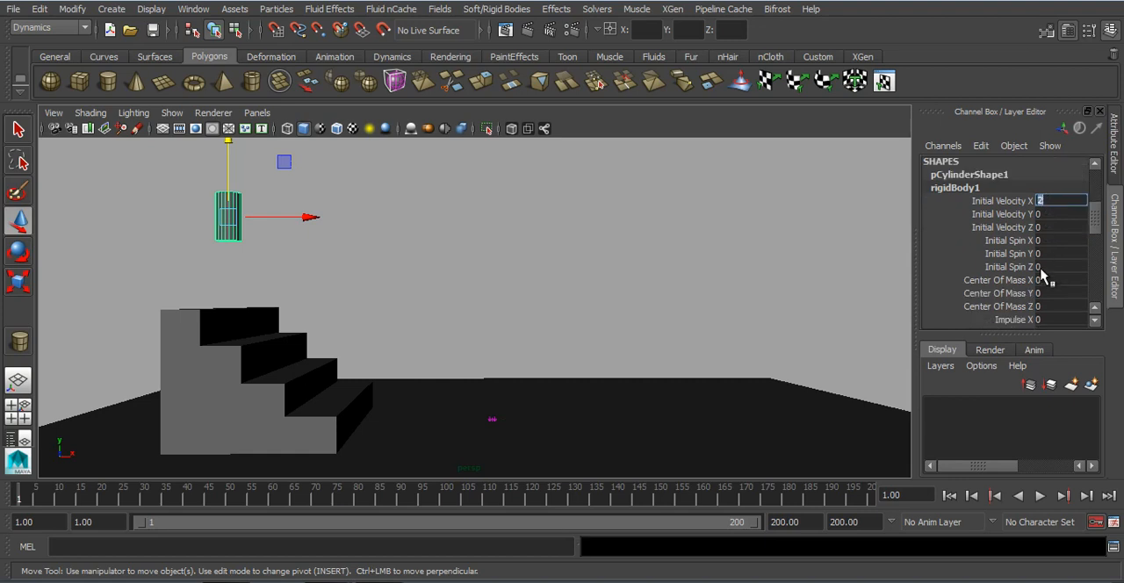
{"action": "left_click", "coordinate": [1049, 266]}
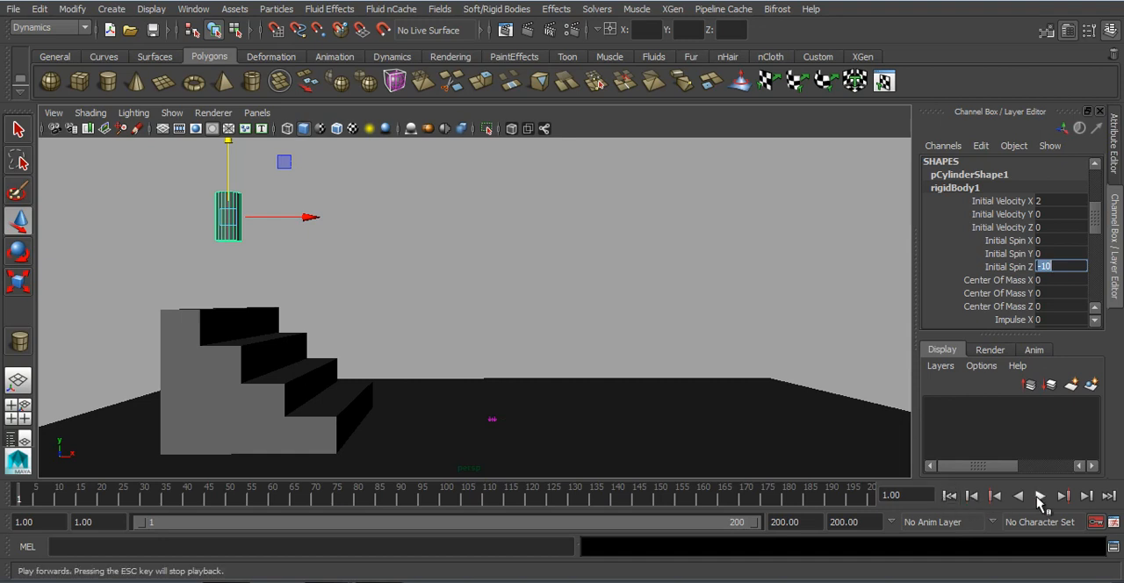
Step: Play the simulation to examine the cylinder's motion with the initial velocity and spin, and go back to frame 1
{"action": "left_click", "coordinate": [1038, 496]}
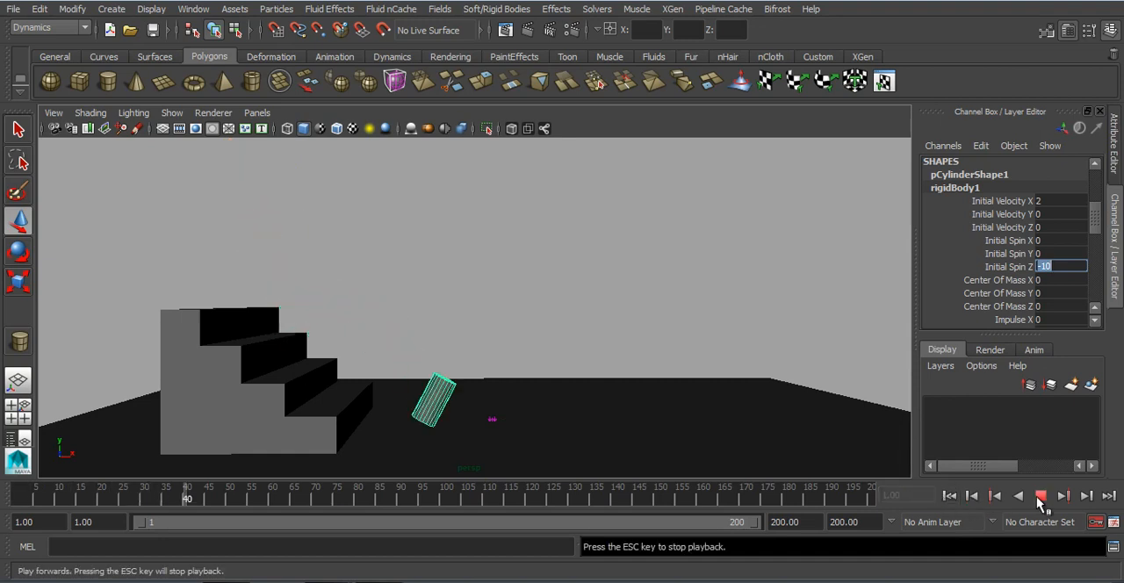
{"action": "left_click", "coordinate": [1039, 496]}
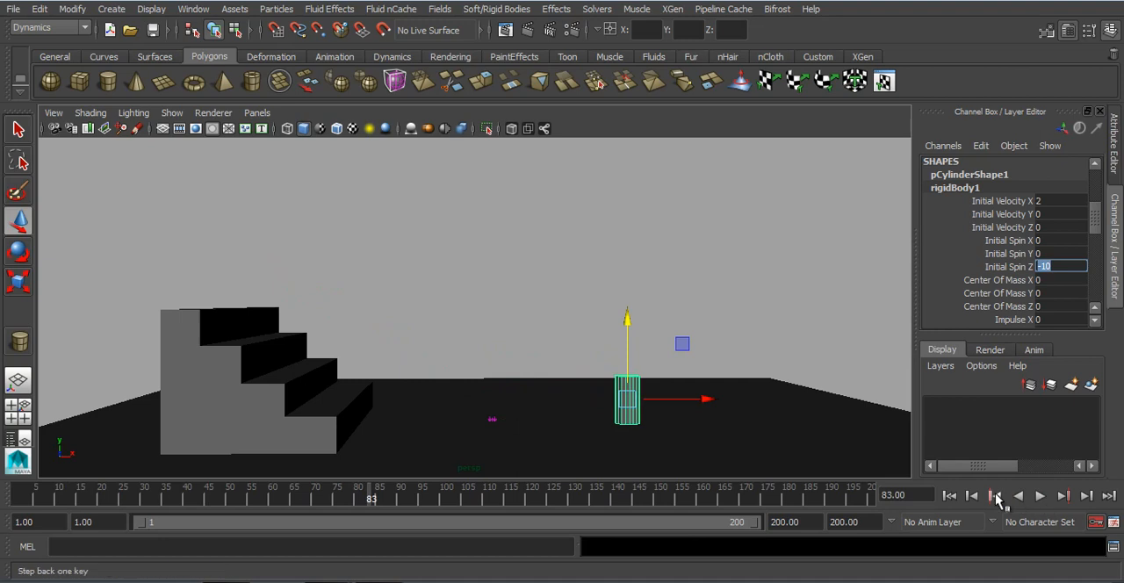
{"action": "left_click", "coordinate": [949, 496]}
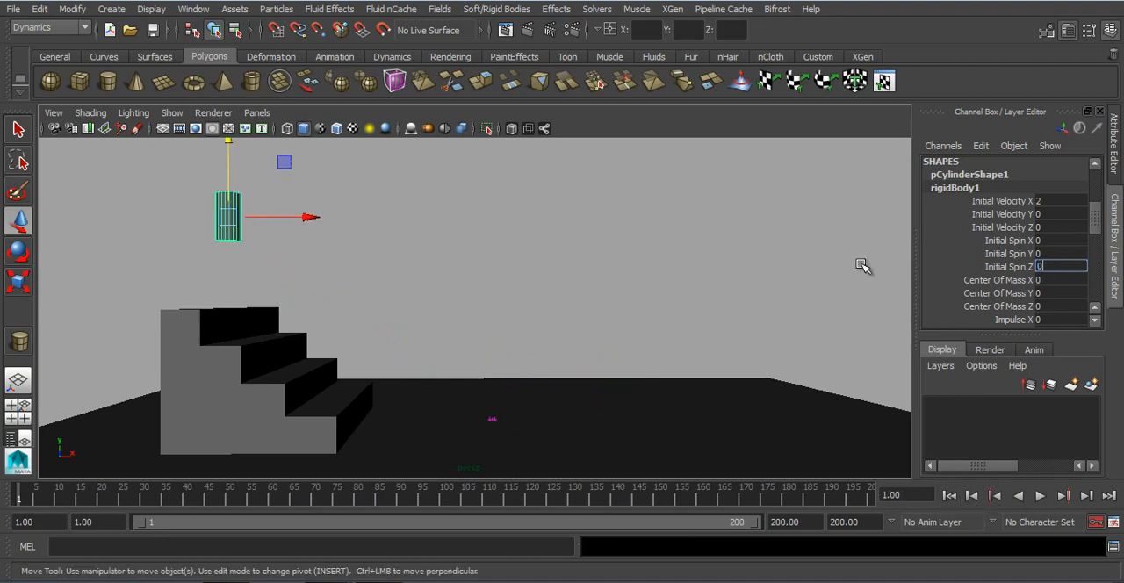
Step: Reset the cylinder's Initial Spin Z to 0 and try rotating it about -126 degrees around Z
{"action": "left_click", "coordinate": [968, 265]}
{"action": "middle_click_drag", "start_coordinate": [266, 218], "coordinate": [261, 267], "text": "alt"}
{"action": "key", "text": "e"}
{"action": "scroll", "coordinate": [1056, 255], "scroll_direction": "up", "scroll_amount": 5}
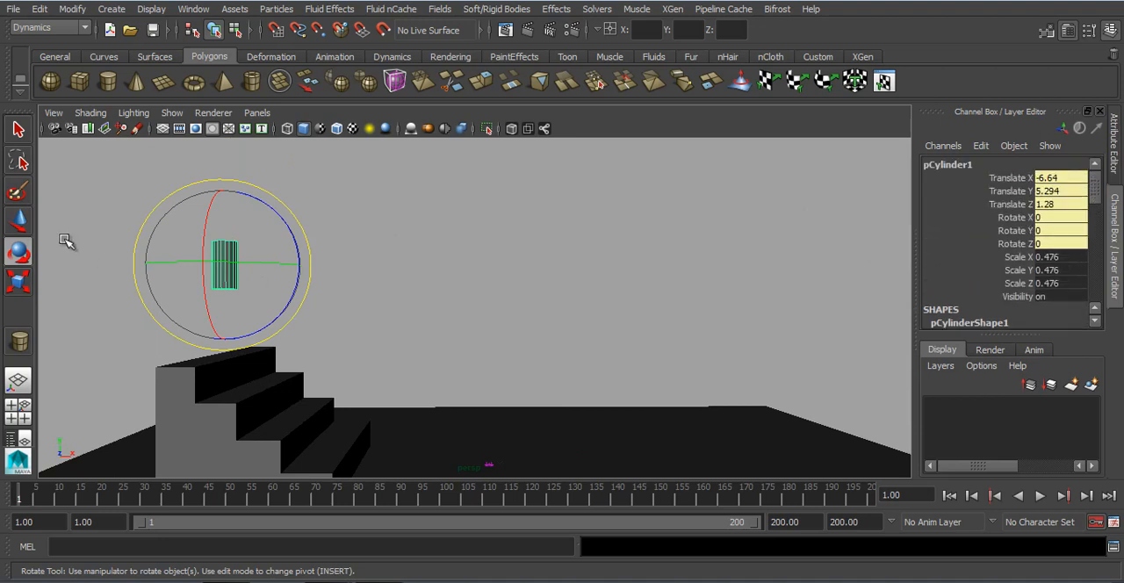
{"action": "left_click_drag", "start_coordinate": [280, 209], "coordinate": [281, 332]}
{"action": "key", "text": "ctrl+z"}
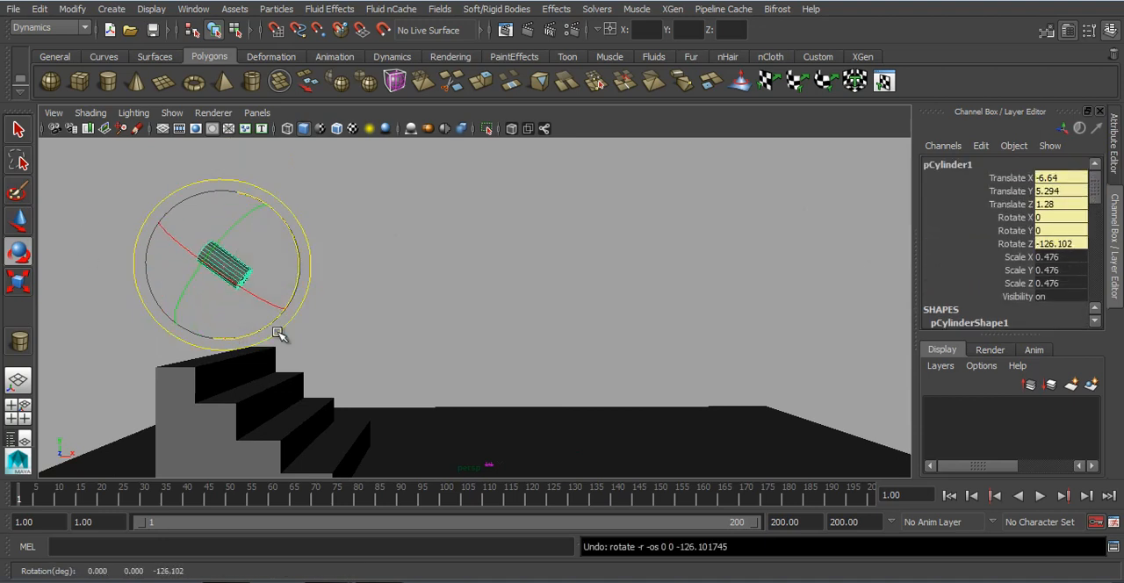
Step: Set the cylinder's Initial Velocity X to 0.5 and Initial Spin Z to -50, and play the simulation
{"action": "left_click_drag", "start_coordinate": [527, 375], "coordinate": [532, 358], "text": "alt"}
{"action": "scroll", "coordinate": [1036, 277], "scroll_direction": "down", "scroll_amount": 3}
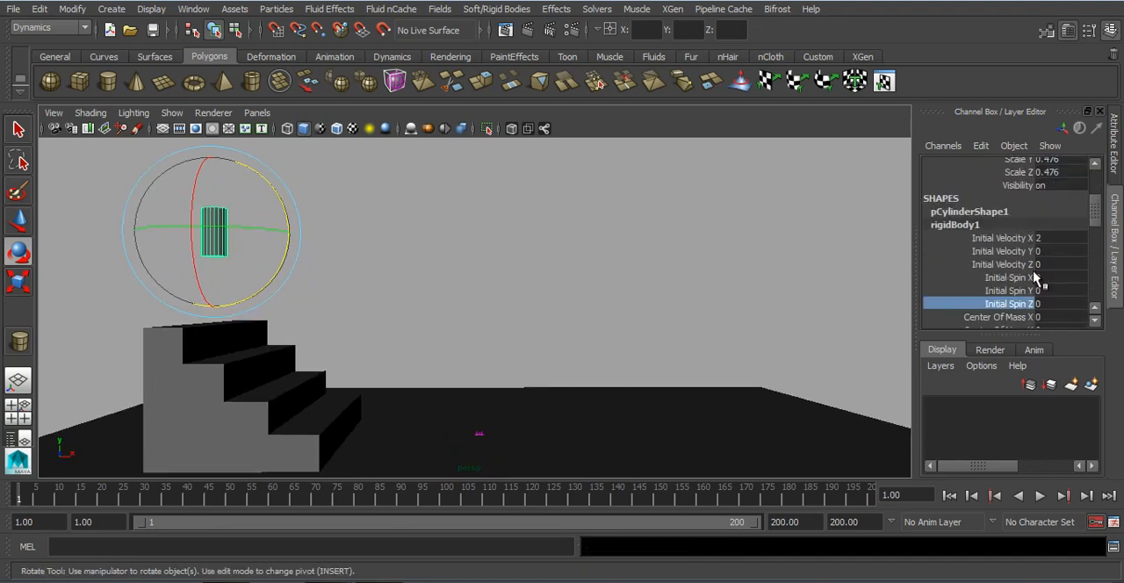
{"action": "double_click", "coordinate": [1050, 238]}
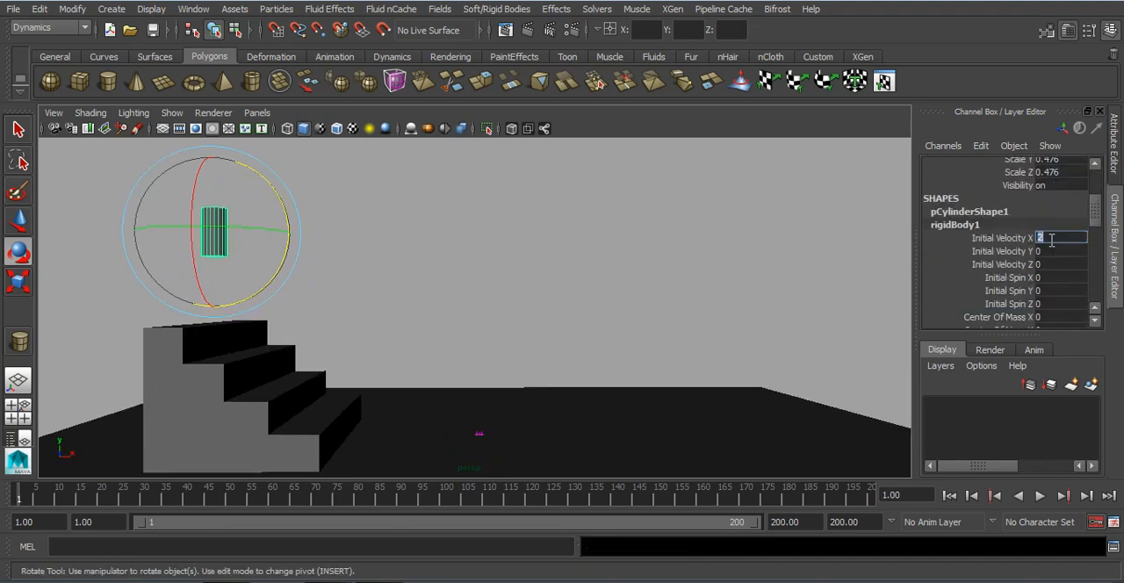
{"action": "scroll", "coordinate": [1058, 278], "scroll_direction": "down", "scroll_amount": 1}
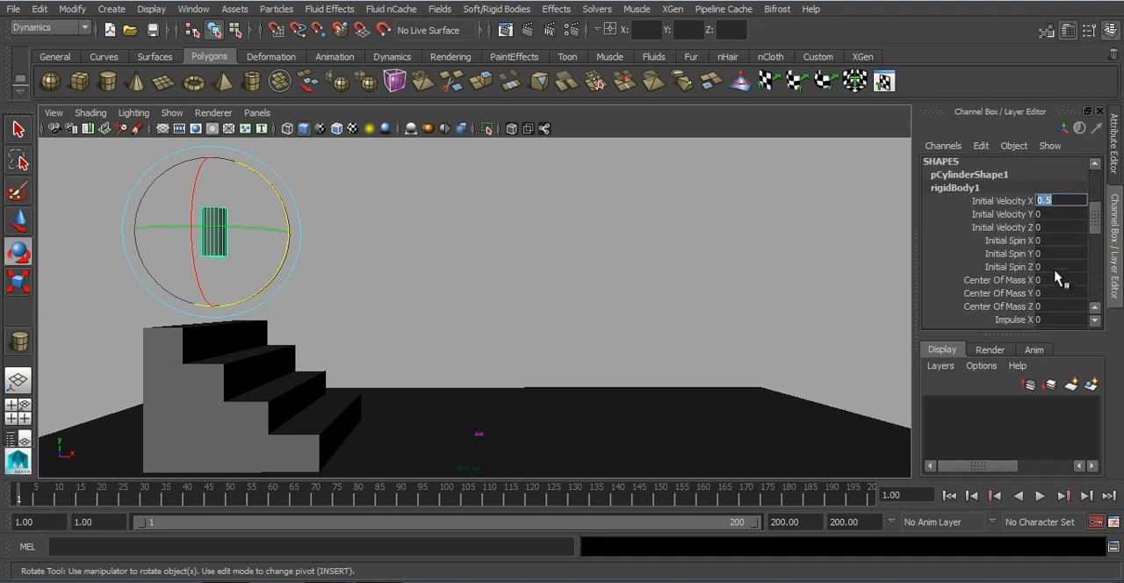
{"action": "double_click", "coordinate": [1053, 267]}
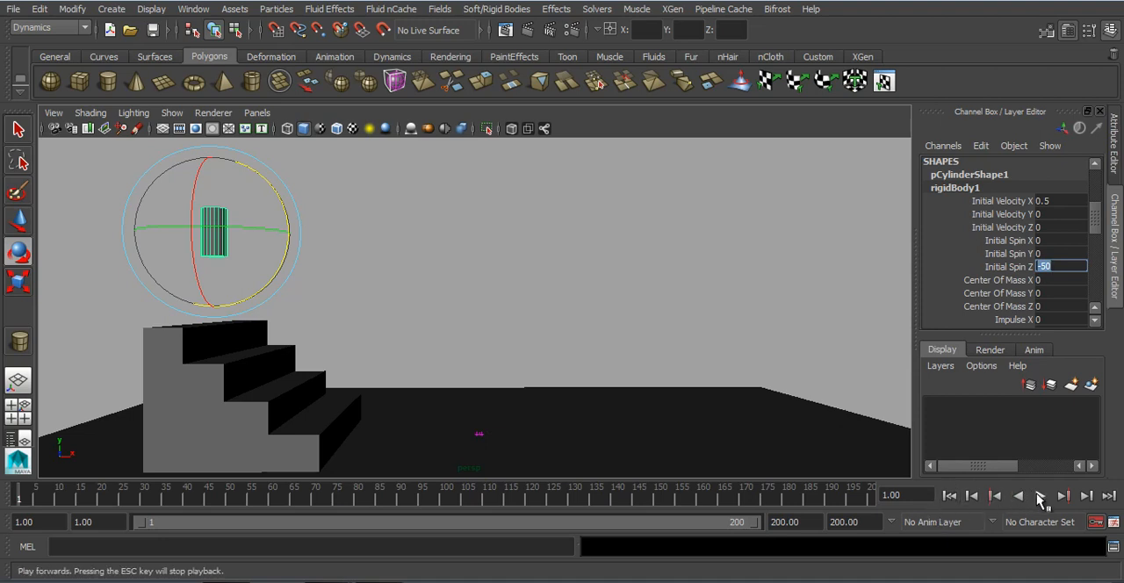
{"action": "left_click", "coordinate": [1039, 496]}
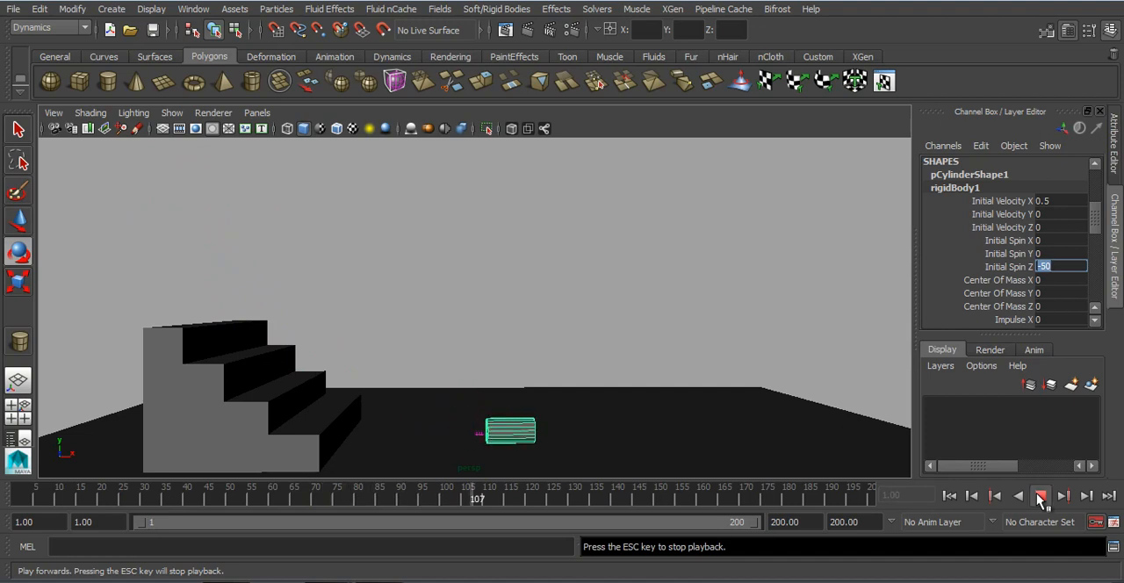
Step: Replay the simulation from frame 1 to examine how the spinning cylinder tumbles down the stairs, and go back to frame 1
{"action": "left_click", "coordinate": [1039, 497]}
{"action": "left_click", "coordinate": [949, 496]}
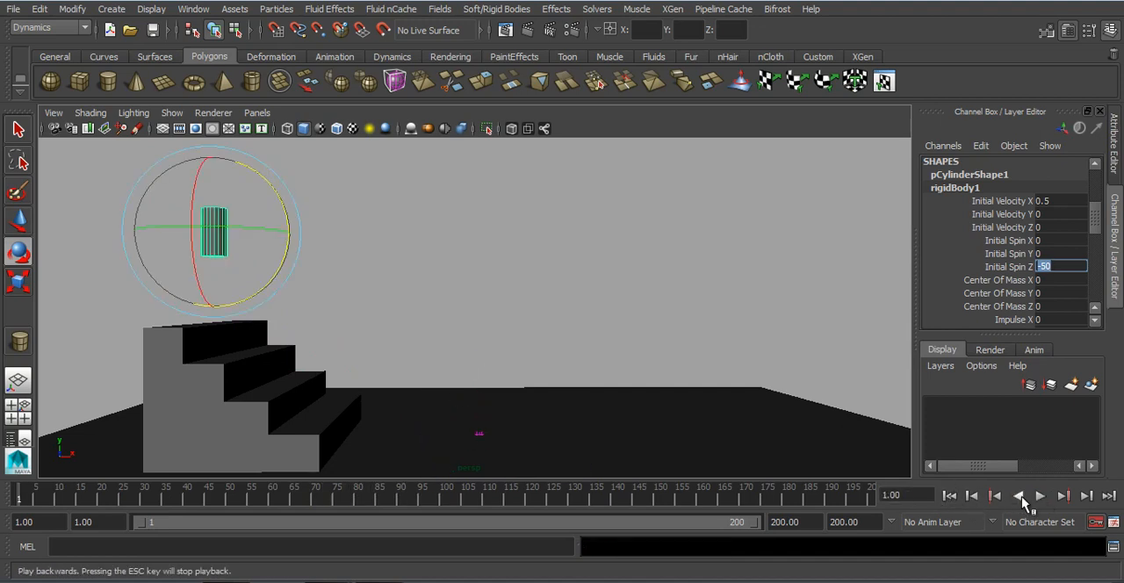
{"action": "left_click", "coordinate": [1039, 497]}
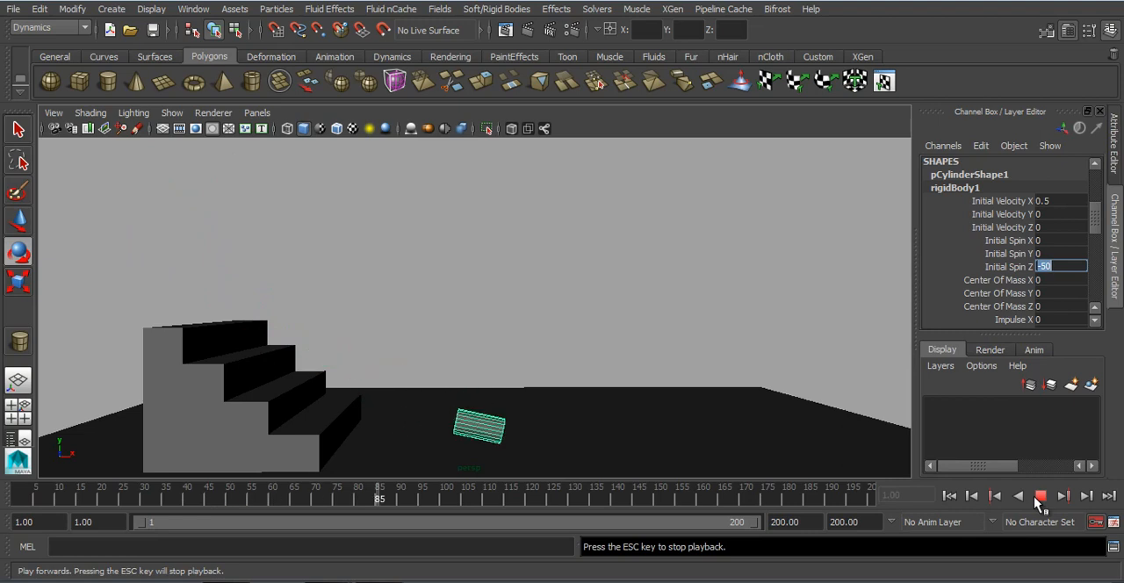
{"action": "left_click", "coordinate": [1039, 497]}
{"action": "left_click", "coordinate": [948, 495]}
{"action": "left_click", "coordinate": [1039, 497]}
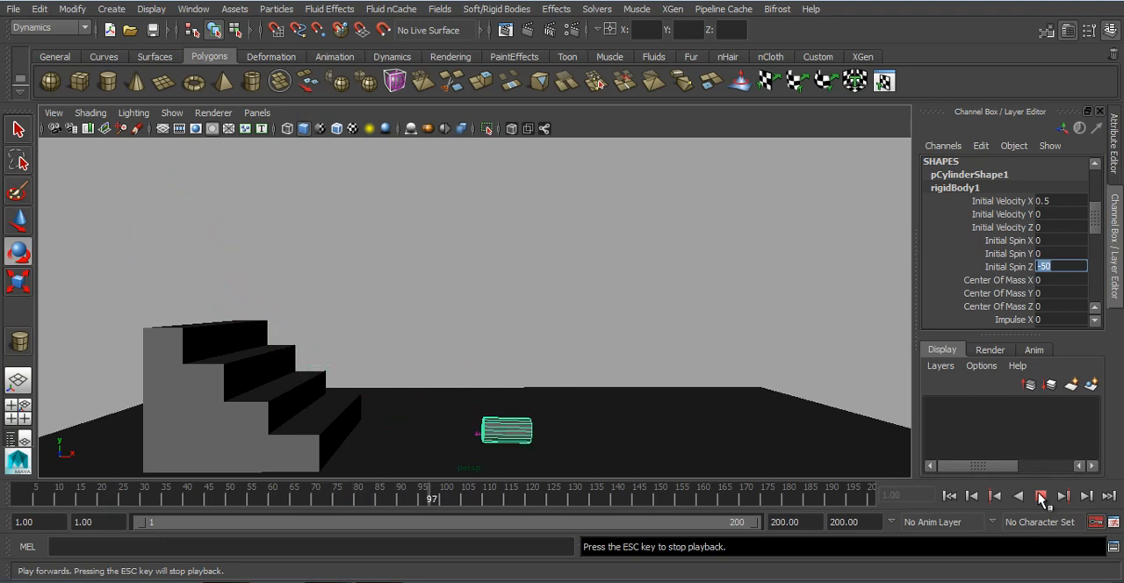
{"action": "left_click", "coordinate": [1039, 497]}
{"action": "left_click", "coordinate": [949, 495]}
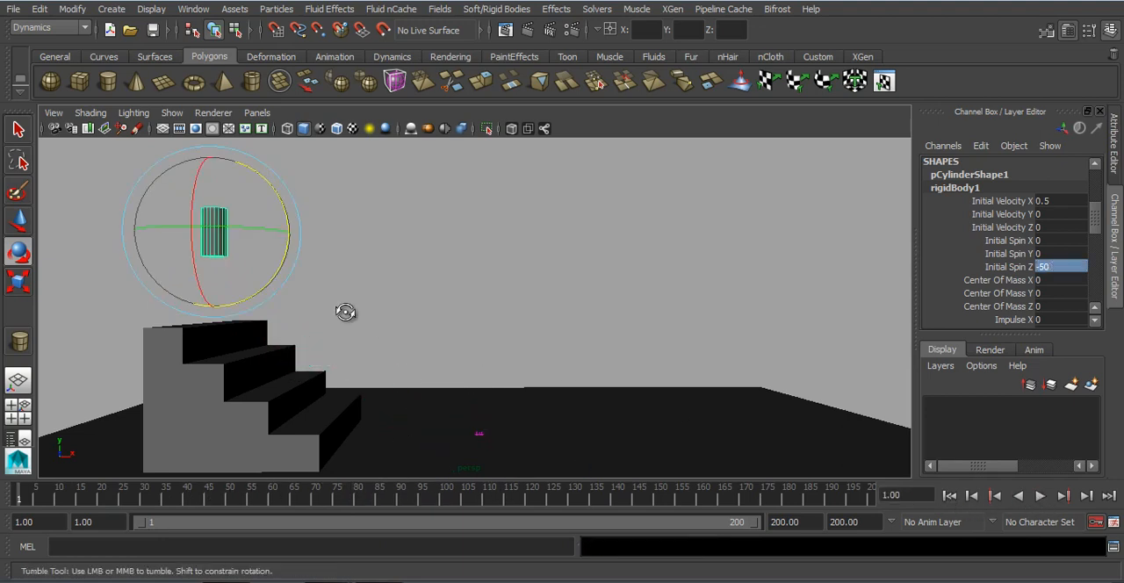
Step: Set the cylinder rigid body's Bounciness to 0.2 and its Damping to 0.5
{"action": "scroll", "coordinate": [984, 237], "scroll_direction": "down", "scroll_amount": 3}
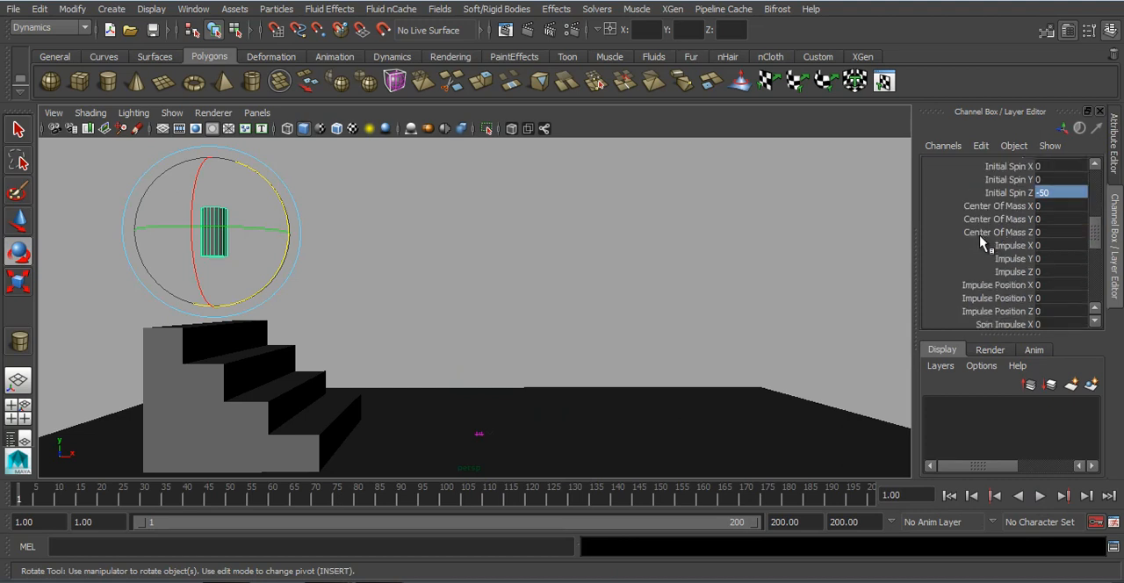
{"action": "scroll", "coordinate": [985, 247], "scroll_direction": "down", "scroll_amount": 2}
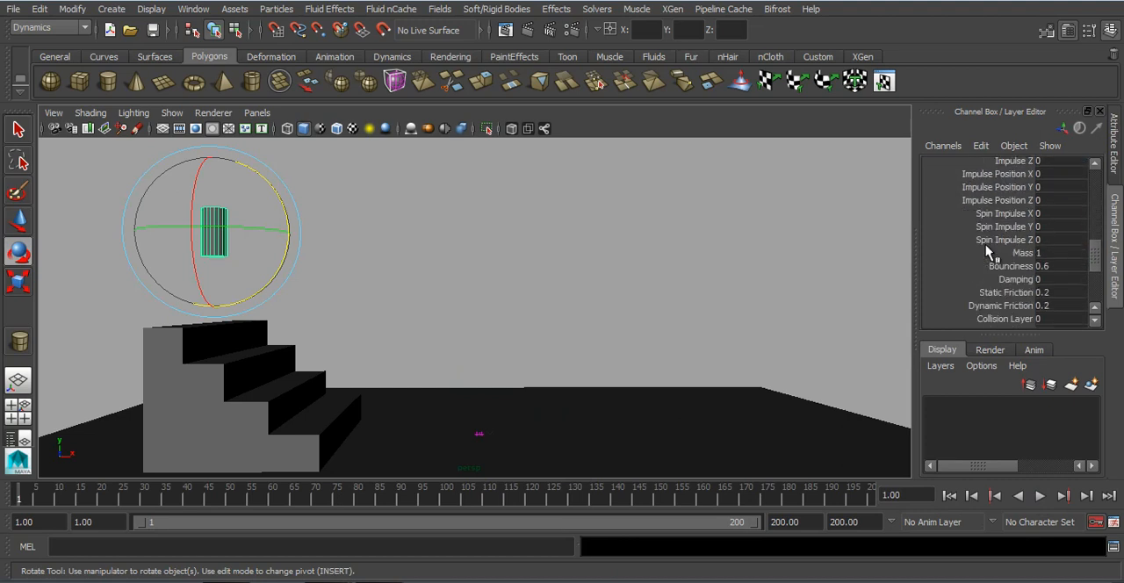
{"action": "double_click", "coordinate": [1049, 266]}
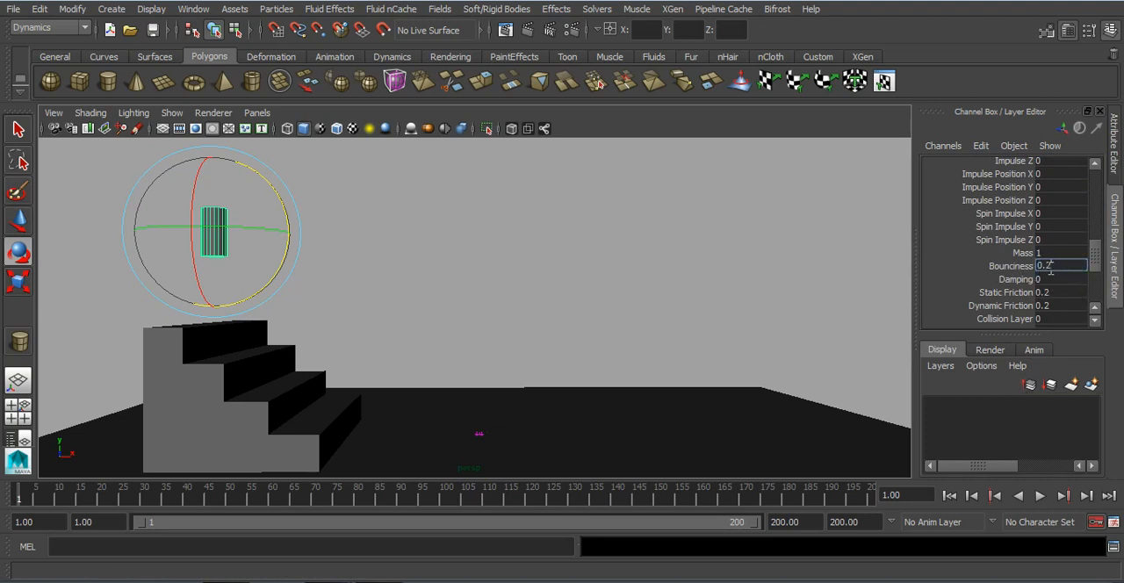
{"action": "left_click", "coordinate": [1048, 279]}
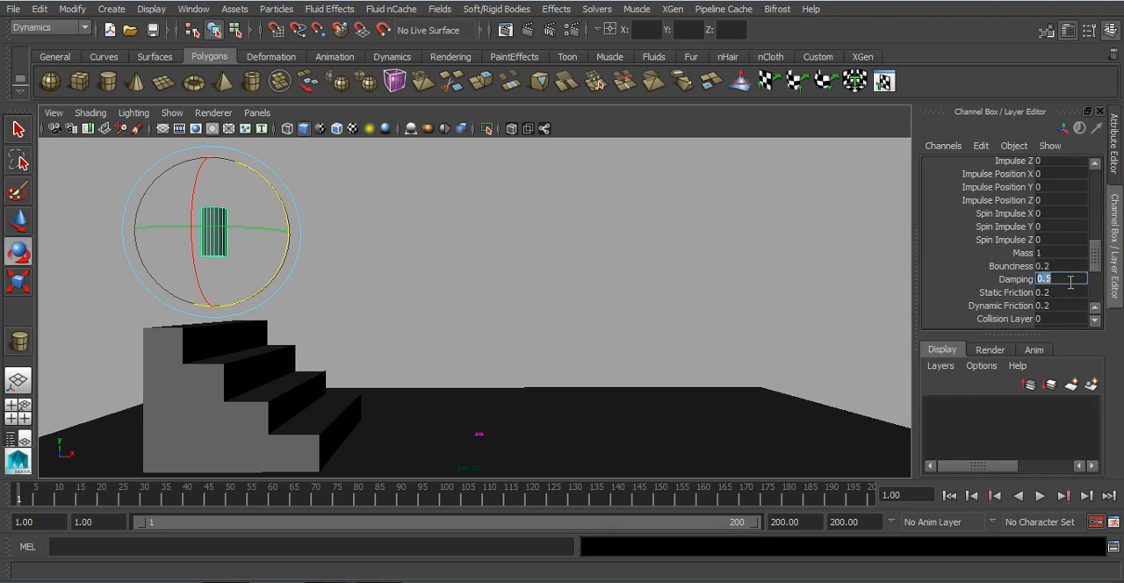
Step: Play the simulation repeatedly to examine the effect of the reduced bounciness and added damping, and go back to frame 1
{"action": "left_click", "coordinate": [1040, 496]}
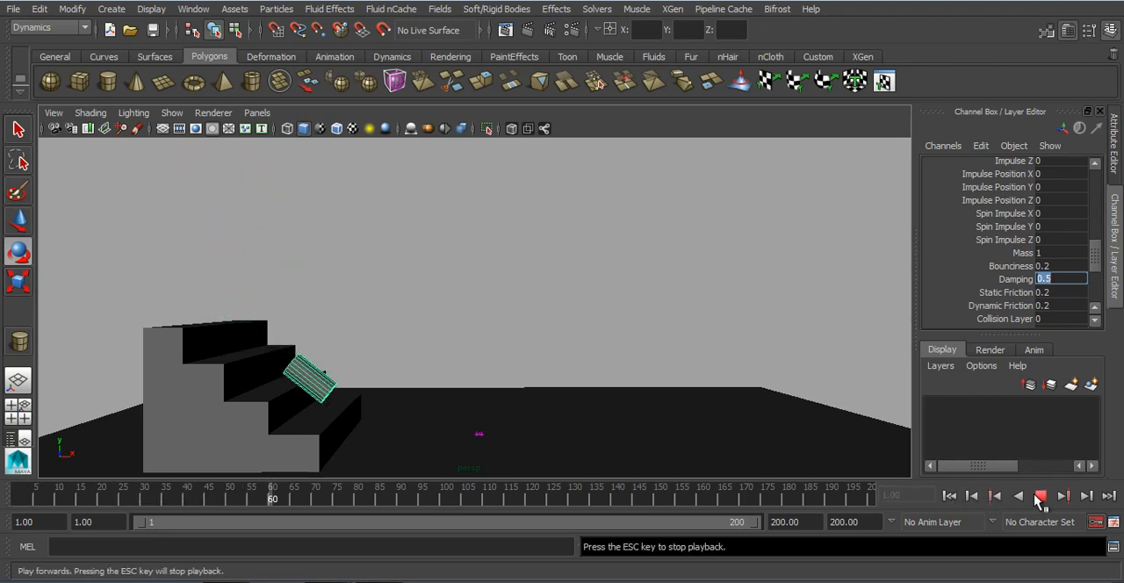
{"action": "left_click", "coordinate": [1039, 496]}
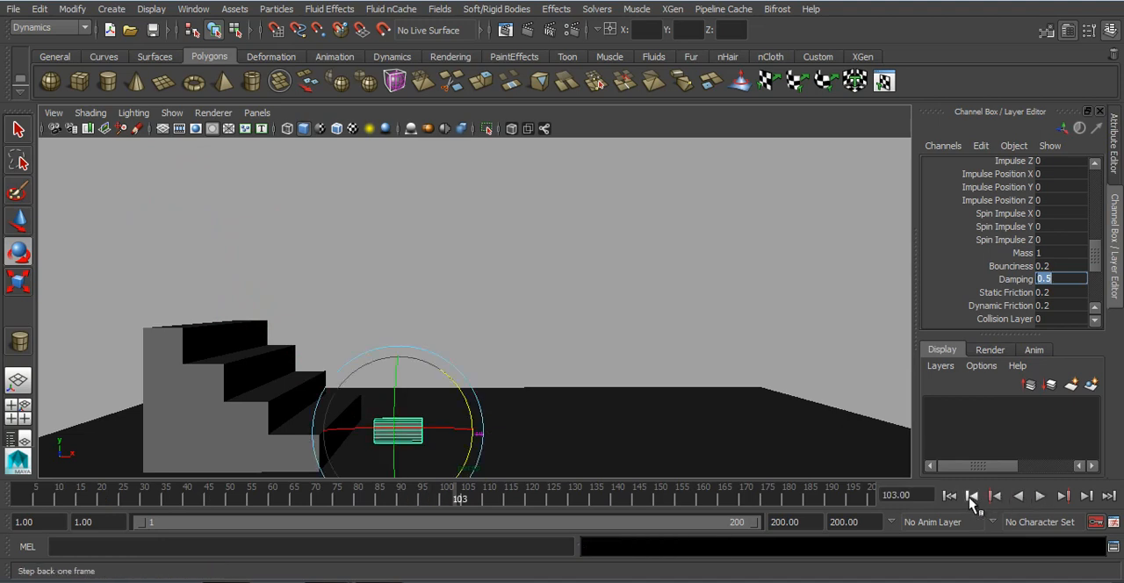
{"action": "left_click", "coordinate": [1039, 496]}
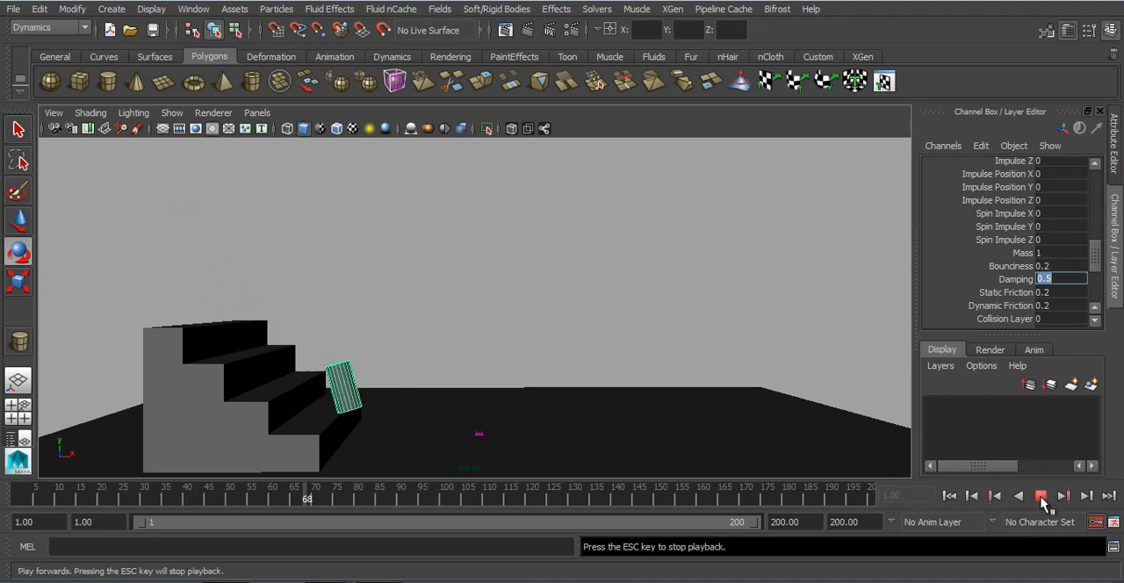
{"action": "left_click", "coordinate": [1040, 496]}
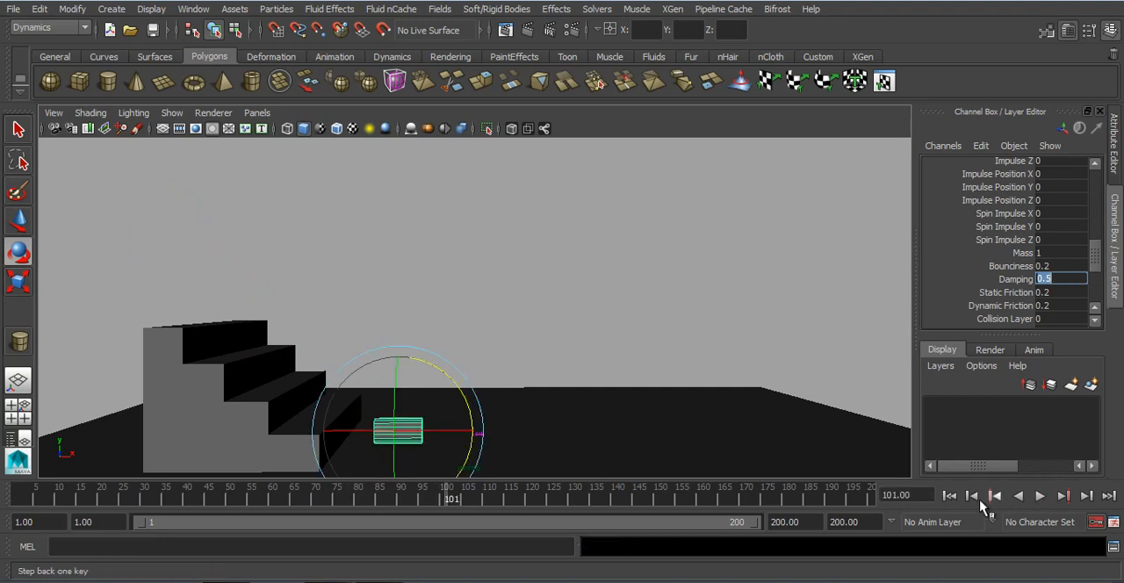
{"action": "left_click", "coordinate": [949, 496]}
{"action": "left_click", "coordinate": [1045, 497]}
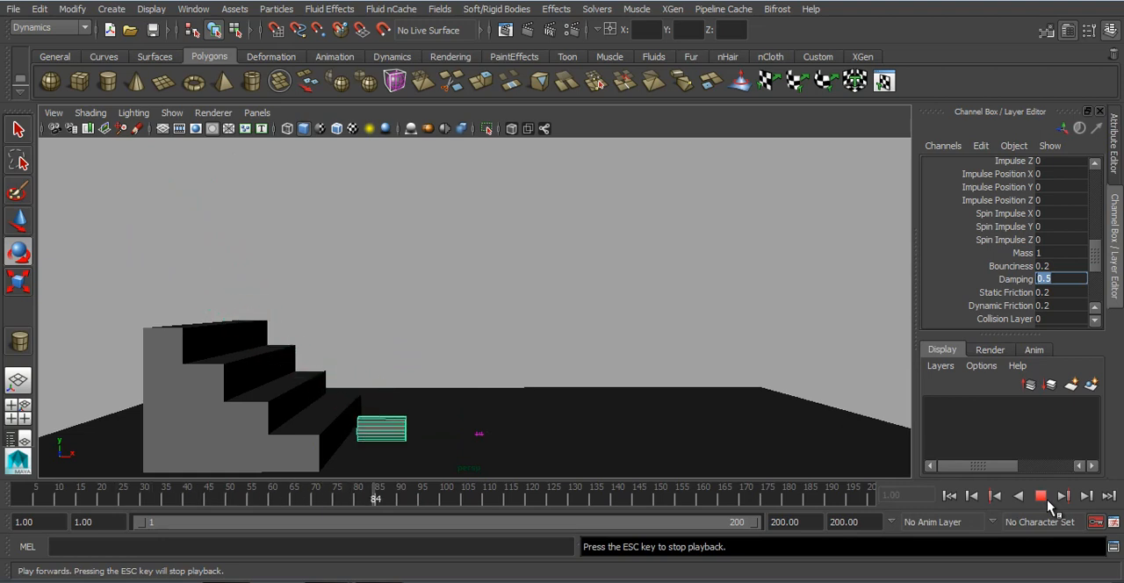
{"action": "left_click", "coordinate": [1047, 500]}
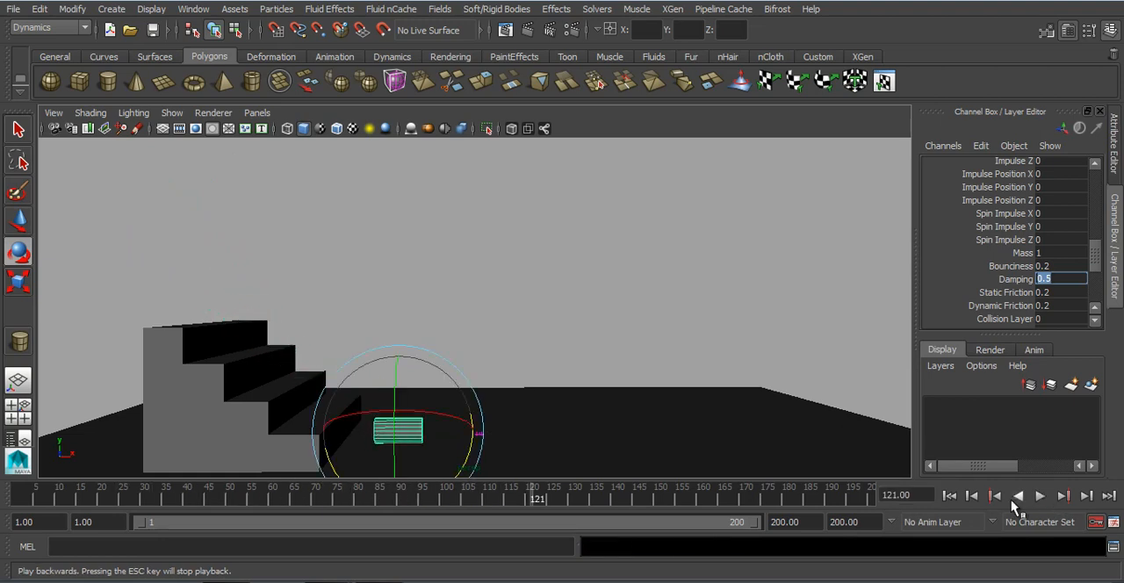
{"action": "left_click", "coordinate": [954, 497]}
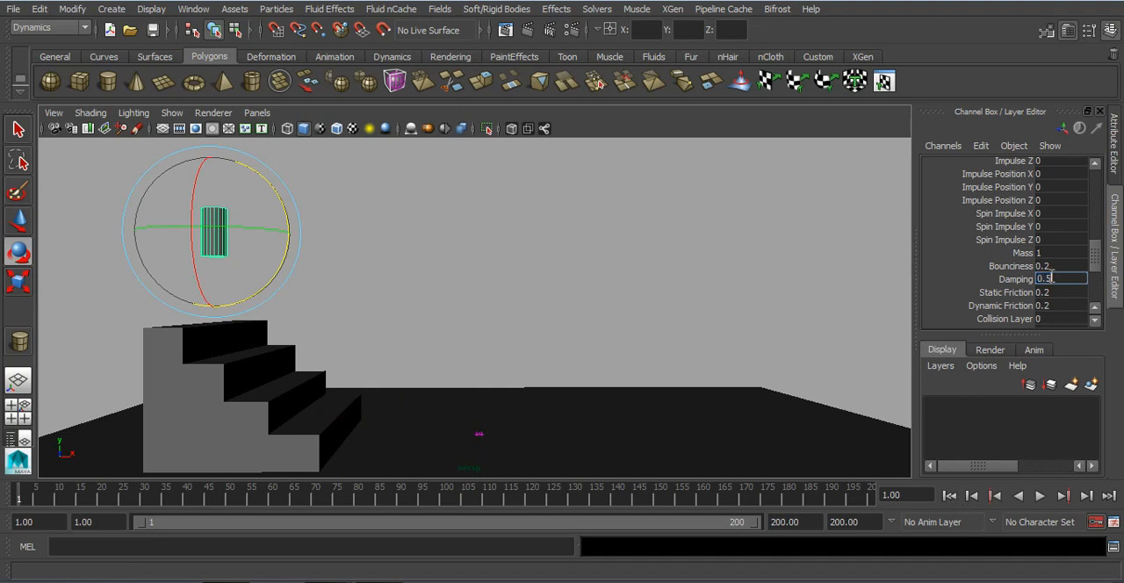
Step: Set the cylinder's Damping to 0.1 and Bounciness to 0.8, play the simulation, and go back to frame 1
{"action": "type", "text": "0"}
{"action": "left_click", "coordinate": [1059, 265]}
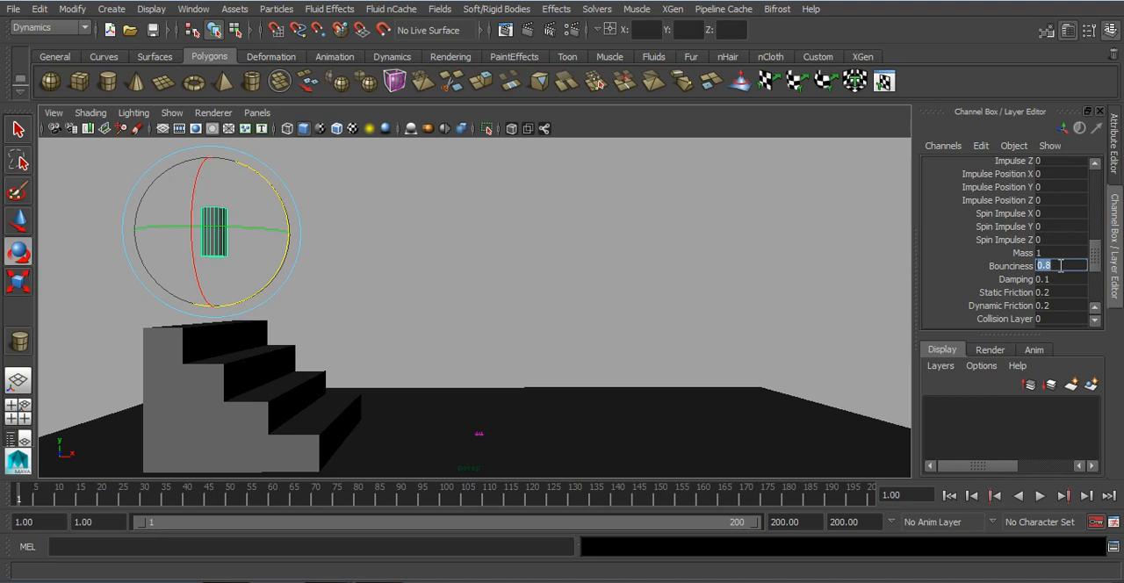
{"action": "left_click", "coordinate": [1040, 496]}
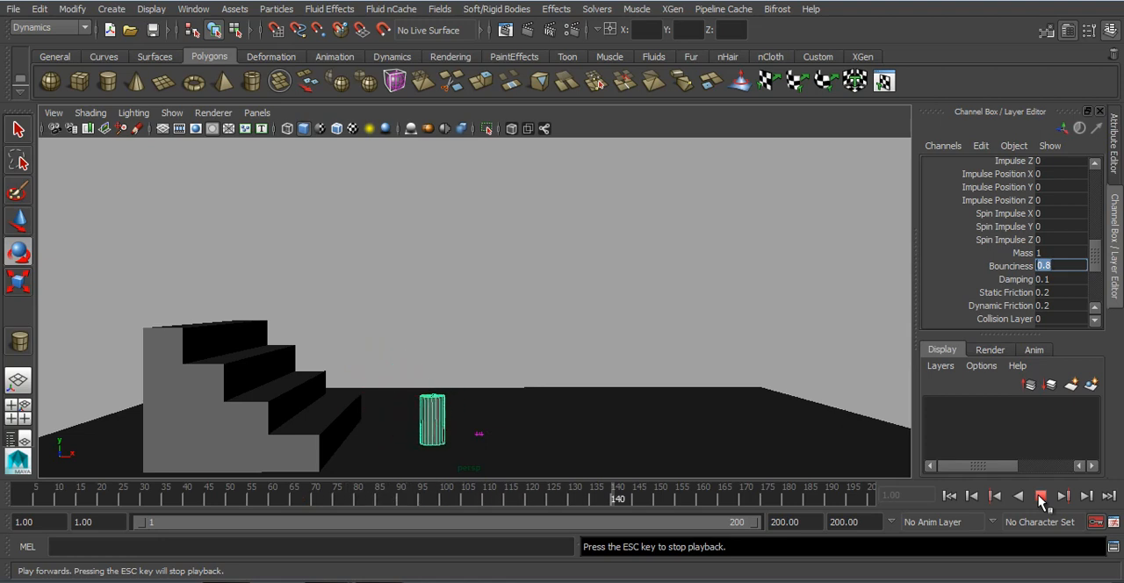
{"action": "left_click", "coordinate": [1040, 496]}
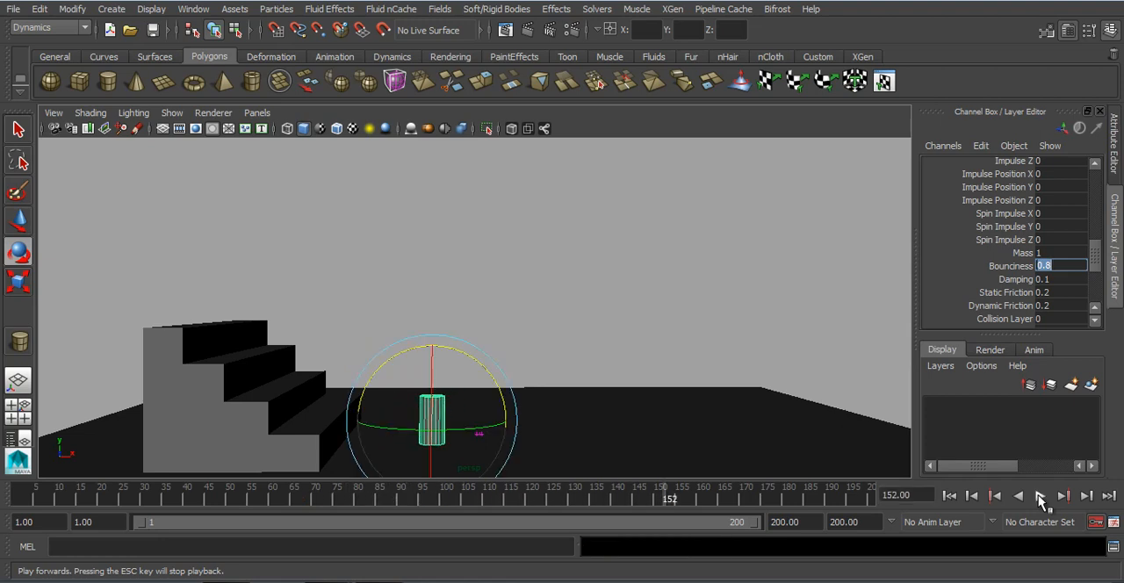
{"action": "left_click", "coordinate": [948, 496]}
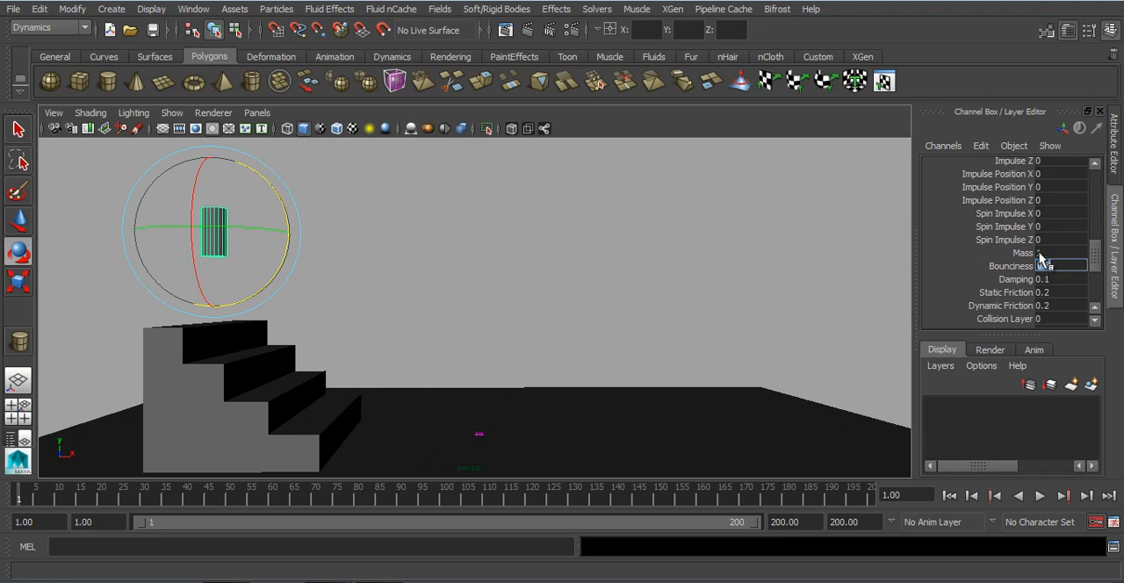
Step: Set the cylinder rigid body's Mass to 50 and play the simulation
{"action": "left_click", "coordinate": [1039, 253]}
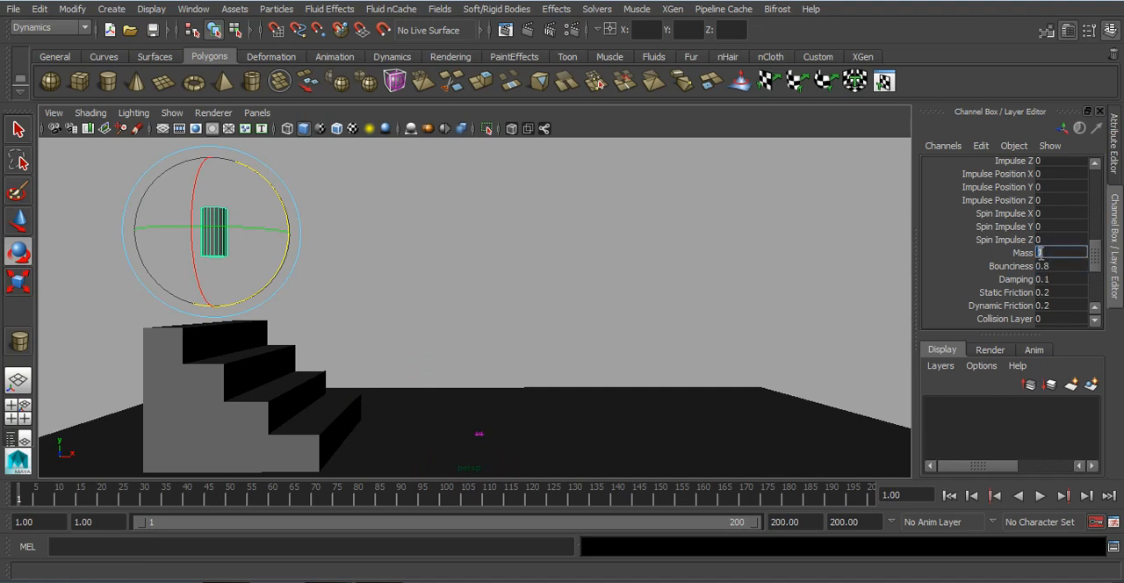
{"action": "type", "text": "50"}
{"action": "key", "text": "Return"}
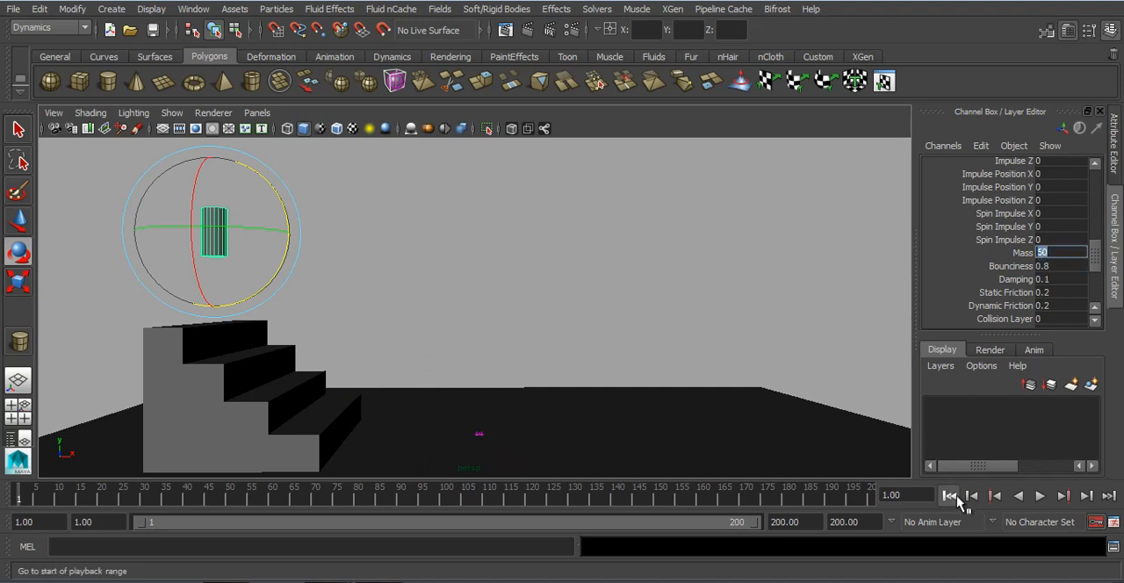
{"action": "left_click", "coordinate": [1040, 496]}
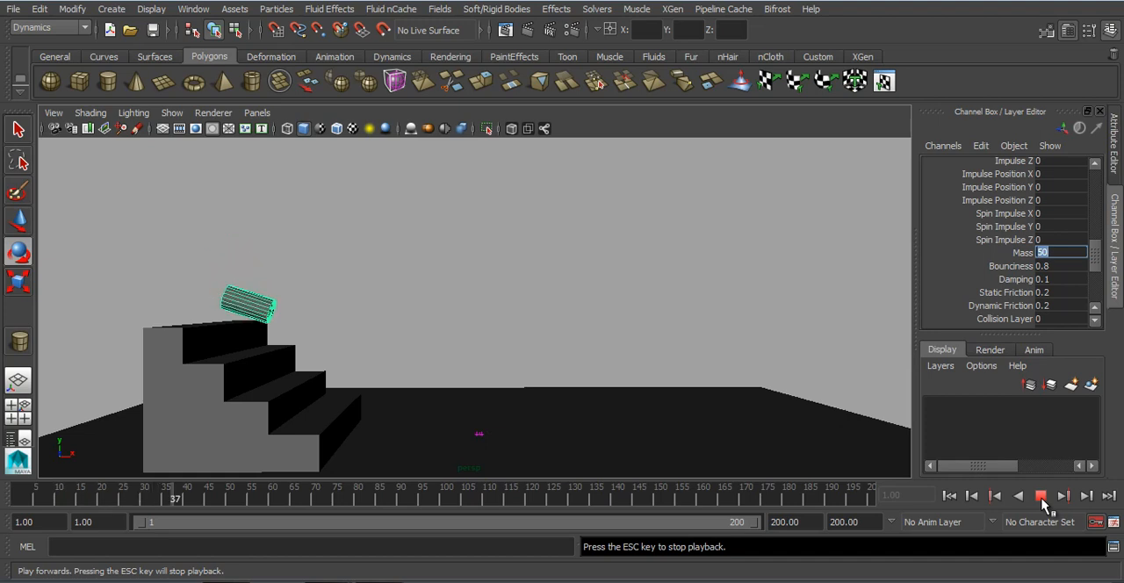
{"action": "left_click", "coordinate": [1041, 497]}
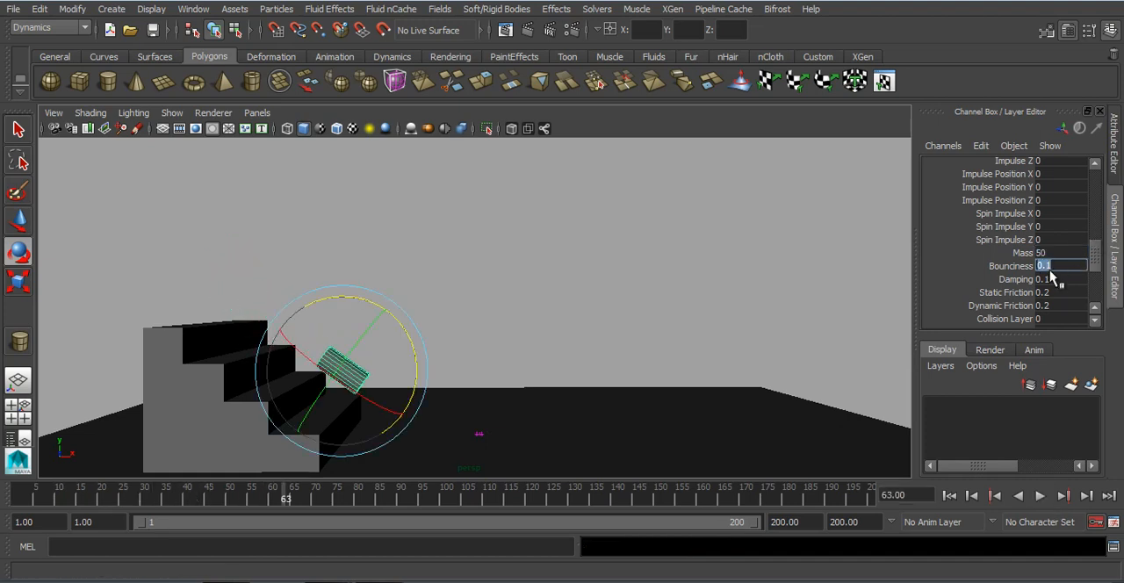
Step: Set the cylinder's Bounciness to 0.1 and Damping to 0.8, play the simulation from frame 1, and go back to frame 1
{"action": "left_click", "coordinate": [949, 495]}
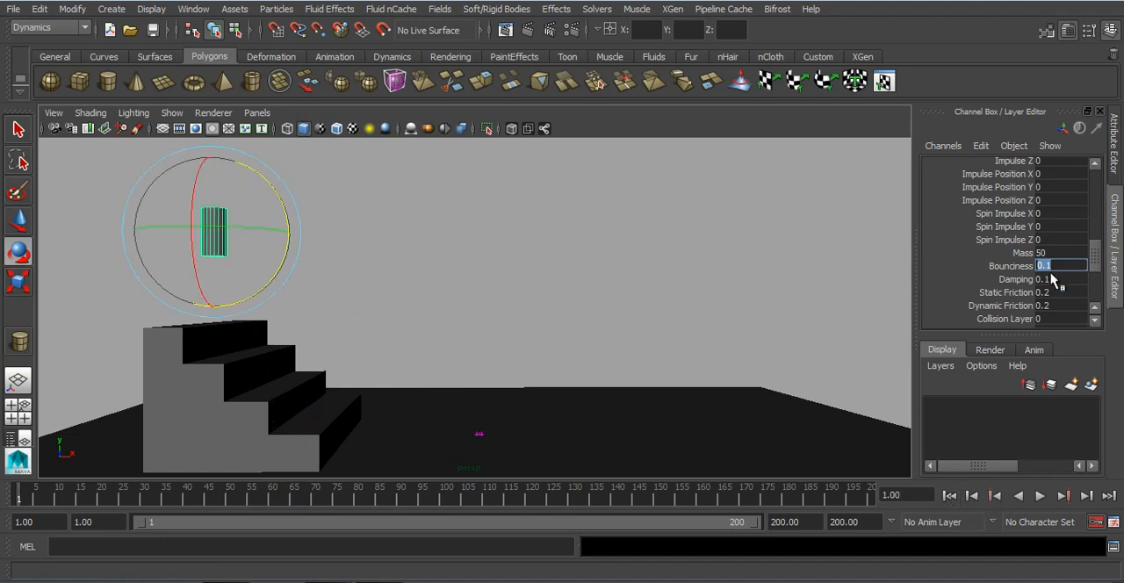
{"action": "key", "text": "Tab"}
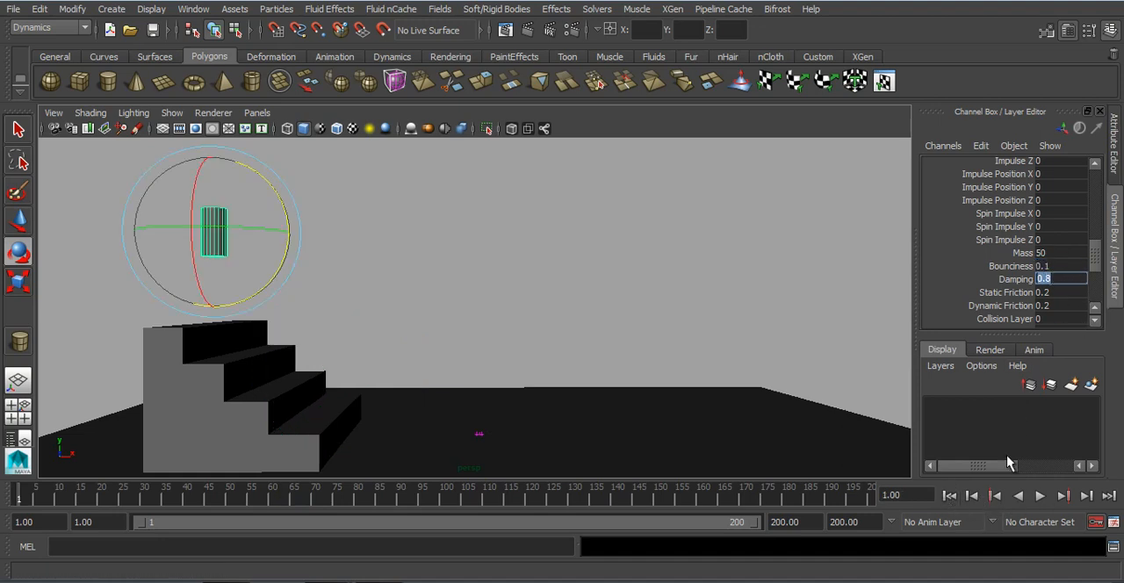
{"action": "left_click", "coordinate": [1040, 496]}
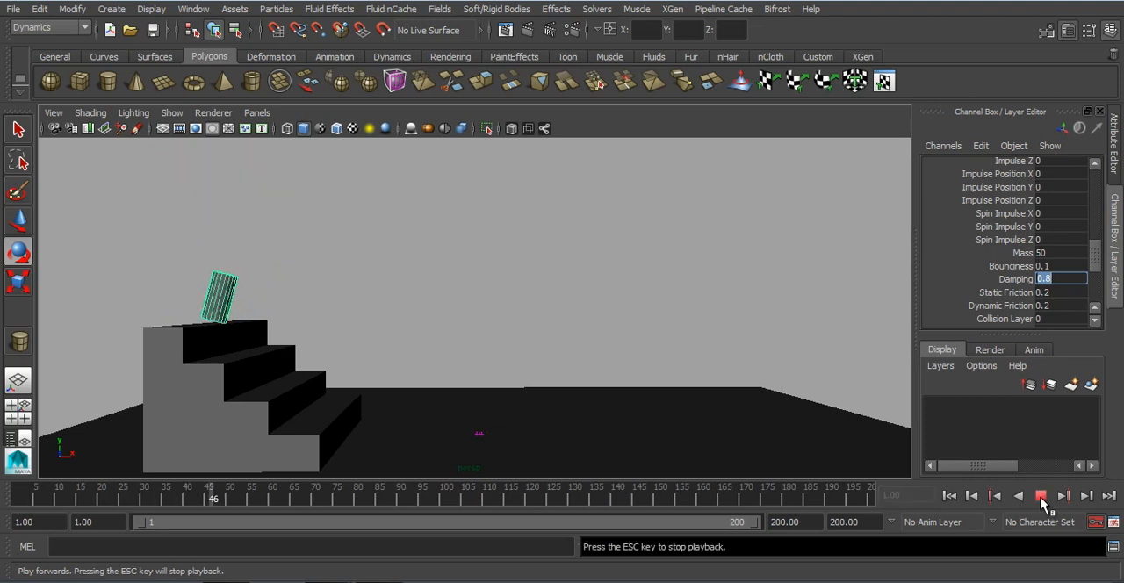
{"action": "left_click", "coordinate": [1042, 496]}
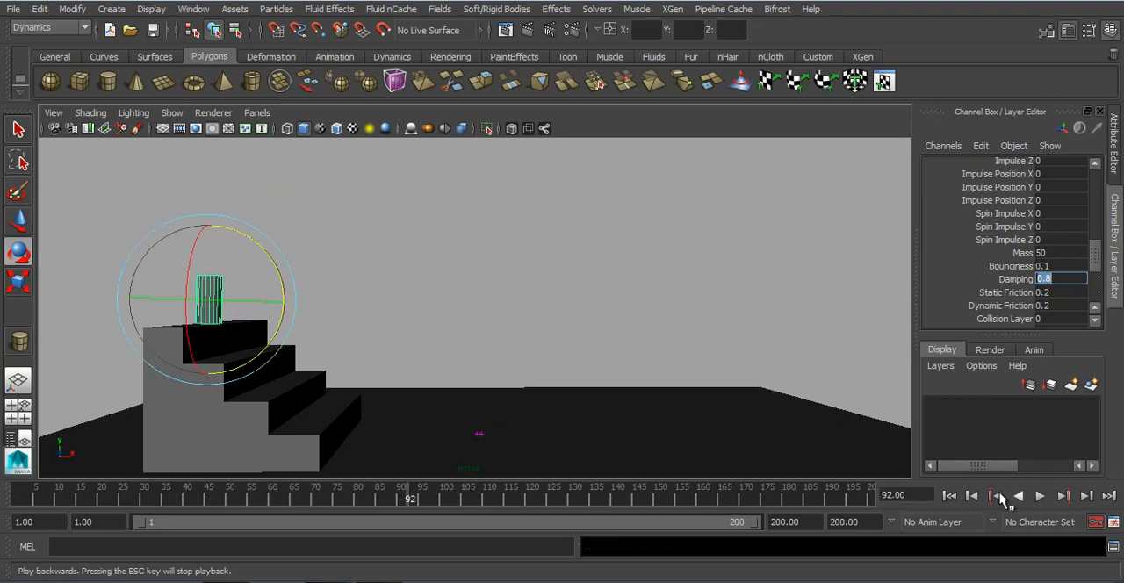
{"action": "left_click", "coordinate": [949, 496]}
Step: Replay the simulation to examine the heavy, strongly damped cylinder's motion on the top stair, and stop the playback
{"action": "left_click", "coordinate": [1041, 496]}
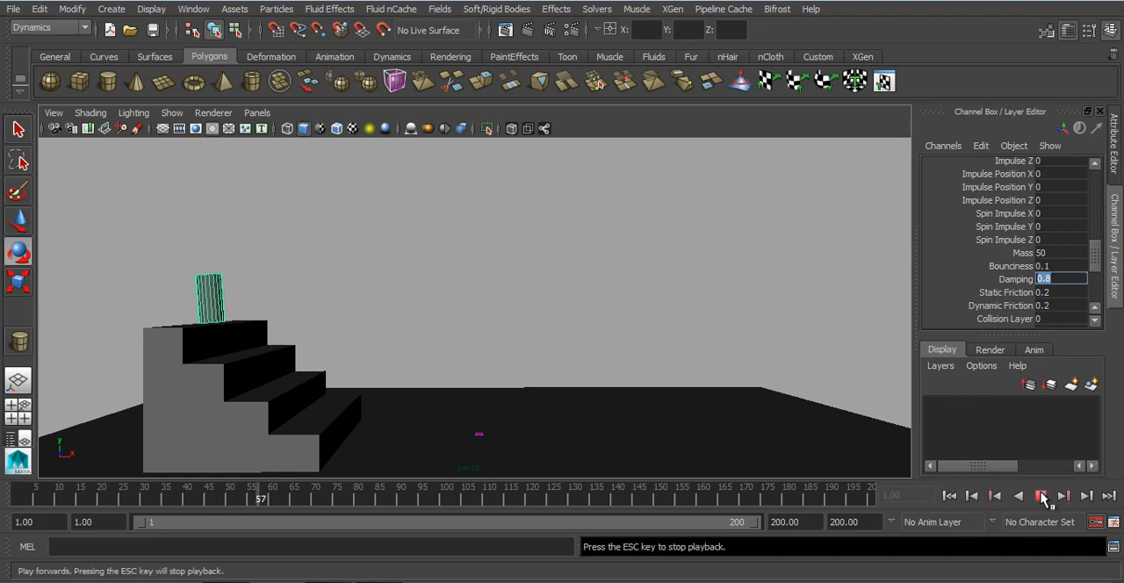
{"action": "left_click", "coordinate": [1041, 496]}
{"action": "left_click", "coordinate": [949, 496]}
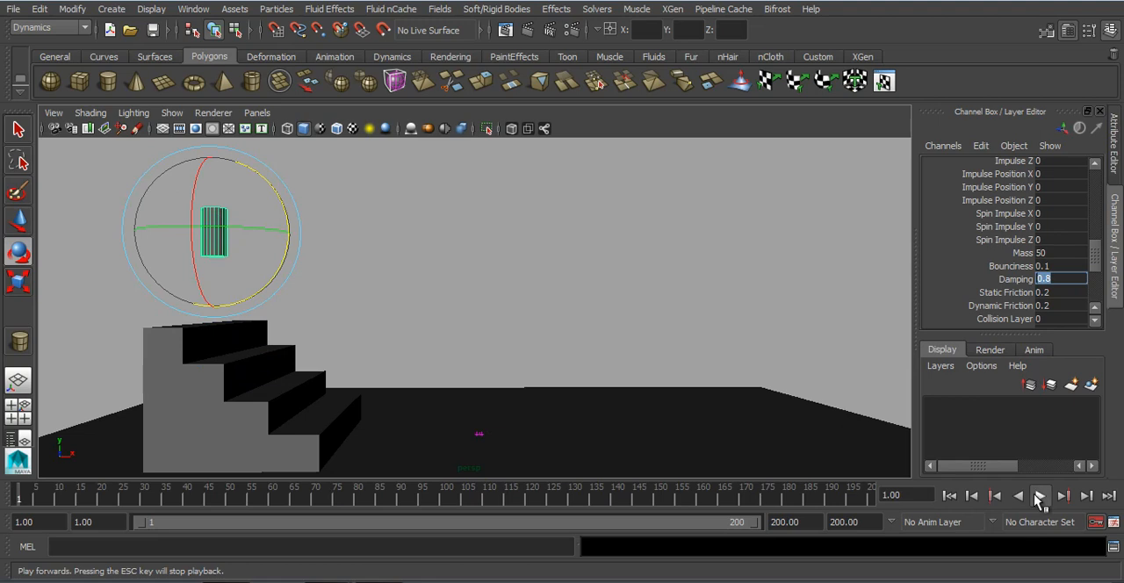
{"action": "left_click", "coordinate": [1040, 496]}
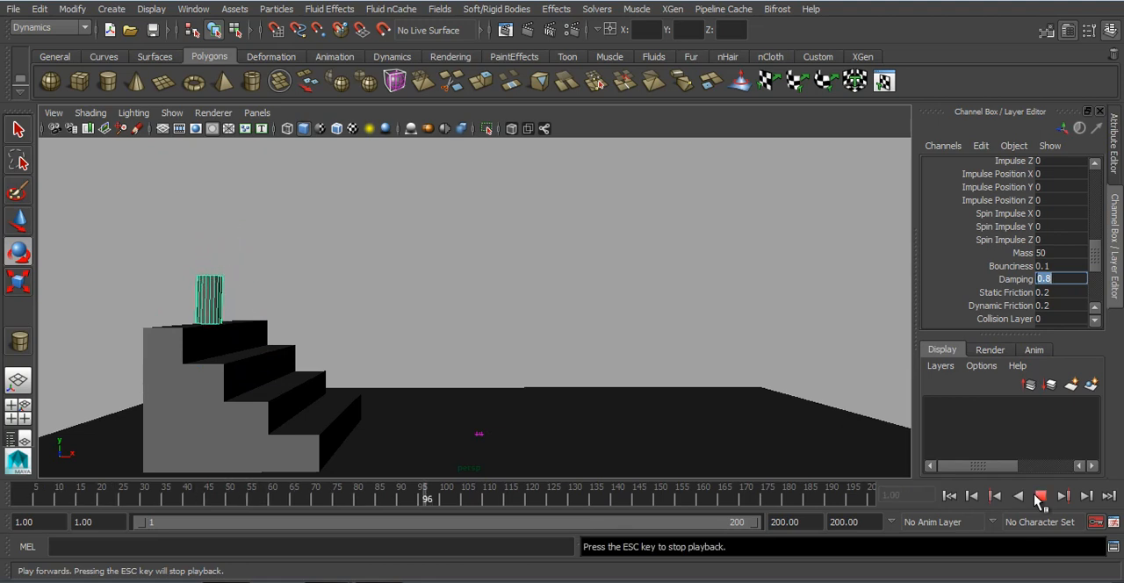
{"action": "key", "text": "Escape"}
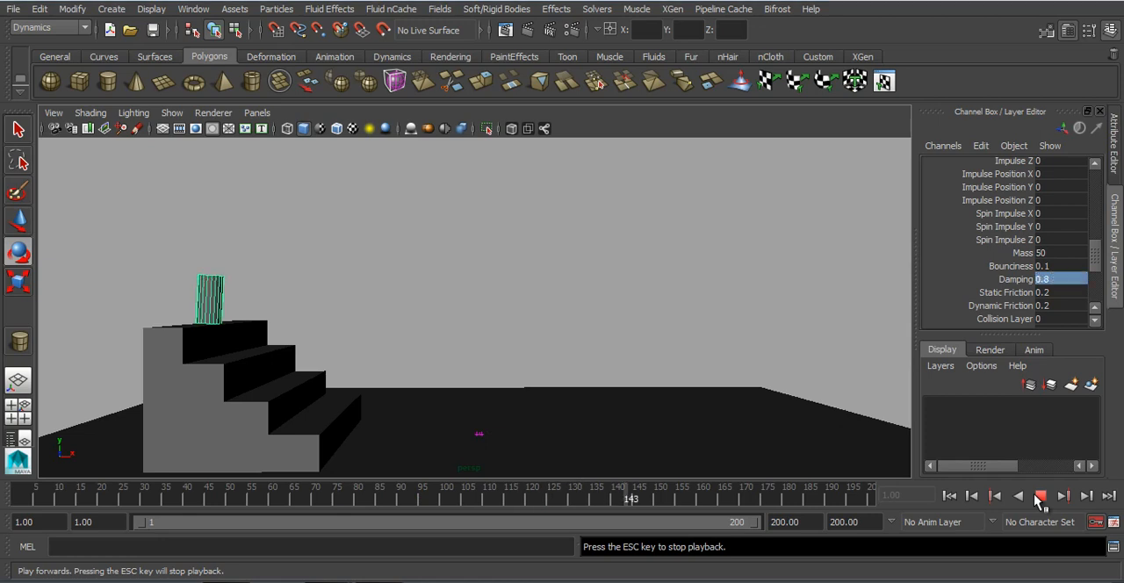
{"action": "left_click", "coordinate": [1039, 496]}
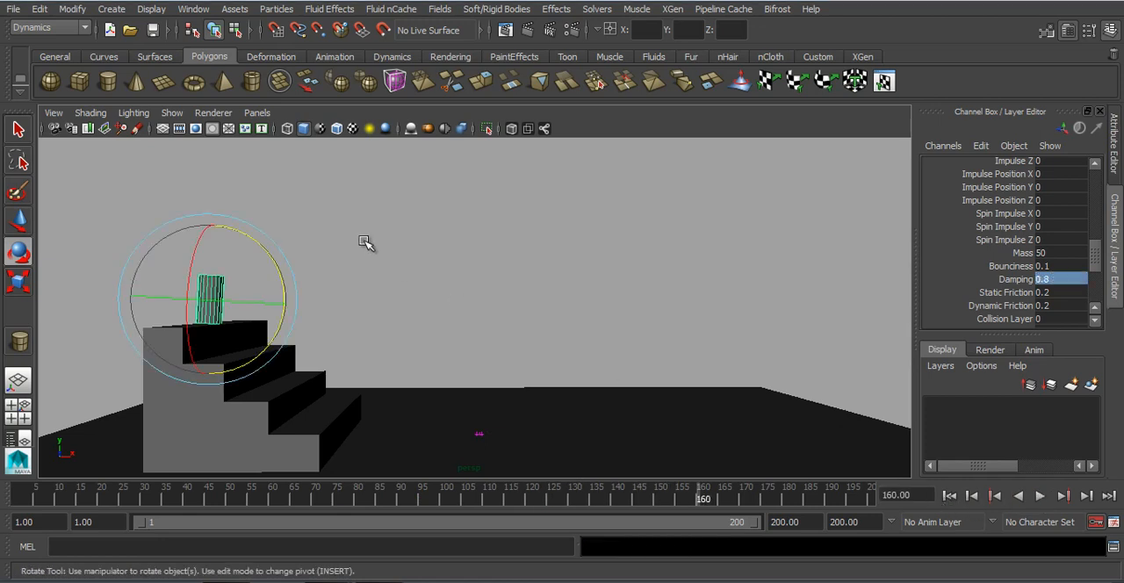
Step: Start a new scene and draw a long rectangular polygon plane centred at about X 0.121, Z 2.976
{"action": "left_click", "coordinate": [110, 31]}
{"action": "left_click", "coordinate": [549, 301]}
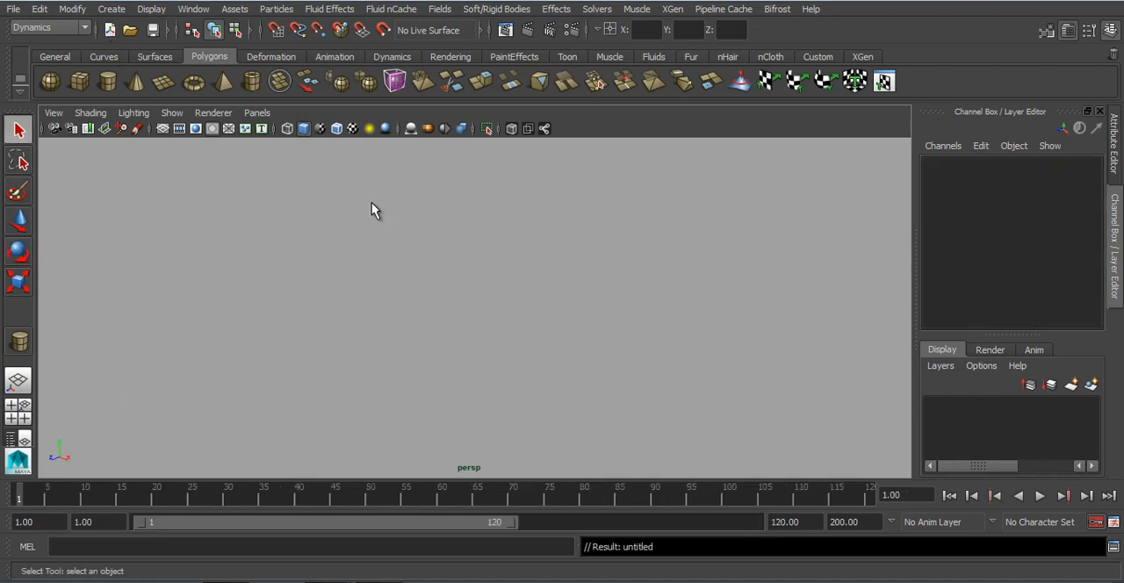
{"action": "left_click", "coordinate": [163, 81]}
{"action": "left_click_drag", "start_coordinate": [314, 294], "coordinate": [613, 369]}
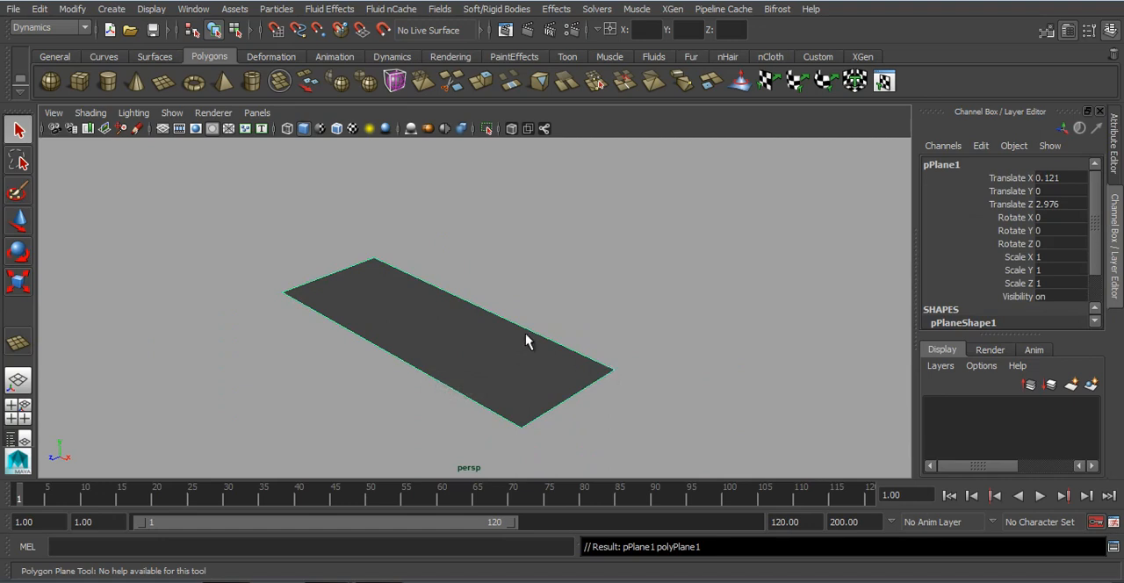
Step: Show the viewport grid and scale the plane to about 3.478 along Z
{"action": "left_click", "coordinate": [160, 128]}
{"action": "scroll", "coordinate": [416, 344], "scroll_direction": "down", "scroll_amount": 2}
{"action": "left_click_drag", "start_coordinate": [416, 344], "coordinate": [561, 363], "text": "alt"}
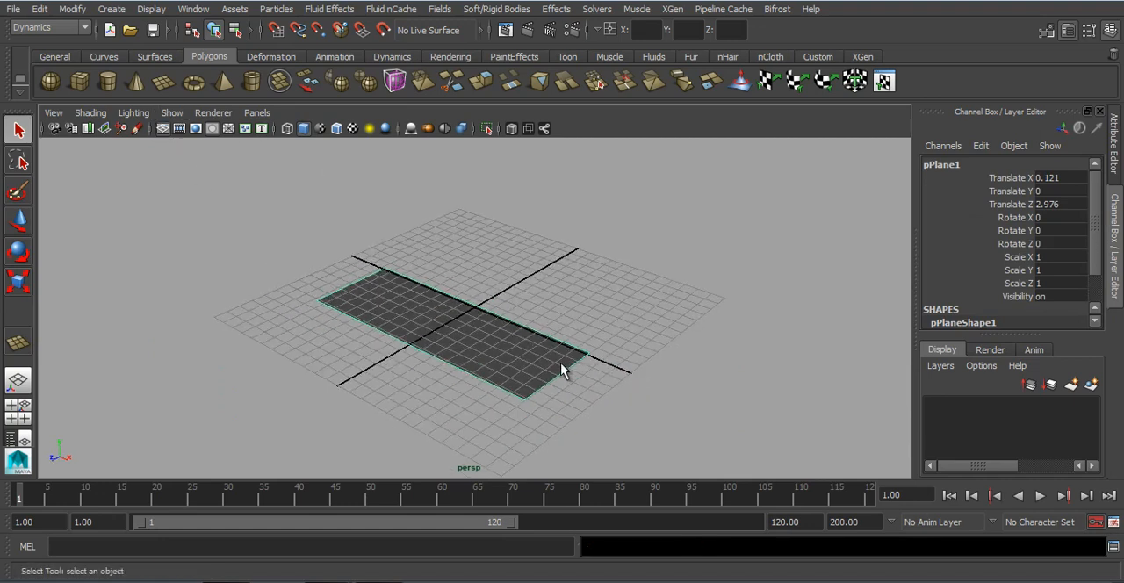
{"action": "key", "text": "r"}
{"action": "left_click_drag", "start_coordinate": [389, 358], "coordinate": [281, 471]}
{"action": "key", "text": "w"}
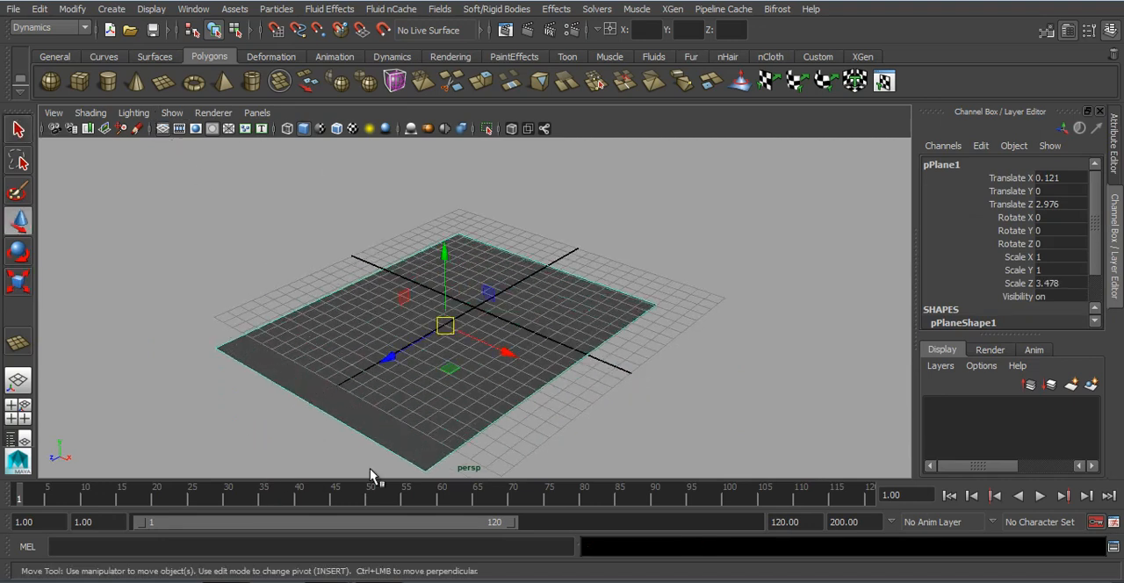
Step: Move the plane to about Z -0.672 and scale it to about 4.139 along Z
{"action": "left_click_drag", "start_coordinate": [394, 350], "coordinate": [431, 331]}
{"action": "key", "text": "r"}
{"action": "left_click_drag", "start_coordinate": [539, 326], "coordinate": [569, 345]}
{"action": "left_click_drag", "start_coordinate": [431, 335], "coordinate": [415, 338]}
Step: Hide the viewport grid and set the plane's Subdivisions Width and Subdivisions Height to 9
{"action": "left_click", "coordinate": [162, 129]}
{"action": "left_click", "coordinate": [232, 218]}
{"action": "left_click_drag", "start_coordinate": [568, 328], "coordinate": [643, 323], "text": "alt"}
{"action": "left_click", "coordinate": [644, 323]}
{"action": "scroll", "coordinate": [959, 293], "scroll_direction": "down", "scroll_amount": 1}
{"action": "left_click", "coordinate": [957, 309]}
{"action": "scroll", "coordinate": [972, 313], "scroll_direction": "down", "scroll_amount": 1}
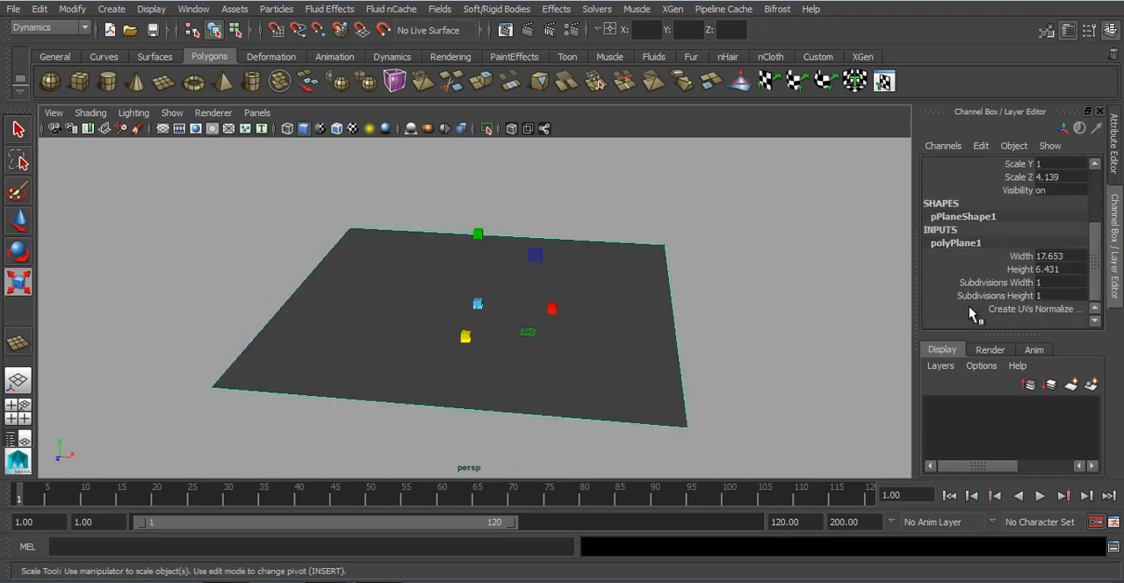
{"action": "left_click_drag", "start_coordinate": [994, 285], "coordinate": [995, 297]}
{"action": "middle_click_drag", "start_coordinate": [465, 337], "coordinate": [584, 341]}
{"action": "left_click_drag", "start_coordinate": [583, 341], "coordinate": [541, 392], "text": "alt"}
{"action": "right_click_drag", "start_coordinate": [529, 395], "coordinate": [532, 395], "text": "alt"}
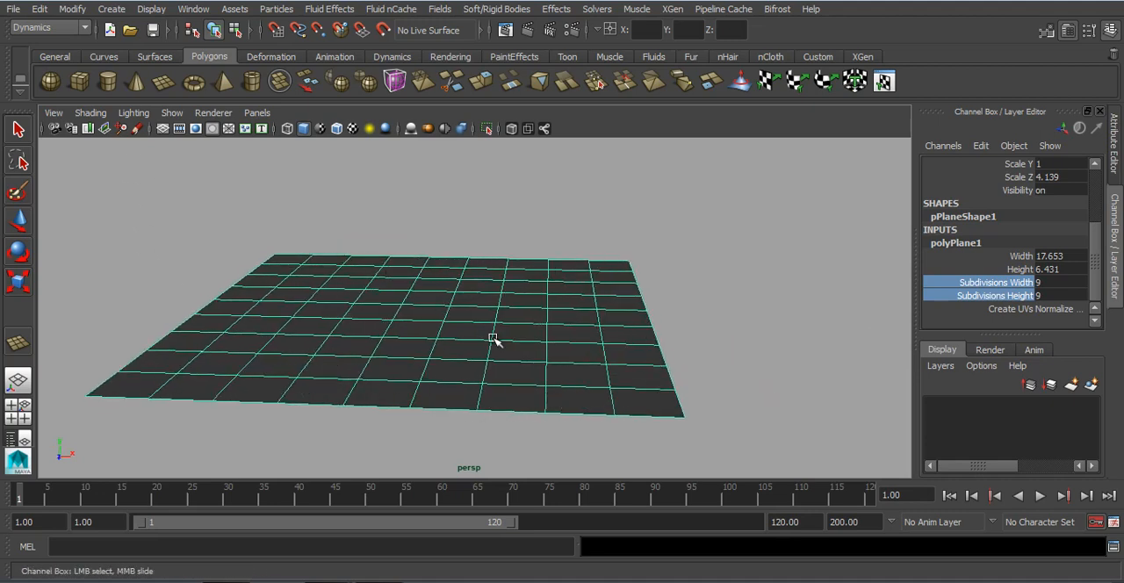
Step: Scale the plane to about 2.293 along X and 6.365 along Z, and deselect it
{"action": "key", "text": "r"}
{"action": "left_click_drag", "start_coordinate": [497, 315], "coordinate": [527, 331]}
{"action": "mouse_move", "coordinate": [413, 340]}
{"action": "left_mouse_down"}
{"action": "mouse_move", "coordinate": [418, 428]}
{"action": "mouse_move", "coordinate": [421, 356]}
{"action": "left_mouse_up"}
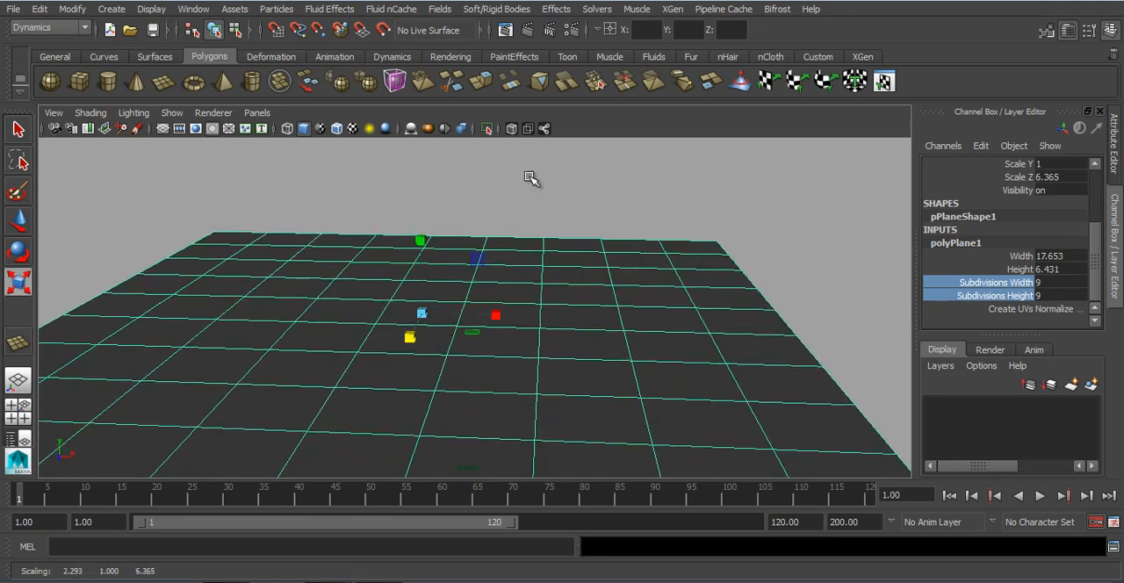
{"action": "left_click", "coordinate": [531, 178]}
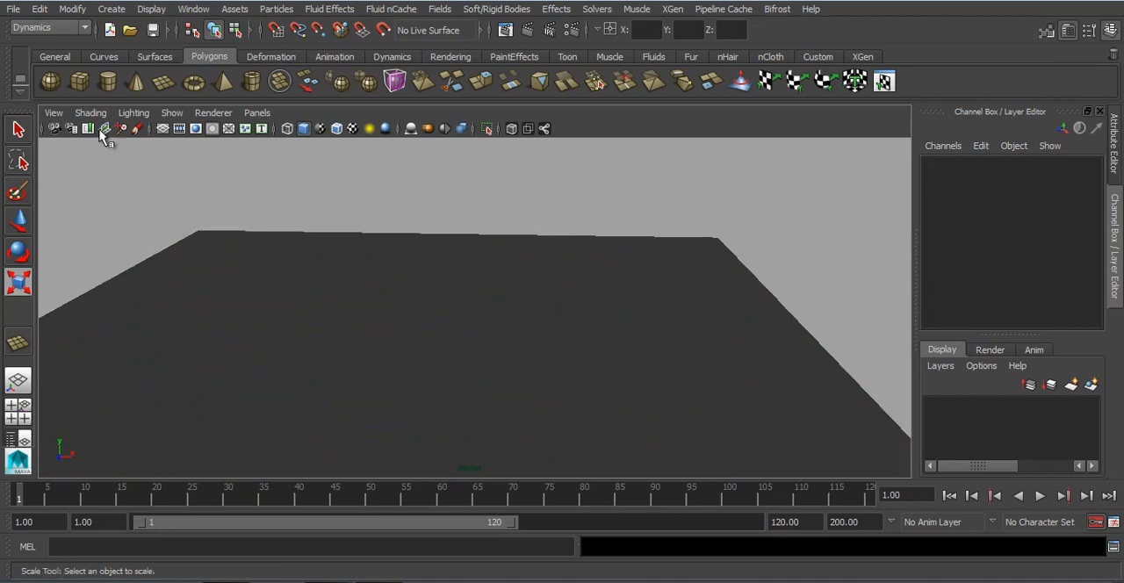
Step: Draw a small polygon cube standing on the plane at about X 9.904, Y 0.769, Z 2.616
{"action": "left_click", "coordinate": [79, 82]}
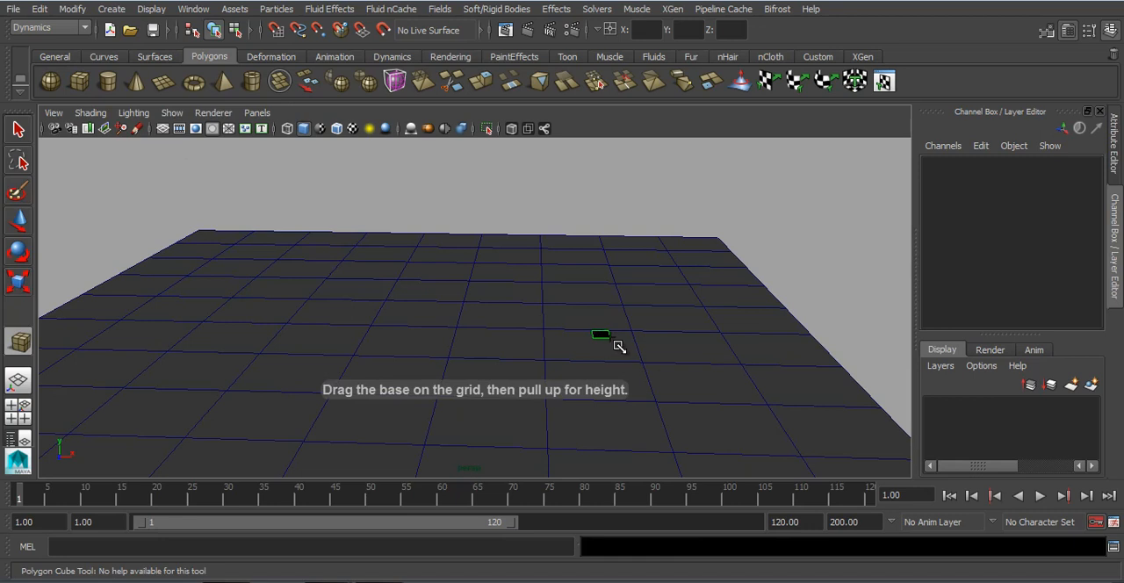
{"action": "left_click_drag", "start_coordinate": [623, 351], "coordinate": [624, 304]}
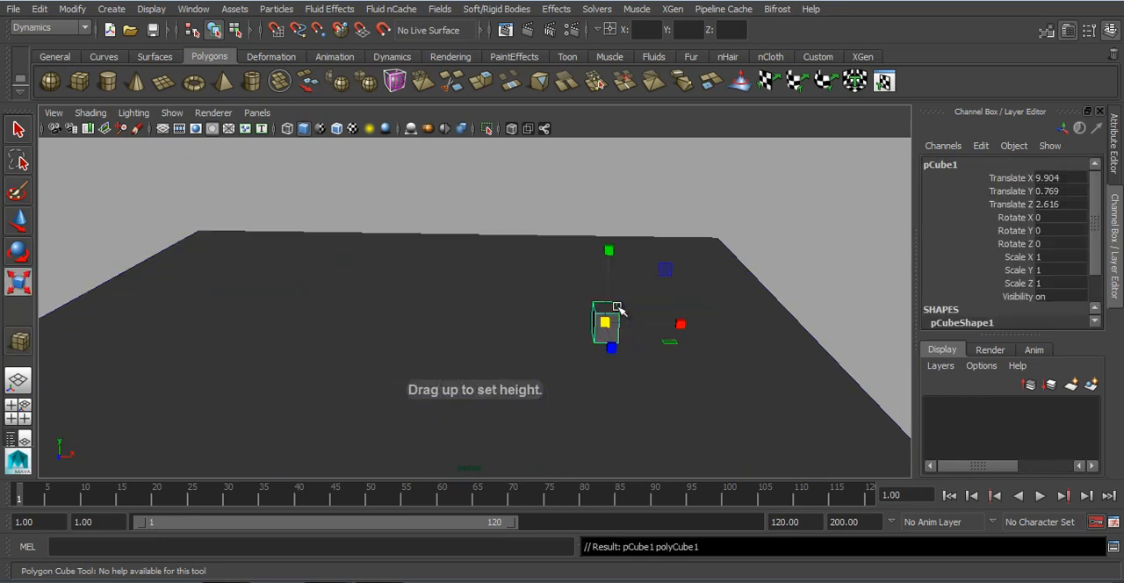
{"action": "left_click_drag", "start_coordinate": [577, 348], "coordinate": [641, 335], "text": "alt"}
Step: Duplicate the cube and then the pair to form a two-by-two base layer of four cubes
{"action": "key", "text": "ctrl+d"}
{"action": "left_click", "coordinate": [606, 315], "text": "shift"}
{"action": "key", "text": "ctrl+d"}
{"action": "left_click_drag", "start_coordinate": [687, 289], "coordinate": [618, 314]}
{"action": "left_click", "coordinate": [790, 231]}
{"action": "scroll", "coordinate": [619, 316], "scroll_direction": "up", "scroll_amount": 2}
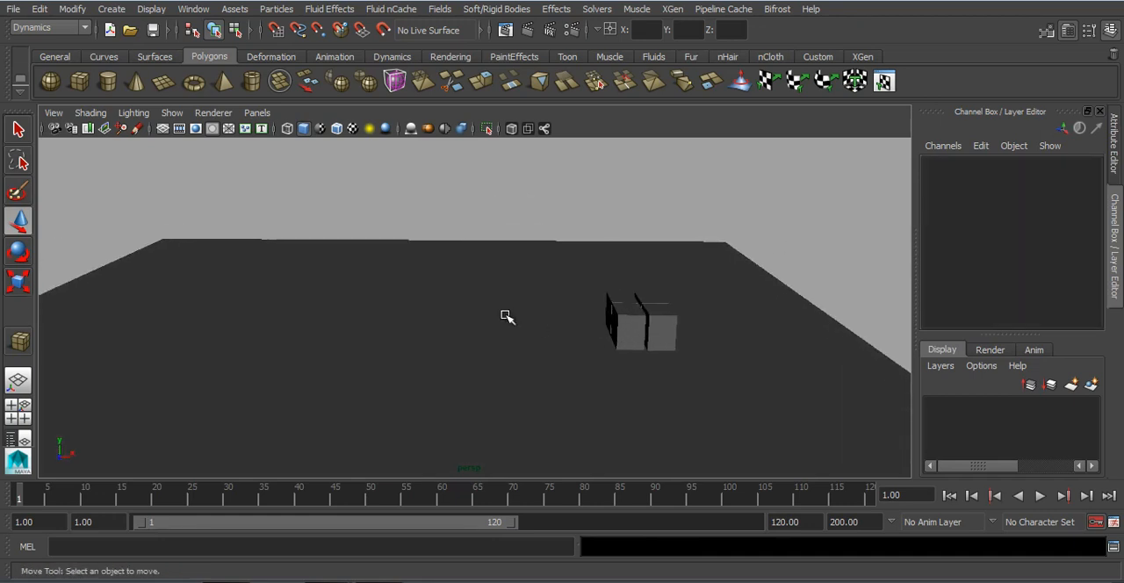
Step: Duplicate one pair of base cubes and stack it on top at about X 10.635, Y 2.301, Z 1.613
{"action": "left_click", "coordinate": [639, 316]}
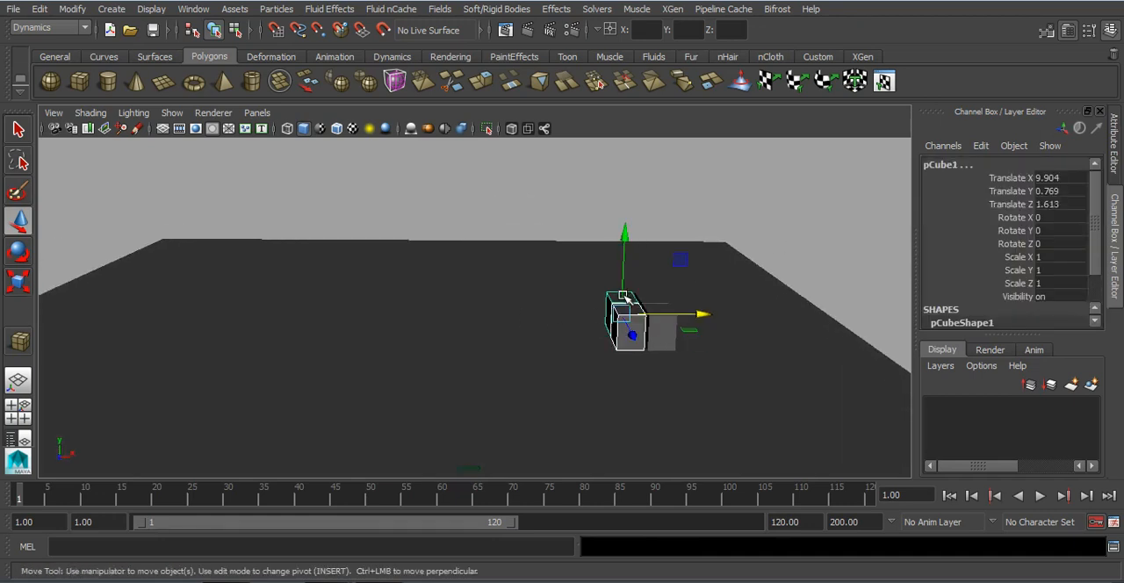
{"action": "key", "text": "ctrl+d"}
{"action": "left_click_drag", "start_coordinate": [624, 255], "coordinate": [637, 226]}
{"action": "left_click_drag", "start_coordinate": [706, 281], "coordinate": [720, 281]}
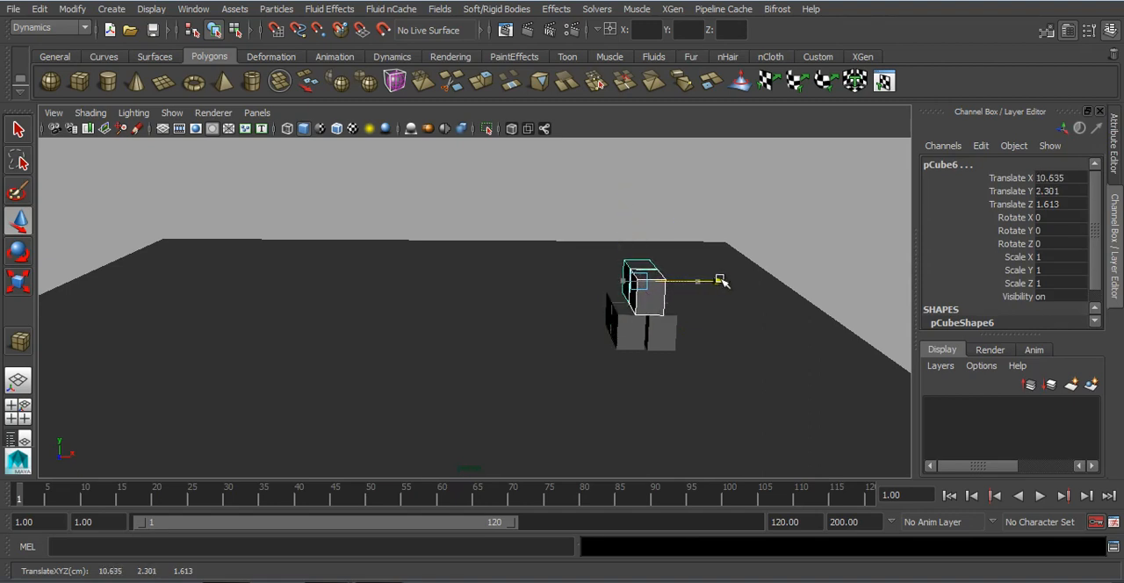
{"action": "left_click", "coordinate": [820, 241]}
{"action": "left_click_drag", "start_coordinate": [670, 321], "coordinate": [666, 308], "text": "alt"}
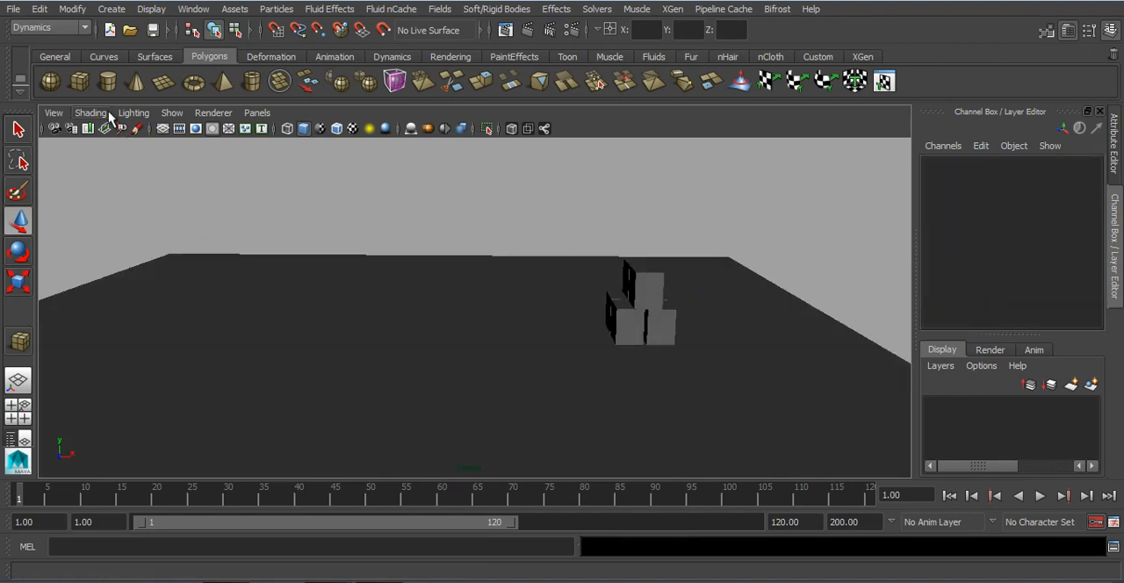
Step: Create a polygon sphere scaled to about 0.747 and place it above the plane's far end at about X -13.885, Y 3.424, Z -1.762
{"action": "left_click", "coordinate": [50, 81]}
{"action": "left_click_drag", "start_coordinate": [547, 323], "coordinate": [493, 326], "text": "alt"}
{"action": "left_click_drag", "start_coordinate": [147, 307], "coordinate": [167, 305]}
{"action": "mouse_move", "coordinate": [139, 241]}
{"action": "left_mouse_down"}
{"action": "mouse_move", "coordinate": [141, 169]}
{"action": "mouse_move", "coordinate": [142, 247]}
{"action": "left_mouse_up"}
{"action": "key", "text": "r"}
{"action": "left_click_drag", "start_coordinate": [352, 294], "coordinate": [357, 257], "text": "alt"}
{"action": "right_click_drag", "start_coordinate": [355, 257], "coordinate": [324, 258], "text": "alt"}
Step: Make the plane a passive rigid body and the sphere an active rigid body
{"action": "left_click", "coordinate": [386, 228]}
{"action": "left_click_drag", "start_coordinate": [359, 231], "coordinate": [378, 304]}
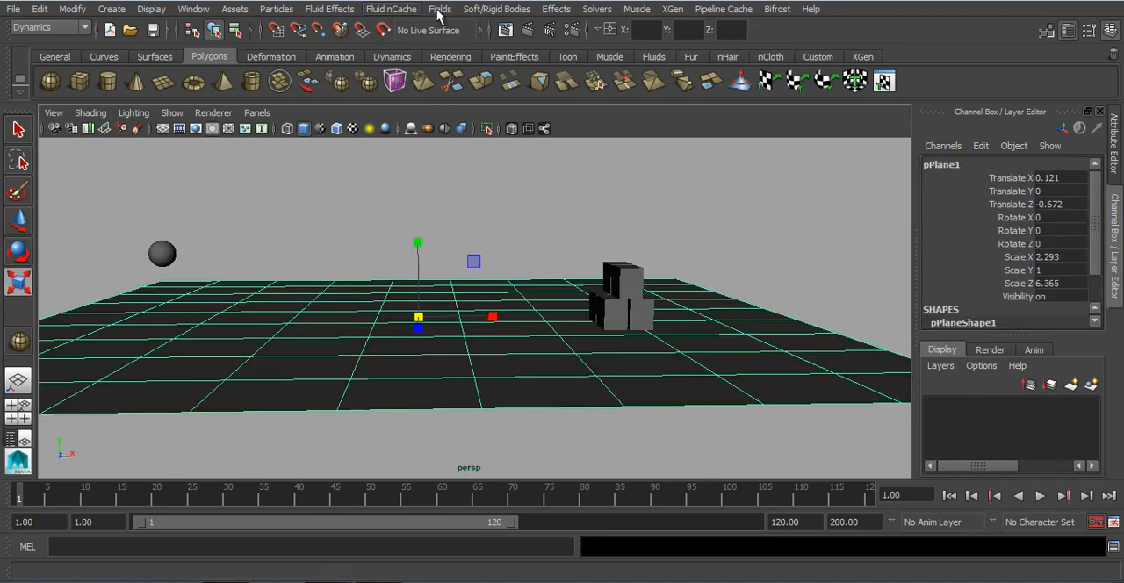
{"action": "left_click", "coordinate": [496, 8]}
{"action": "left_click", "coordinate": [527, 46]}
{"action": "left_click_drag", "start_coordinate": [279, 184], "coordinate": [167, 257]}
{"action": "left_click", "coordinate": [496, 8]}
{"action": "left_click", "coordinate": [488, 36]}
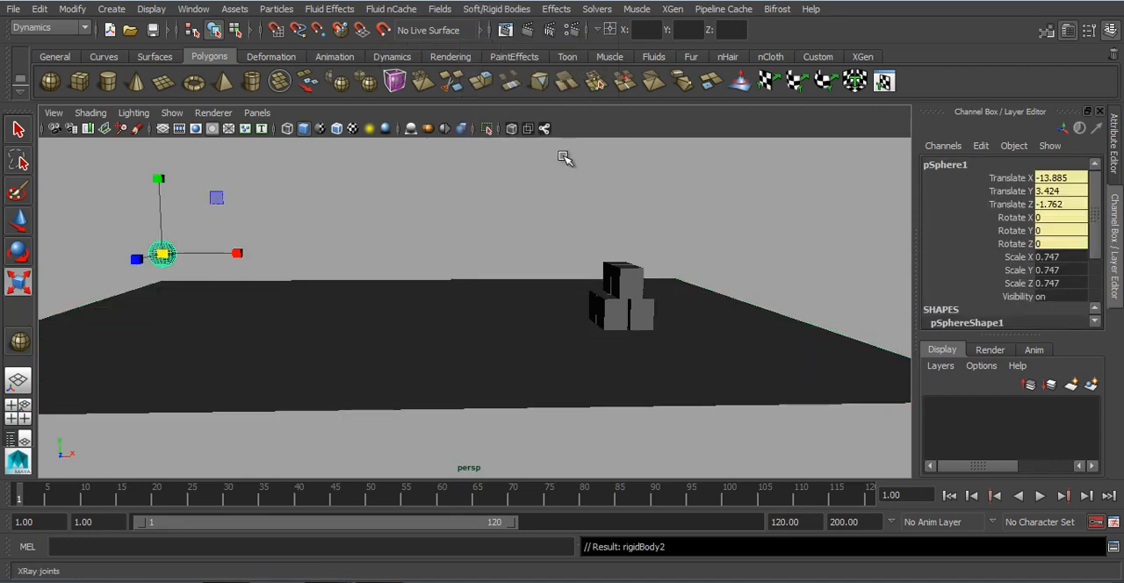
Step: Select all the stacked cubes, make them active rigid bodies, and clear the selection
{"action": "left_click_drag", "start_coordinate": [547, 206], "coordinate": [656, 341]}
{"action": "left_click", "coordinate": [731, 351], "text": "shift"}
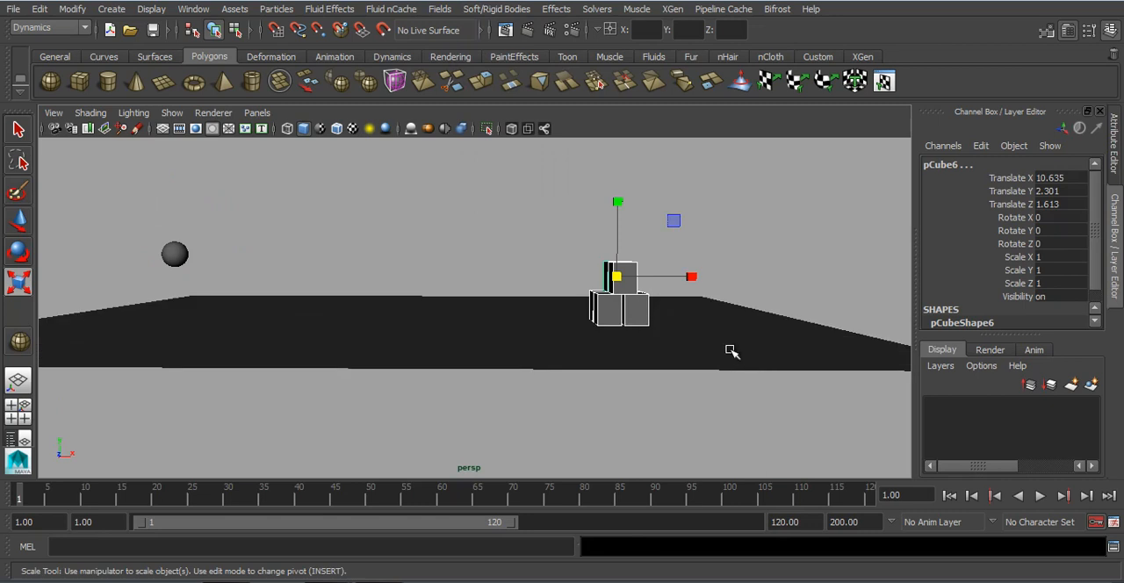
{"action": "left_click", "coordinate": [495, 9]}
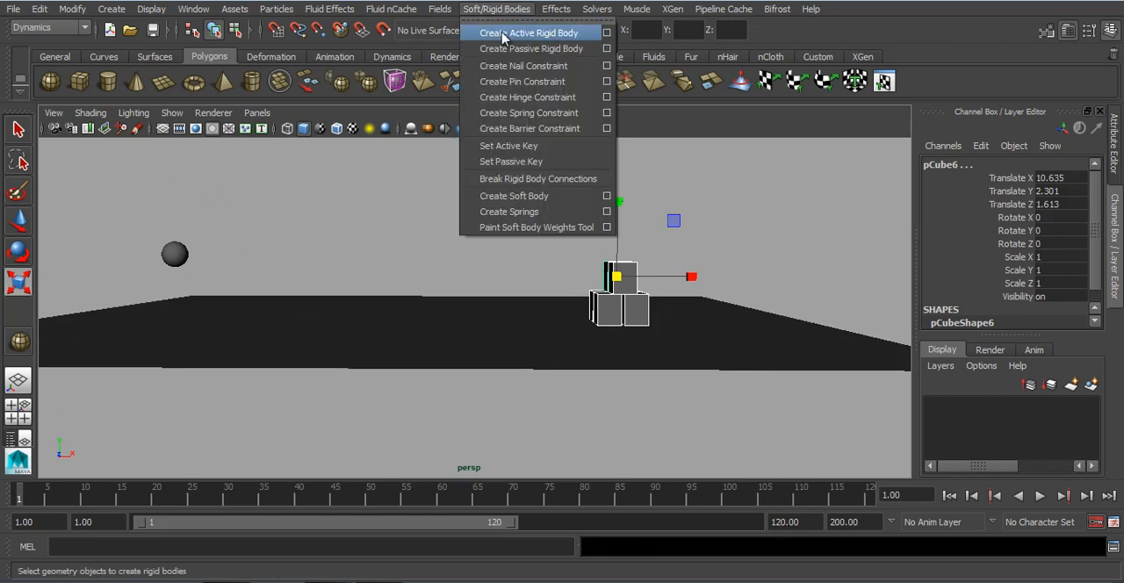
{"action": "left_click", "coordinate": [488, 37]}
{"action": "left_click", "coordinate": [463, 233]}
Step: Play the scene briefly and extend the playback range to frame 200
{"action": "left_click", "coordinate": [1038, 495]}
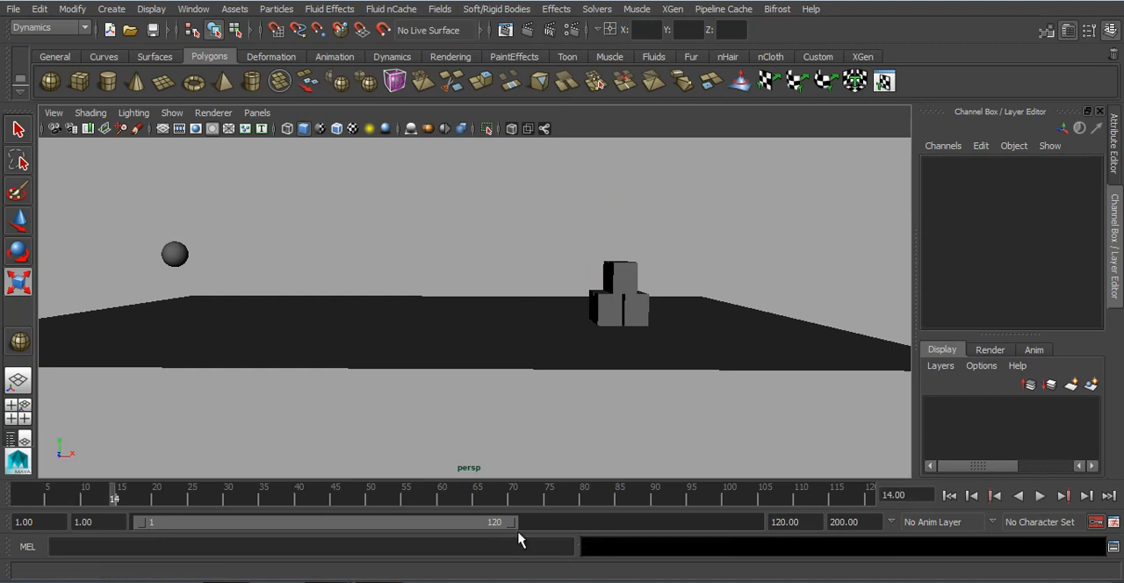
{"action": "left_click_drag", "start_coordinate": [511, 523], "coordinate": [822, 518]}
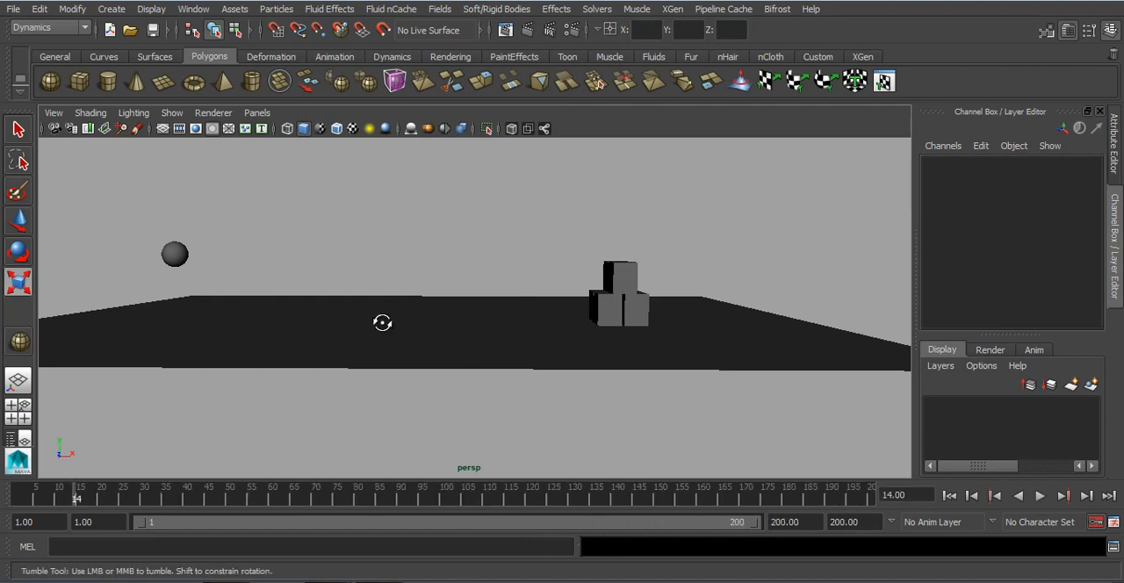
{"action": "left_click_drag", "start_coordinate": [382, 322], "coordinate": [371, 321], "text": "alt"}
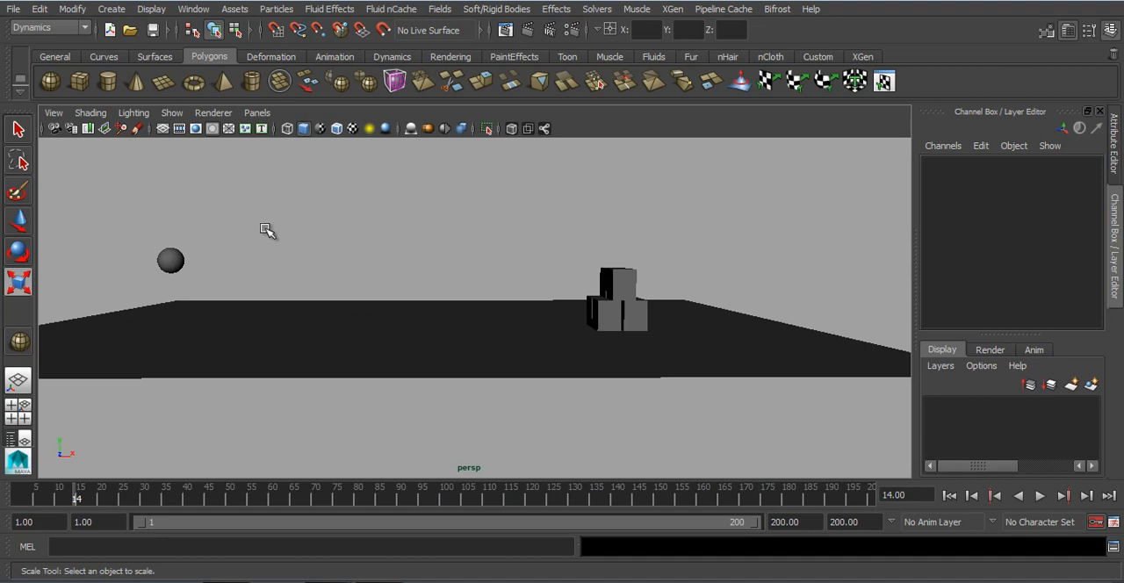
Step: Select the sphere and all the cubes together and apply a gravity field to them
{"action": "left_click_drag", "start_coordinate": [127, 276], "coordinate": [129, 275]}
{"action": "left_click", "coordinate": [326, 221]}
{"action": "left_click_drag", "start_coordinate": [138, 195], "coordinate": [634, 318]}
{"action": "left_click", "coordinate": [735, 325], "text": "shift"}
{"action": "left_click", "coordinate": [439, 9]}
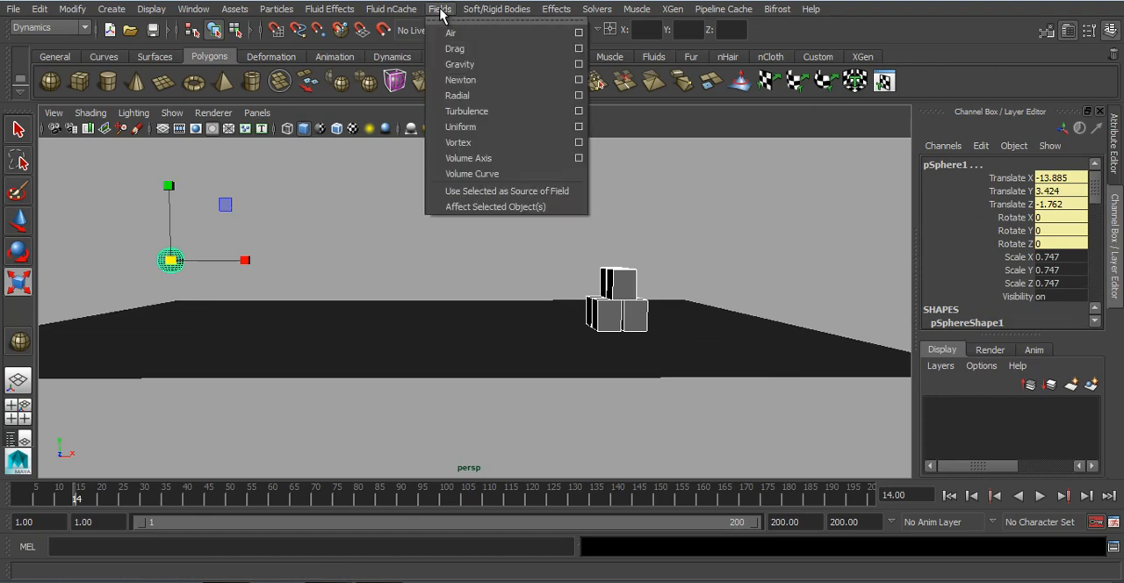
{"action": "left_click", "coordinate": [453, 67]}
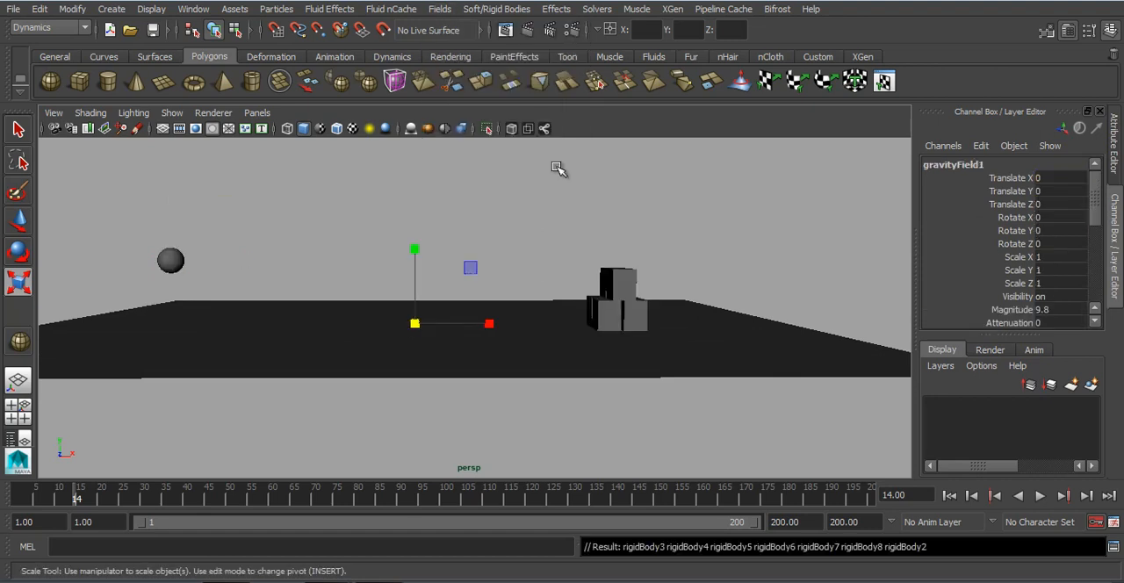
Step: Play the simulation to examine the sphere falling under gravity, and go back to frame 1
{"action": "left_click", "coordinate": [1040, 497]}
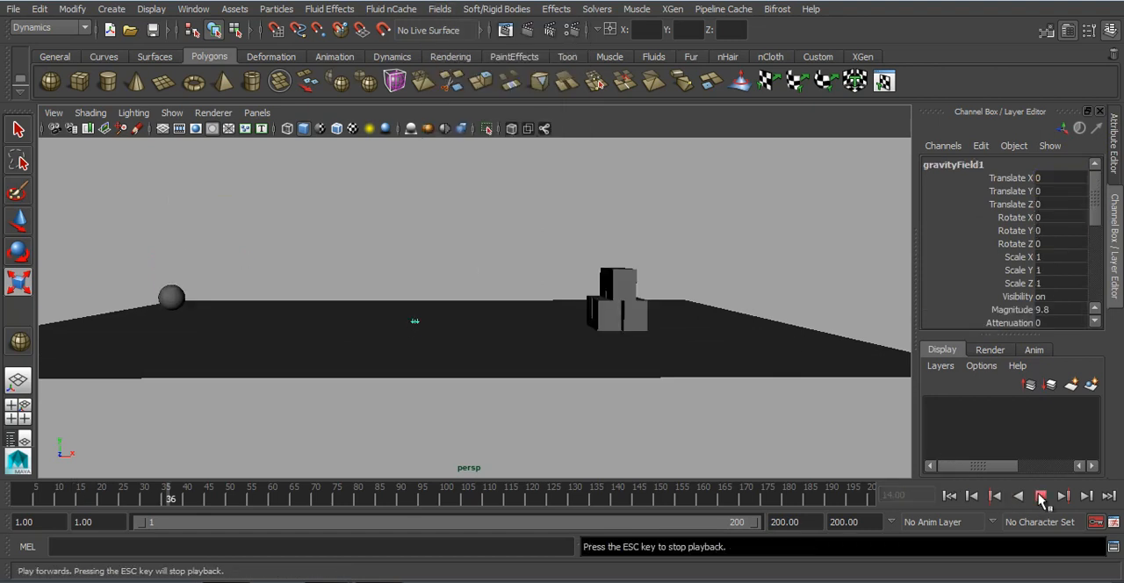
{"action": "left_click", "coordinate": [1041, 497]}
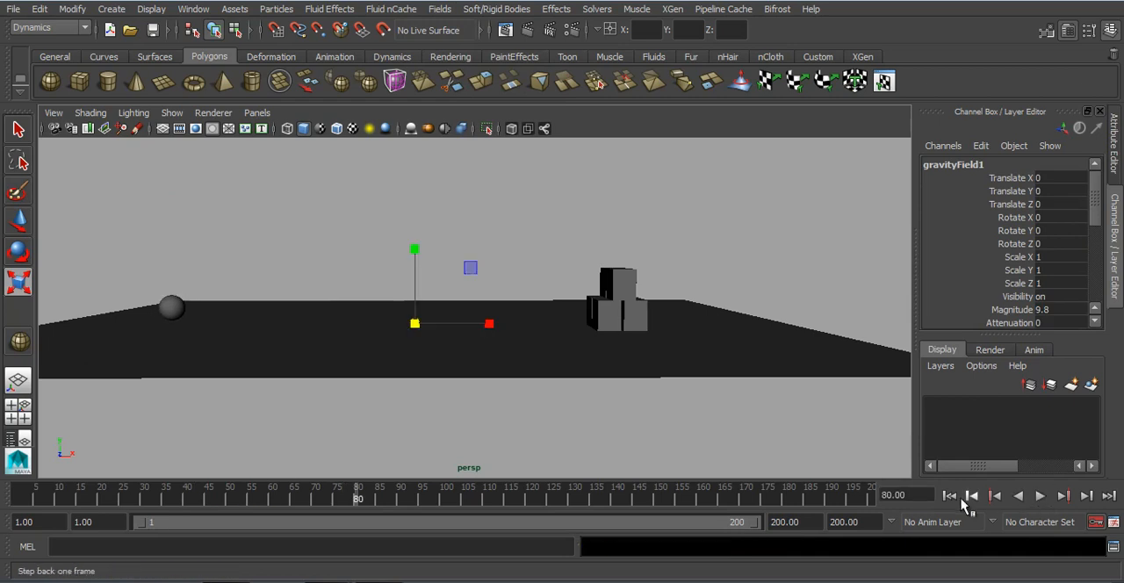
{"action": "left_click", "coordinate": [949, 495]}
Step: Set the sphere's Initial Velocity X to 10, play the simulation, and go back to frame 1
{"action": "left_click", "coordinate": [200, 262]}
{"action": "left_click_drag", "start_coordinate": [153, 254], "coordinate": [155, 256]}
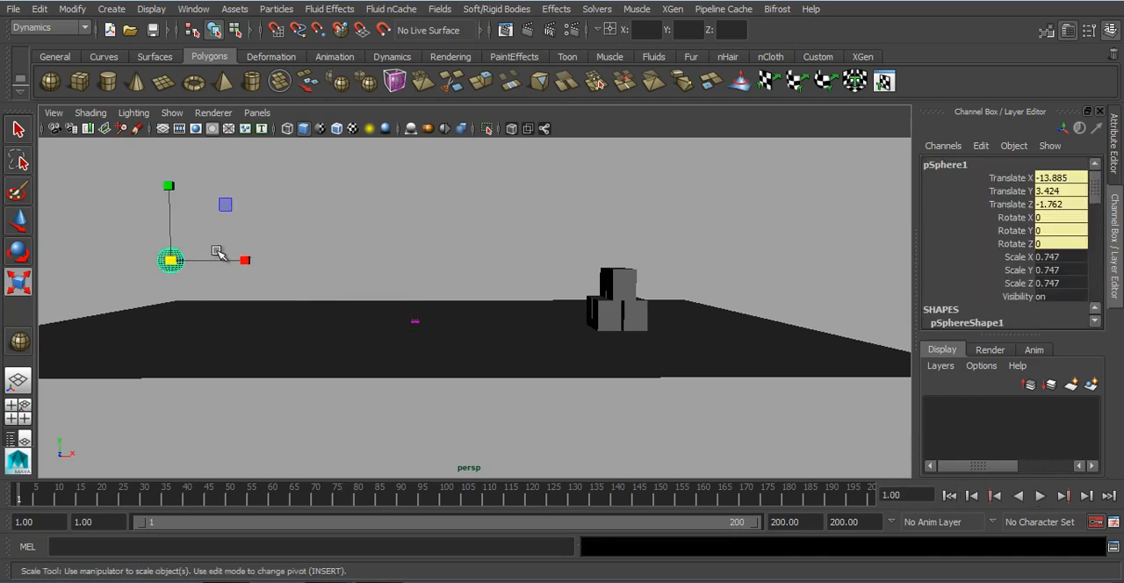
{"action": "key", "text": "w"}
{"action": "scroll", "coordinate": [994, 232], "scroll_direction": "down", "scroll_amount": 3}
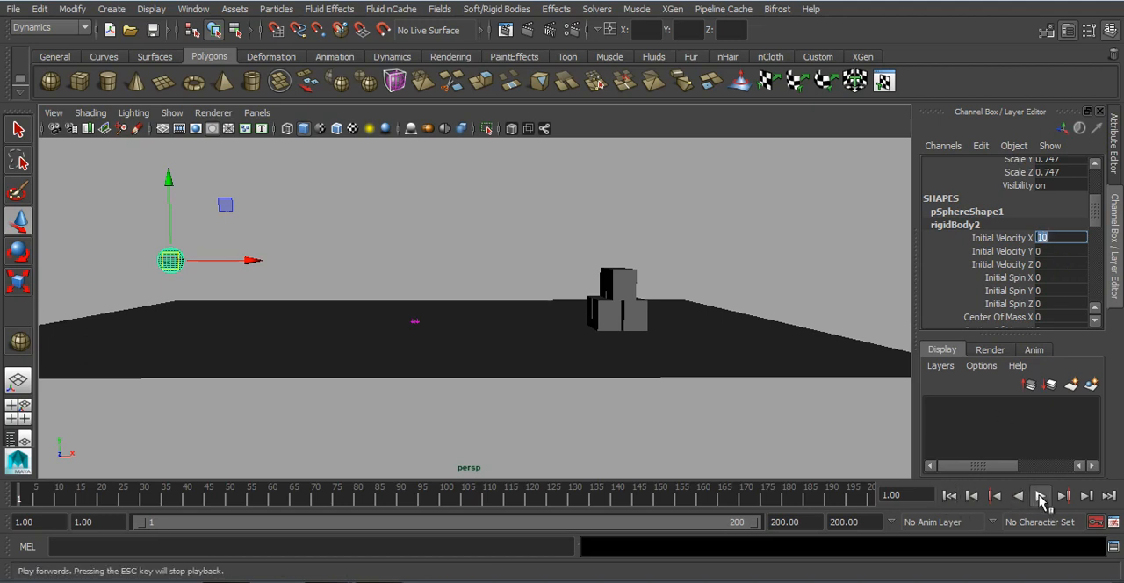
{"action": "left_click", "coordinate": [1039, 496]}
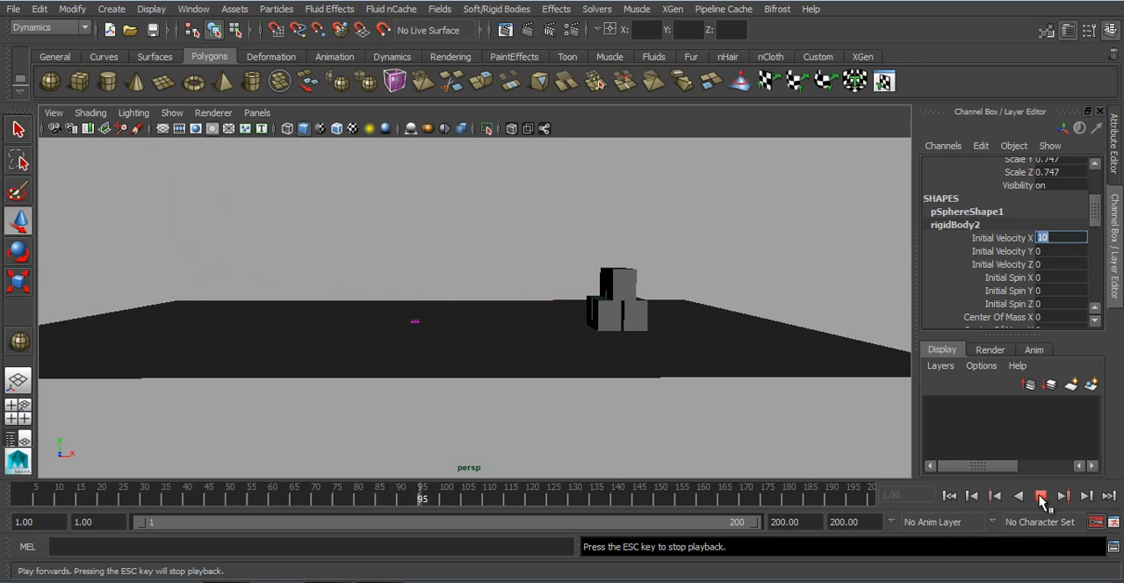
{"action": "left_click", "coordinate": [1040, 497]}
{"action": "left_click_drag", "start_coordinate": [684, 342], "coordinate": [777, 314], "text": "alt"}
{"action": "left_click", "coordinate": [948, 495]}
Step: Move the sphere along Z to about 4.570 and enlarge the plane to about 10.048 along Z
{"action": "left_click_drag", "start_coordinate": [520, 326], "coordinate": [559, 328], "text": "alt"}
{"action": "left_click_drag", "start_coordinate": [442, 320], "coordinate": [619, 338]}
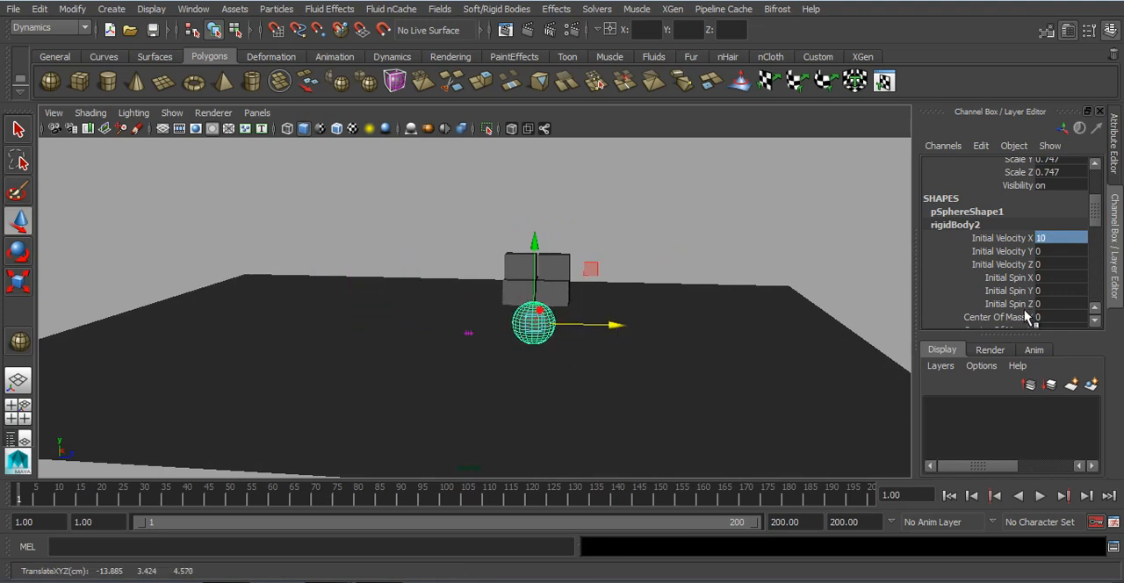
{"action": "left_click_drag", "start_coordinate": [847, 338], "coordinate": [711, 347], "text": "alt"}
{"action": "left_click", "coordinate": [697, 373]}
{"action": "key", "text": "r"}
{"action": "left_click_drag", "start_coordinate": [482, 319], "coordinate": [577, 354]}
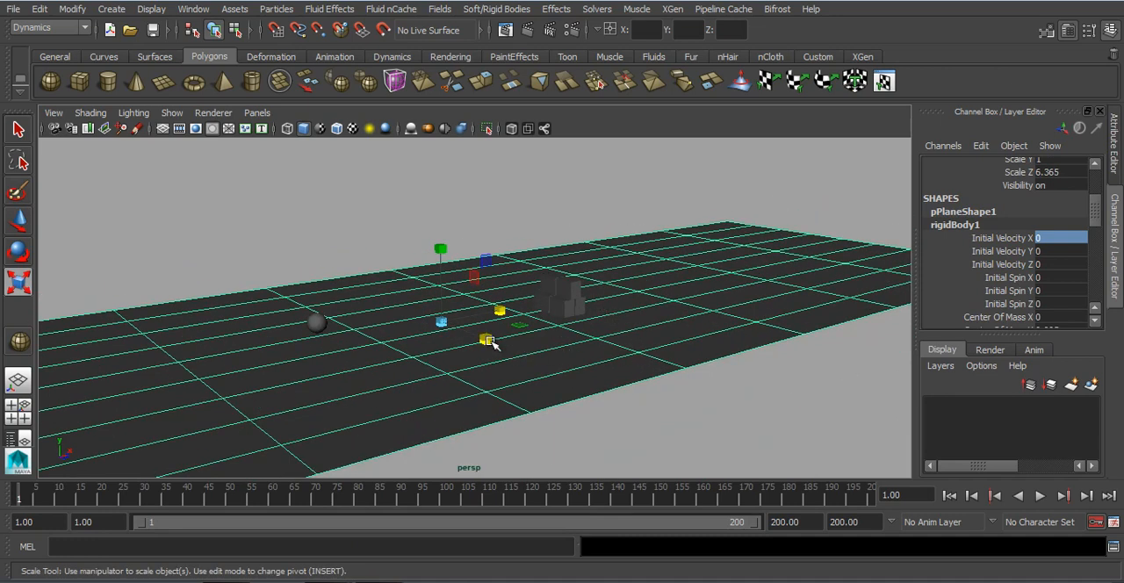
{"action": "left_click_drag", "start_coordinate": [493, 344], "coordinate": [514, 355]}
Step: Play the simulation to examine how the sphere meets the cube stack, and go back to frame 1
{"action": "left_click", "coordinate": [1039, 495]}
{"action": "left_click", "coordinate": [781, 146]}
{"action": "left_click_drag", "start_coordinate": [777, 148], "coordinate": [670, 176], "text": "alt"}
{"action": "right_click_drag", "start_coordinate": [669, 176], "coordinate": [710, 254], "text": "alt"}
{"action": "left_click_drag", "start_coordinate": [712, 252], "coordinate": [730, 255], "text": "alt"}
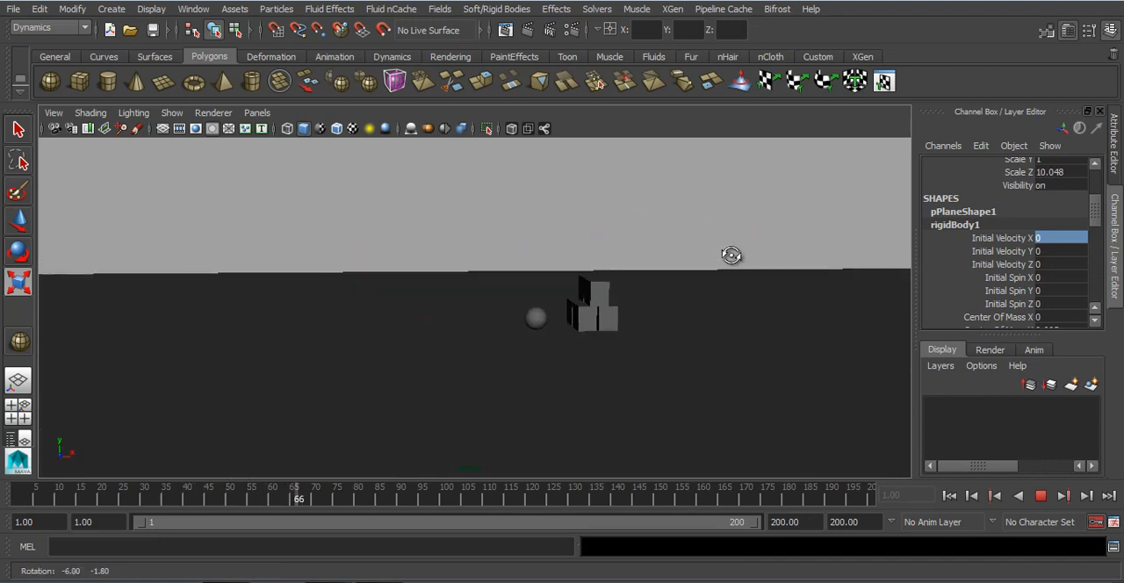
{"action": "left_click", "coordinate": [1041, 497]}
{"action": "left_click", "coordinate": [949, 496]}
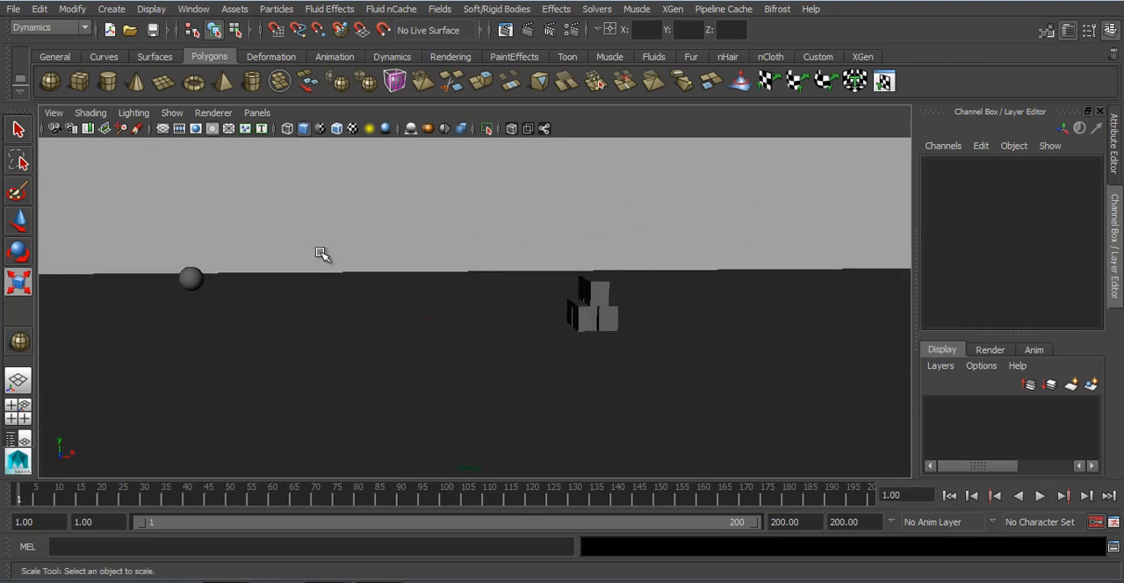
Step: Set the sphere's Initial Velocity X to 30, play the collision with the cubes, and go back to frame 1
{"action": "left_click", "coordinate": [193, 277]}
{"action": "scroll", "coordinate": [1079, 249], "scroll_direction": "down", "scroll_amount": 3}
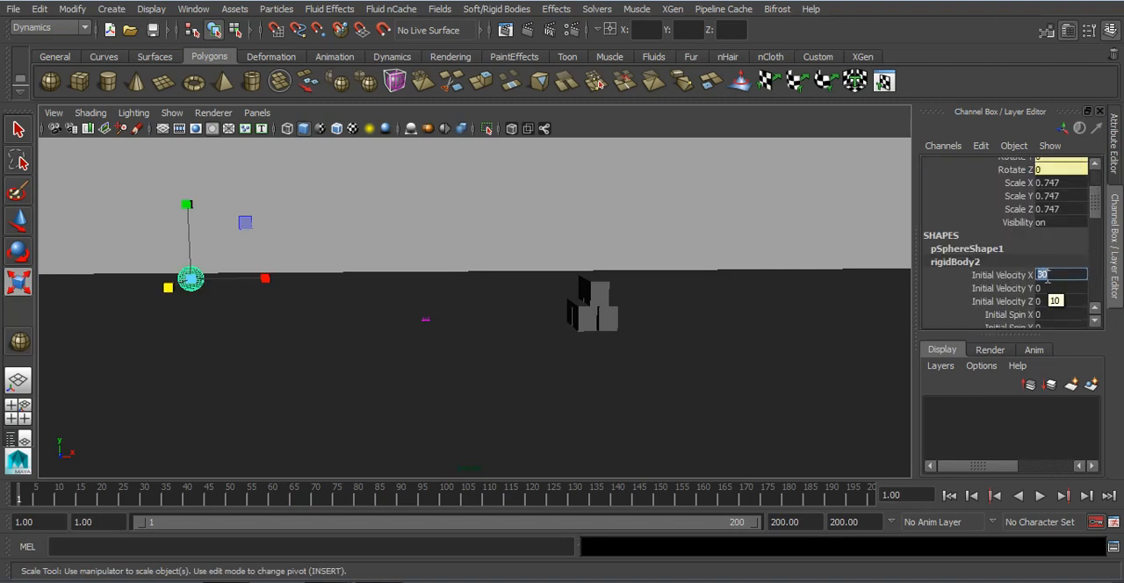
{"action": "left_click", "coordinate": [1040, 497]}
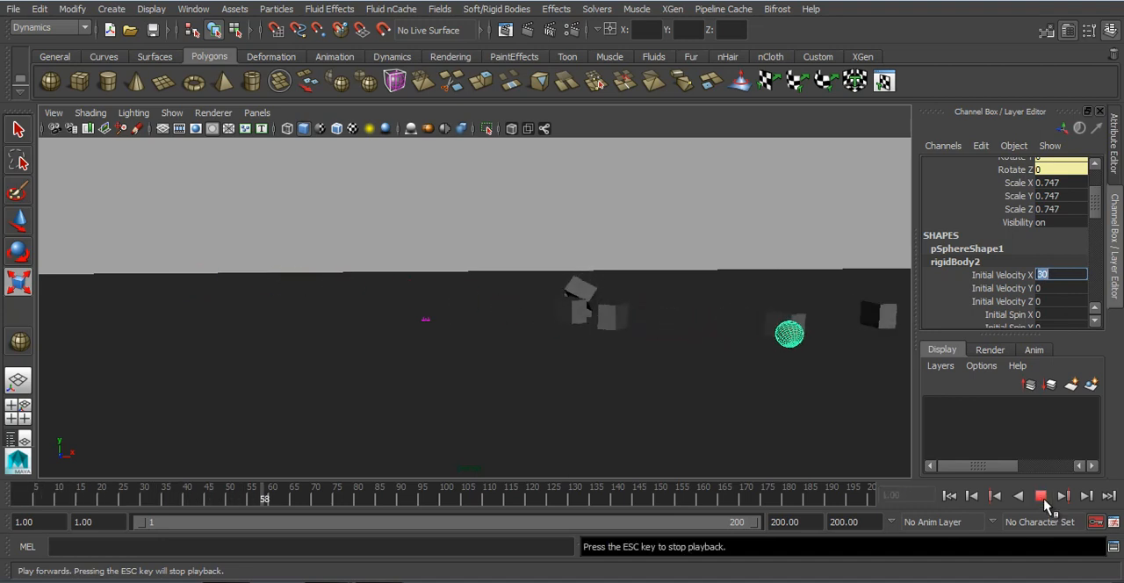
{"action": "left_click", "coordinate": [1041, 497]}
{"action": "left_click", "coordinate": [949, 496]}
Step: Move the sphere along Z to about 3.921 to line it up with the cube stack
{"action": "mouse_move", "coordinate": [593, 336]}
{"action": "left_mouse_down", "text": "alt"}
{"action": "mouse_move", "coordinate": [722, 346]}
{"action": "mouse_move", "coordinate": [580, 336]}
{"action": "left_mouse_up", "text": "alt"}
{"action": "key", "text": "w"}
{"action": "left_click", "coordinate": [582, 334]}
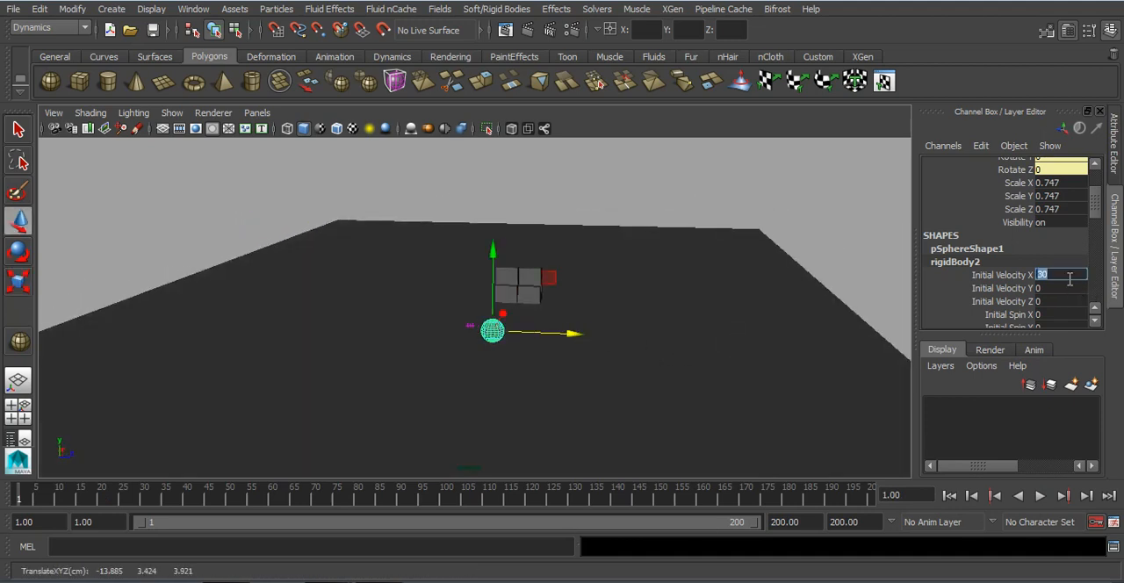
Step: Set the sphere's Initial Velocity X to 15 and play the simulation until it hits the cubes
{"action": "key", "text": "Return"}
{"action": "left_click_drag", "start_coordinate": [584, 368], "coordinate": [150, 295], "text": "alt"}
{"action": "left_click", "coordinate": [1040, 496]}
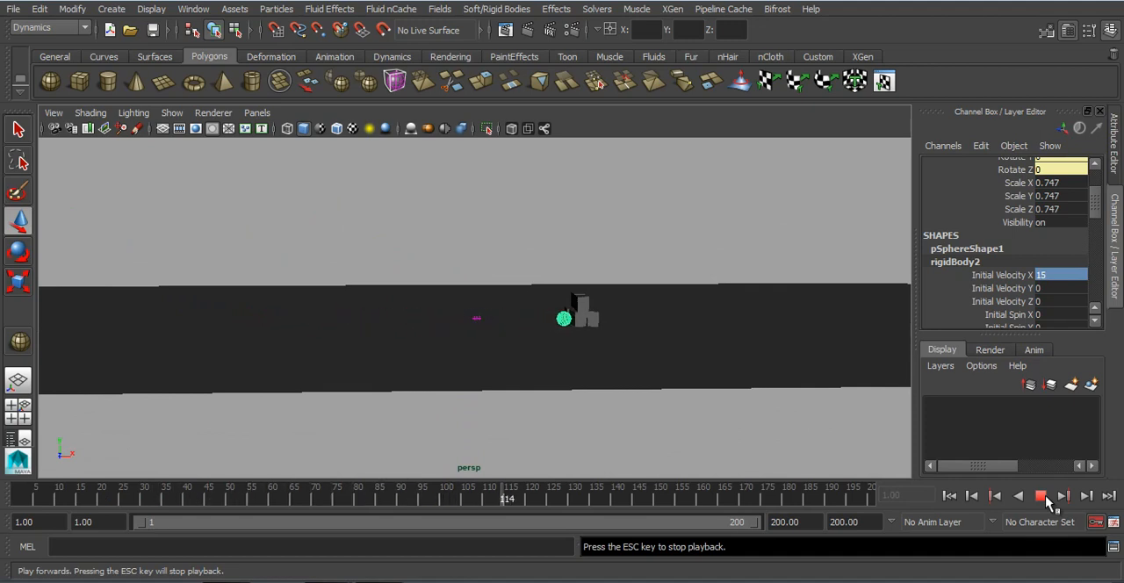
{"action": "left_click", "coordinate": [1040, 496]}
Step: Set the sphere's Mass to 10 and its Initial Velocity X to 25
{"action": "scroll", "coordinate": [684, 350], "scroll_direction": "up", "scroll_amount": 3}
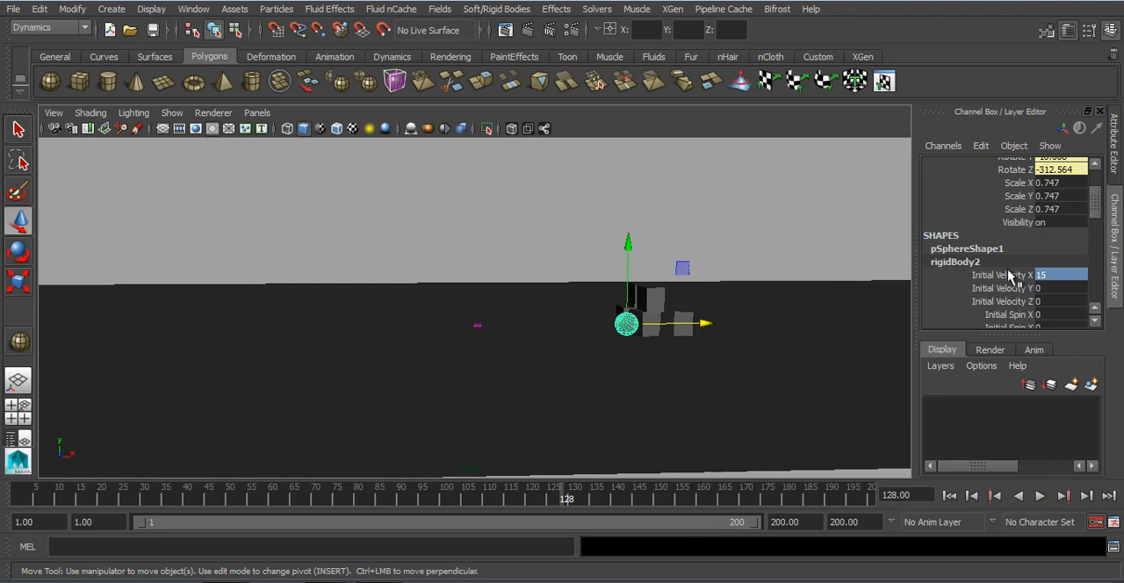
{"action": "scroll", "coordinate": [1010, 277], "scroll_direction": "down", "scroll_amount": 4}
{"action": "scroll", "coordinate": [1050, 285], "scroll_direction": "down", "scroll_amount": 2}
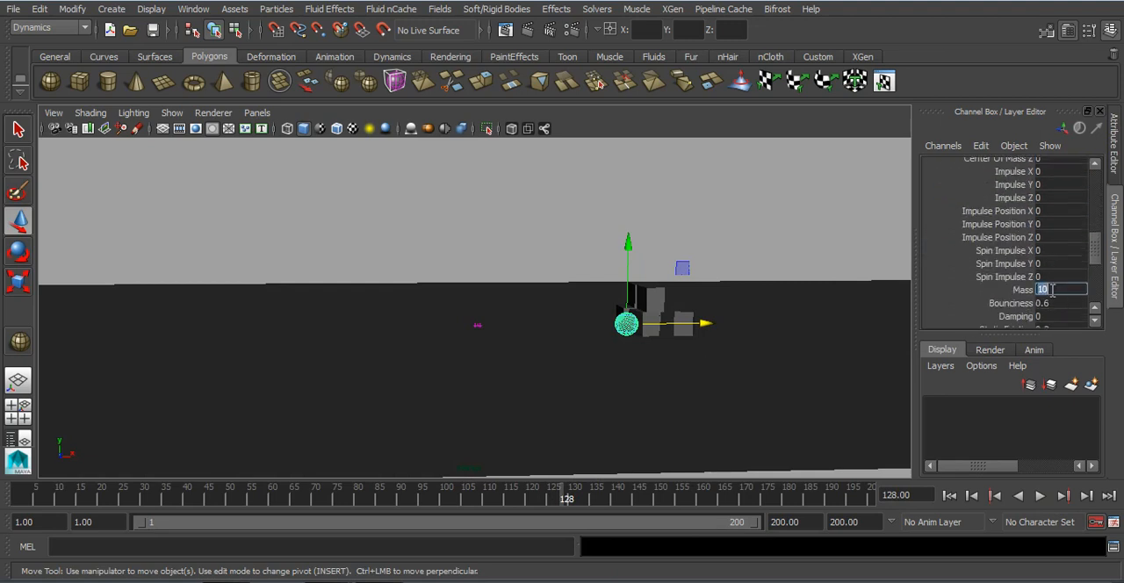
{"action": "scroll", "coordinate": [1020, 266], "scroll_direction": "up", "scroll_amount": 6}
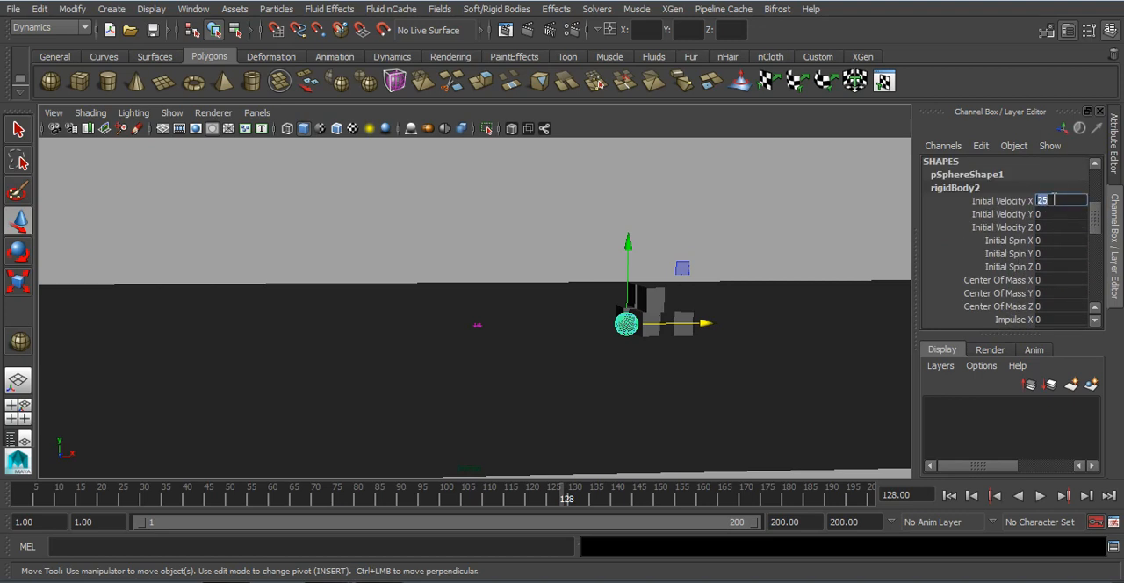
Step: Play the simulation of the heavier sphere hitting the cube stack and return to frame 1
{"action": "left_click", "coordinate": [949, 495]}
{"action": "left_click", "coordinate": [1039, 495]}
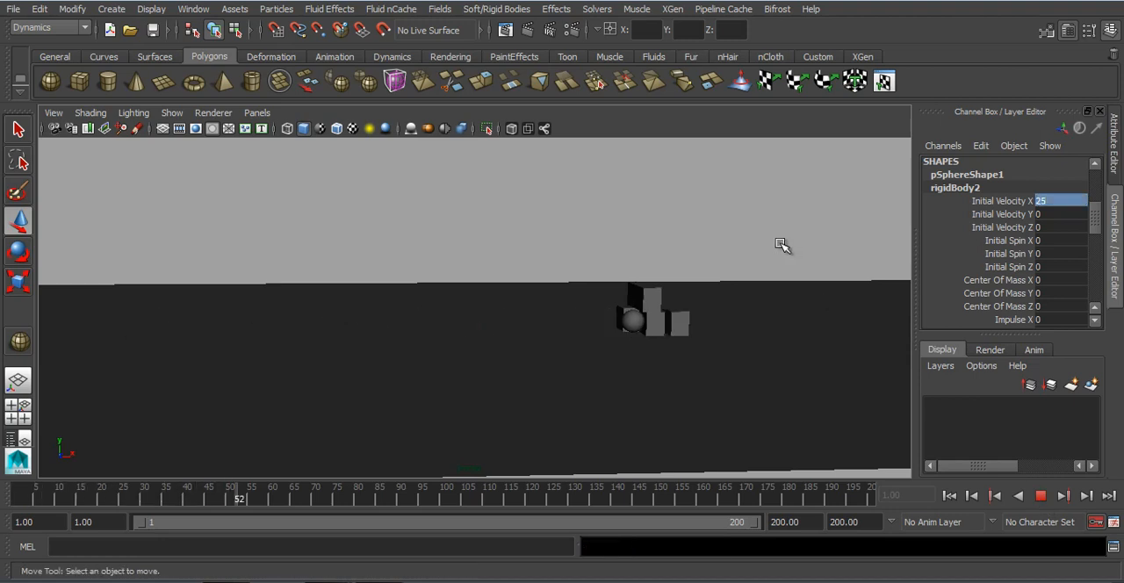
{"action": "middle_click_drag", "start_coordinate": [780, 263], "coordinate": [429, 266], "text": "alt"}
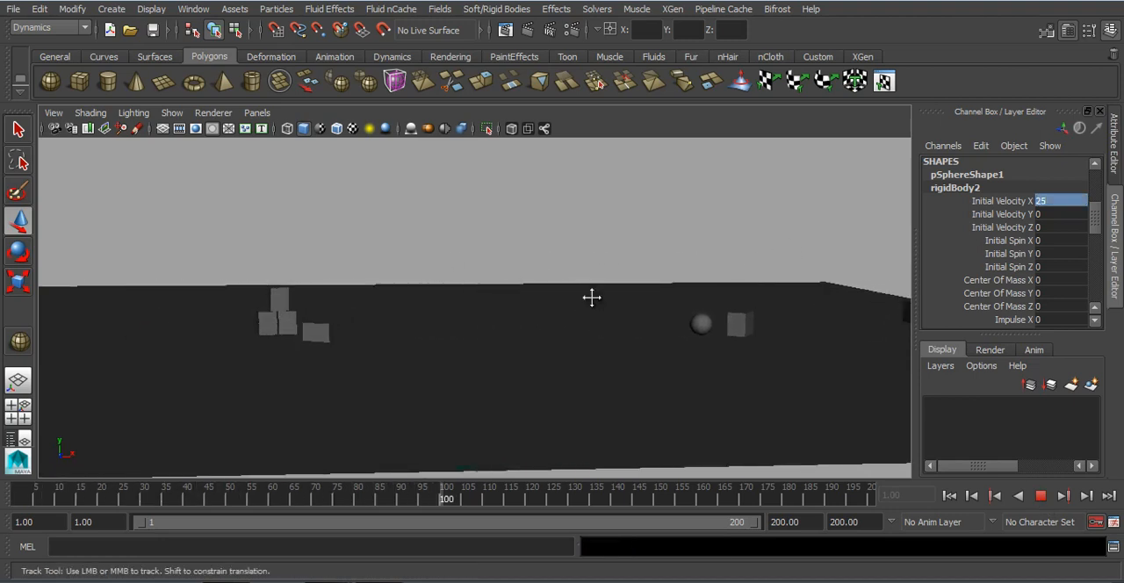
{"action": "left_click", "coordinate": [1039, 495]}
{"action": "left_click", "coordinate": [948, 496]}
Step: Select all the stacked cubes and set their rigid body Damping to 0.5
{"action": "middle_click_drag", "start_coordinate": [341, 309], "coordinate": [558, 304], "text": "alt"}
{"action": "left_click_drag", "start_coordinate": [463, 316], "coordinate": [423, 250], "text": "alt"}
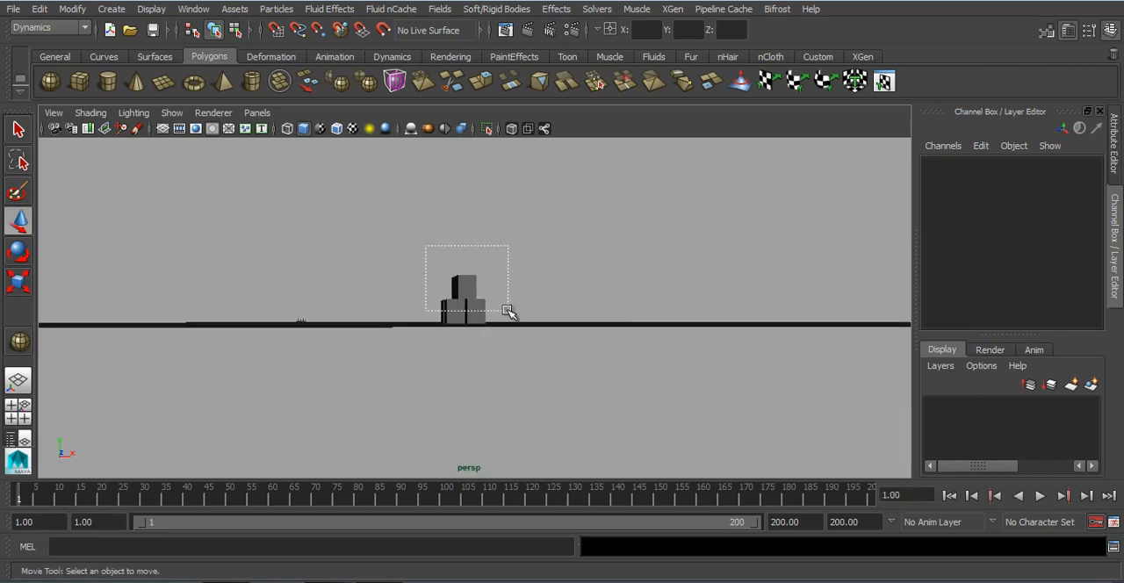
{"action": "left_click_drag", "start_coordinate": [508, 312], "coordinate": [509, 313]}
{"action": "scroll", "coordinate": [973, 255], "scroll_direction": "down", "scroll_amount": 6}
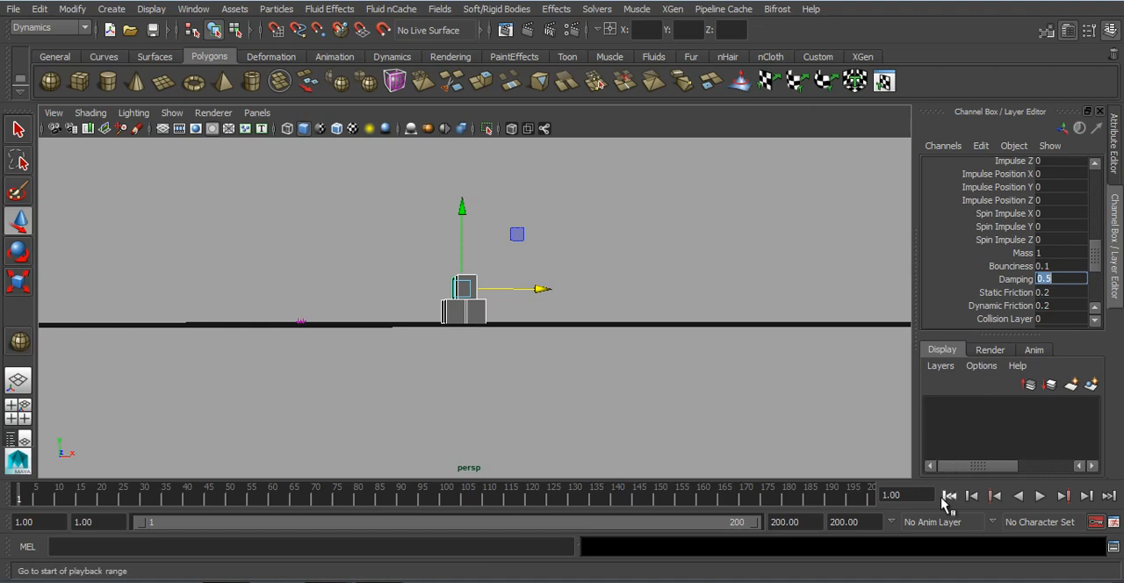
Step: Play the simulation with the damped cubes, return to frame 1 and view the stack up close
{"action": "left_click", "coordinate": [1038, 496]}
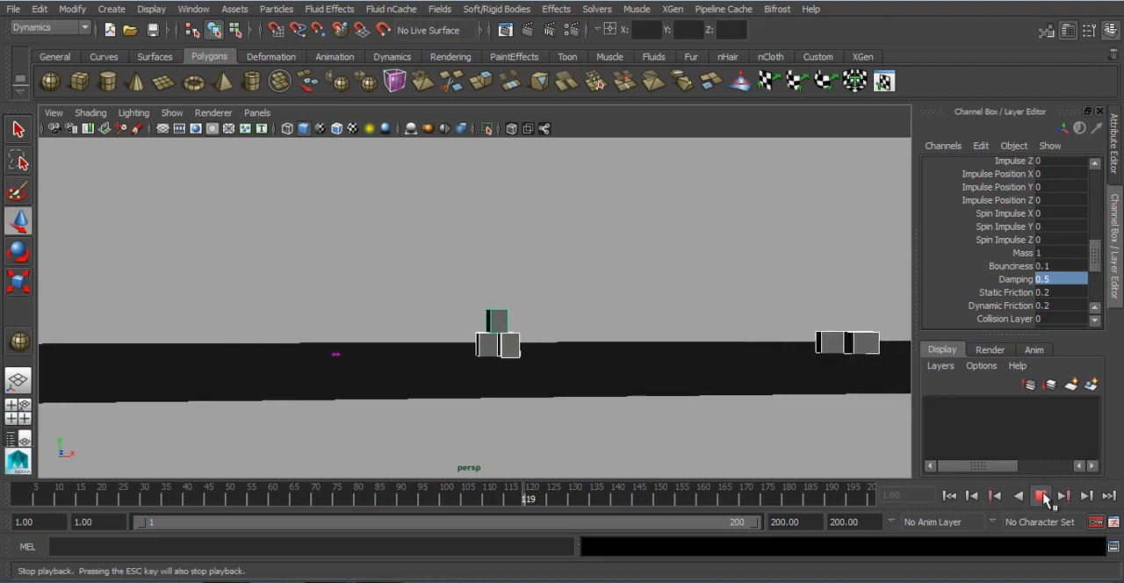
{"action": "left_click", "coordinate": [1039, 496]}
{"action": "left_click", "coordinate": [949, 496]}
{"action": "right_click_drag", "start_coordinate": [602, 321], "coordinate": [758, 406], "text": "alt"}
{"action": "left_click_drag", "start_coordinate": [707, 351], "coordinate": [688, 348], "text": "alt"}
{"action": "right_click_drag", "start_coordinate": [685, 345], "coordinate": [692, 355], "text": "alt"}
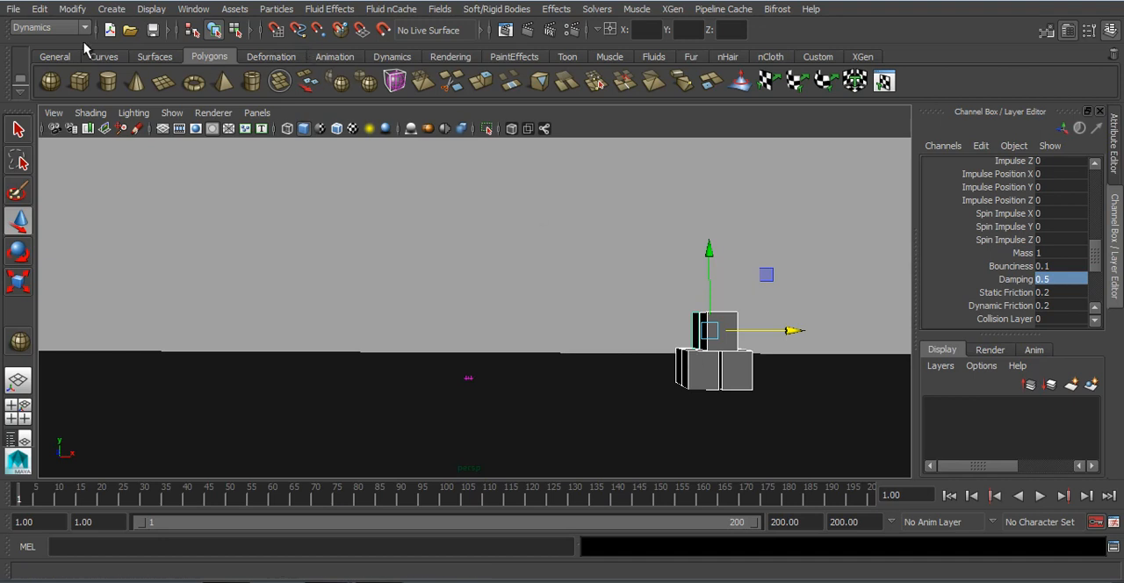
Step: Start a new empty scene in place of the cube collision scene
{"action": "left_click", "coordinate": [110, 31]}
{"action": "left_click", "coordinate": [553, 295]}
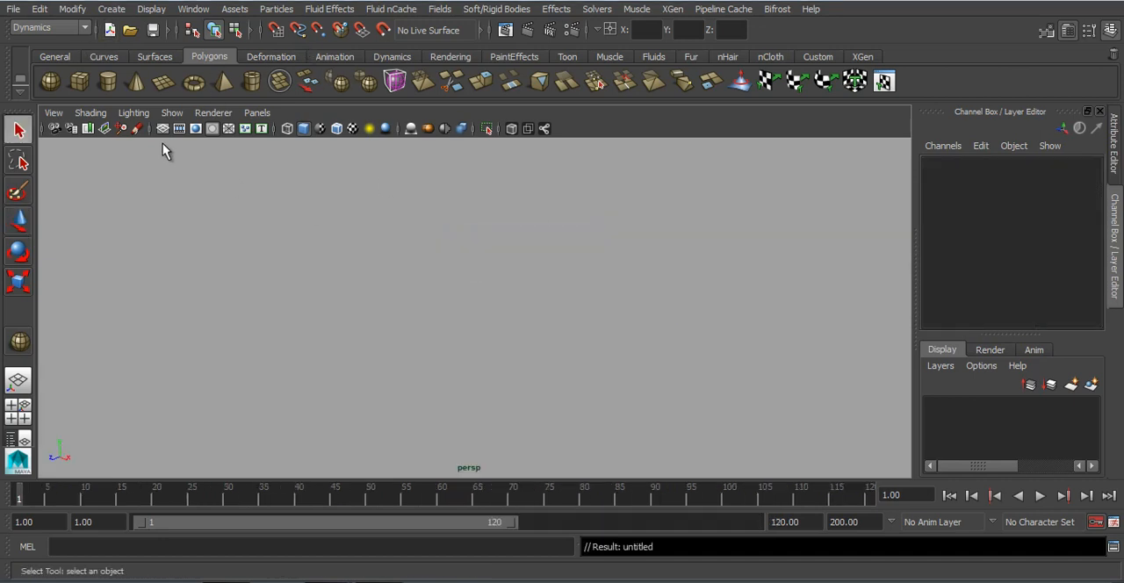
{"action": "left_click_drag", "start_coordinate": [462, 275], "coordinate": [591, 171], "text": "alt"}
{"action": "left_click", "coordinate": [493, 10]}
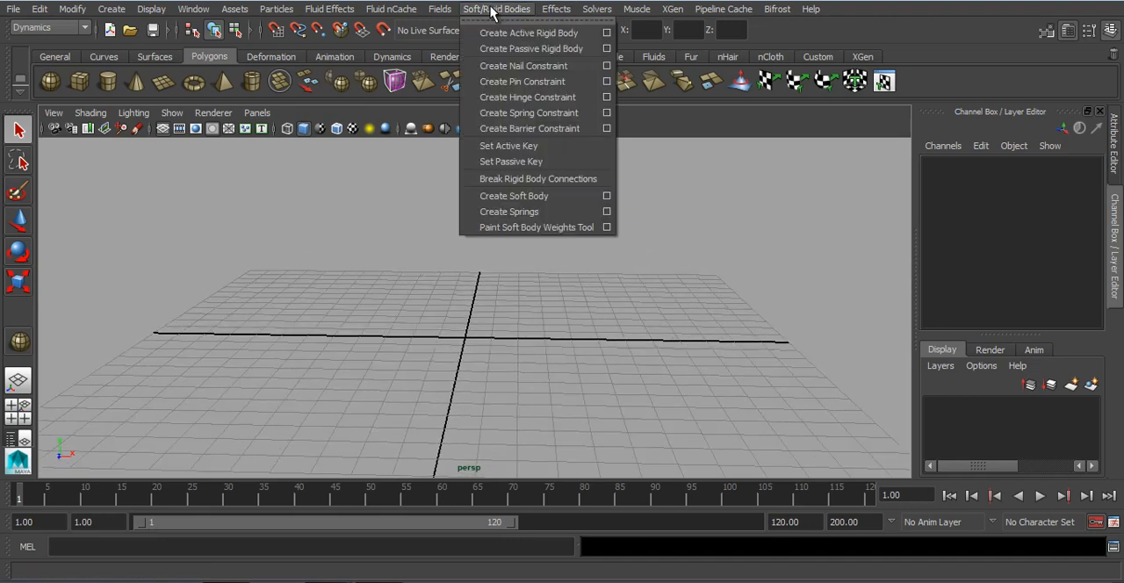
{"action": "left_click", "coordinate": [493, 11]}
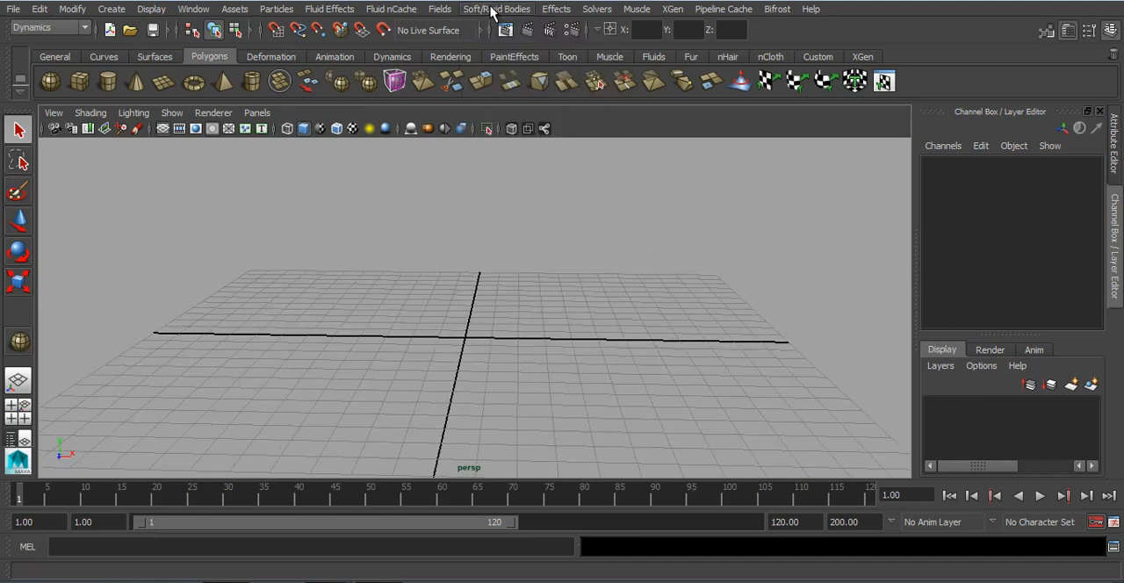
{"action": "left_click_drag", "start_coordinate": [439, 271], "coordinate": [286, 206], "text": "alt"}
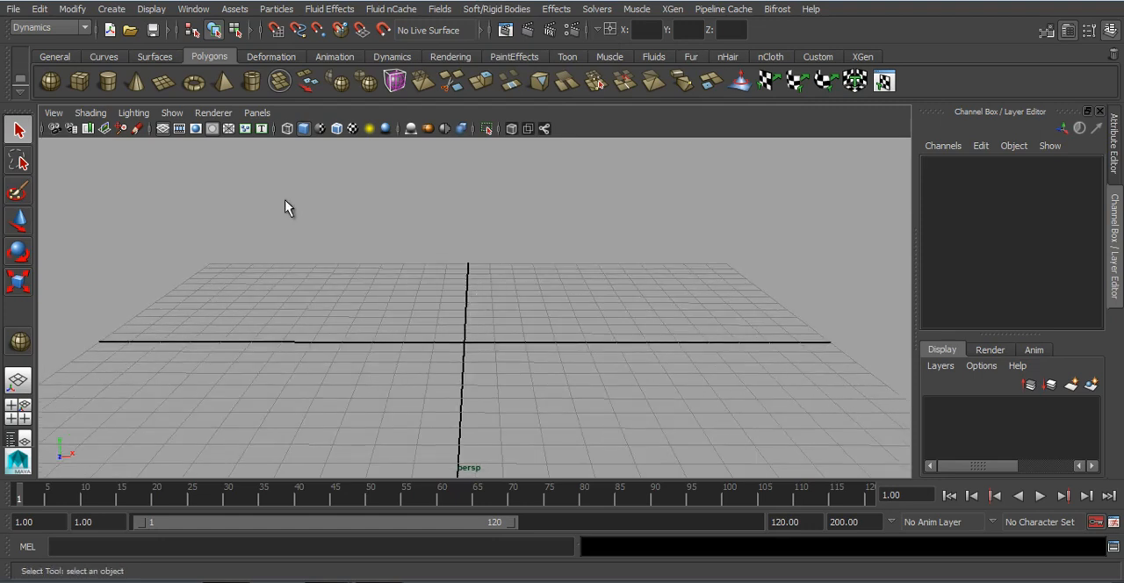
Step: Create a polygon sphere scaled to about 0.825 and place it above the grid at about X -3.554, Y 3.018
{"action": "key", "text": "w"}
{"action": "left_click", "coordinate": [50, 81]}
{"action": "left_click_drag", "start_coordinate": [467, 337], "coordinate": [475, 336]}
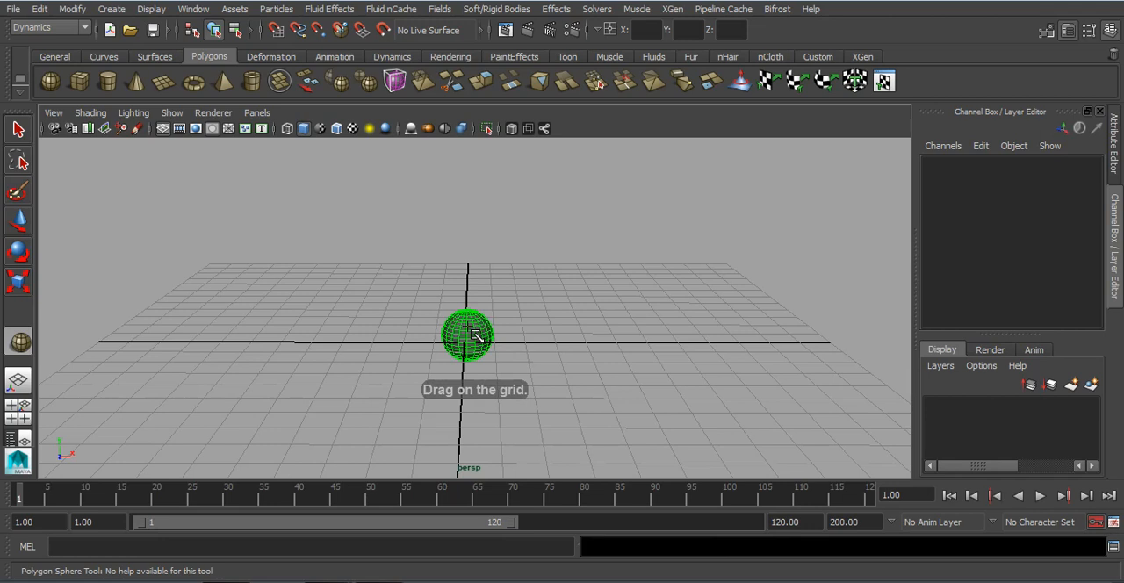
{"action": "left_click_drag", "start_coordinate": [466, 289], "coordinate": [468, 200]}
{"action": "left_click_drag", "start_coordinate": [523, 242], "coordinate": [342, 250]}
{"action": "key", "text": "r"}
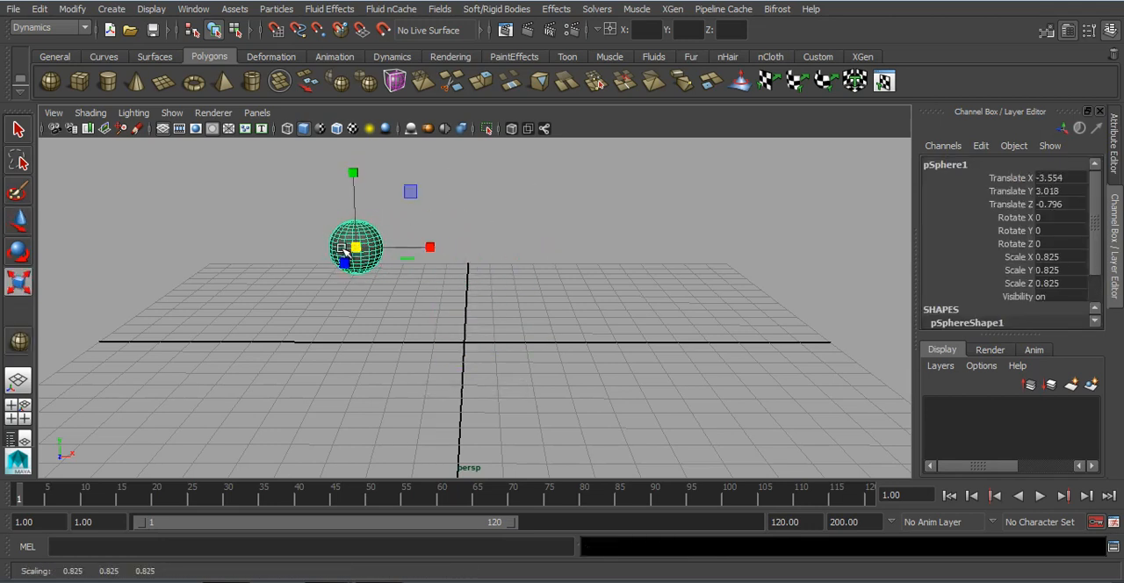
Step: Duplicate the sphere three times along X to form an evenly spaced row of four spheres
{"action": "key", "text": "w"}
{"action": "key", "text": "ctrl+d"}
{"action": "left_click_drag", "start_coordinate": [441, 247], "coordinate": [645, 252]}
{"action": "key", "text": "ctrl+d"}
{"action": "key", "text": "ctrl+d"}
{"action": "left_click", "coordinate": [653, 236]}
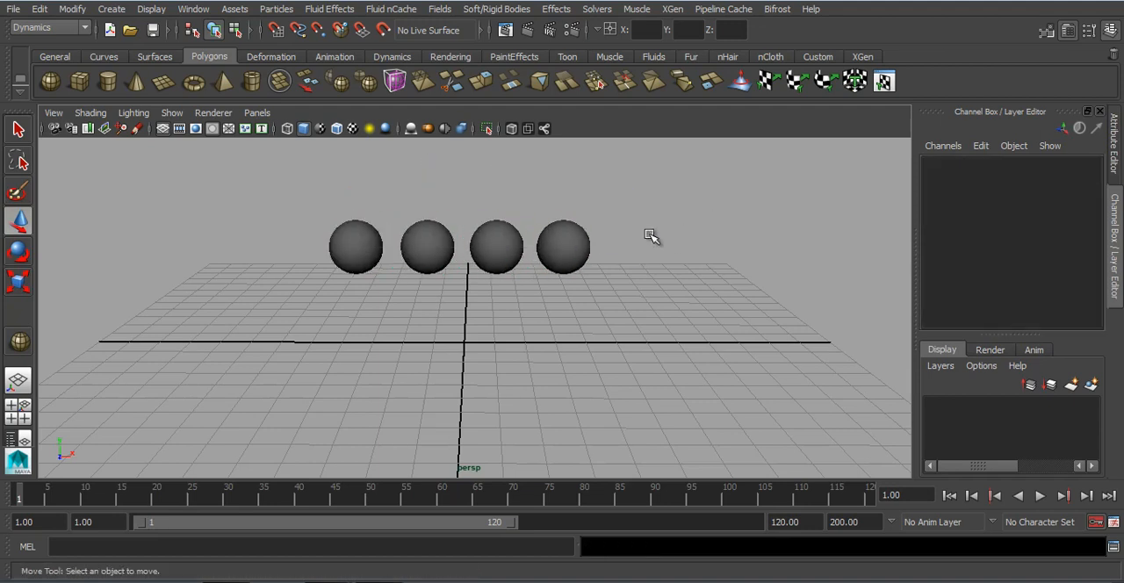
Step: Make all four spheres active rigid bodies and apply a gravity field to them
{"action": "scroll", "coordinate": [544, 260], "scroll_direction": "down", "scroll_amount": 5}
{"action": "left_click_drag", "start_coordinate": [618, 271], "coordinate": [649, 274]}
{"action": "left_click", "coordinate": [506, 17]}
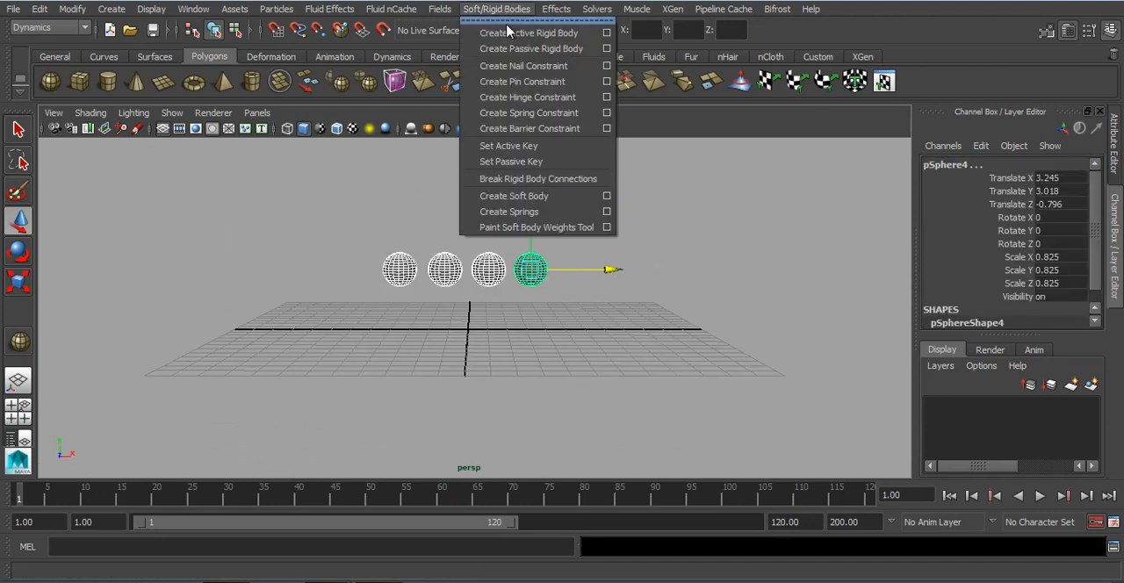
{"action": "left_click", "coordinate": [506, 32]}
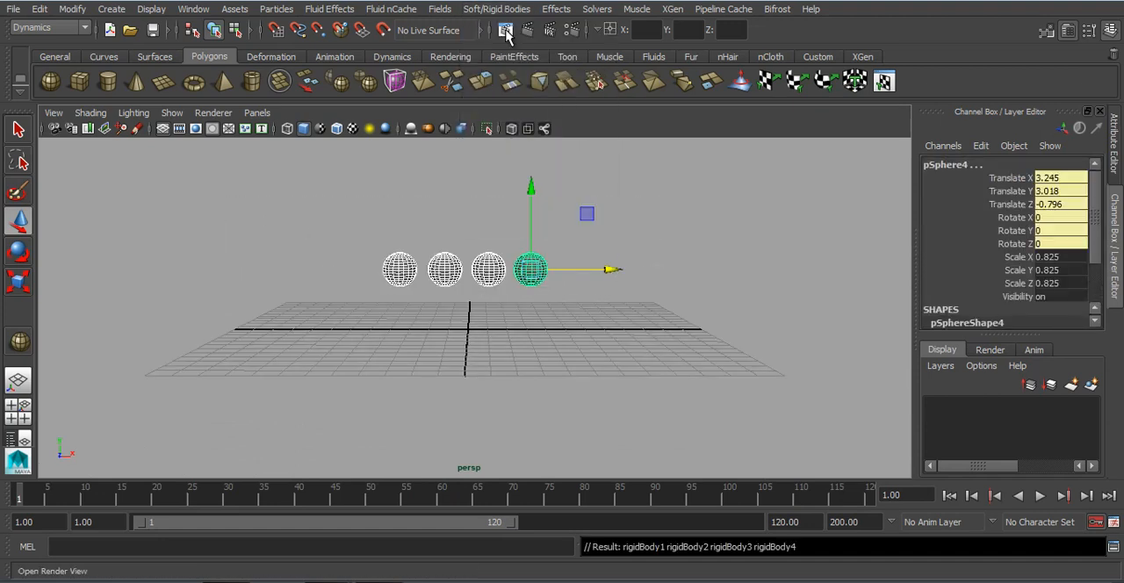
{"action": "left_click", "coordinate": [439, 8]}
{"action": "left_click", "coordinate": [464, 67]}
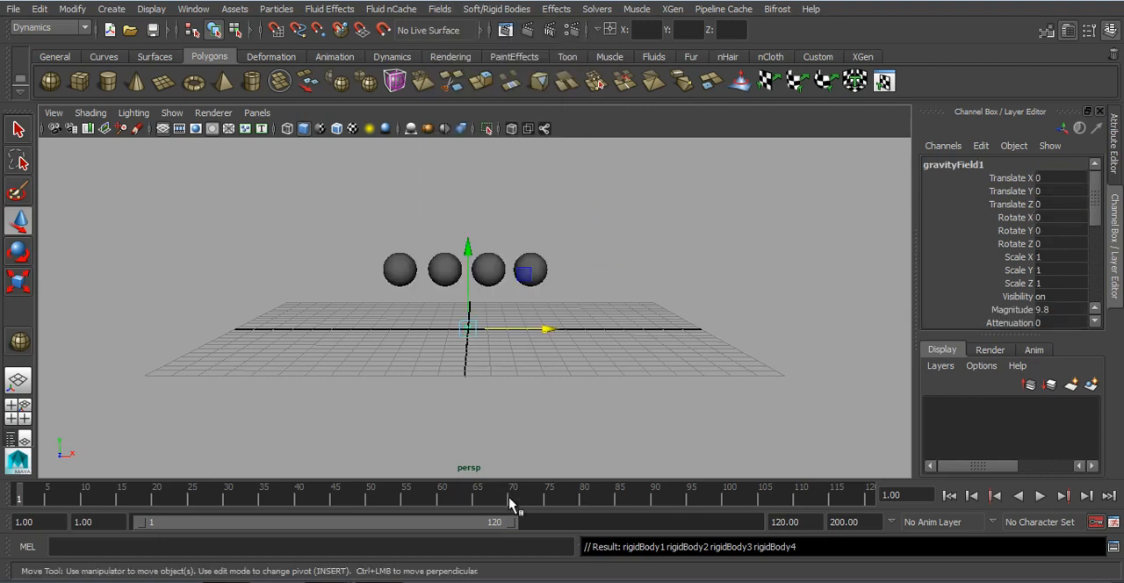
Step: Extend the playback range to frame 200, play the falling spheres and return to frame 1
{"action": "left_click_drag", "start_coordinate": [513, 523], "coordinate": [847, 509]}
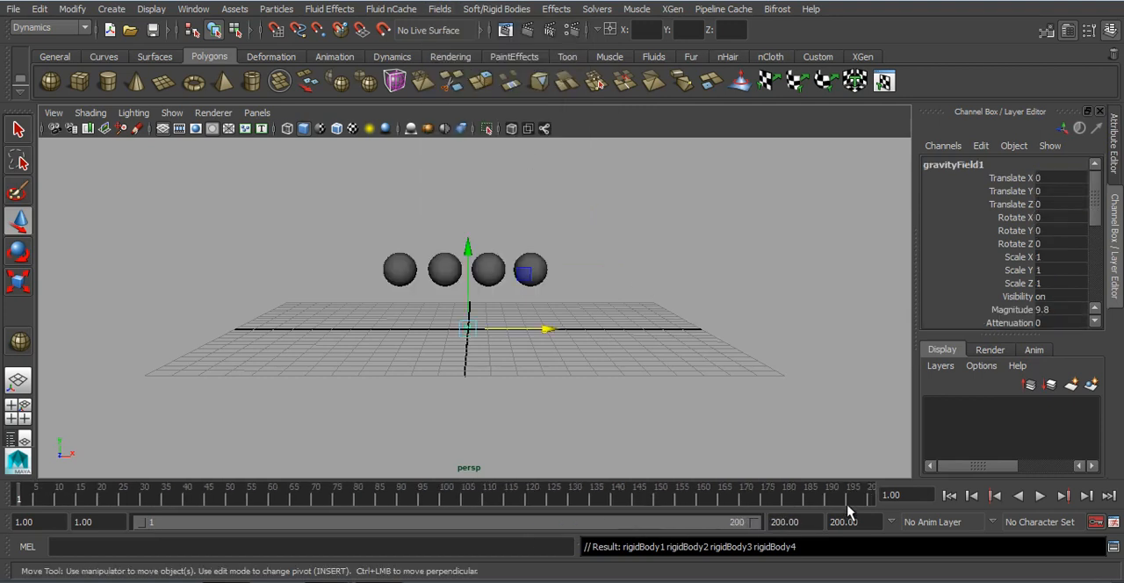
{"action": "left_click", "coordinate": [841, 406]}
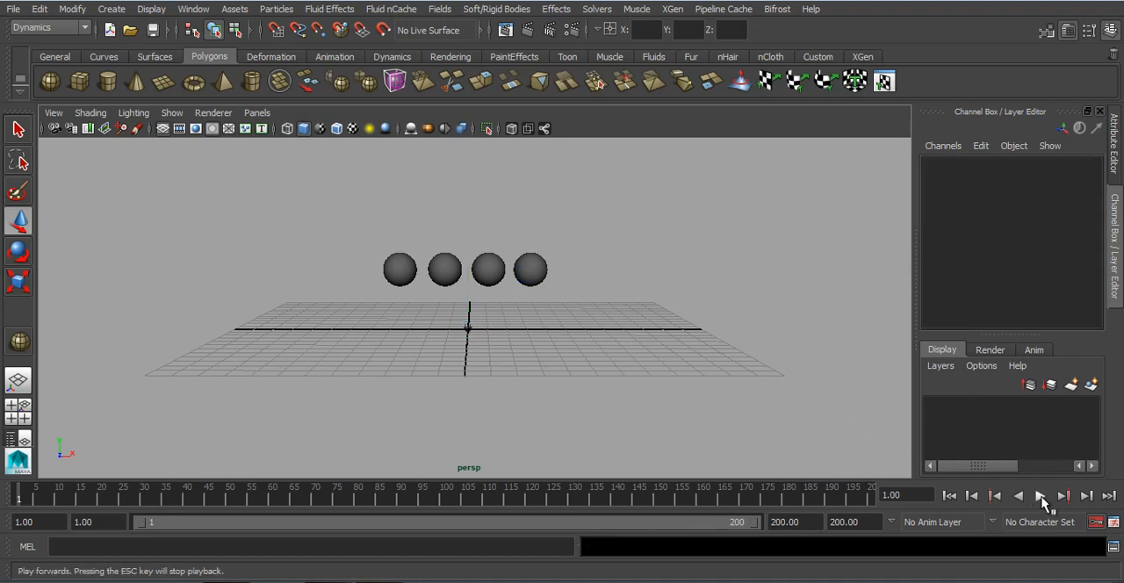
{"action": "left_click", "coordinate": [1041, 497]}
{"action": "left_click", "coordinate": [969, 500]}
{"action": "left_click", "coordinate": [948, 497]}
{"action": "left_click", "coordinate": [1036, 498]}
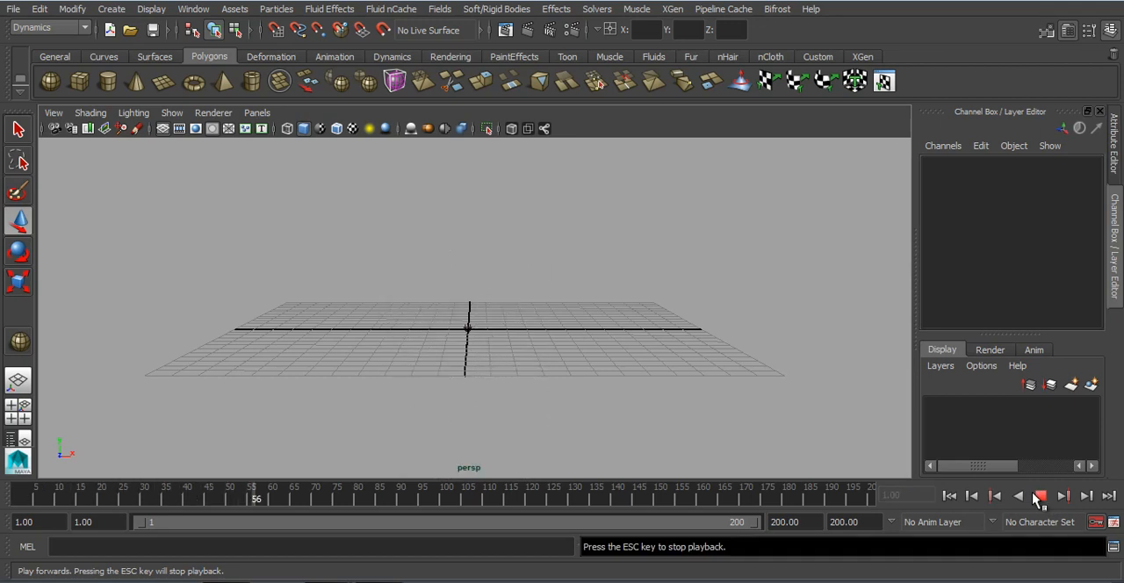
{"action": "left_click", "coordinate": [949, 496]}
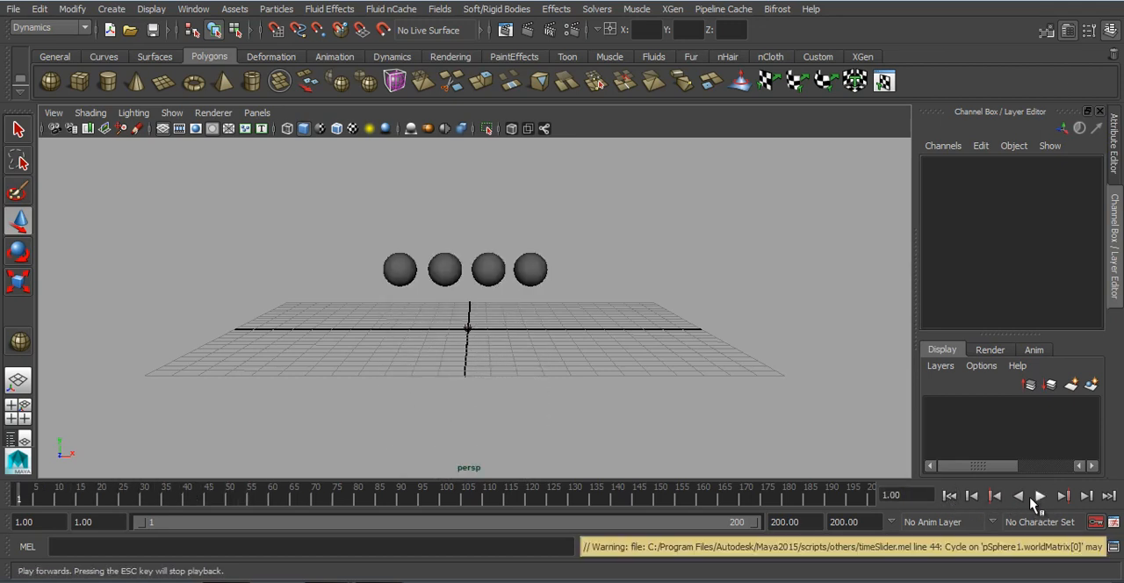
{"action": "left_click", "coordinate": [1040, 497]}
{"action": "left_click", "coordinate": [949, 497]}
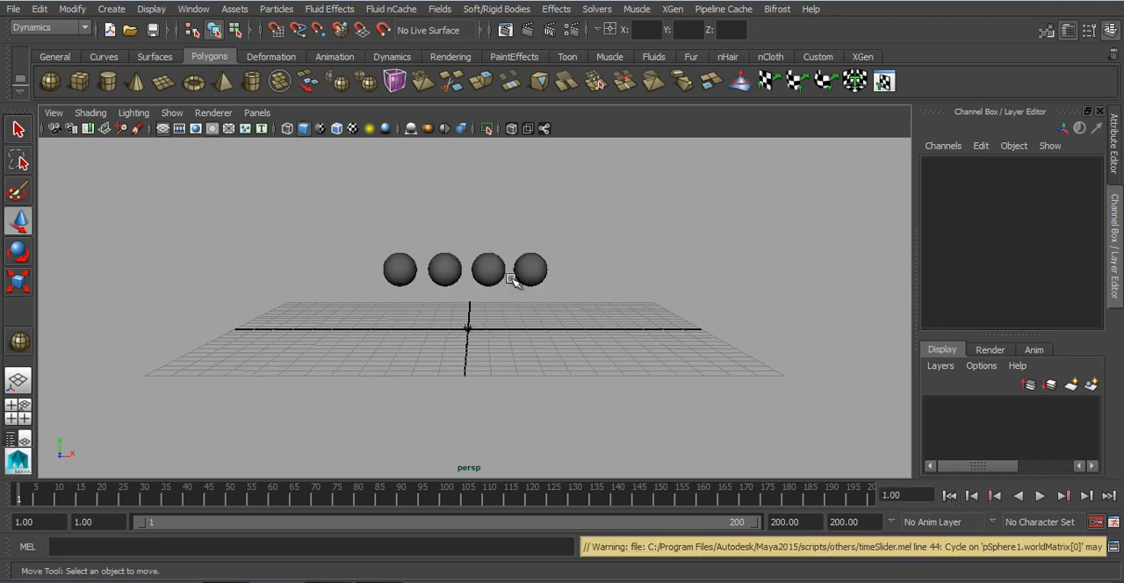
Step: Create a nail constraint on the leftmost sphere and raise its anchor to about Y 8.089
{"action": "right_click_drag", "start_coordinate": [514, 277], "coordinate": [375, 315], "text": "alt"}
{"action": "scroll", "coordinate": [376, 314], "scroll_direction": "up", "scroll_amount": 2}
{"action": "left_click", "coordinate": [395, 335]}
{"action": "scroll", "coordinate": [394, 351], "scroll_direction": "up", "scroll_amount": 2}
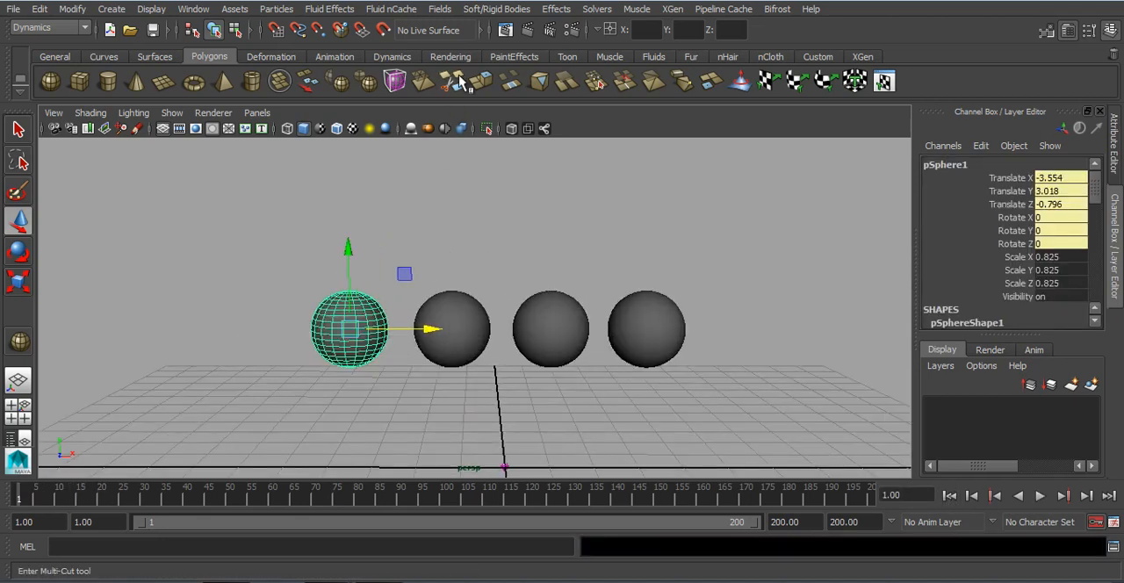
{"action": "left_click", "coordinate": [488, 10]}
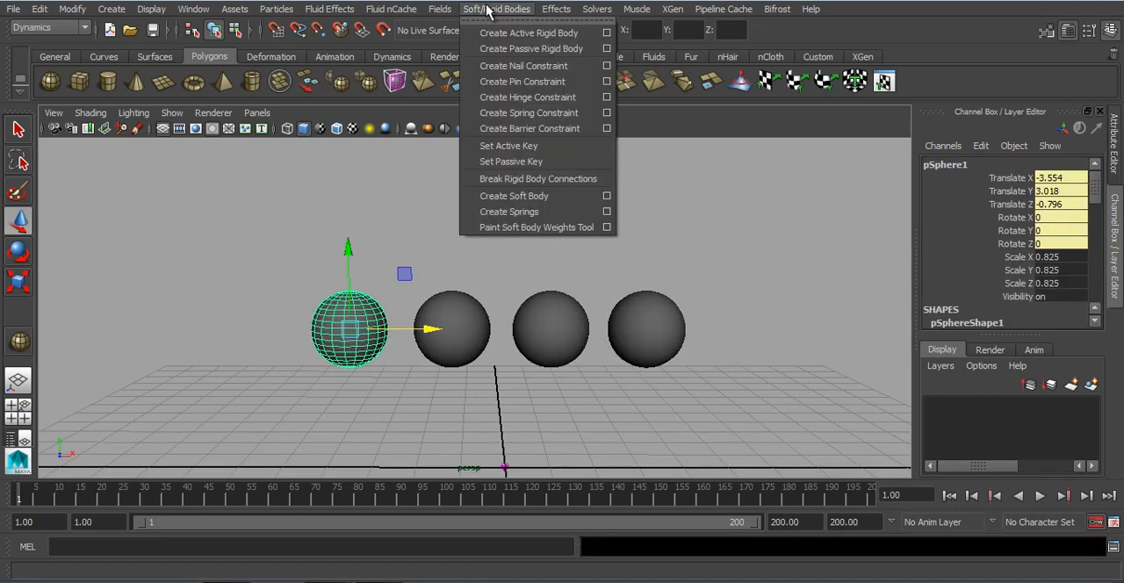
{"action": "left_click", "coordinate": [503, 70]}
{"action": "scroll", "coordinate": [430, 230], "scroll_direction": "down", "scroll_amount": 3}
{"action": "left_click_drag", "start_coordinate": [412, 233], "coordinate": [405, 120]}
Step: Play the simulation repeatedly to compare the nailed sphere with the free ones, ending at frame 1
{"action": "left_click", "coordinate": [948, 496]}
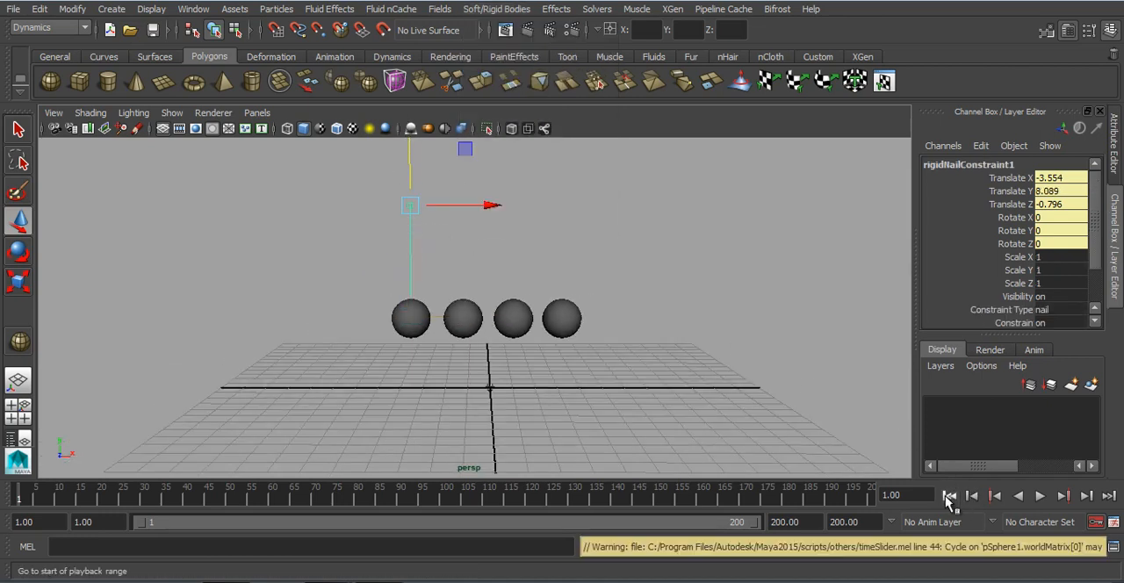
{"action": "left_click", "coordinate": [1038, 496]}
{"action": "left_click", "coordinate": [676, 293]}
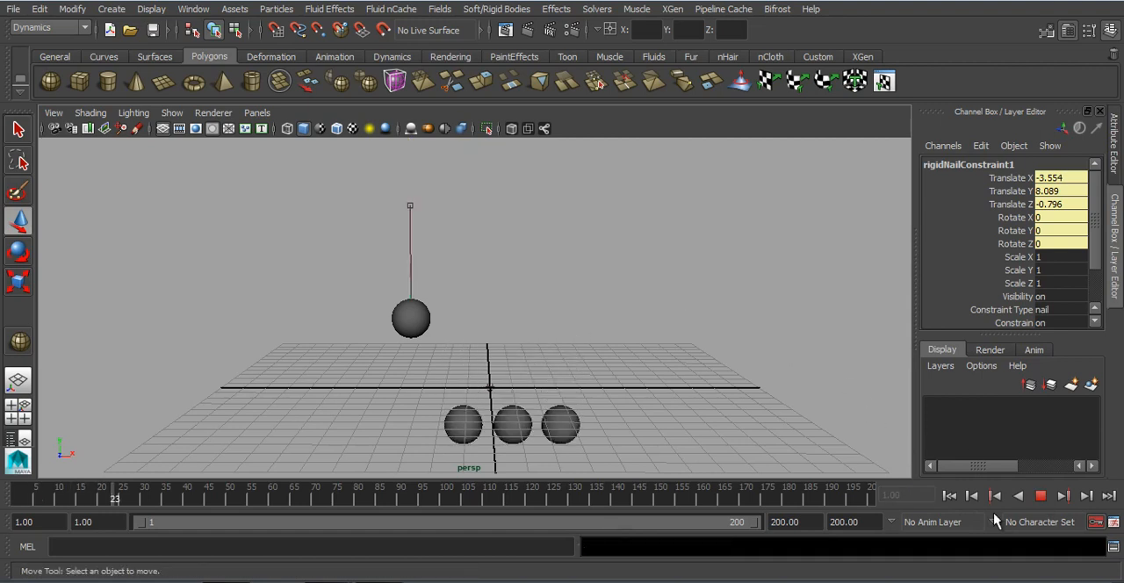
{"action": "left_click", "coordinate": [1040, 497]}
{"action": "left_click", "coordinate": [948, 496]}
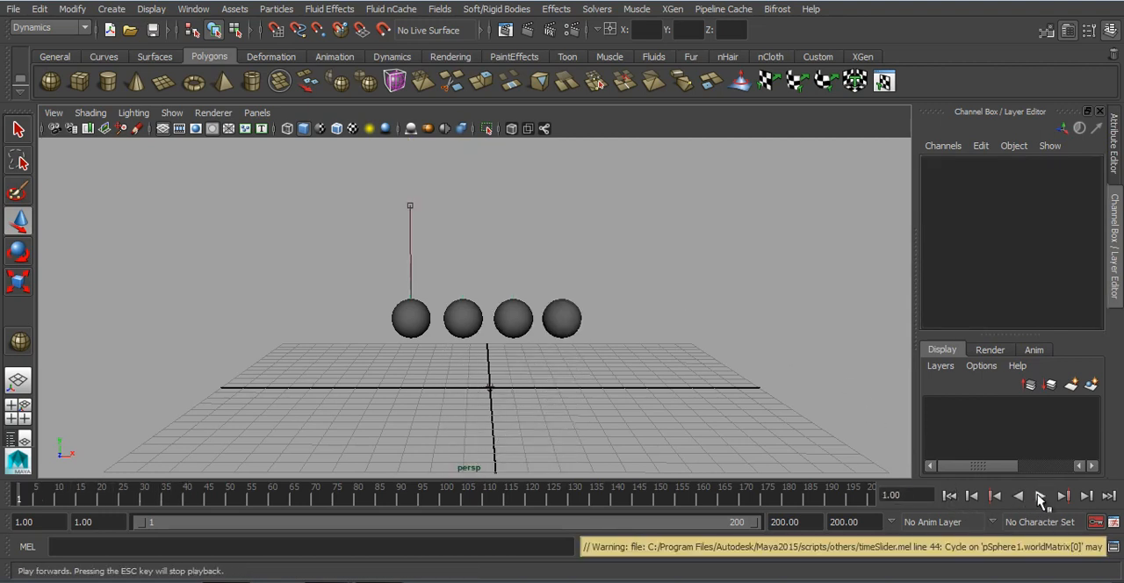
{"action": "left_click", "coordinate": [1041, 497]}
{"action": "left_click", "coordinate": [1040, 496]}
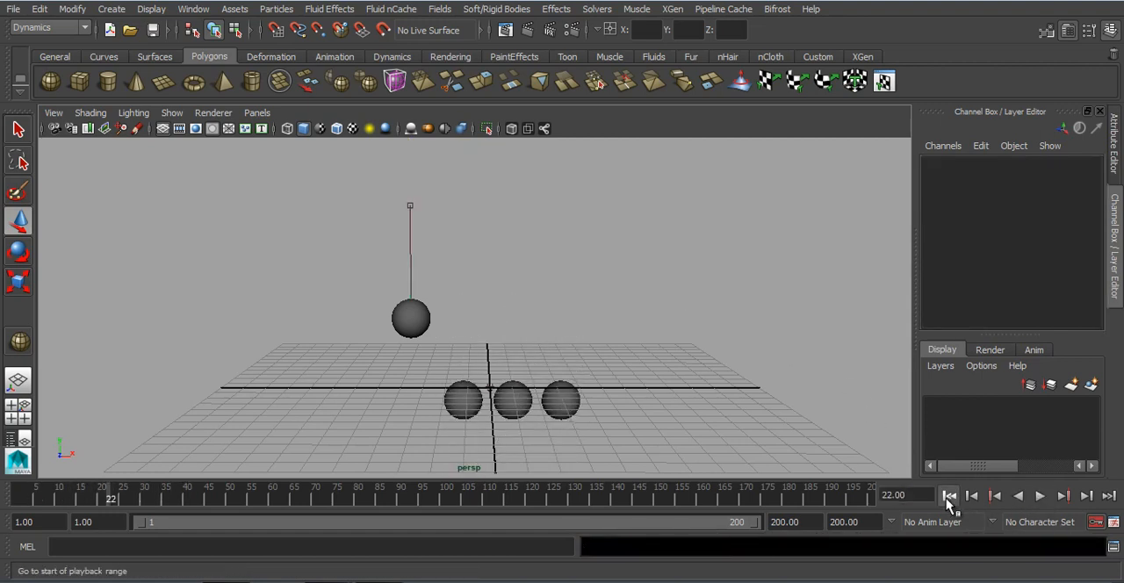
{"action": "left_click", "coordinate": [948, 496]}
{"action": "scroll", "coordinate": [436, 320], "scroll_direction": "up", "scroll_amount": 2}
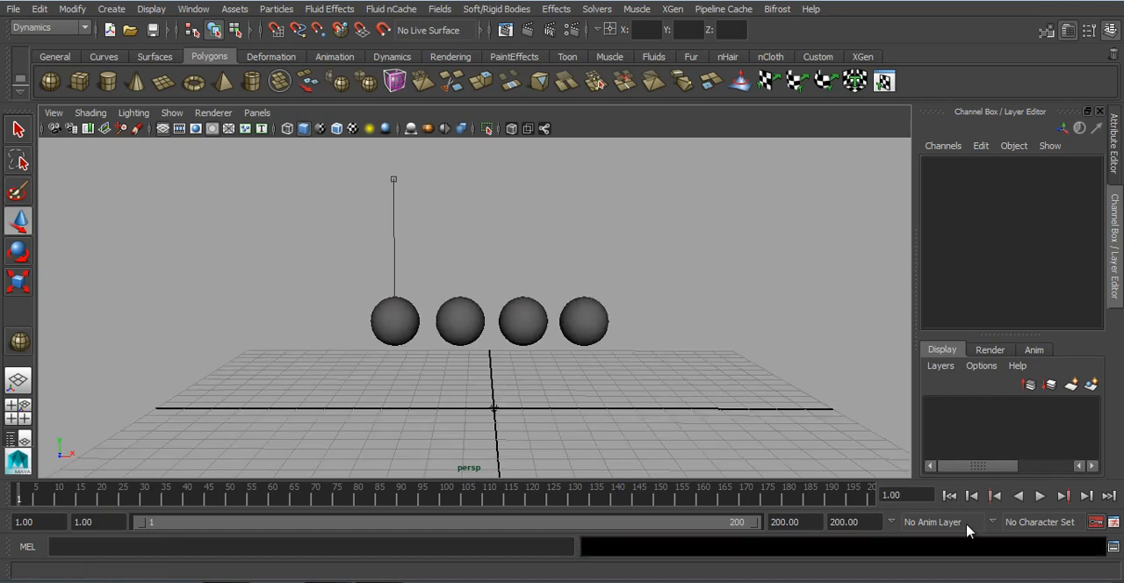
{"action": "left_click", "coordinate": [1039, 497]}
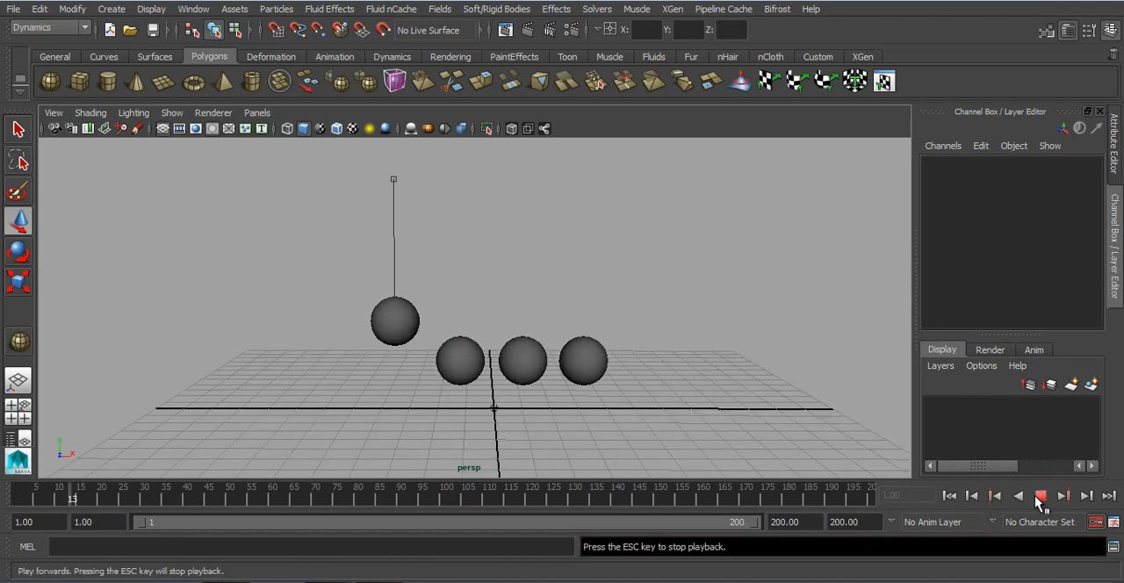
{"action": "left_click", "coordinate": [1039, 497]}
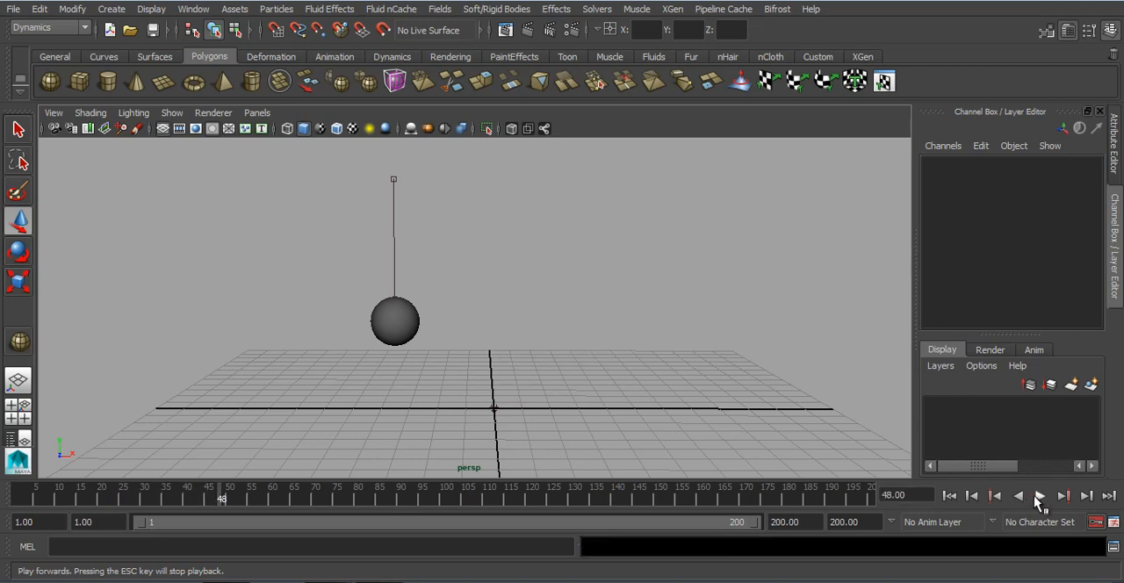
{"action": "left_click", "coordinate": [954, 496]}
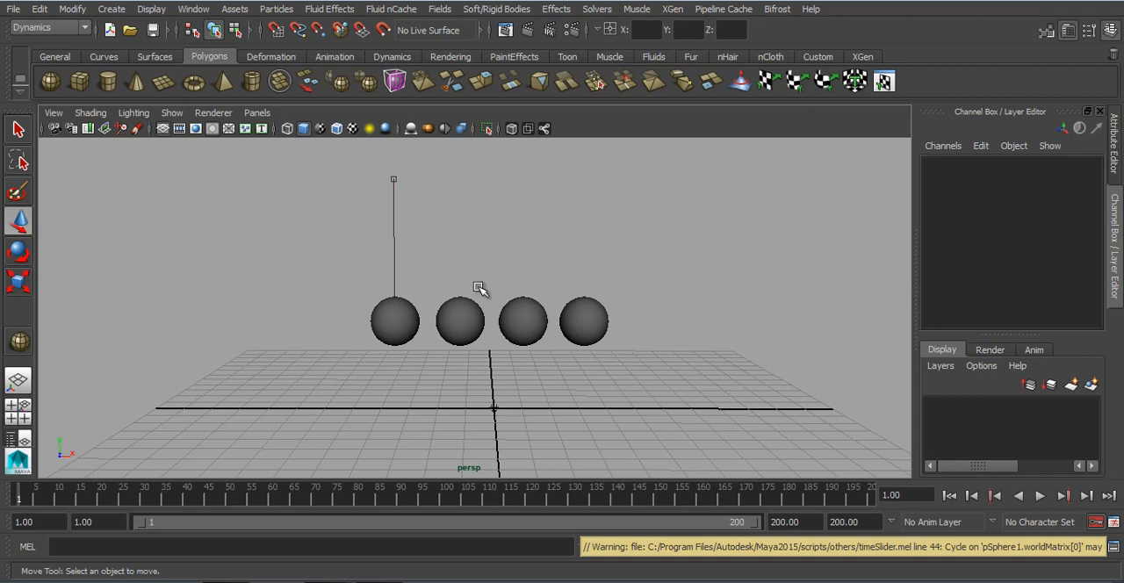
Step: Try to create a nail constraint on the three remaining spheres at once, and undo the attempt
{"action": "left_click", "coordinate": [395, 320]}
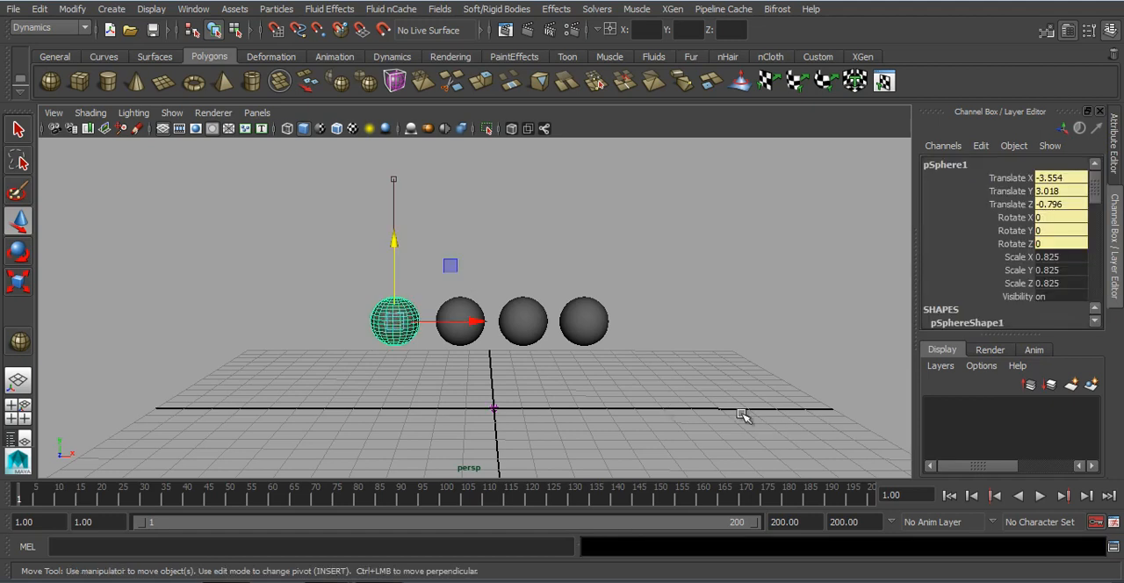
{"action": "left_click", "coordinate": [645, 256]}
{"action": "left_click_drag", "start_coordinate": [457, 277], "coordinate": [677, 330]}
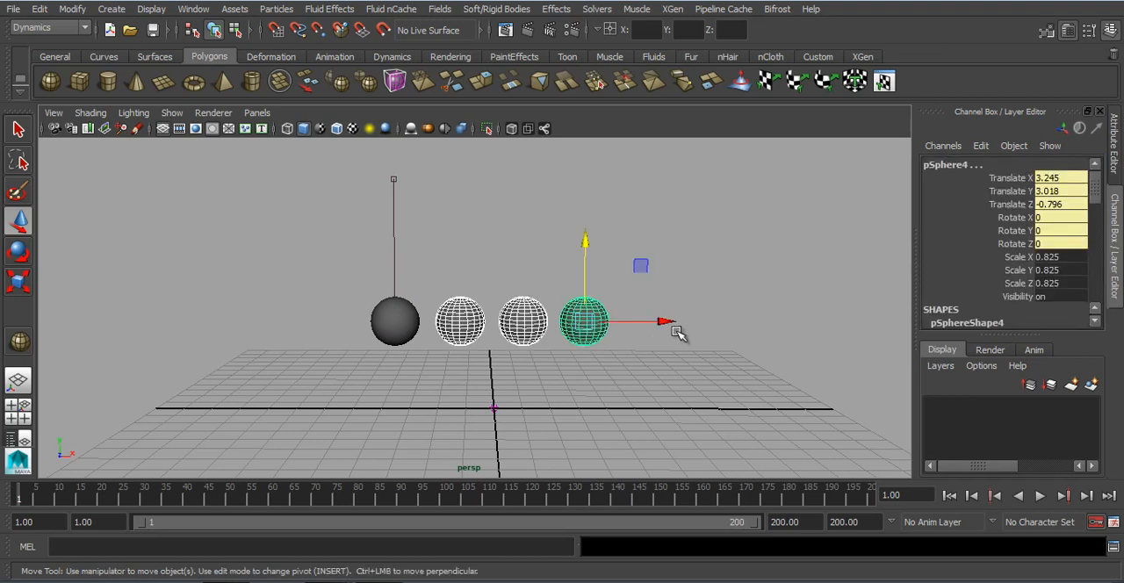
{"action": "left_click", "coordinate": [496, 9]}
{"action": "left_click", "coordinate": [509, 65]}
{"action": "left_click_drag", "start_coordinate": [583, 242], "coordinate": [584, 214]}
{"action": "key", "text": "ctrl+z"}
Step: Create a nail constraint on the second sphere from the left and raise its anchor level with the first sphere's anchor
{"action": "left_click", "coordinate": [664, 231]}
{"action": "left_click", "coordinate": [482, 316]}
{"action": "left_click", "coordinate": [507, 29]}
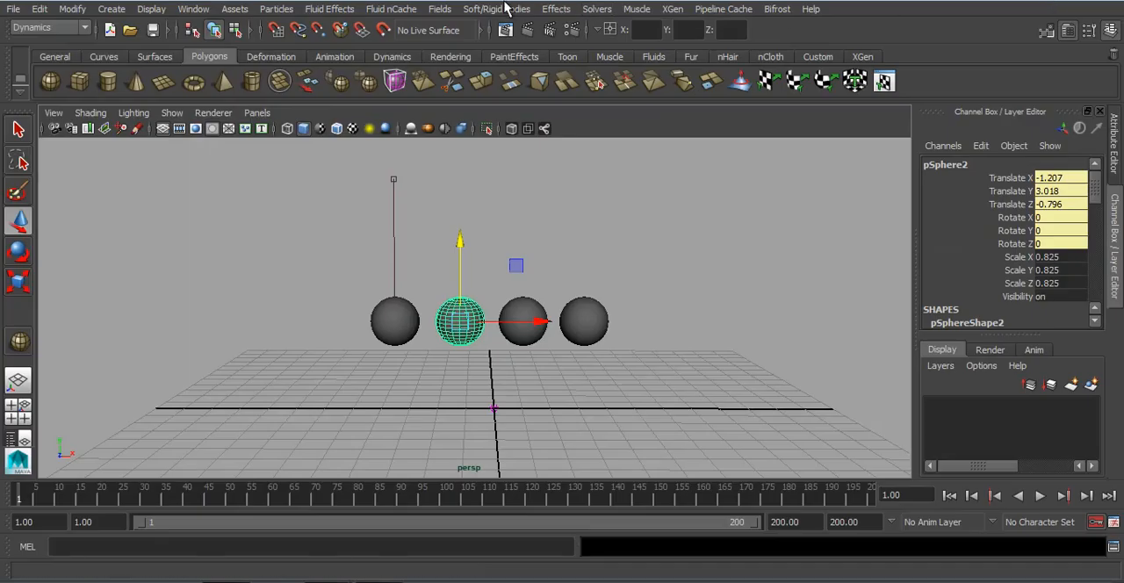
{"action": "left_click", "coordinate": [496, 9]}
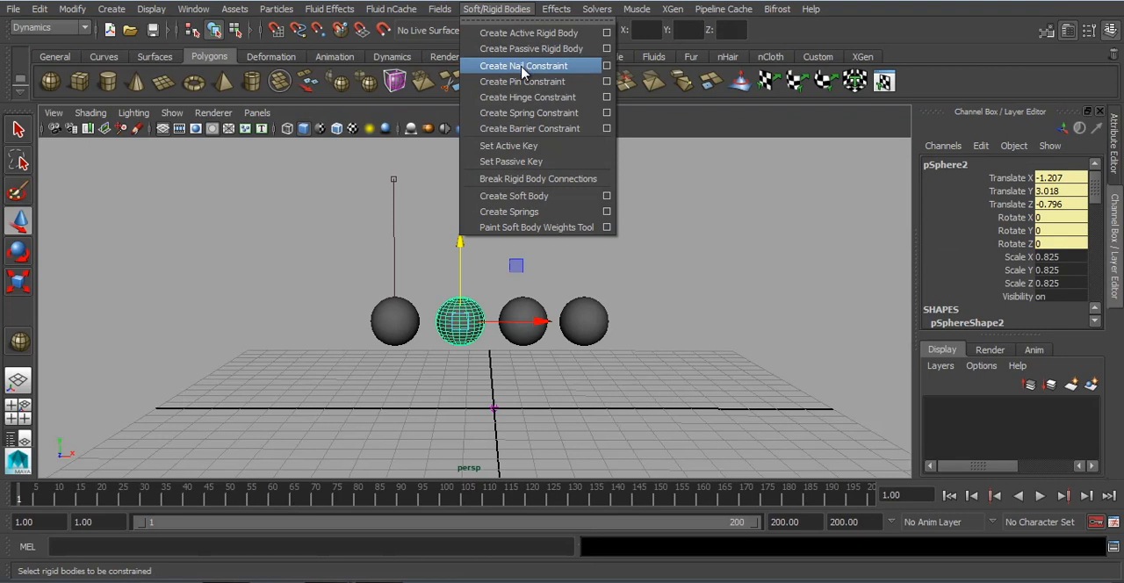
{"action": "left_click", "coordinate": [523, 67]}
{"action": "left_click_drag", "start_coordinate": [471, 239], "coordinate": [464, 96]}
Step: Create nail constraints on the third and fourth spheres individually, raising the fourth's anchor to about Y 8.179 and the third's to a similar height
{"action": "left_click", "coordinate": [531, 303]}
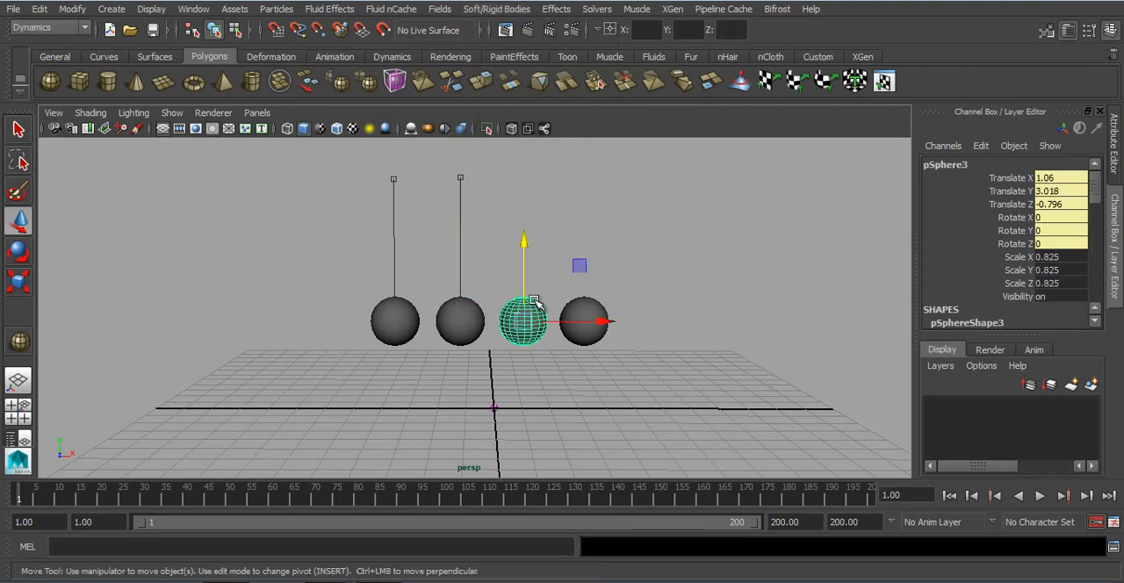
{"action": "key", "text": "g"}
{"action": "left_click_drag", "start_coordinate": [524, 241], "coordinate": [522, 106]}
{"action": "left_click", "coordinate": [585, 316]}
{"action": "key", "text": "g"}
{"action": "left_click_drag", "start_coordinate": [584, 244], "coordinate": [583, 95]}
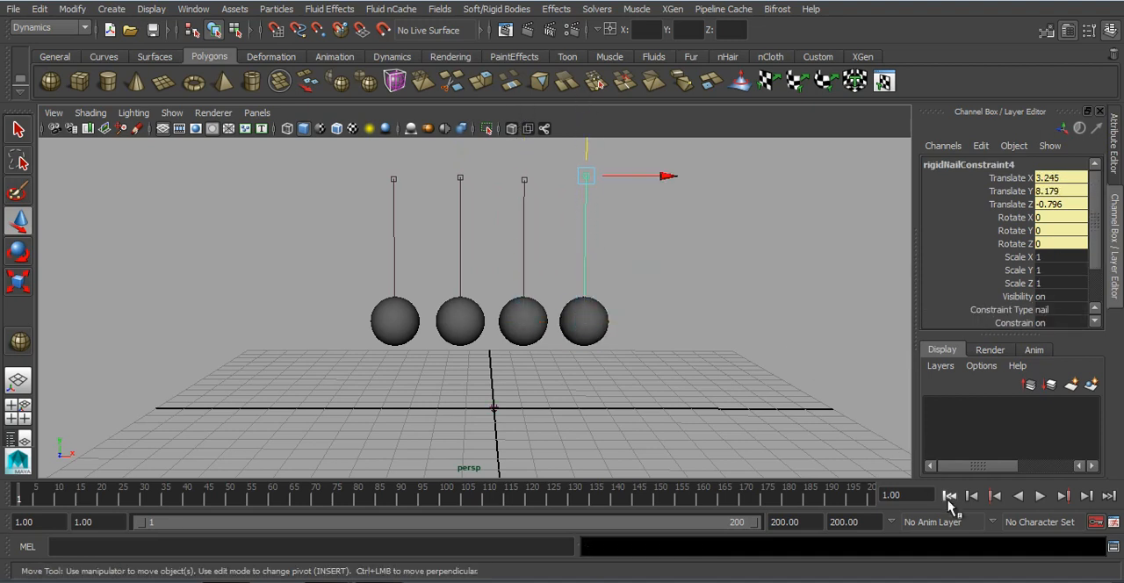
Step: Play the simulation of the four nailed spheres and return to frame 1
{"action": "left_click", "coordinate": [948, 496]}
{"action": "left_click", "coordinate": [1041, 496]}
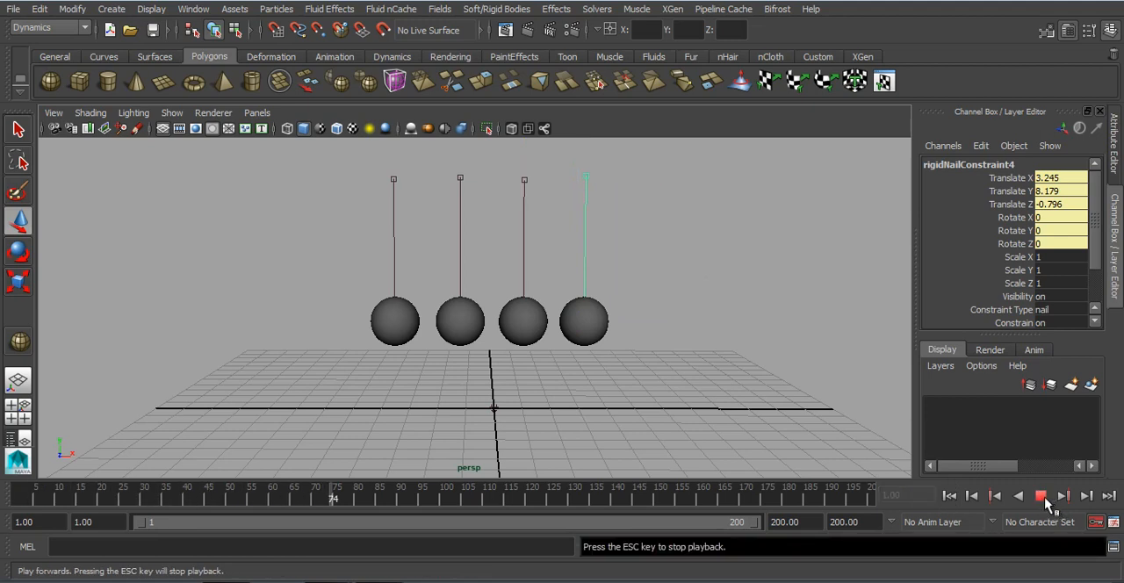
{"action": "left_click", "coordinate": [1042, 496]}
{"action": "left_click", "coordinate": [948, 496]}
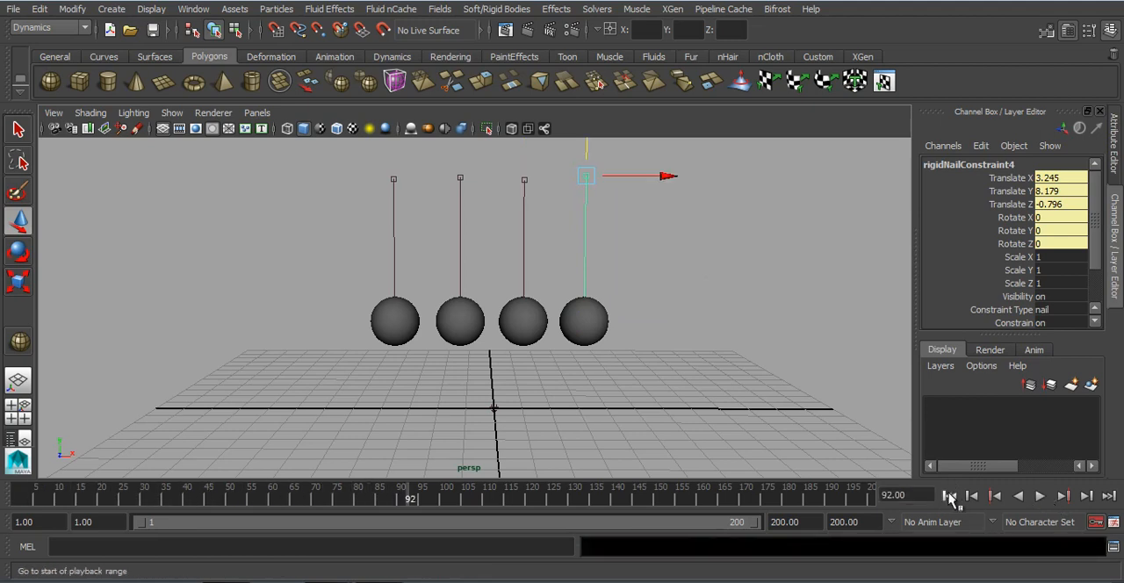
Step: Set the leftmost sphere's Initial Velocity X to -10 and play the swinging spheres twice, ending at frame 1
{"action": "left_click", "coordinate": [412, 317]}
{"action": "scroll", "coordinate": [1003, 272], "scroll_direction": "down", "scroll_amount": 3}
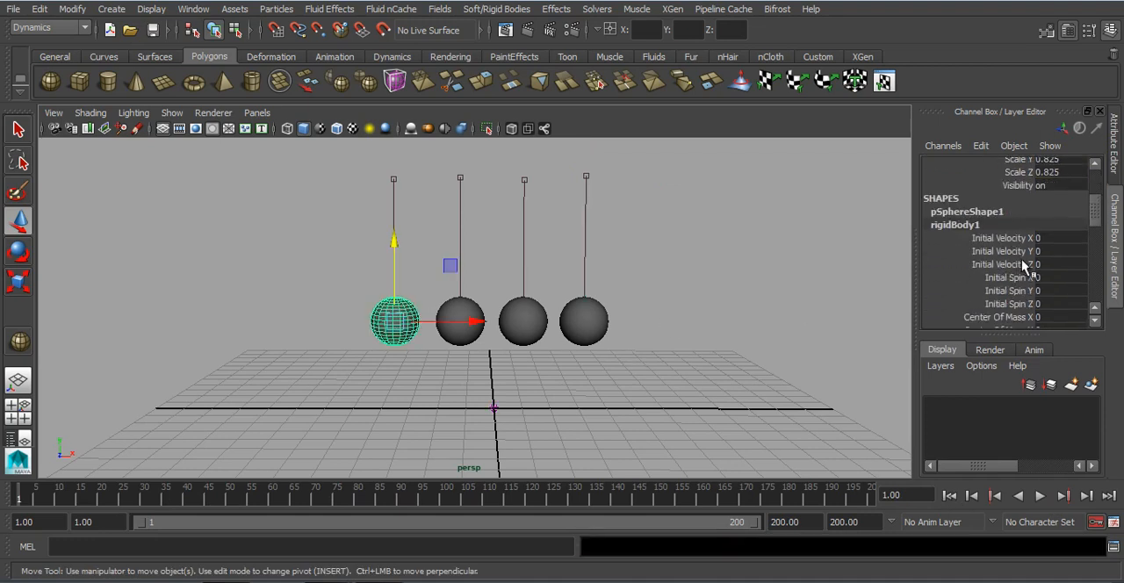
{"action": "left_click", "coordinate": [1063, 238]}
{"action": "left_click", "coordinate": [1041, 497]}
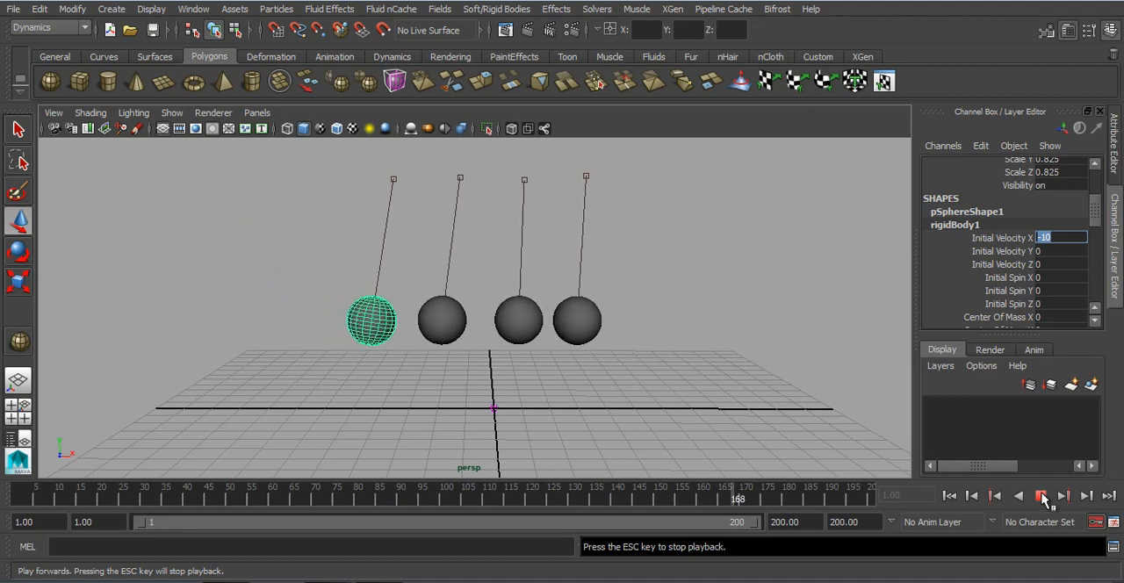
{"action": "left_click", "coordinate": [1041, 497]}
{"action": "left_click", "coordinate": [950, 496]}
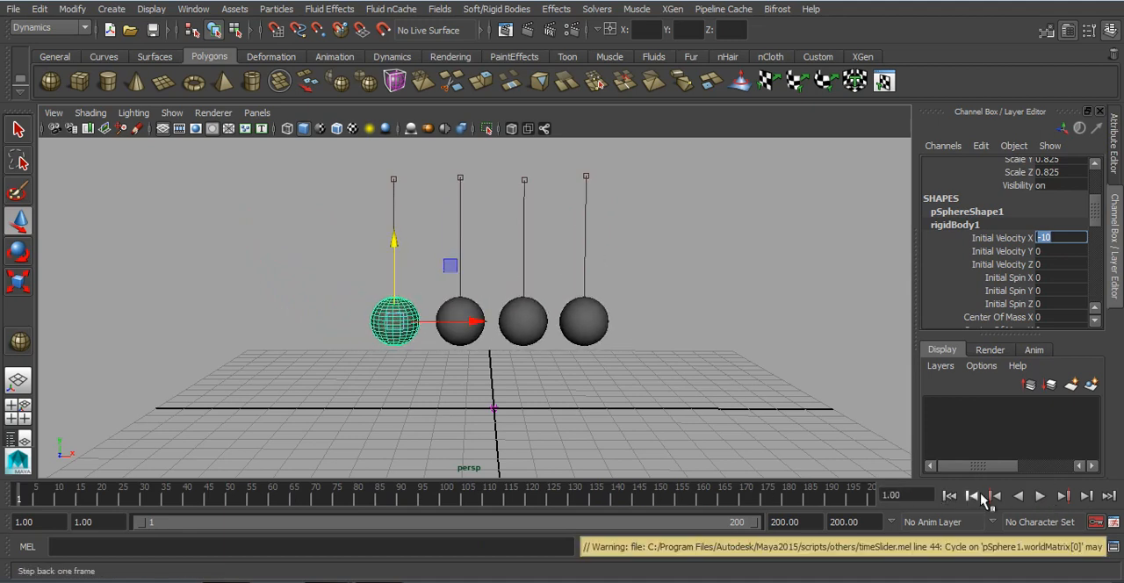
{"action": "left_click", "coordinate": [1039, 497]}
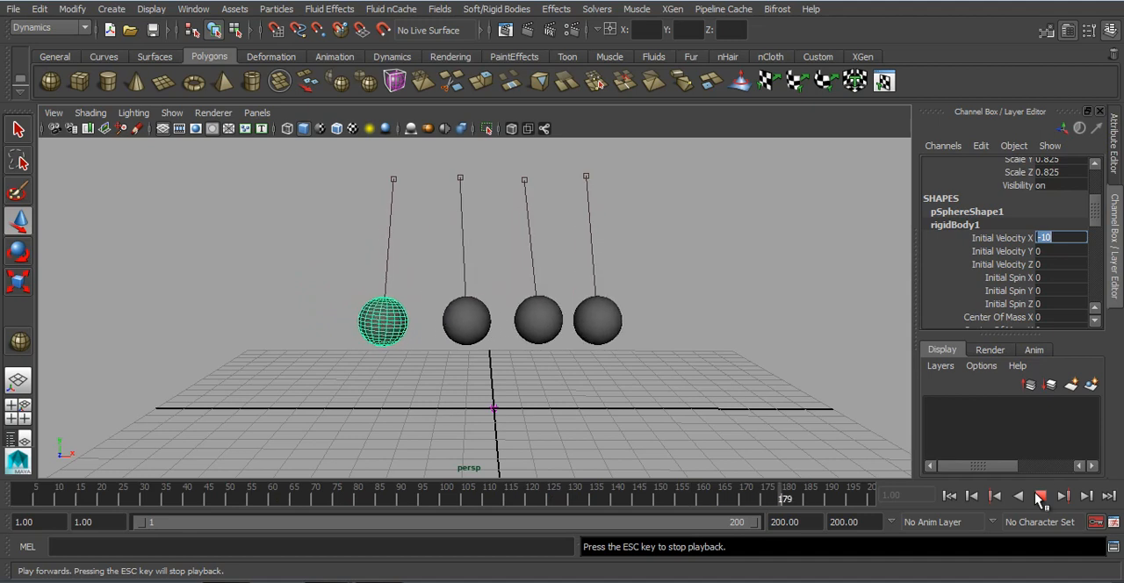
{"action": "left_click", "coordinate": [1040, 496]}
{"action": "left_click", "coordinate": [960, 501]}
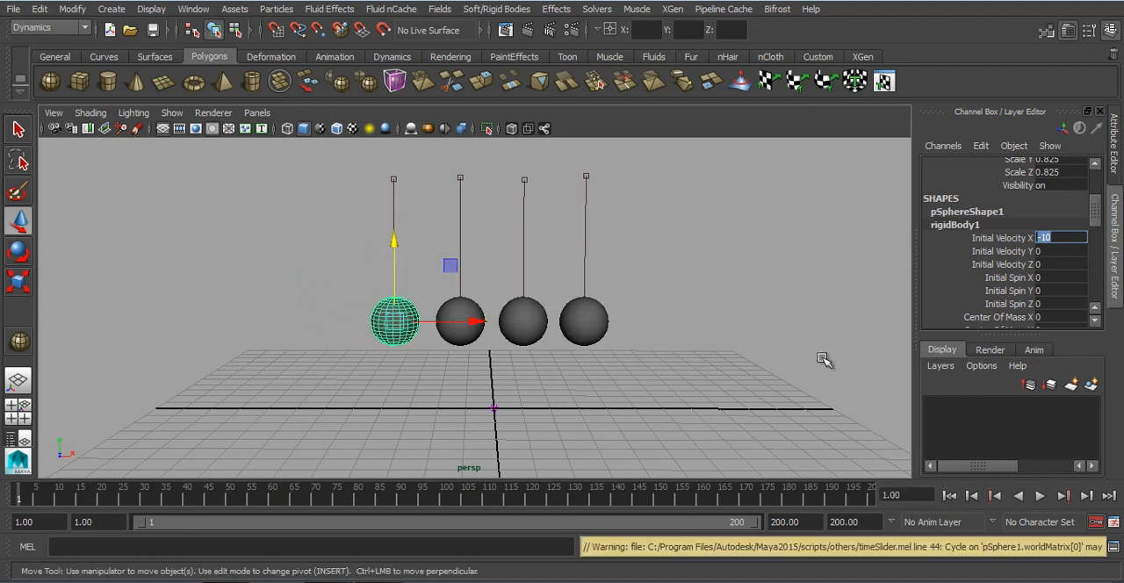
Step: Start a new empty scene in place of the hanging spheres
{"action": "left_click", "coordinate": [502, 9]}
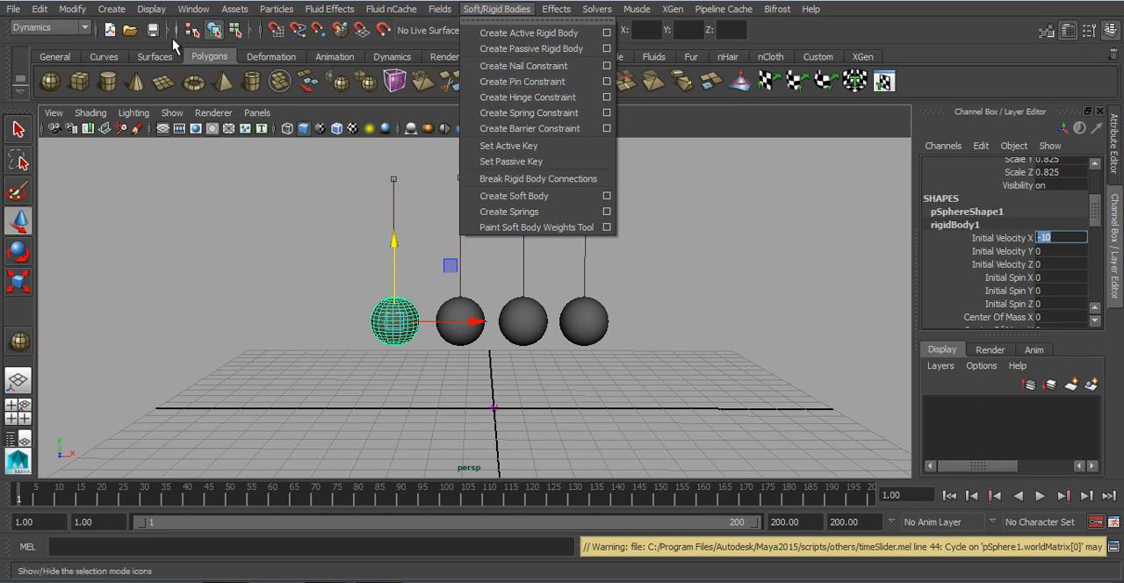
{"action": "left_click", "coordinate": [110, 31]}
{"action": "left_click", "coordinate": [559, 295]}
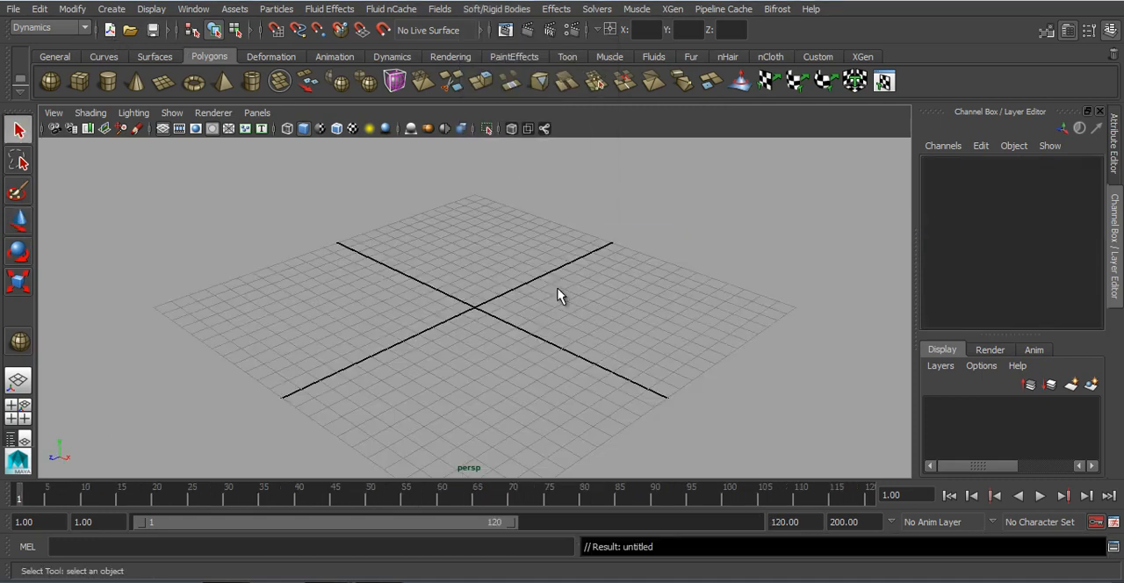
Step: Create a flat polygon box on the grid and duplicate it into a row of five, spaced about 2.17 units along X
{"action": "left_click", "coordinate": [101, 82]}
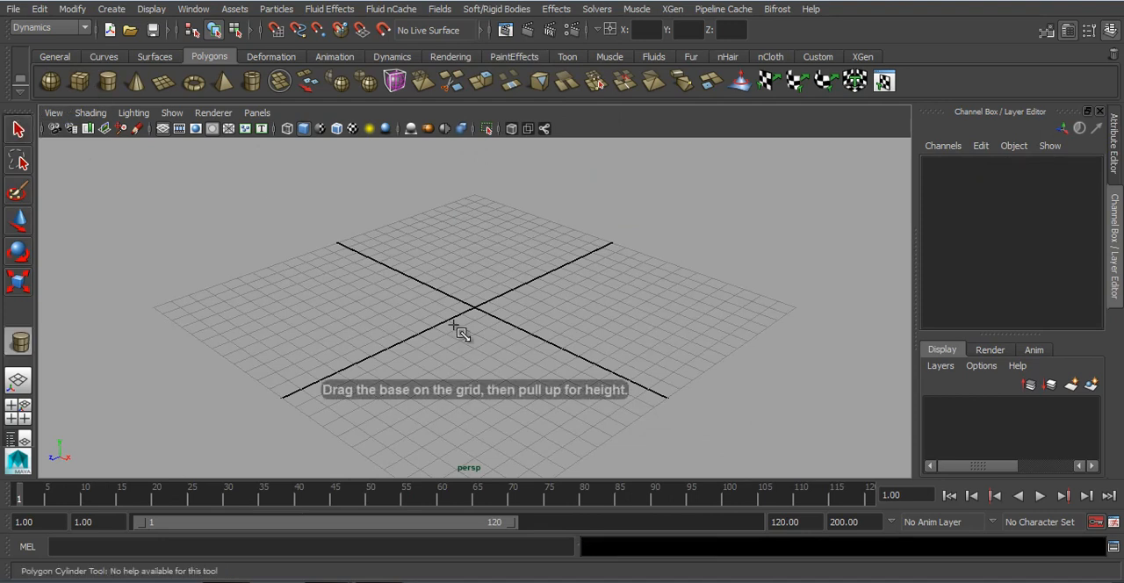
{"action": "left_click", "coordinate": [79, 82]}
{"action": "left_click_drag", "start_coordinate": [413, 289], "coordinate": [448, 281], "text": "alt"}
{"action": "left_click_drag", "start_coordinate": [472, 317], "coordinate": [559, 300], "text": "alt"}
{"action": "key", "text": "ctrl+d"}
{"action": "key", "text": "shift+d"}
{"action": "key", "text": "shift+d"}
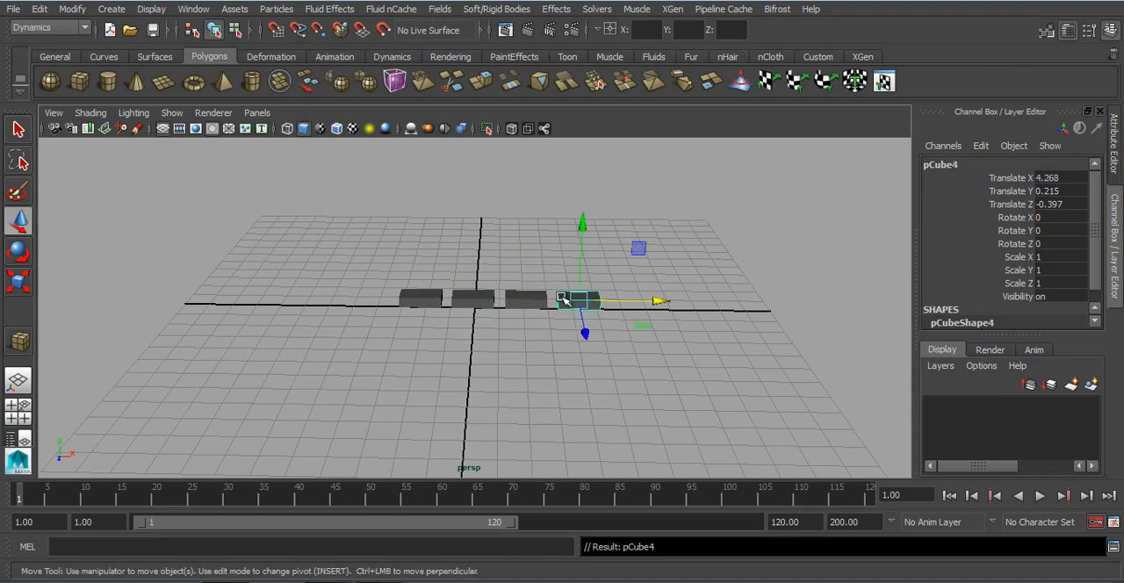
{"action": "key", "text": "shift+d"}
Step: Make the leftmost box an active rigid body and add a gravity field to it
{"action": "left_click", "coordinate": [420, 392]}
{"action": "left_click_drag", "start_coordinate": [419, 392], "coordinate": [419, 313], "text": "alt"}
{"action": "left_click_drag", "start_coordinate": [336, 274], "coordinate": [390, 373]}
{"action": "left_click_drag", "start_coordinate": [474, 361], "coordinate": [526, 363], "text": "alt"}
{"action": "left_click", "coordinate": [496, 8]}
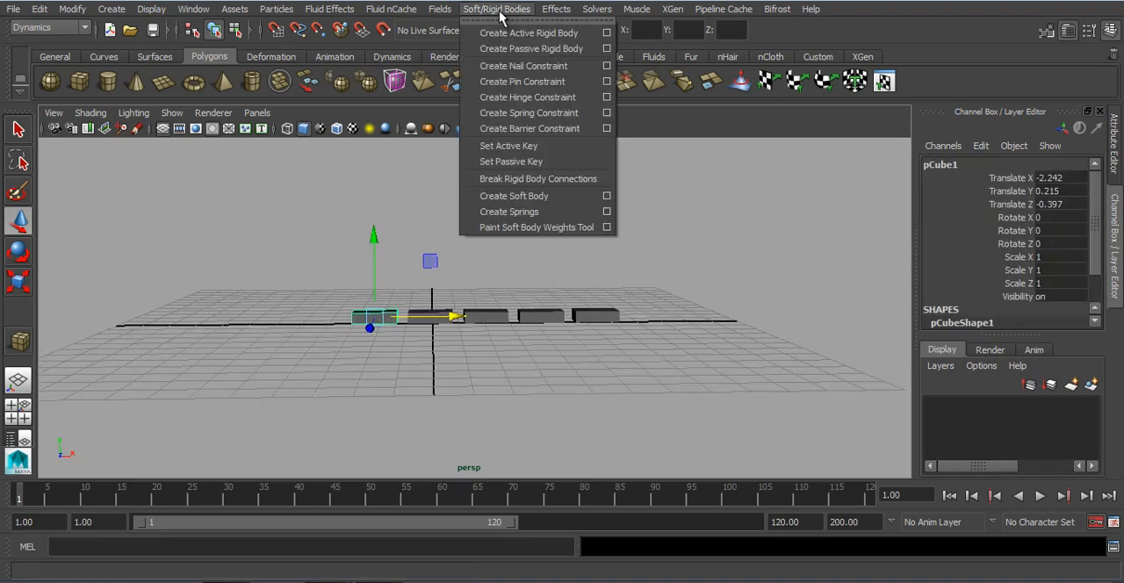
{"action": "left_click", "coordinate": [512, 35]}
{"action": "left_click", "coordinate": [439, 9]}
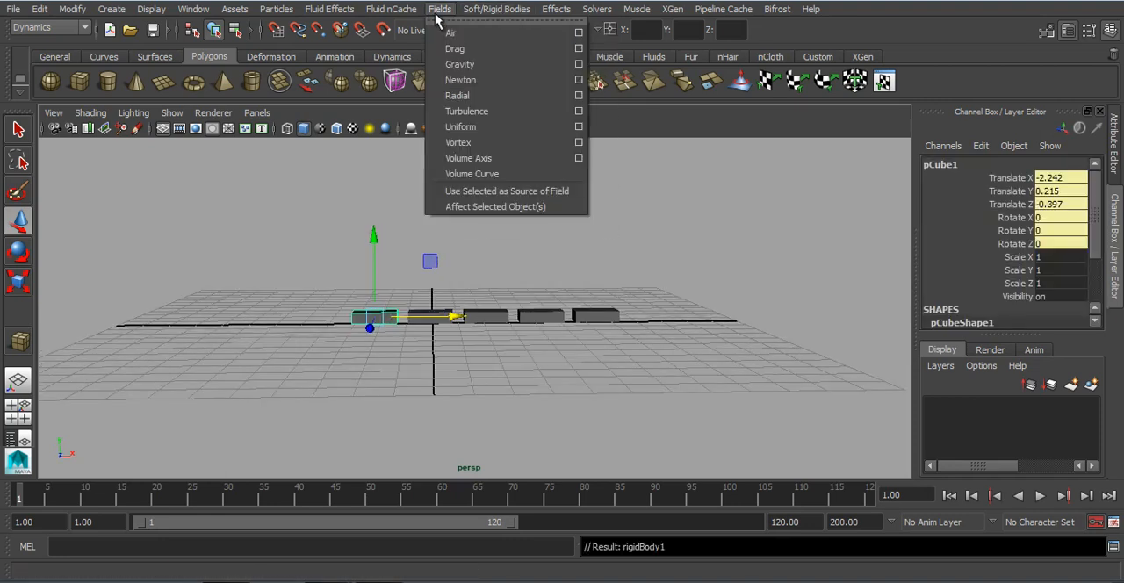
{"action": "left_click", "coordinate": [456, 67]}
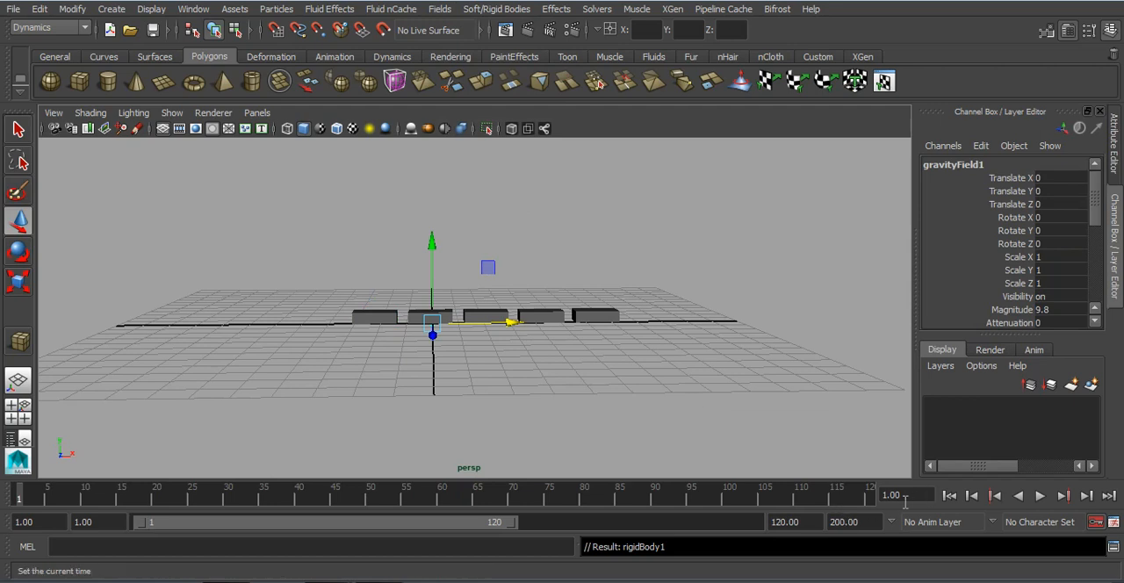
Step: Extend the playback range to frame 200, play the falling box and return to frame 1
{"action": "left_click_drag", "start_coordinate": [511, 529], "coordinate": [883, 524]}
{"action": "left_click", "coordinate": [949, 497]}
{"action": "left_click", "coordinate": [1041, 497]}
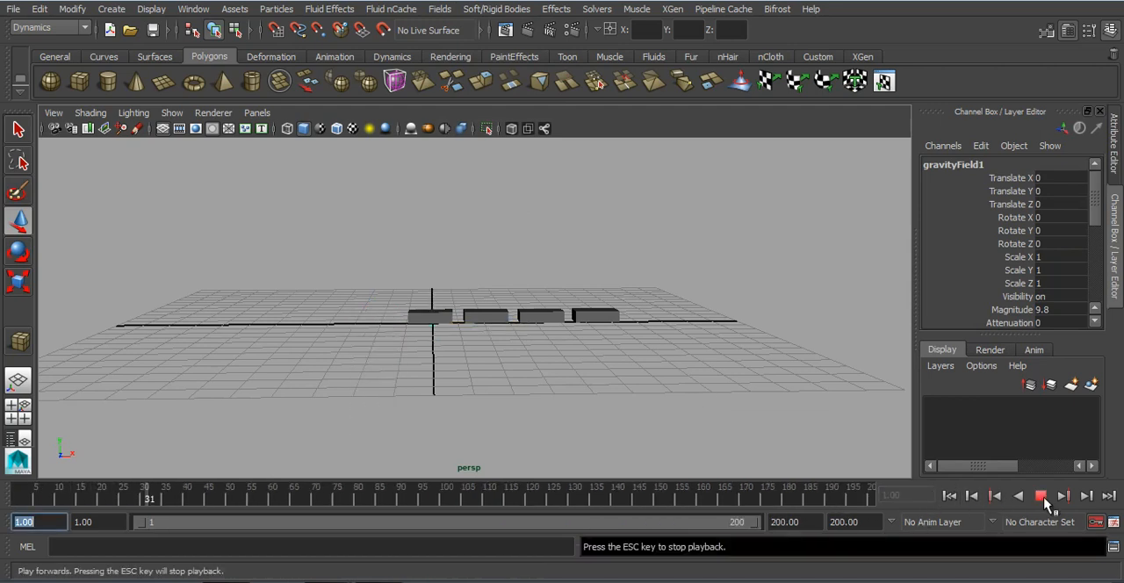
{"action": "left_click", "coordinate": [1041, 497]}
{"action": "left_click", "coordinate": [948, 497]}
Step: Make the rightmost box a passive rigid body and set a passive key on it at frame 1
{"action": "left_click_drag", "start_coordinate": [573, 264], "coordinate": [657, 361]}
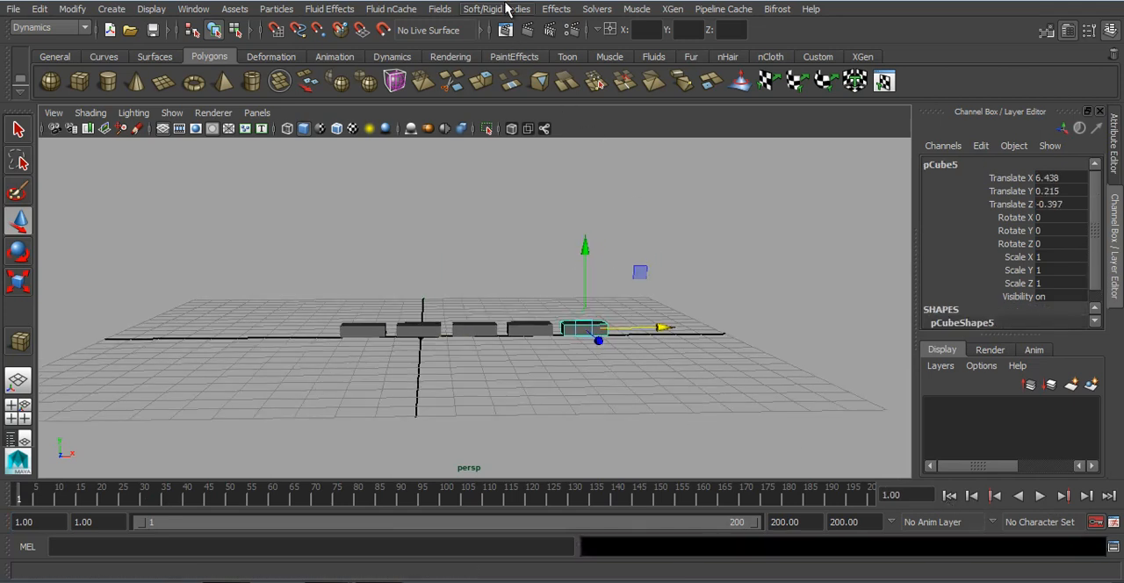
{"action": "left_click", "coordinate": [507, 9]}
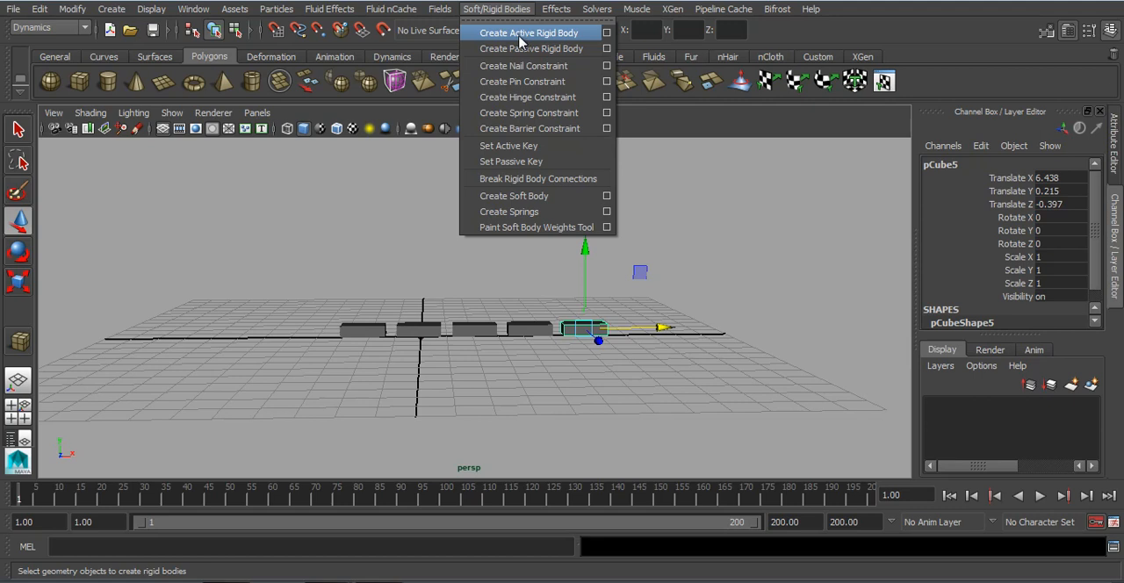
{"action": "left_click", "coordinate": [524, 48]}
{"action": "scroll", "coordinate": [632, 287], "scroll_direction": "down", "scroll_amount": 3}
{"action": "right_click_drag", "start_coordinate": [630, 333], "coordinate": [647, 377], "text": "alt"}
{"action": "middle_click_drag", "start_coordinate": [647, 378], "coordinate": [606, 395], "text": "alt"}
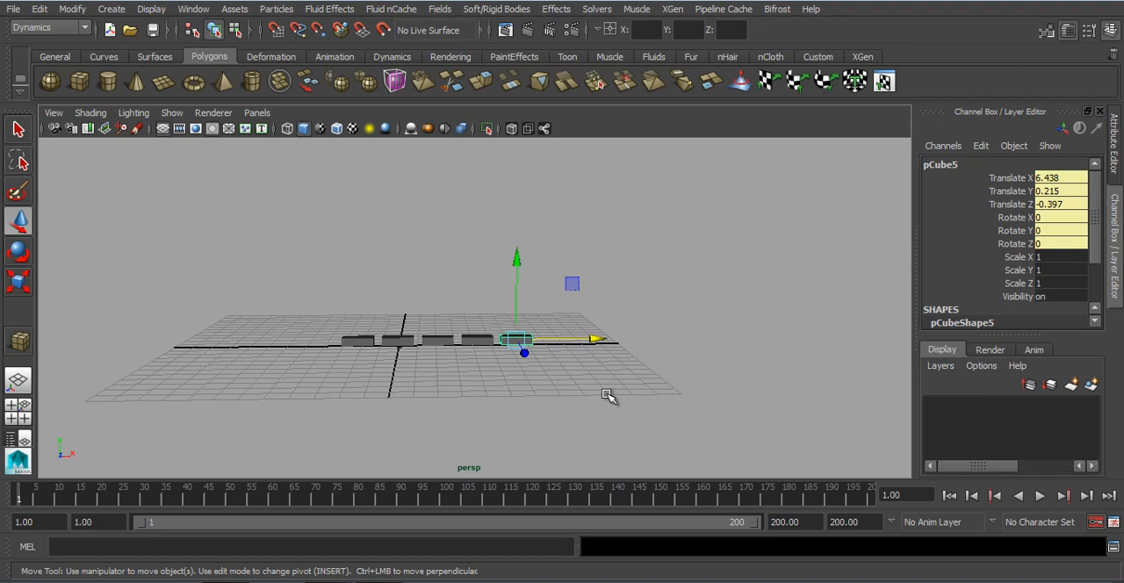
{"action": "left_click", "coordinate": [496, 9]}
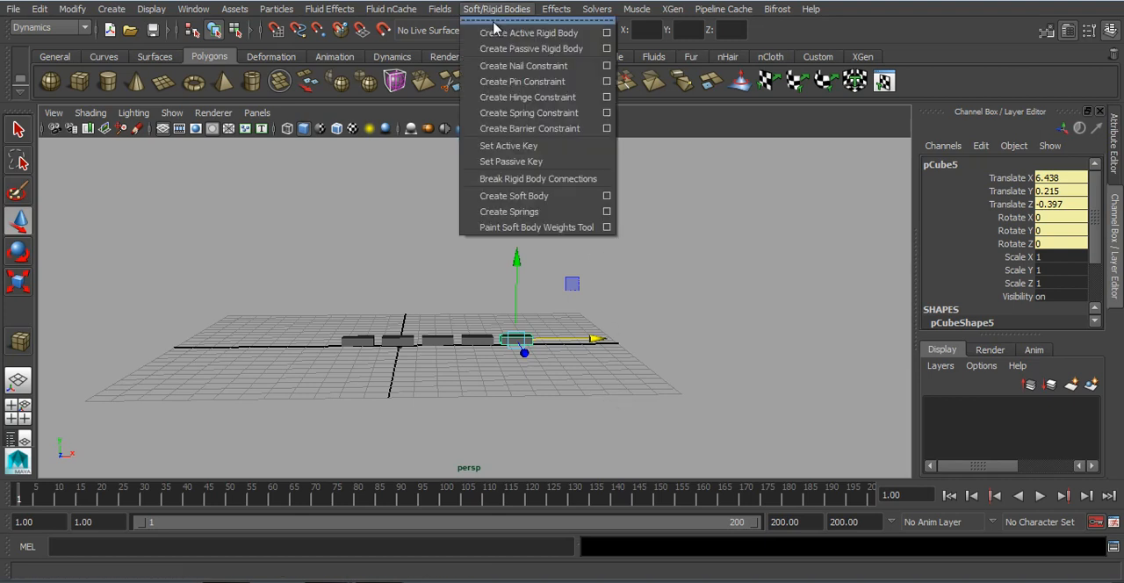
{"action": "left_click", "coordinate": [567, 163]}
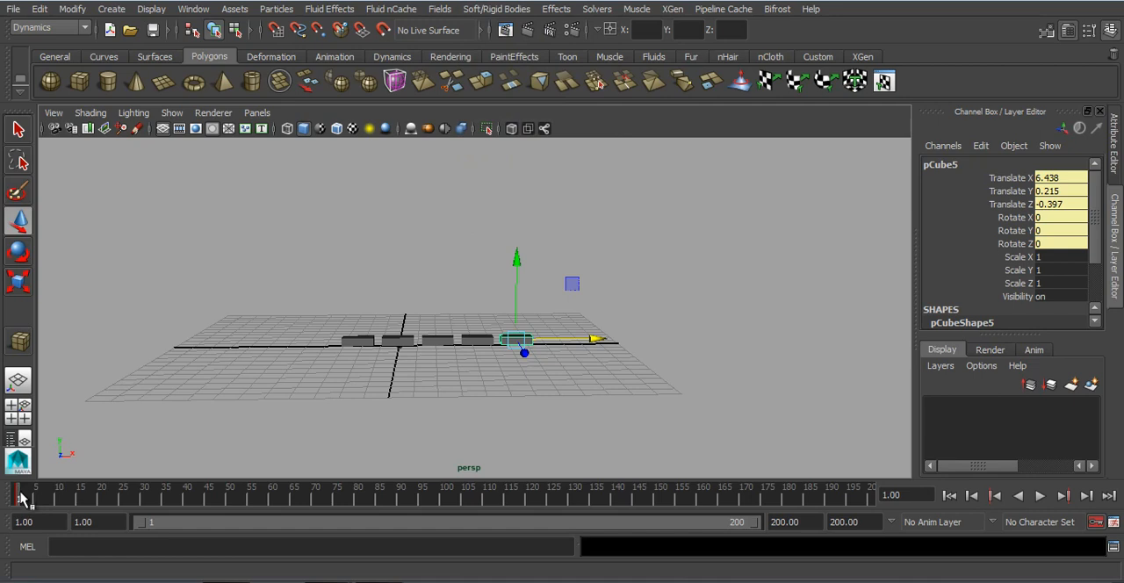
Step: Set a passive key at frame 30 with the rightmost box moved to about X 11.585, Y 6.915 and rotated about 89.483° in Z
{"action": "key", "text": "alt+v"}
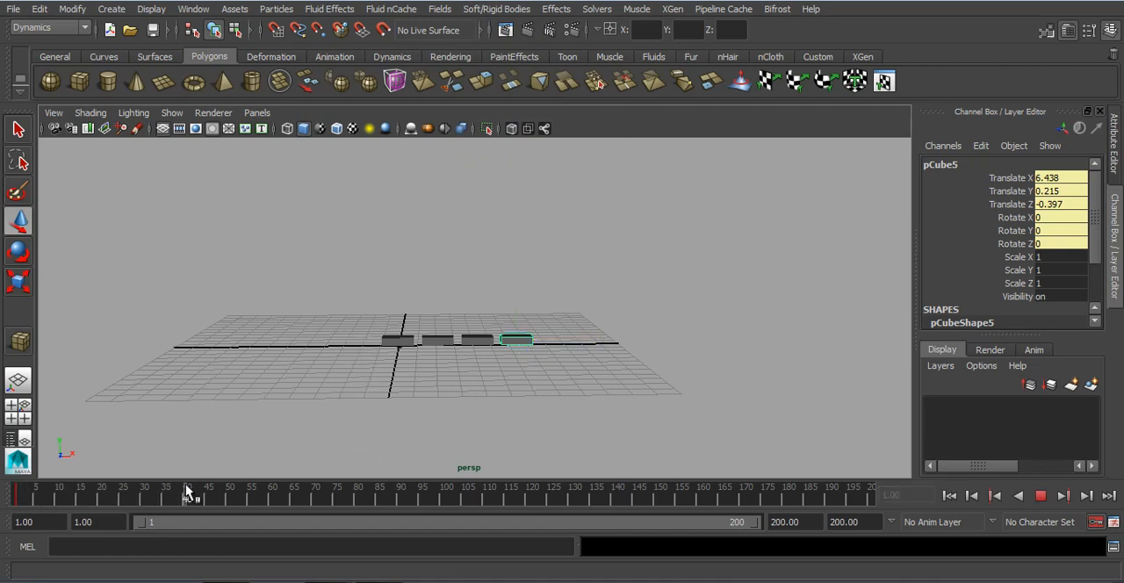
{"action": "key", "text": "alt+v"}
{"action": "left_click_drag", "start_coordinate": [527, 262], "coordinate": [518, 135]}
{"action": "left_click_drag", "start_coordinate": [594, 220], "coordinate": [698, 214]}
{"action": "key", "text": "e"}
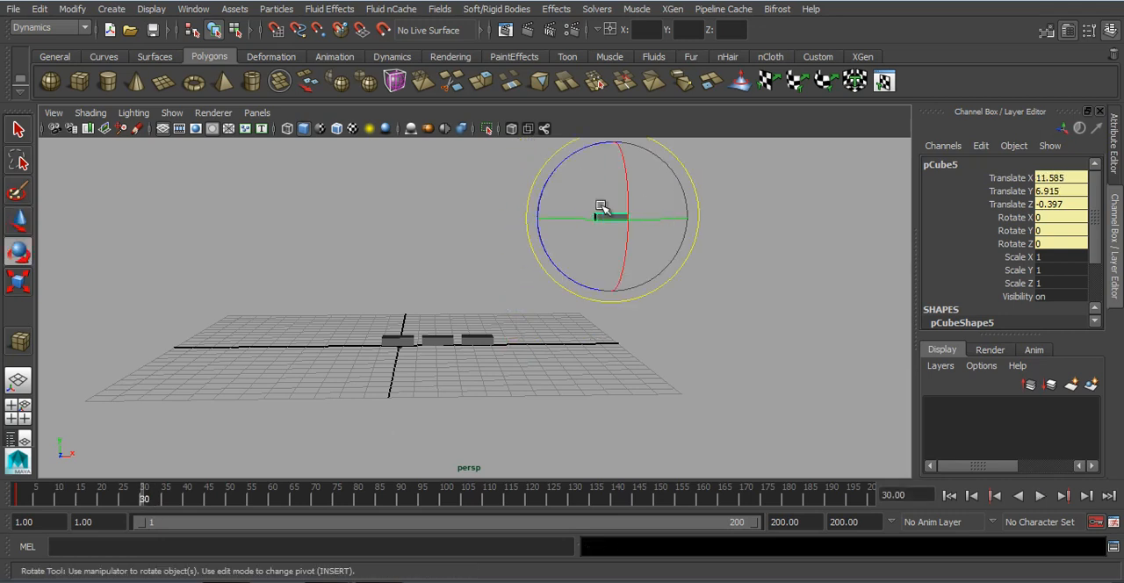
{"action": "left_click_drag", "start_coordinate": [570, 166], "coordinate": [581, 253]}
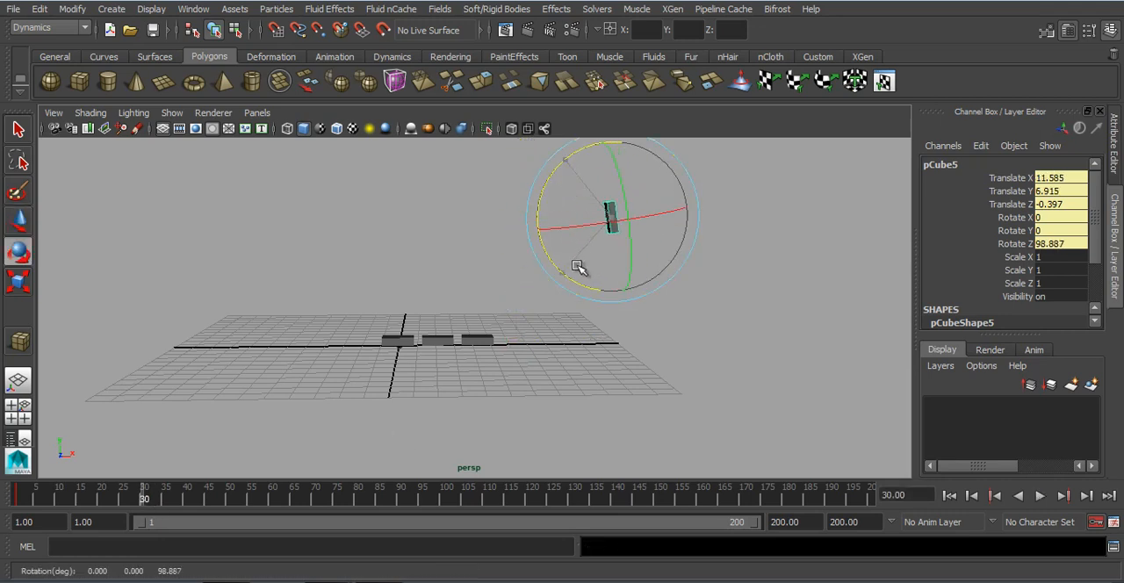
{"action": "left_click", "coordinate": [497, 9]}
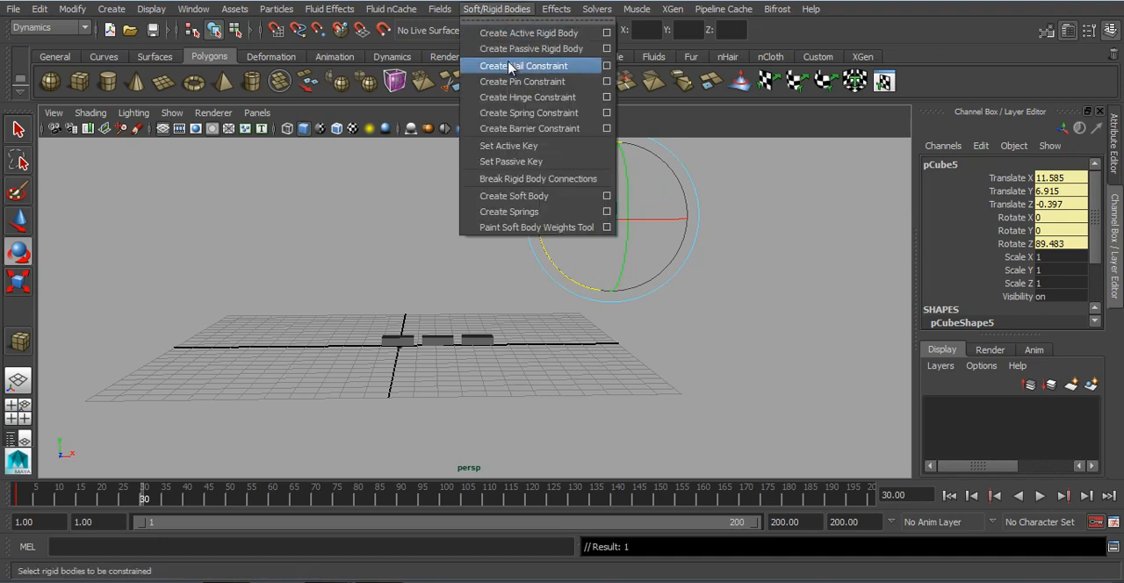
{"action": "left_click", "coordinate": [514, 163]}
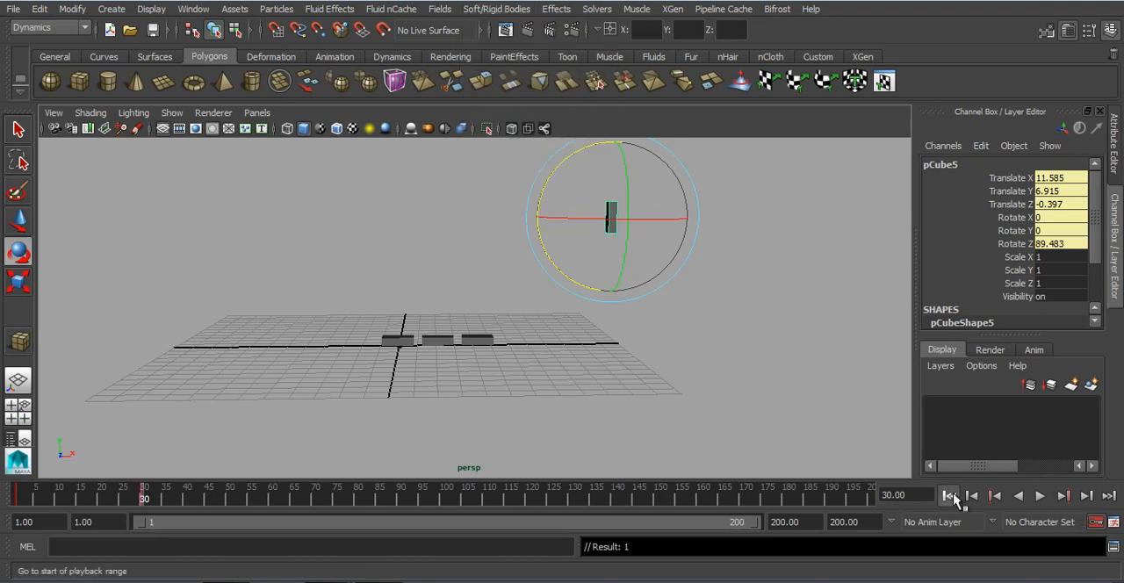
Step: Play the rightmost box's keyed motion alongside the falling box and return to frame 1
{"action": "left_click", "coordinate": [952, 497]}
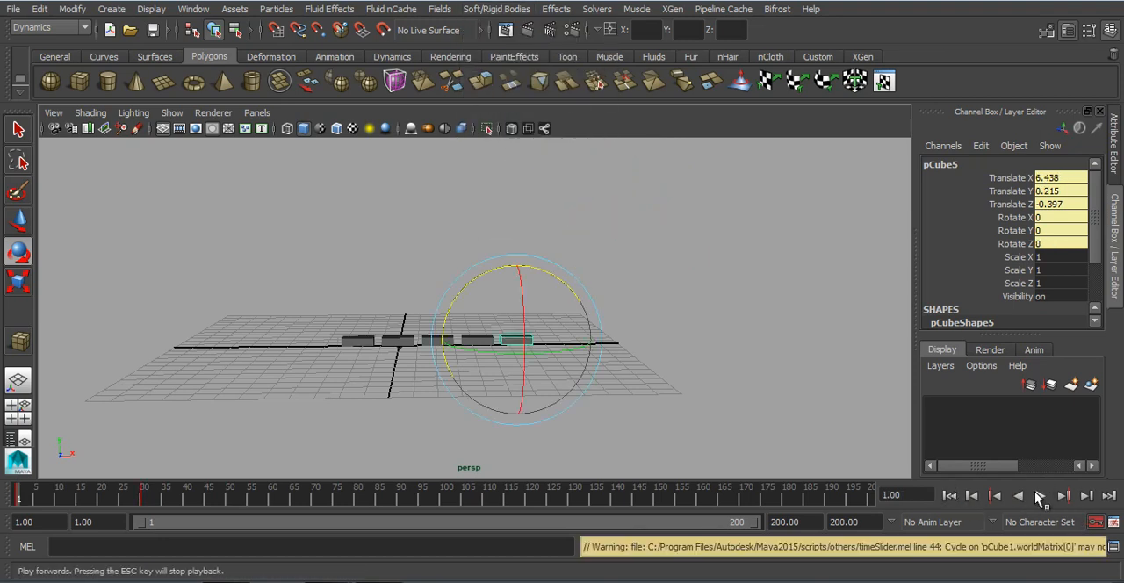
{"action": "left_click", "coordinate": [1039, 497]}
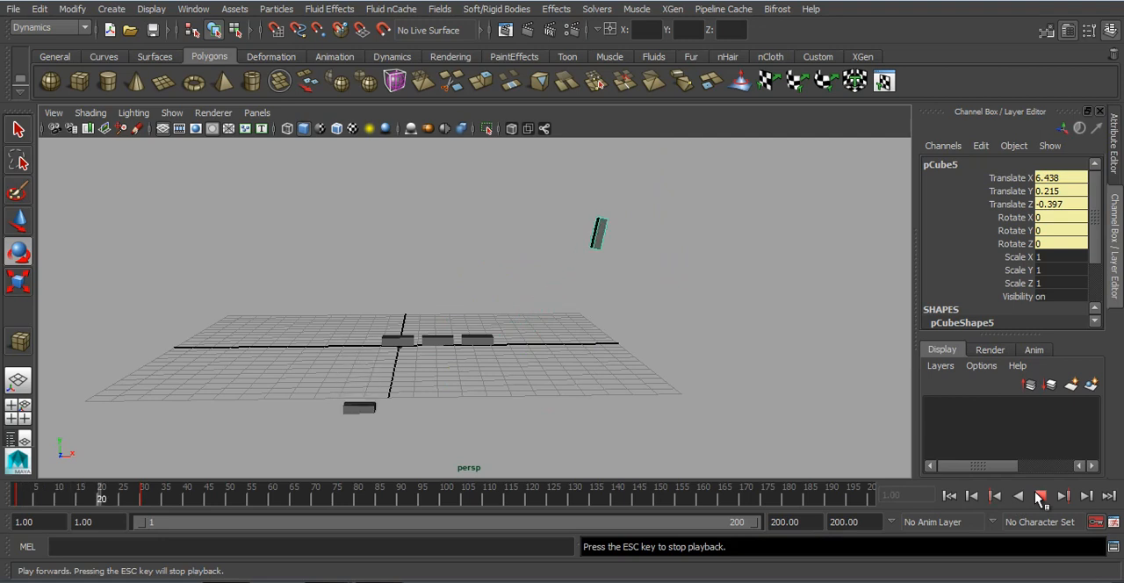
{"action": "left_click", "coordinate": [1040, 497]}
{"action": "left_click", "coordinate": [951, 497]}
Step: Move the rightmost box's passive key from frame 30 to frame 60 on the timeline
{"action": "left_click", "coordinate": [597, 397]}
{"action": "left_click_drag", "start_coordinate": [427, 375], "coordinate": [526, 301], "text": "alt"}
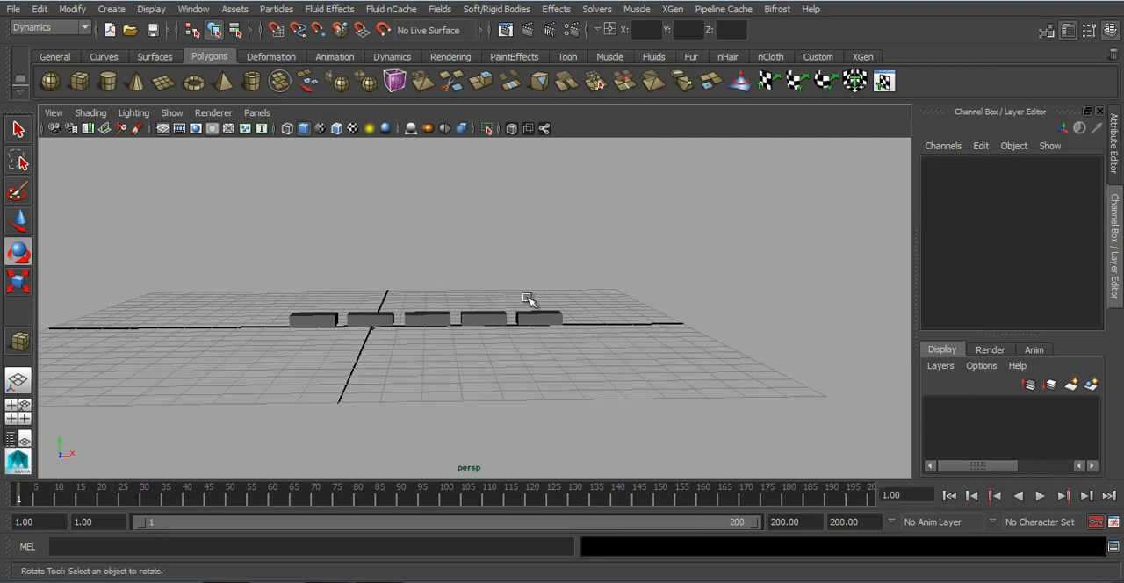
{"action": "left_click", "coordinate": [535, 314]}
{"action": "left_click", "coordinate": [145, 498]}
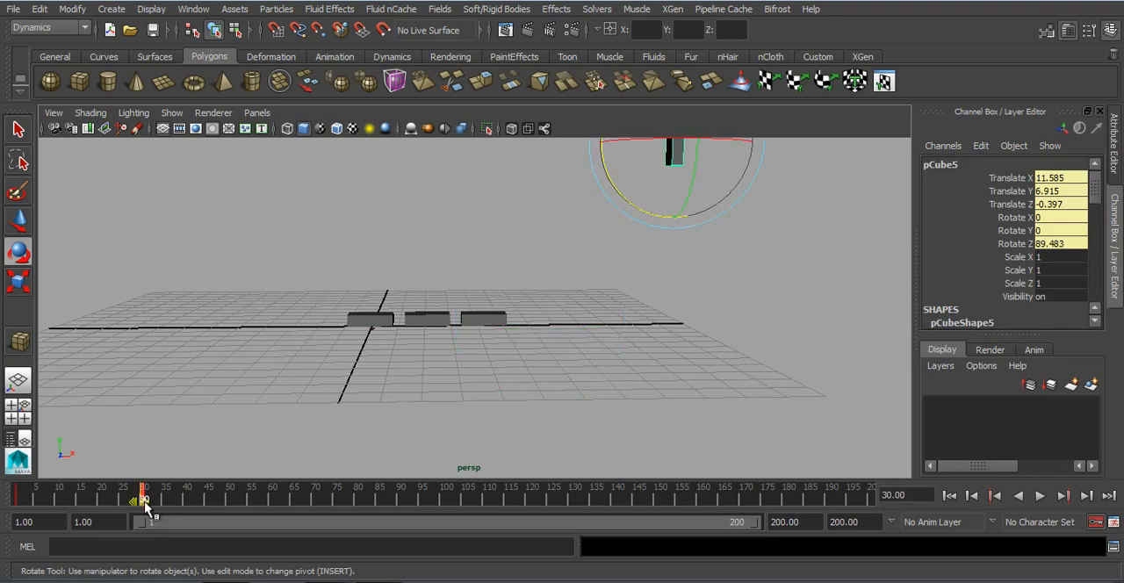
{"action": "left_click_drag", "start_coordinate": [145, 505], "coordinate": [192, 507]}
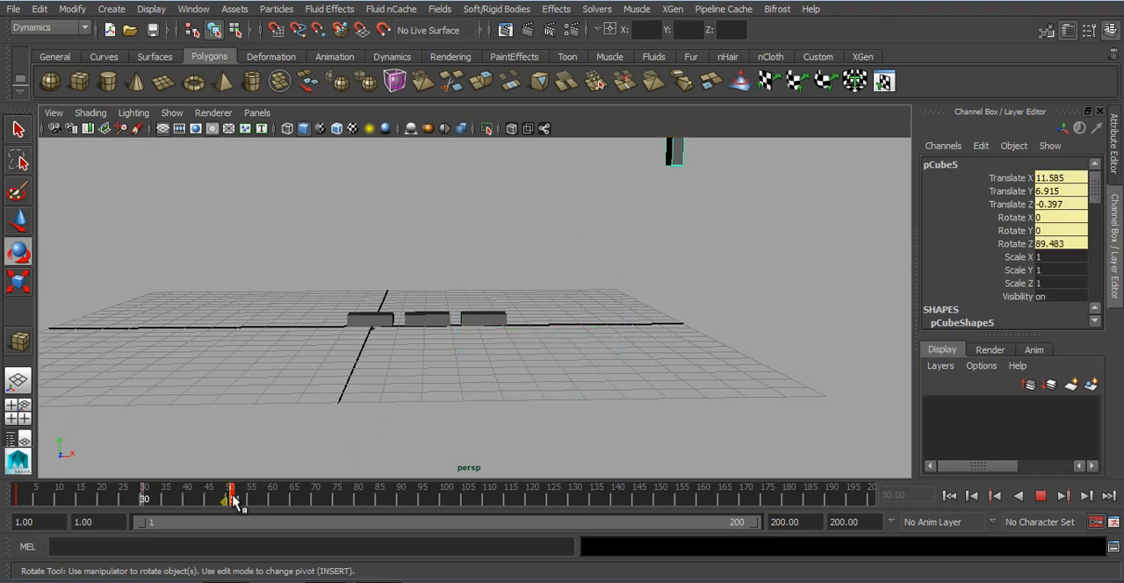
{"action": "left_click_drag", "start_coordinate": [269, 495], "coordinate": [269, 496]}
Step: Play the rightmost box's retimed motion beside the falling box from frame 1, and return to frame 1
{"action": "left_click_drag", "start_coordinate": [200, 496], "coordinate": [16, 500]}
{"action": "scroll", "coordinate": [592, 432], "scroll_direction": "down", "scroll_amount": 5}
{"action": "left_click_drag", "start_coordinate": [623, 421], "coordinate": [637, 444], "text": "alt"}
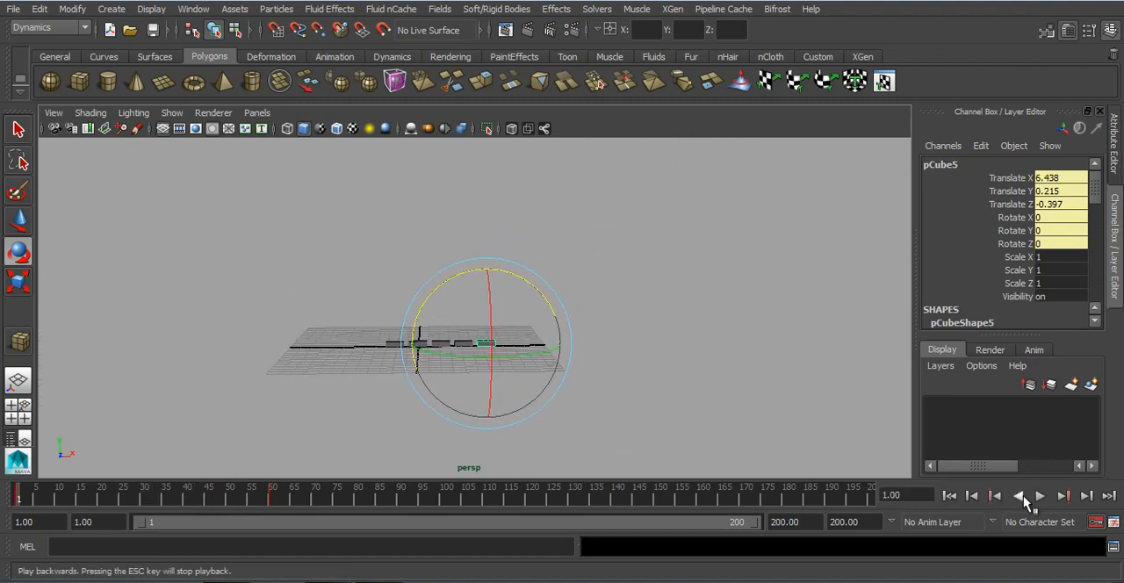
{"action": "left_click", "coordinate": [1040, 497]}
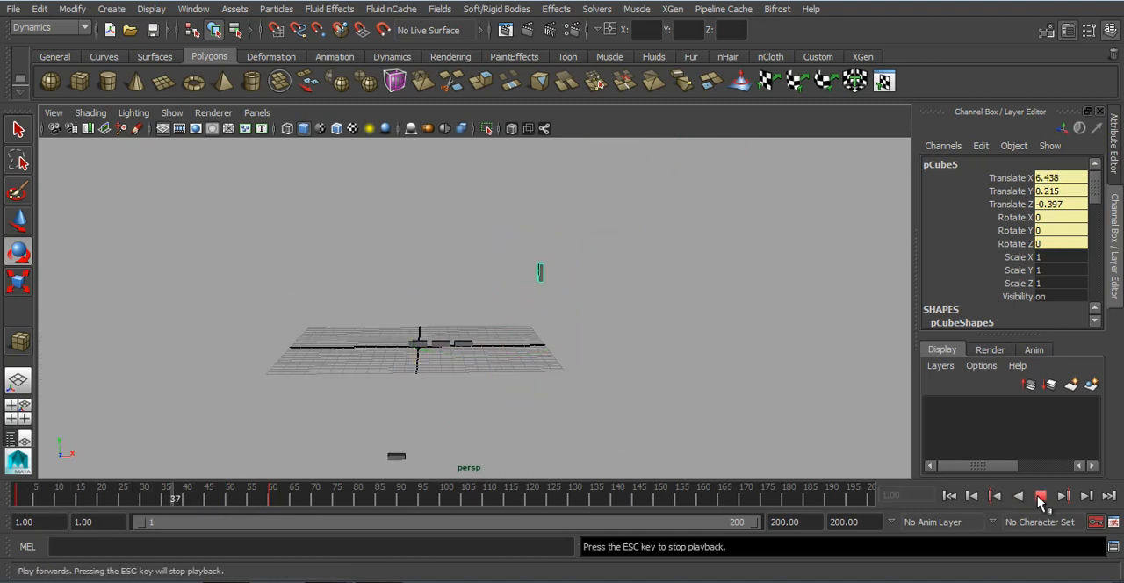
{"action": "left_click", "coordinate": [1039, 497]}
{"action": "left_click", "coordinate": [949, 499]}
Step: Try to create a pin constraint with the two leftmost boxes and the gravity field selected together
{"action": "right_click_drag", "start_coordinate": [482, 374], "coordinate": [624, 469], "text": "alt"}
{"action": "middle_click_drag", "start_coordinate": [387, 439], "coordinate": [446, 386], "text": "alt"}
{"action": "right_click_drag", "start_coordinate": [334, 402], "coordinate": [483, 406], "text": "alt"}
{"action": "middle_click_drag", "start_coordinate": [402, 396], "coordinate": [441, 357], "text": "alt"}
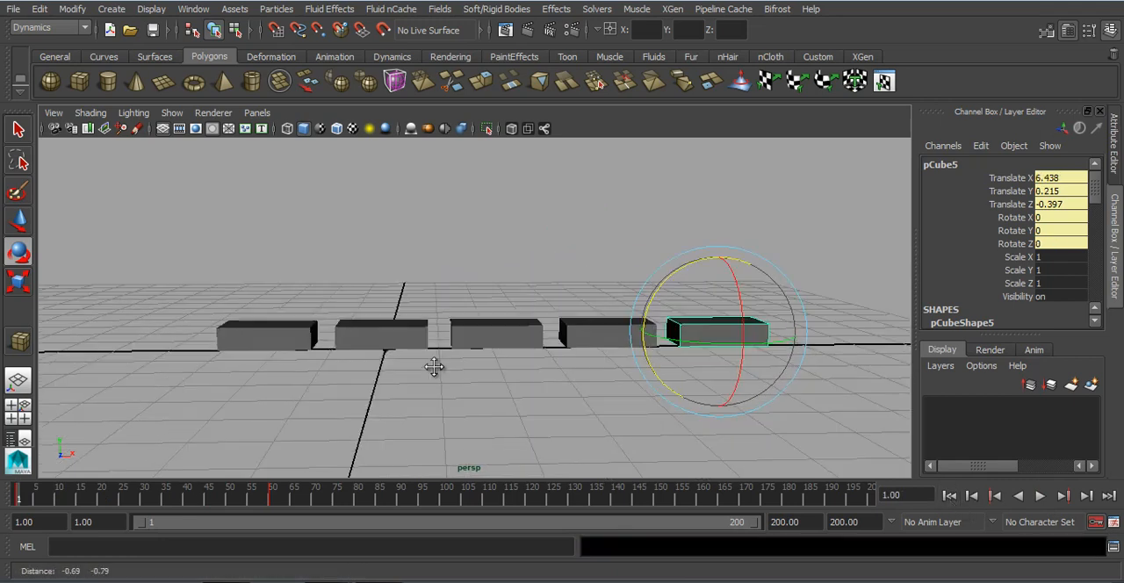
{"action": "right_click_drag", "start_coordinate": [295, 400], "coordinate": [374, 401], "text": "alt"}
{"action": "middle_click_drag", "start_coordinate": [377, 402], "coordinate": [387, 399], "text": "alt"}
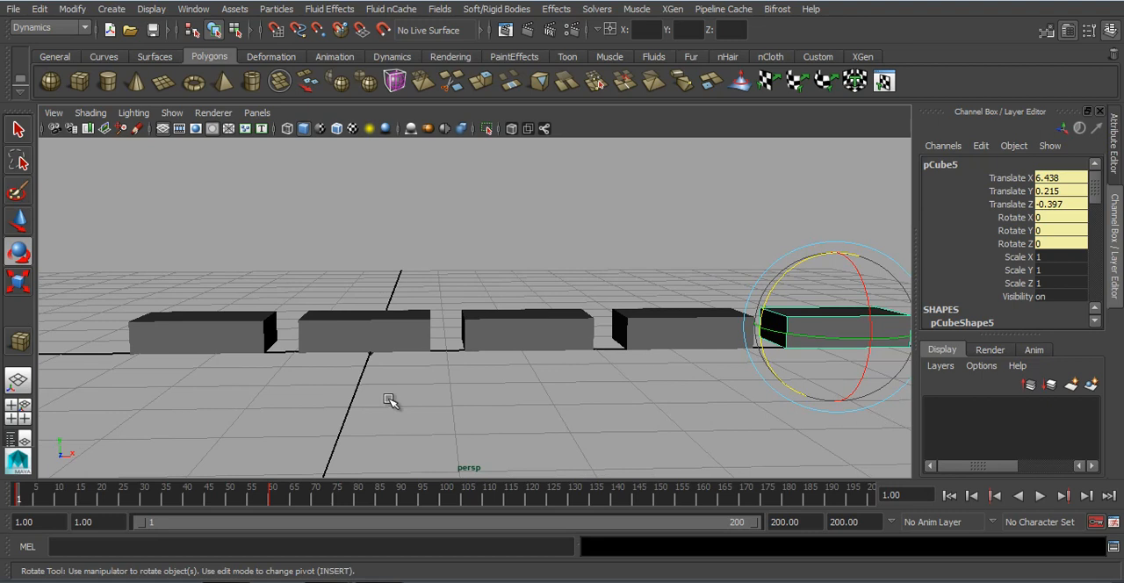
{"action": "scroll", "coordinate": [390, 400], "scroll_direction": "down", "scroll_amount": 2}
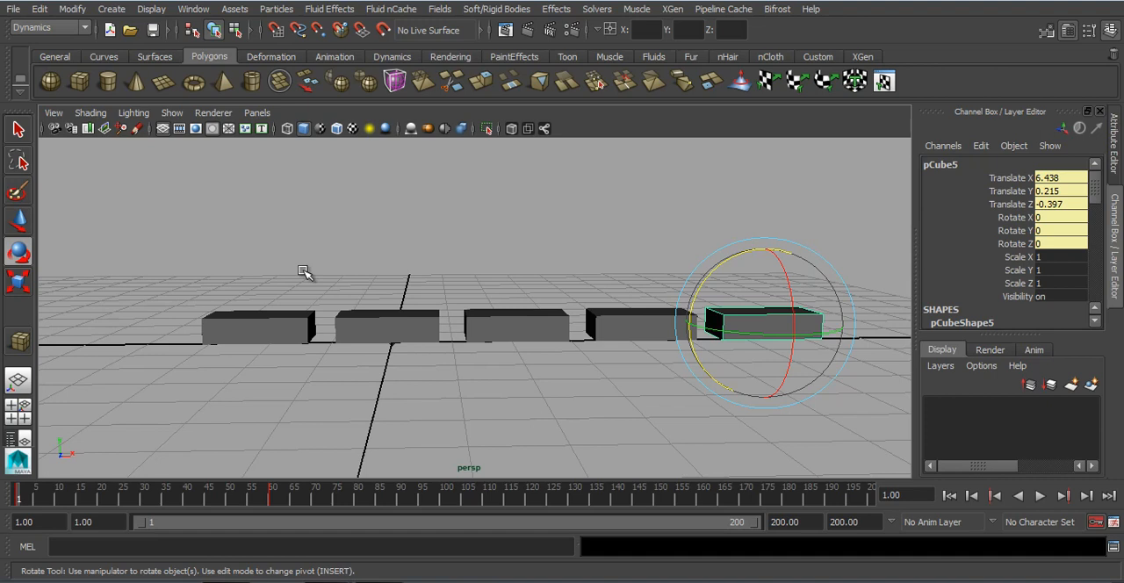
{"action": "left_click_drag", "start_coordinate": [159, 463], "coordinate": [158, 462]}
{"action": "left_click", "coordinate": [420, 419]}
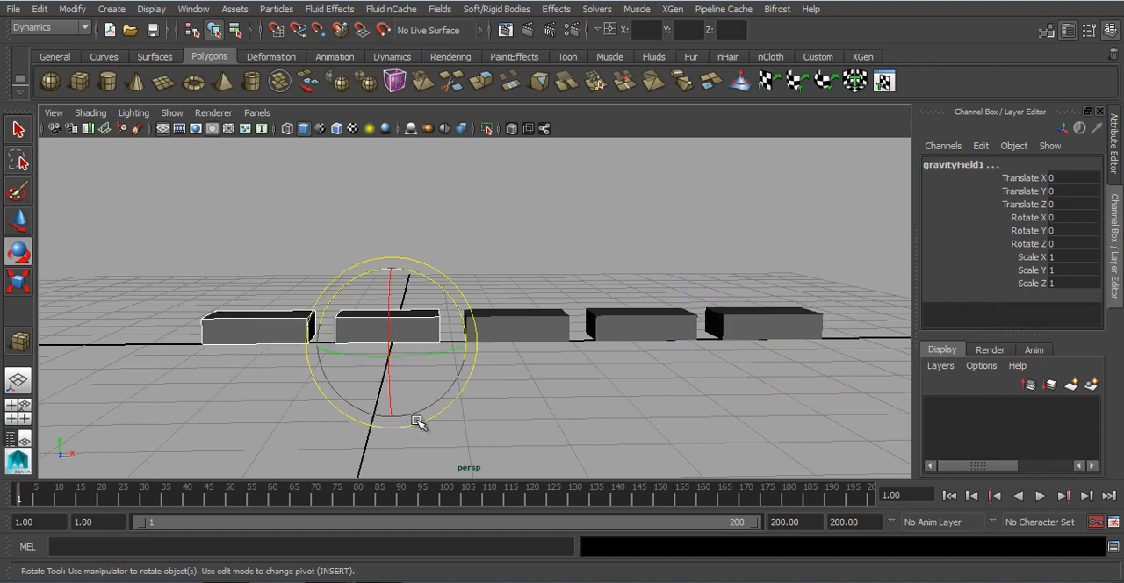
{"action": "left_click", "coordinate": [517, 10]}
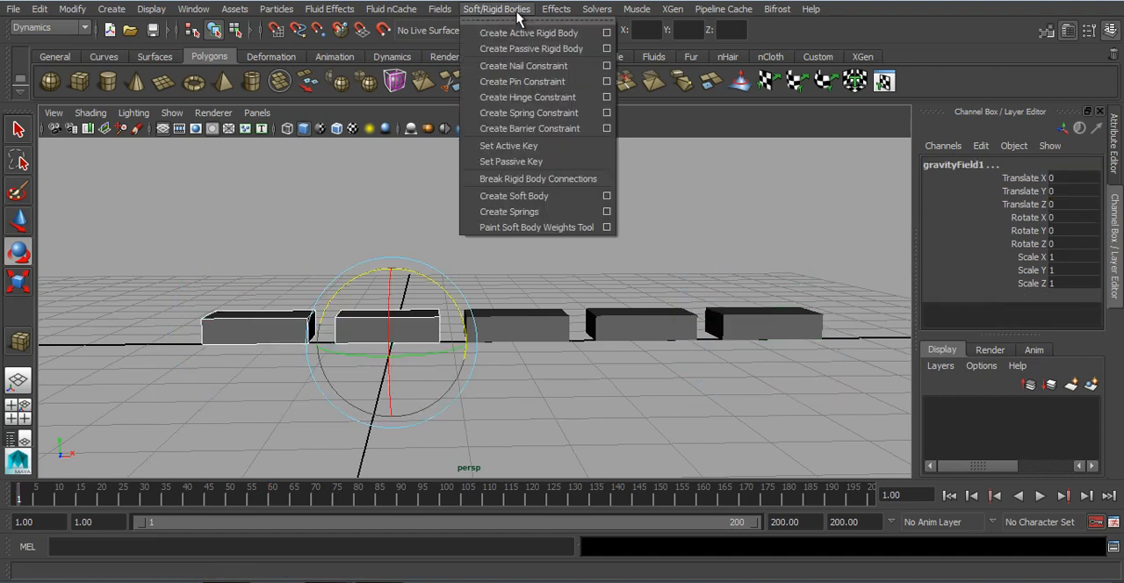
{"action": "left_click", "coordinate": [523, 82]}
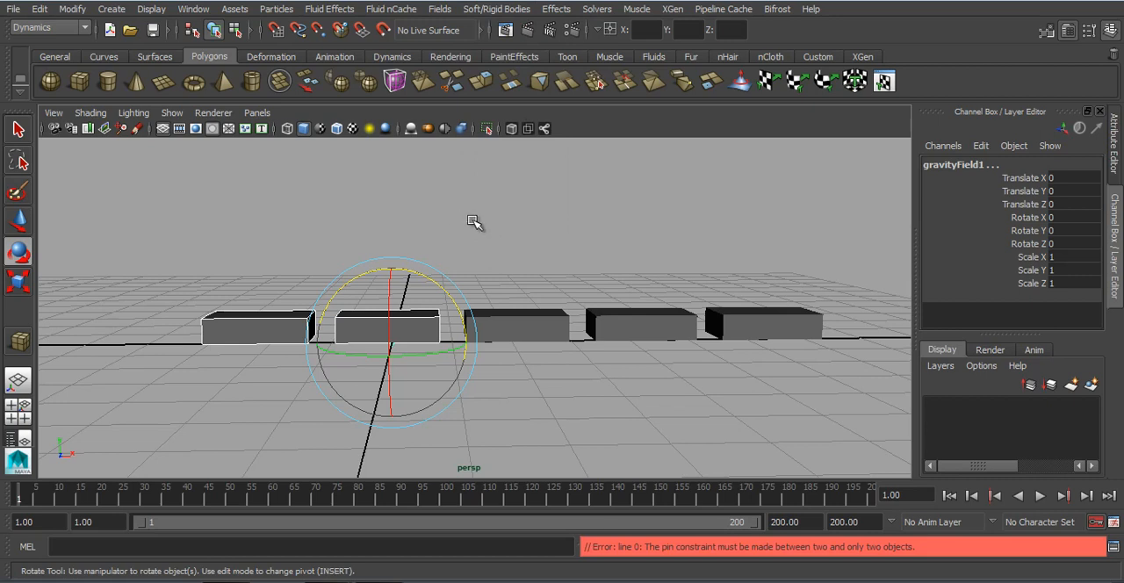
{"action": "left_click", "coordinate": [461, 260]}
Step: Create a pin constraint between only the leftmost box and the second box
{"action": "middle_click_drag", "start_coordinate": [382, 360], "coordinate": [421, 336], "text": "alt"}
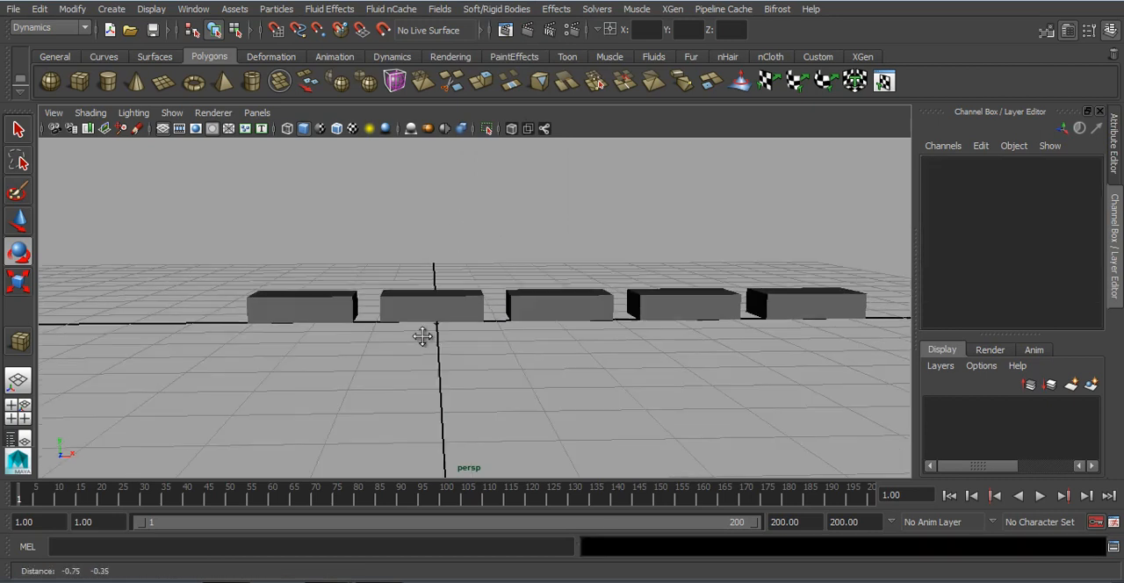
{"action": "left_click", "coordinate": [350, 305]}
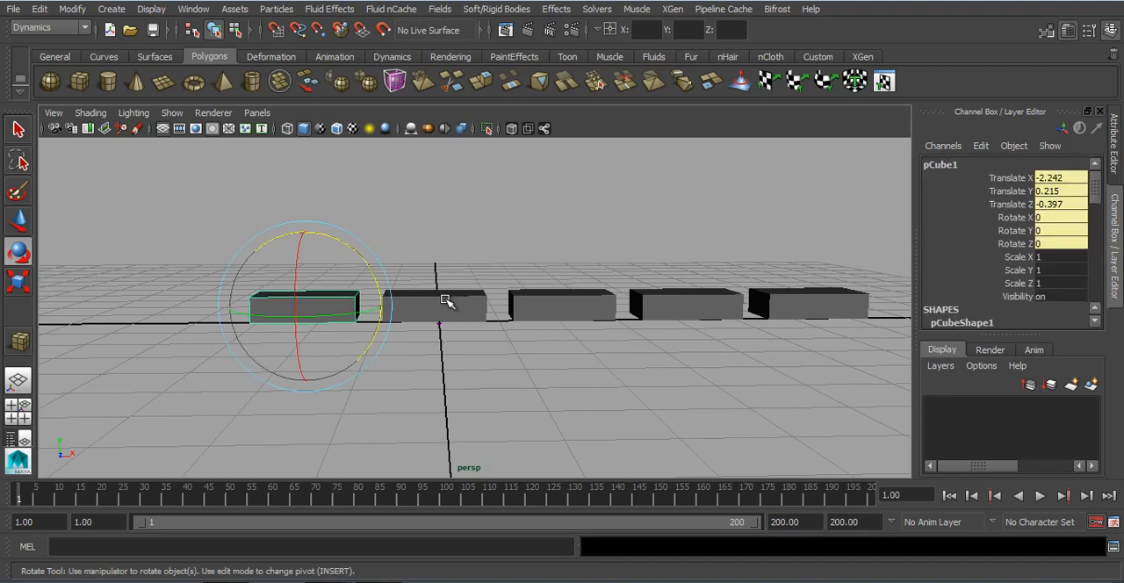
{"action": "left_click", "coordinate": [446, 301], "text": "shift"}
{"action": "left_click", "coordinate": [496, 9]}
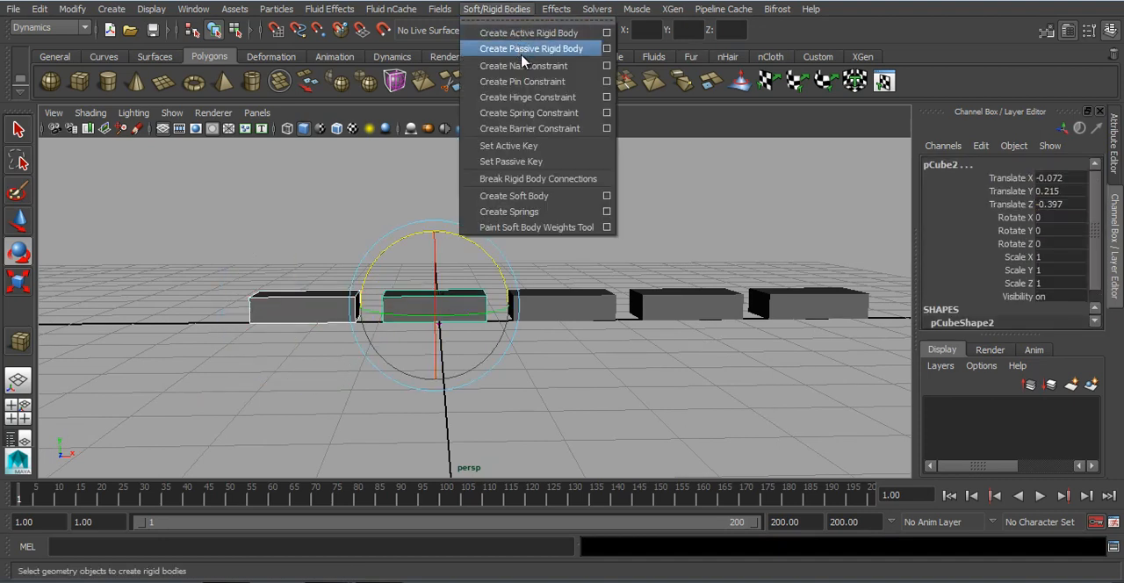
{"action": "left_click", "coordinate": [517, 86]}
{"action": "left_click", "coordinate": [467, 188]}
Step: Create a pin constraint between the second and third boxes from the left
{"action": "scroll", "coordinate": [395, 323], "scroll_direction": "up", "scroll_amount": 4}
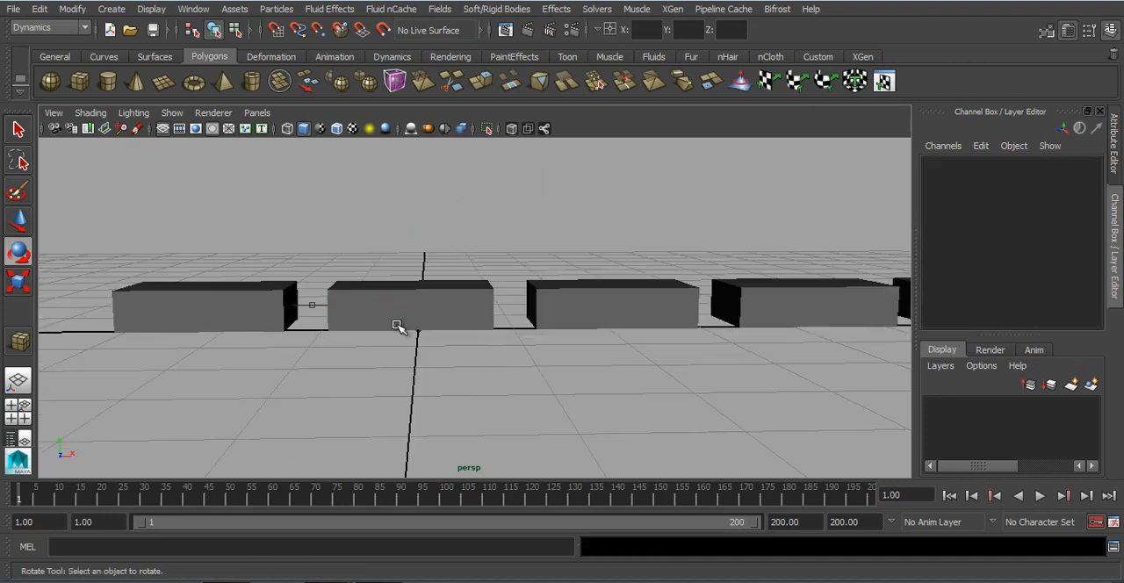
{"action": "middle_click_drag", "start_coordinate": [395, 322], "coordinate": [548, 283], "text": "alt"}
{"action": "scroll", "coordinate": [548, 283], "scroll_direction": "up", "scroll_amount": 6}
{"action": "middle_click_drag", "start_coordinate": [665, 355], "coordinate": [281, 352], "text": "alt"}
{"action": "left_click", "coordinate": [301, 242]}
{"action": "left_click", "coordinate": [692, 240], "text": "shift"}
{"action": "scroll", "coordinate": [646, 279], "scroll_direction": "down", "scroll_amount": 4}
{"action": "key", "text": "g"}
{"action": "middle_click_drag", "start_coordinate": [740, 318], "coordinate": [389, 271], "text": "alt"}
Step: Create pin constraints joining the third box to the fourth and the fourth box to the fifth
{"action": "scroll", "coordinate": [389, 271], "scroll_direction": "down", "scroll_amount": 2}
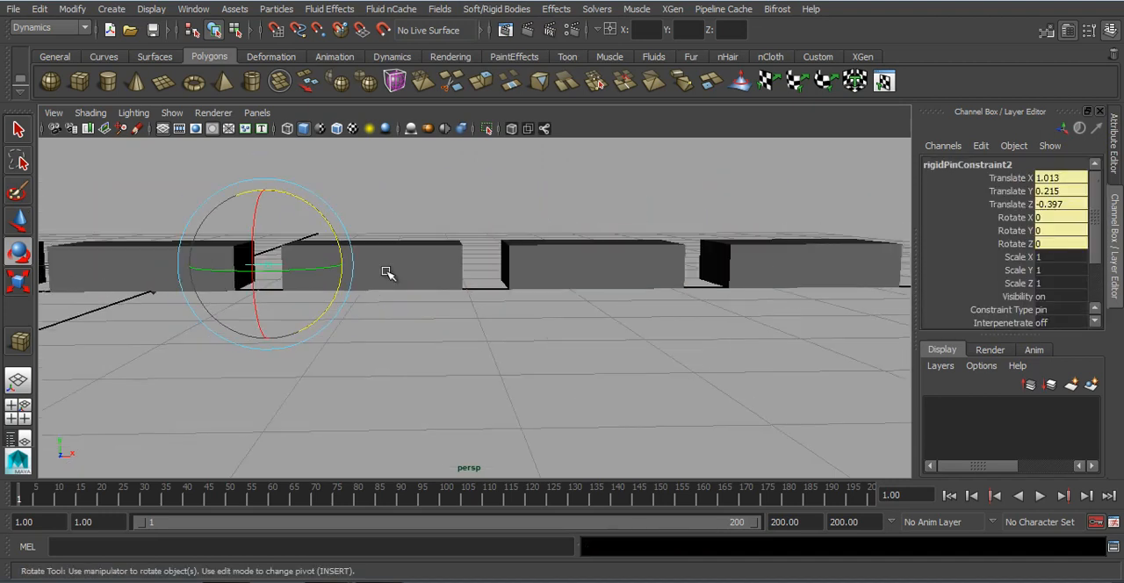
{"action": "left_click", "coordinate": [389, 267]}
{"action": "left_click", "coordinate": [581, 263], "text": "shift"}
{"action": "key", "text": "g"}
{"action": "left_click", "coordinate": [658, 268]}
{"action": "left_click", "coordinate": [770, 261], "text": "shift"}
{"action": "key", "text": "g"}
{"action": "left_click", "coordinate": [627, 389]}
Step: Play the simulation of the pinned box chain twice, returning to frame 1 after each run
{"action": "scroll", "coordinate": [626, 389], "scroll_direction": "down", "scroll_amount": 5}
{"action": "middle_click_drag", "start_coordinate": [627, 389], "coordinate": [648, 376], "text": "alt"}
{"action": "scroll", "coordinate": [650, 378], "scroll_direction": "down", "scroll_amount": 4}
{"action": "left_click_drag", "start_coordinate": [647, 376], "coordinate": [692, 431], "text": "alt"}
{"action": "scroll", "coordinate": [693, 431], "scroll_direction": "up", "scroll_amount": 3}
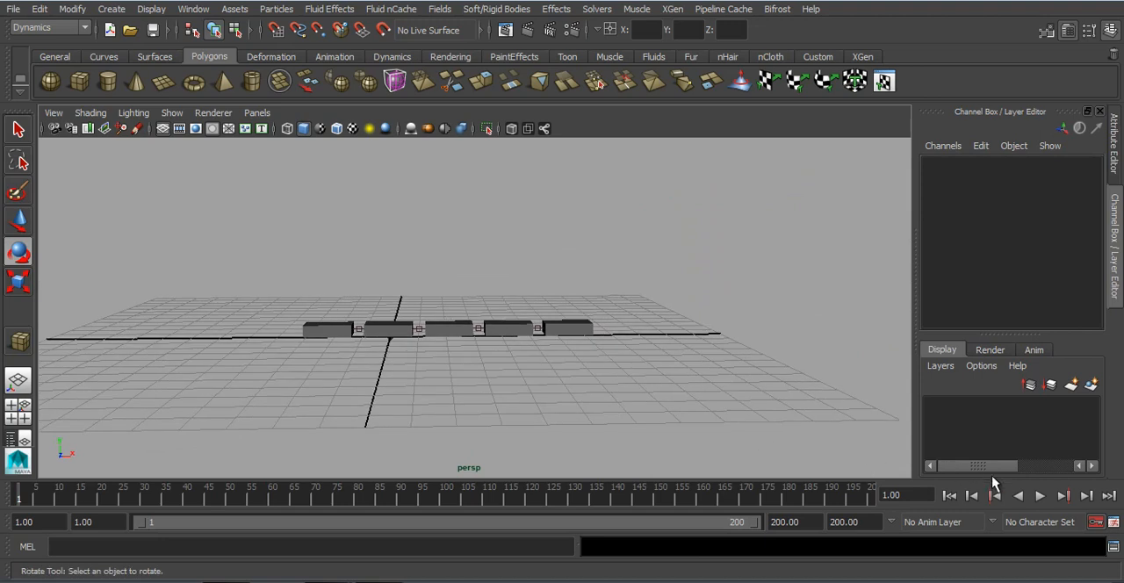
{"action": "left_click", "coordinate": [1040, 496]}
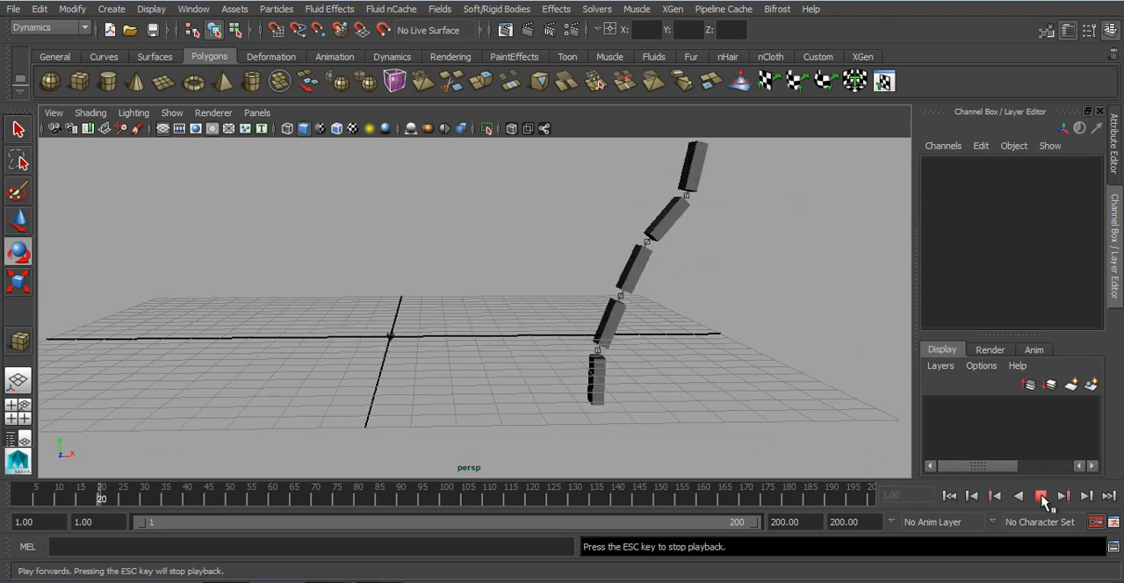
{"action": "scroll", "coordinate": [690, 334], "scroll_direction": "down", "scroll_amount": 5}
{"action": "middle_click_drag", "start_coordinate": [690, 334], "coordinate": [672, 339], "text": "alt"}
{"action": "right_click_drag", "start_coordinate": [672, 339], "coordinate": [827, 434], "text": "alt"}
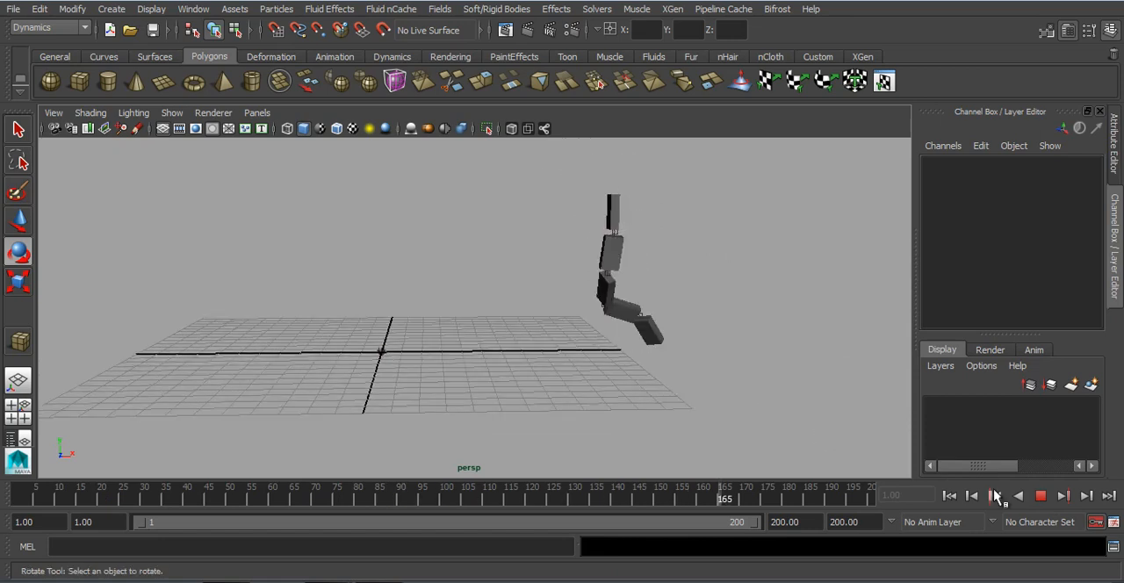
{"action": "left_click", "coordinate": [1040, 496]}
{"action": "left_click", "coordinate": [971, 496]}
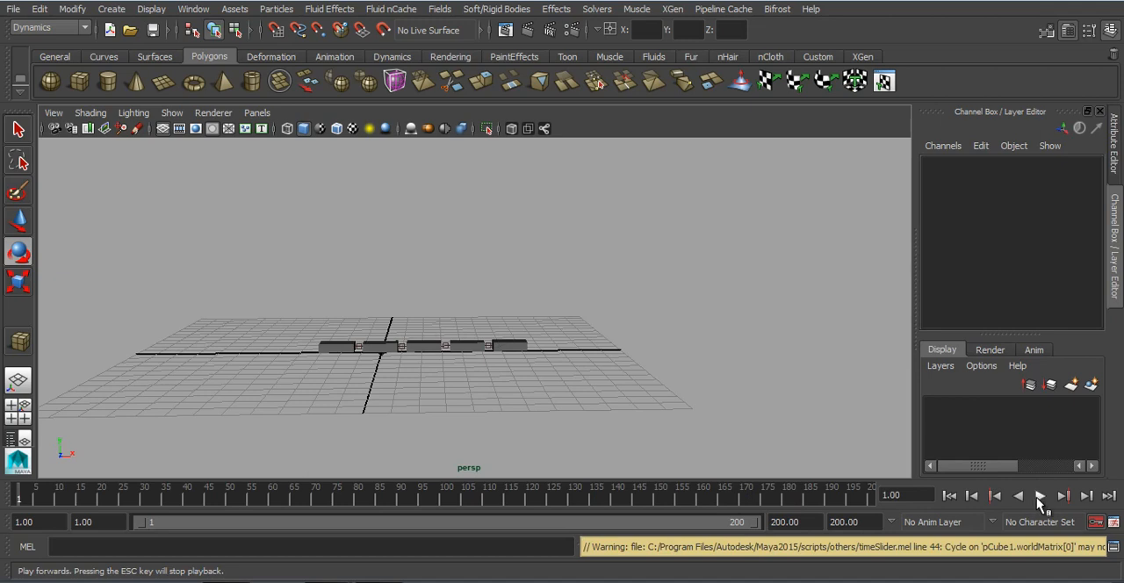
{"action": "left_click", "coordinate": [1039, 497]}
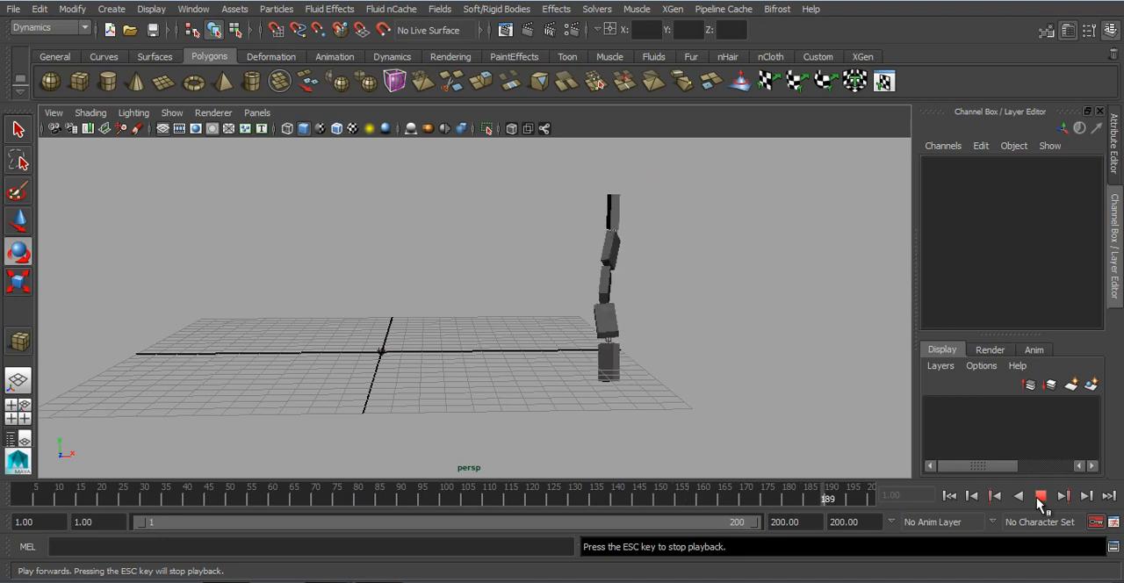
{"action": "left_click", "coordinate": [1039, 496]}
{"action": "left_click", "coordinate": [948, 497]}
Step: Start a new scene and discard the changes to the untitled scene
{"action": "right_click_drag", "start_coordinate": [429, 338], "coordinate": [509, 362], "text": "alt"}
{"action": "left_click", "coordinate": [111, 31]}
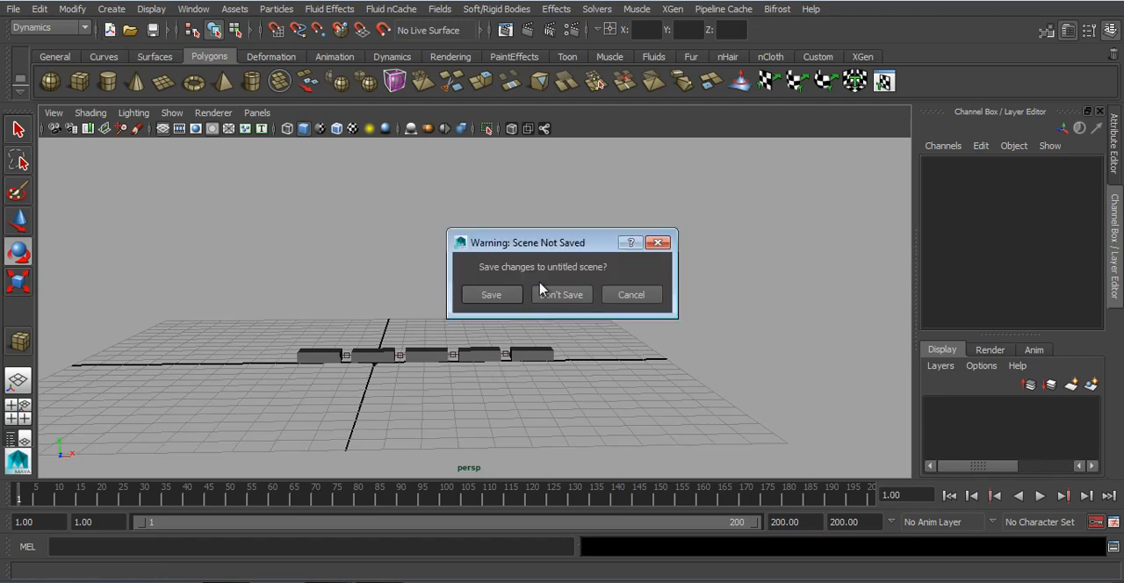
{"action": "left_click", "coordinate": [552, 292]}
Step: Draw a long, flat polygon cube across the middle of the grid along the X axis
{"action": "left_click_drag", "start_coordinate": [552, 294], "coordinate": [507, 288], "text": "alt"}
{"action": "left_click", "coordinate": [85, 95]}
{"action": "left_click_drag", "start_coordinate": [514, 244], "coordinate": [568, 247], "text": "alt"}
{"action": "right_click_drag", "start_coordinate": [568, 246], "coordinate": [602, 262], "text": "alt"}
{"action": "left_click_drag", "start_coordinate": [390, 304], "coordinate": [667, 314]}
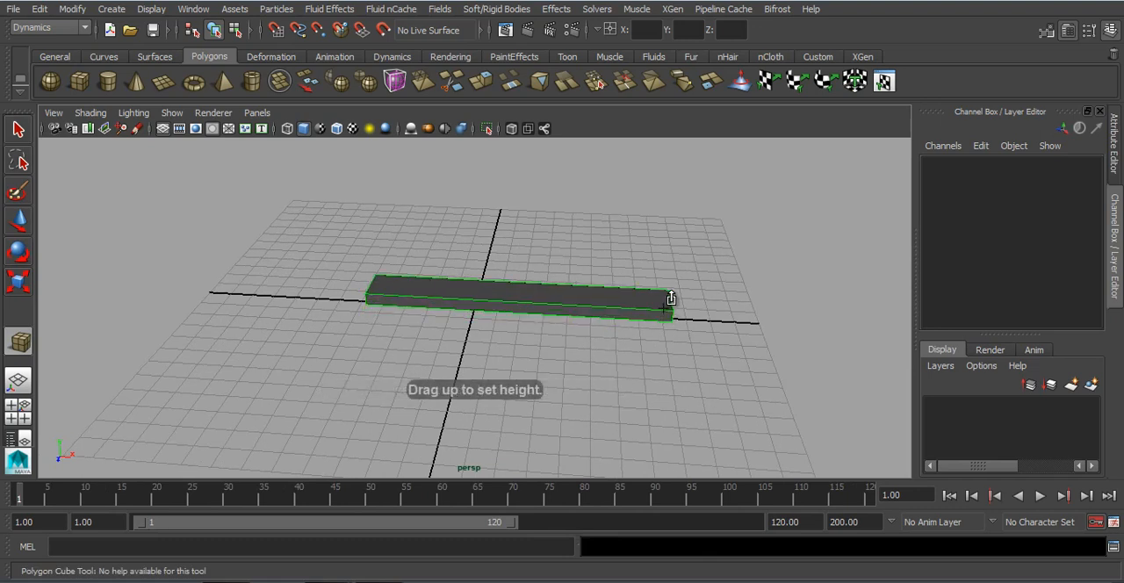
{"action": "left_click", "coordinate": [670, 299]}
Step: Move the board above the grid to about X 1.591, Y 2.333, Z -0.696
{"action": "left_click_drag", "start_coordinate": [517, 226], "coordinate": [539, 155]}
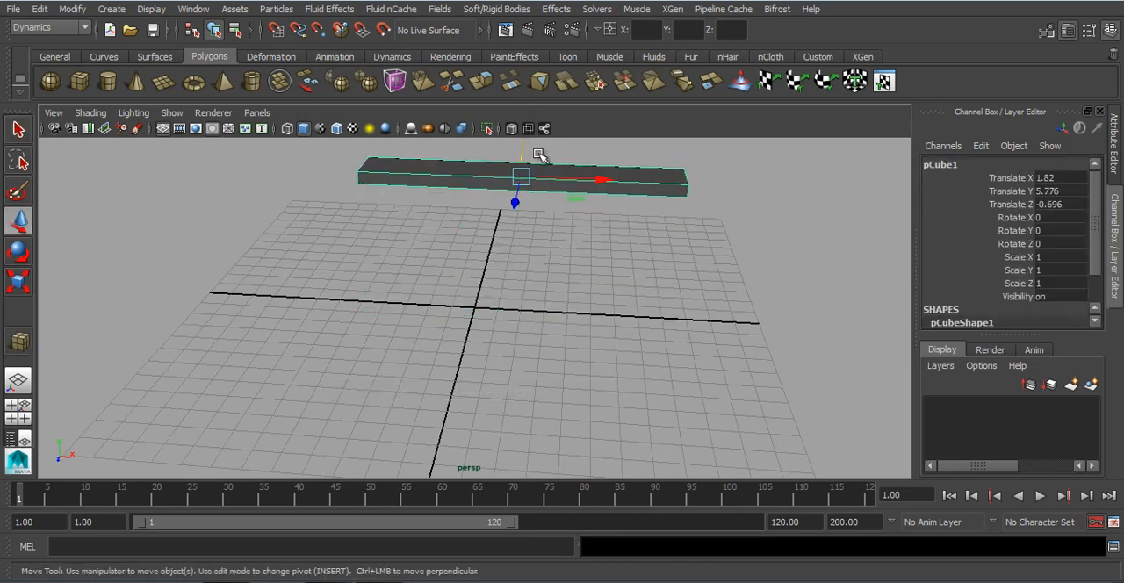
{"action": "scroll", "coordinate": [539, 156], "scroll_direction": "down", "scroll_amount": 5}
{"action": "left_click_drag", "start_coordinate": [543, 201], "coordinate": [549, 175], "text": "alt"}
{"action": "right_click_drag", "start_coordinate": [549, 177], "coordinate": [597, 266], "text": "alt"}
{"action": "middle_click_drag", "start_coordinate": [597, 266], "coordinate": [600, 273], "text": "alt"}
{"action": "right_click_drag", "start_coordinate": [600, 273], "coordinate": [651, 293], "text": "alt"}
{"action": "left_click_drag", "start_coordinate": [592, 235], "coordinate": [588, 235]}
{"action": "left_click_drag", "start_coordinate": [509, 174], "coordinate": [446, 209]}
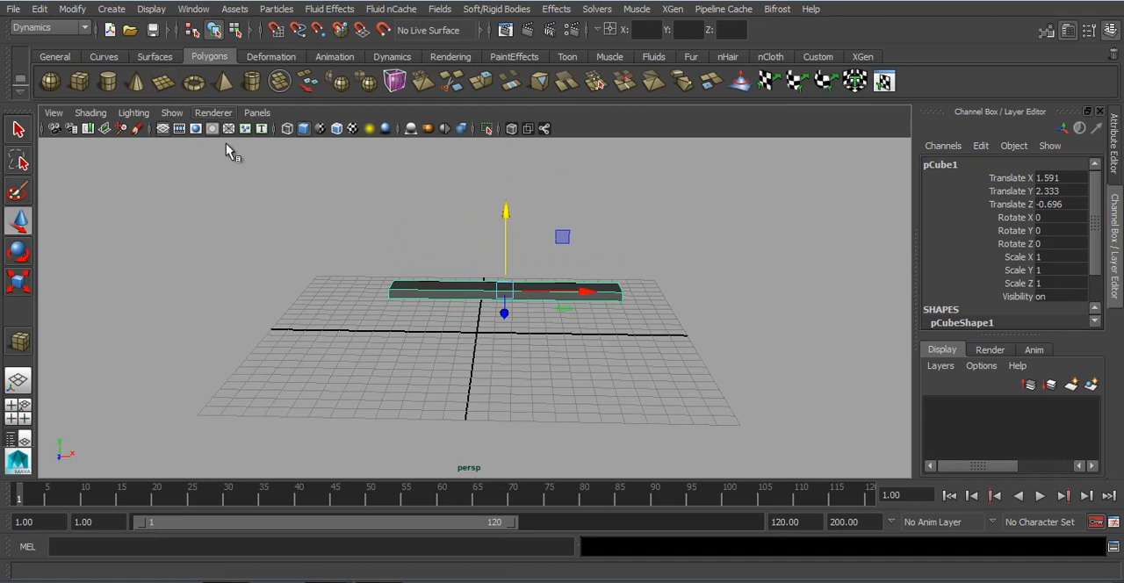
{"action": "key", "text": "r"}
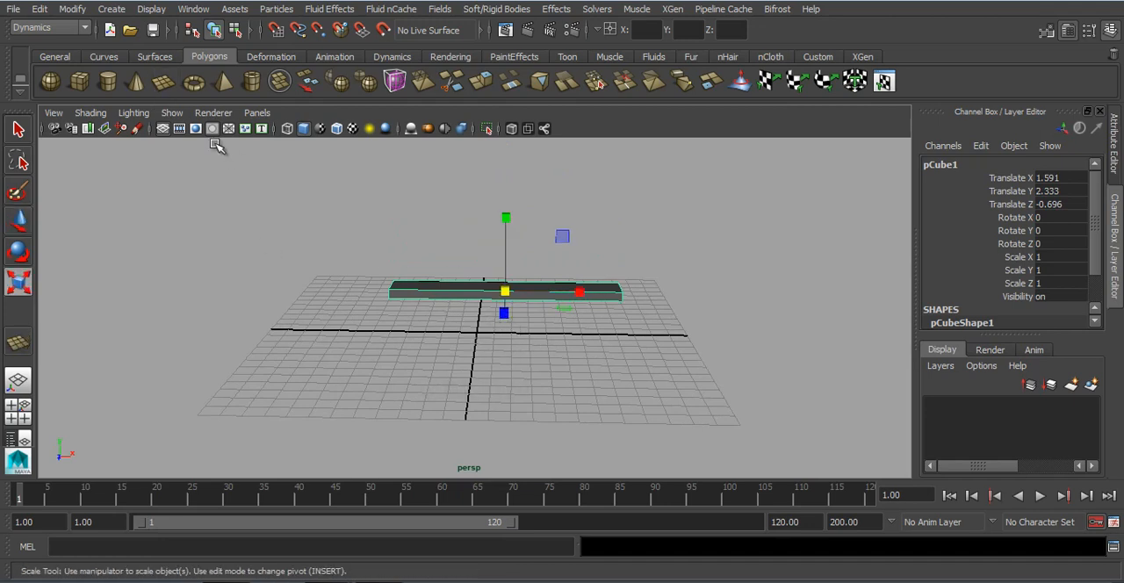
{"action": "left_click", "coordinate": [163, 82]}
{"action": "scroll", "coordinate": [333, 277], "scroll_direction": "down", "scroll_amount": 3}
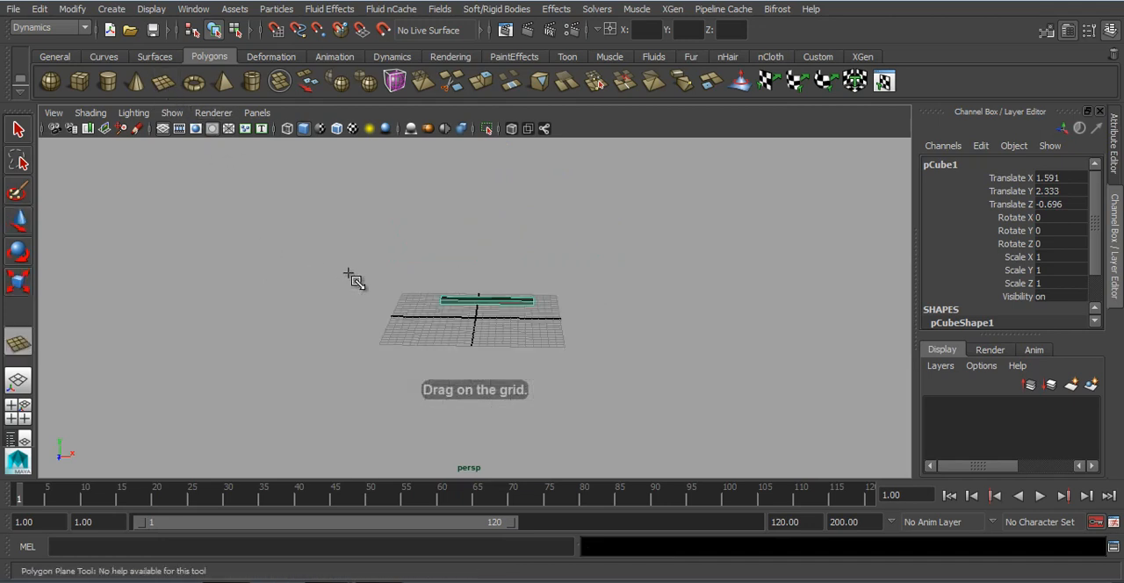
Step: Raise the board well above the grid, duplicate it, and lower the copy to about Y 9.586
{"action": "key", "text": "w"}
{"action": "left_click_drag", "start_coordinate": [485, 235], "coordinate": [535, 197]}
{"action": "key", "text": "ctrl+d"}
{"action": "left_click_drag", "start_coordinate": [479, 147], "coordinate": [488, 209]}
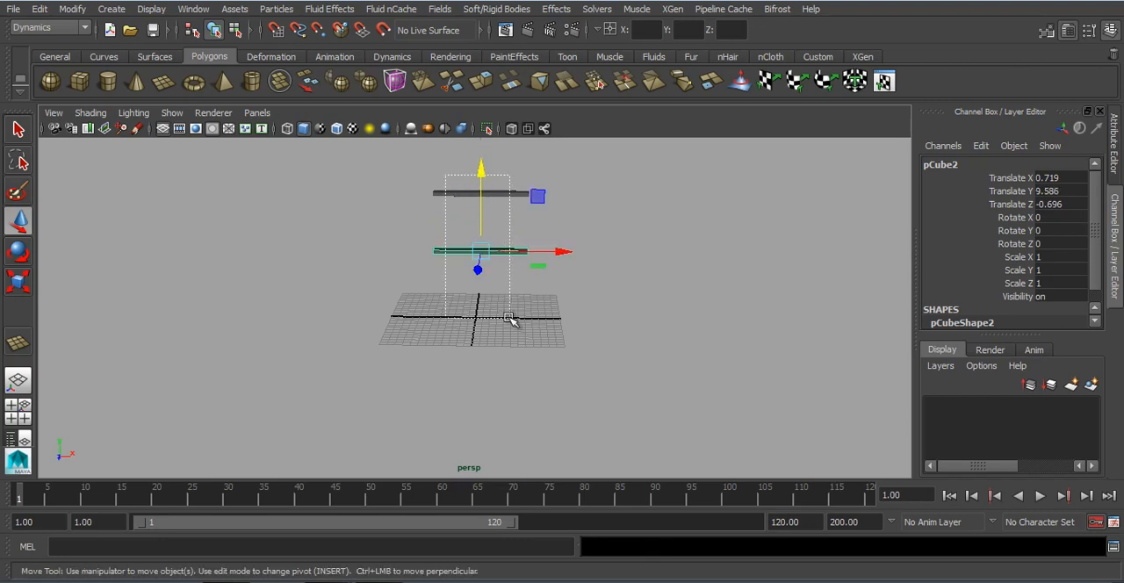
Step: Select both boards and shorten them to about 0.782 scale in X
{"action": "key", "text": "r"}
{"action": "left_click_drag", "start_coordinate": [548, 249], "coordinate": [550, 252]}
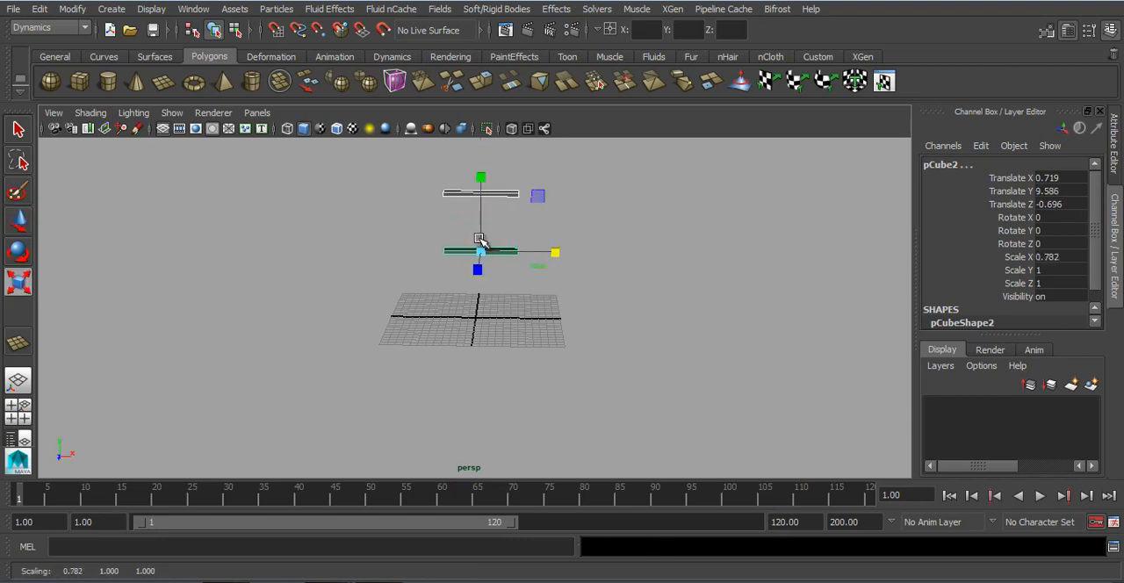
Step: Move the lower board to about Y 11.062, then place a duplicate beneath it at about X 4.539, Y 3.339
{"action": "key", "text": "w"}
{"action": "mouse_move", "coordinate": [481, 203]}
{"action": "left_mouse_down"}
{"action": "mouse_move", "coordinate": [482, 176]}
{"action": "mouse_move", "coordinate": [484, 219]}
{"action": "left_mouse_up"}
{"action": "key", "text": "ctrl+d"}
{"action": "left_click_drag", "start_coordinate": [556, 295], "coordinate": [563, 295]}
Step: Stagger the boards by shifting the middle one toward negative X and the top one to about X 3.743
{"action": "left_click", "coordinate": [505, 242]}
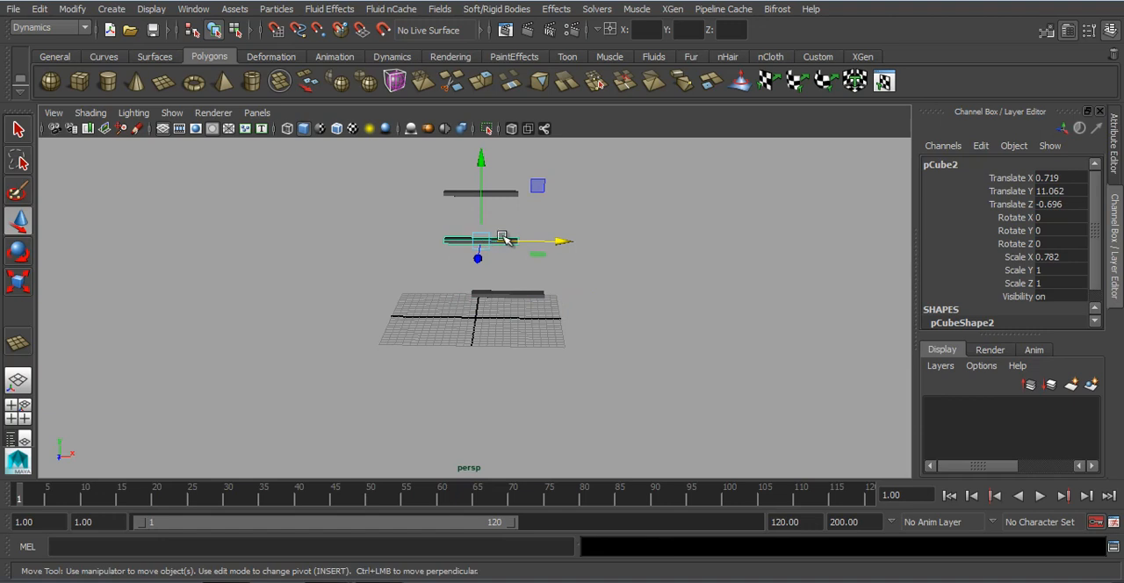
{"action": "left_click_drag", "start_coordinate": [506, 238], "coordinate": [518, 248]}
{"action": "left_click", "coordinate": [496, 194]}
{"action": "left_click_drag", "start_coordinate": [553, 193], "coordinate": [575, 193]}
Step: Raise all three boards together so the lowest one sits at about Y 8.425
{"action": "left_click_drag", "start_coordinate": [394, 164], "coordinate": [582, 313]}
{"action": "middle_click_drag", "start_coordinate": [529, 263], "coordinate": [533, 294], "text": "alt"}
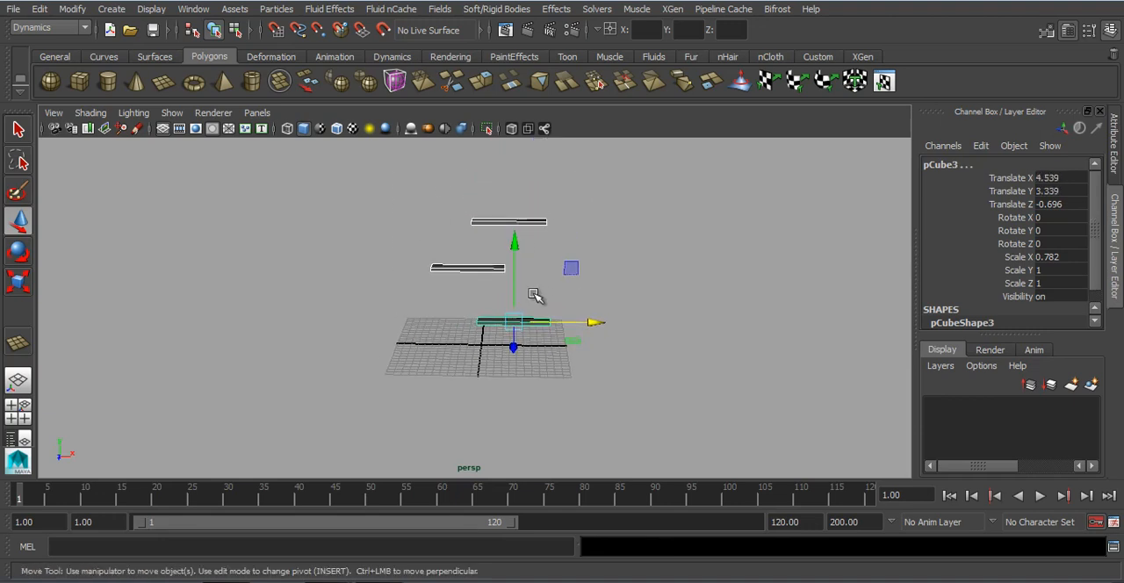
{"action": "left_click_drag", "start_coordinate": [515, 252], "coordinate": [515, 213]}
{"action": "left_click_drag", "start_coordinate": [526, 296], "coordinate": [518, 286], "text": "alt"}
{"action": "middle_click_drag", "start_coordinate": [518, 286], "coordinate": [472, 327], "text": "alt"}
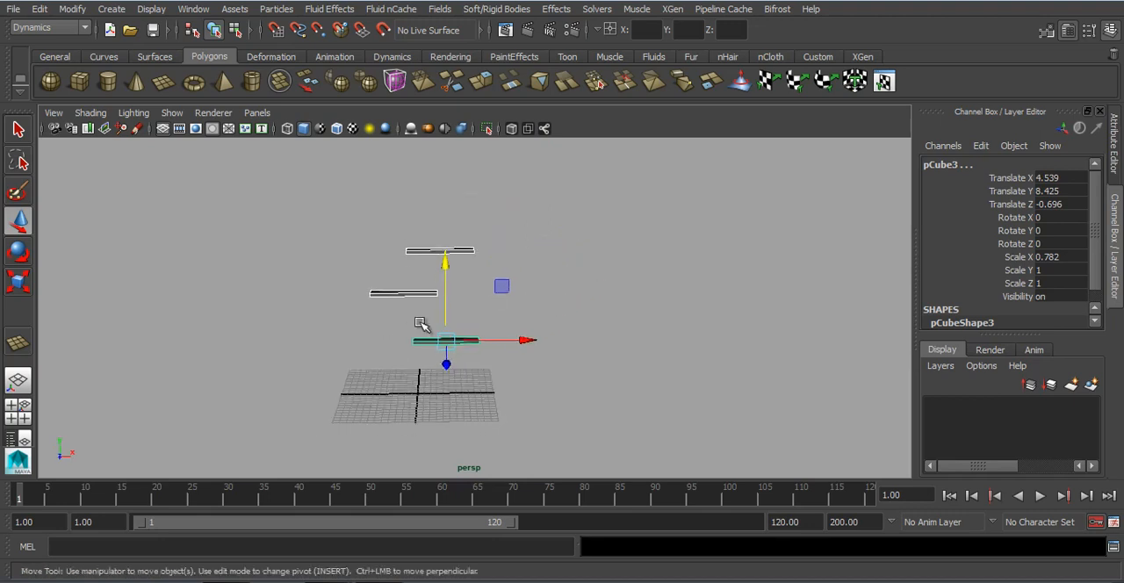
Step: Draw a polygon sphere near the centre of the grid and raise it toward the top of the boards
{"action": "left_click", "coordinate": [50, 80]}
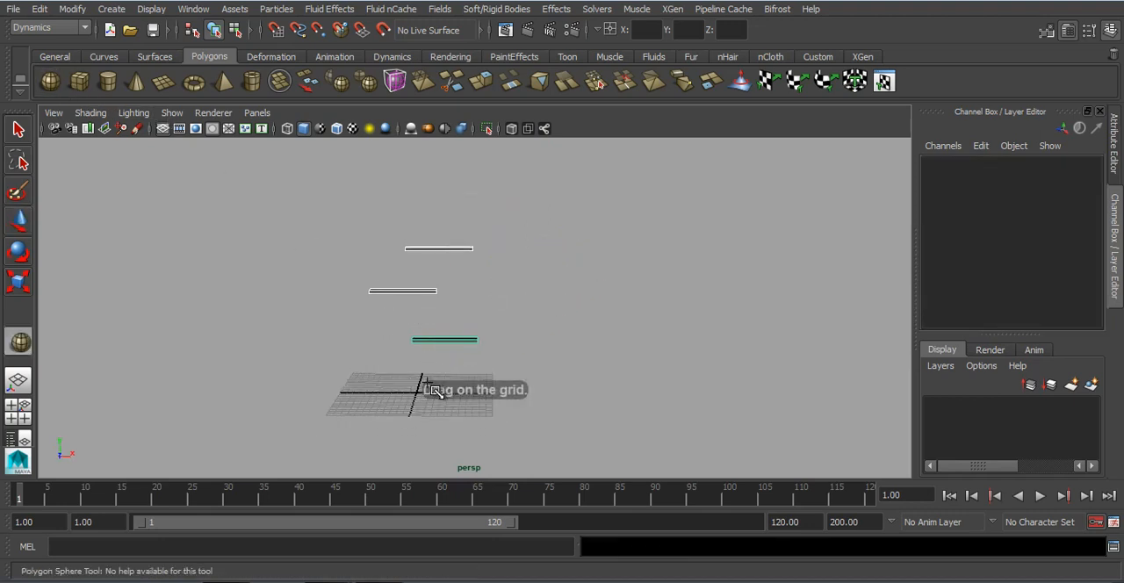
{"action": "left_click_drag", "start_coordinate": [428, 385], "coordinate": [441, 388]}
{"action": "left_click_drag", "start_coordinate": [427, 307], "coordinate": [432, 144]}
{"action": "key", "text": "f"}
Step: Move the sphere above the top board to about Y 32.453 and scale it down slightly
{"action": "left_click_drag", "start_coordinate": [504, 327], "coordinate": [481, 339], "text": "alt"}
{"action": "right_click_drag", "start_coordinate": [481, 339], "coordinate": [254, 307], "text": "alt"}
{"action": "left_click_drag", "start_coordinate": [404, 350], "coordinate": [564, 422], "text": "alt"}
{"action": "left_click_drag", "start_coordinate": [523, 372], "coordinate": [589, 402]}
{"action": "left_click_drag", "start_coordinate": [589, 402], "coordinate": [438, 370], "text": "alt"}
{"action": "left_click_drag", "start_coordinate": [471, 255], "coordinate": [471, 214]}
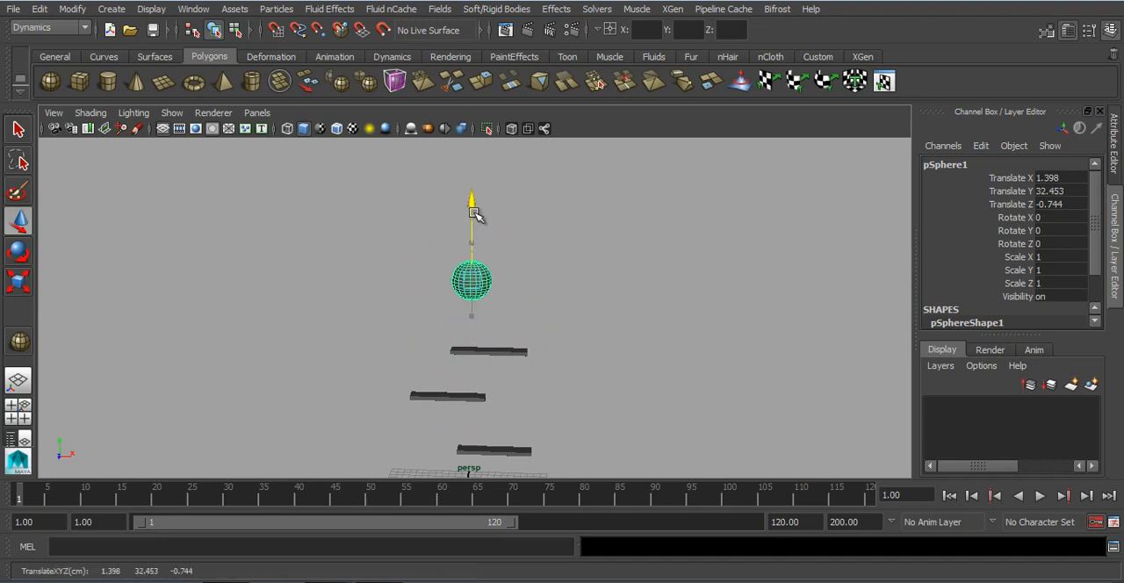
{"action": "key", "text": "r"}
{"action": "left_click_drag", "start_coordinate": [481, 277], "coordinate": [504, 292]}
Step: Try adding a hinge constraint to the top board and moving it, then undo the attempt
{"action": "left_click", "coordinate": [506, 282]}
{"action": "left_click", "coordinate": [492, 9]}
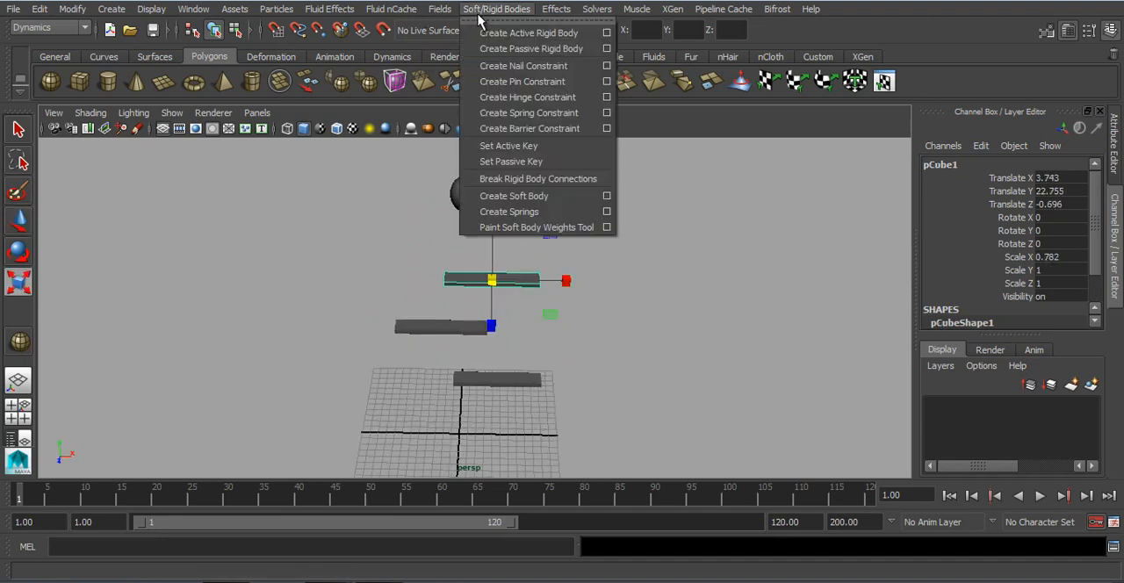
{"action": "left_click", "coordinate": [492, 96]}
{"action": "scroll", "coordinate": [526, 289], "scroll_direction": "up", "scroll_amount": 2}
{"action": "key", "text": "w"}
{"action": "left_click_drag", "start_coordinate": [568, 266], "coordinate": [546, 279]}
{"action": "key", "text": "ctrl+z"}
Step: Make all three boards active rigid bodies
{"action": "scroll", "coordinate": [564, 280], "scroll_direction": "down", "scroll_amount": 4}
{"action": "left_click_drag", "start_coordinate": [426, 246], "coordinate": [516, 400]}
{"action": "left_click", "coordinate": [497, 8]}
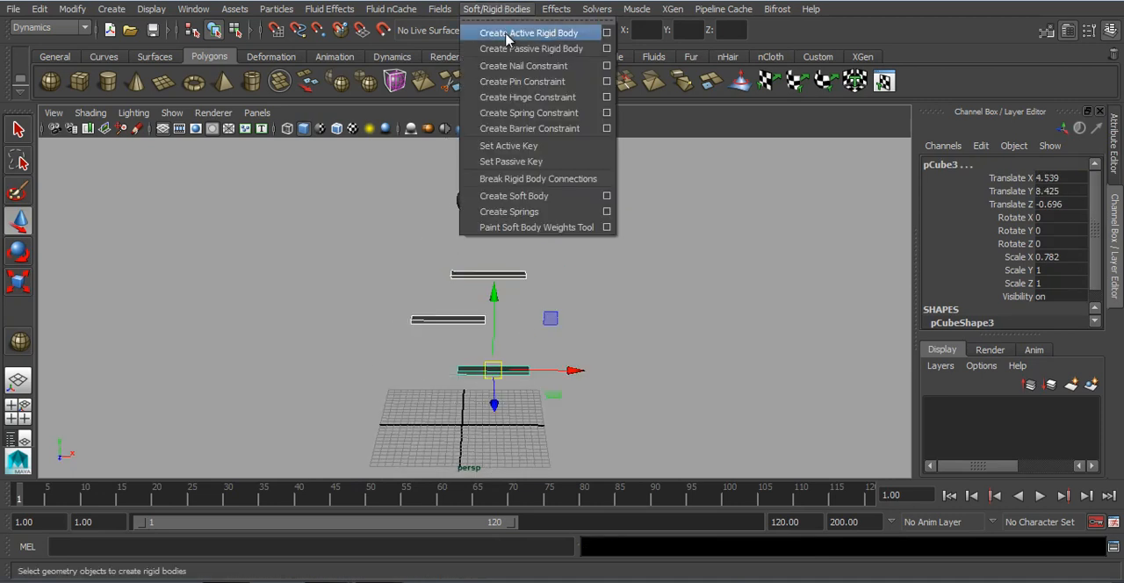
{"action": "left_click", "coordinate": [518, 26]}
{"action": "left_click", "coordinate": [599, 252]}
Step: Add a hinge constraint to the top board and move it toward the board's positive X end, about X 8.59
{"action": "left_click", "coordinate": [508, 275]}
{"action": "scroll", "coordinate": [529, 295], "scroll_direction": "up", "scroll_amount": 5}
{"action": "left_click_drag", "start_coordinate": [571, 230], "coordinate": [582, 255], "text": "alt"}
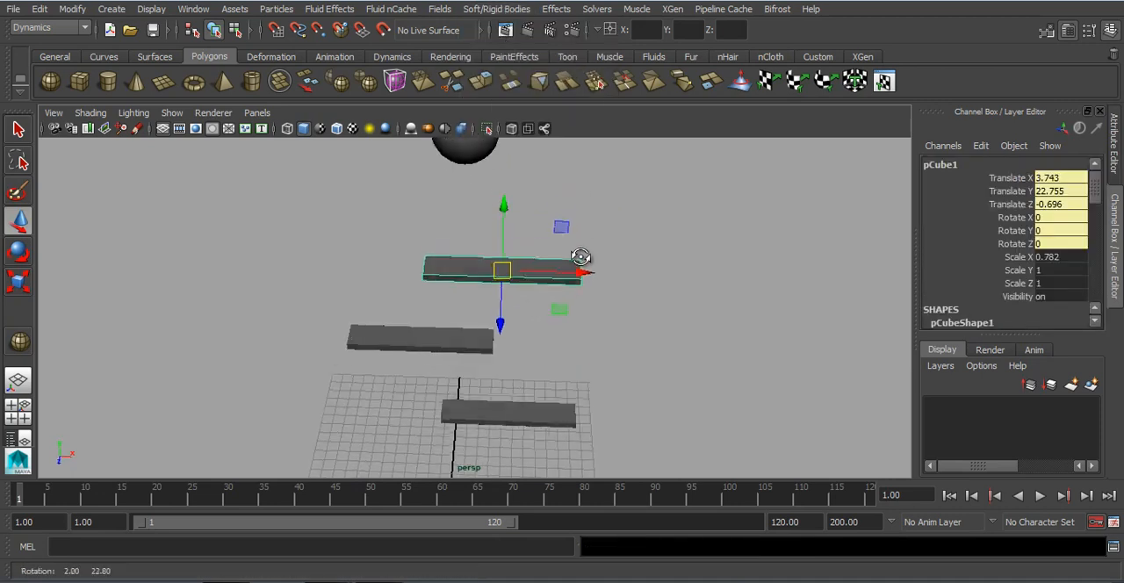
{"action": "scroll", "coordinate": [581, 253], "scroll_direction": "up", "scroll_amount": 1}
{"action": "left_click", "coordinate": [499, 8]}
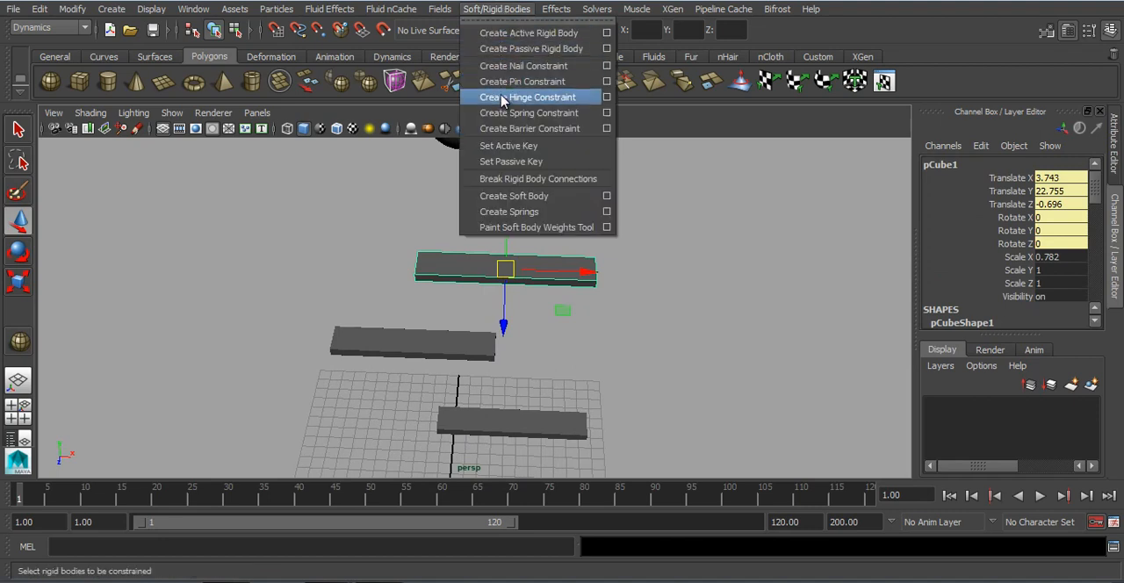
{"action": "left_click", "coordinate": [513, 100]}
{"action": "left_click_drag", "start_coordinate": [580, 275], "coordinate": [652, 271]}
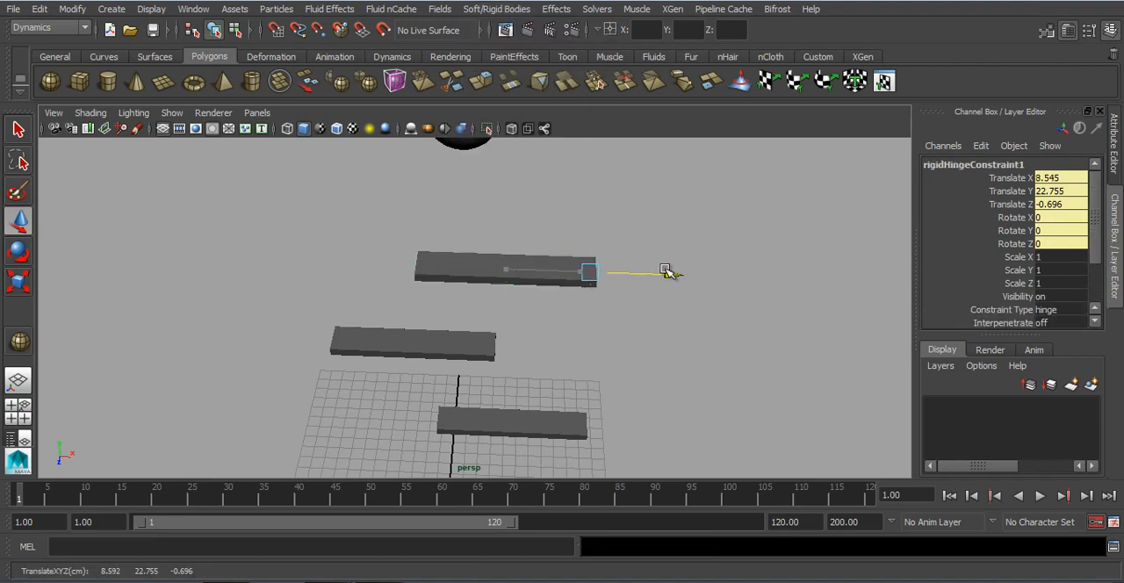
Step: Add a hinge constraint to the middle board and move it to the board's negative X end, about X -7.03
{"action": "left_click_drag", "start_coordinate": [514, 362], "coordinate": [439, 337], "text": "alt"}
{"action": "scroll", "coordinate": [422, 297], "scroll_direction": "down", "scroll_amount": 2}
{"action": "left_click", "coordinate": [459, 343]}
{"action": "key", "text": "g"}
{"action": "mouse_move", "coordinate": [562, 423]}
{"action": "left_mouse_down", "text": "alt"}
{"action": "mouse_move", "coordinate": [541, 354]}
{"action": "mouse_move", "coordinate": [562, 413]}
{"action": "left_mouse_up", "text": "alt"}
{"action": "key", "text": "4"}
{"action": "left_click_drag", "start_coordinate": [346, 384], "coordinate": [582, 365], "text": "alt"}
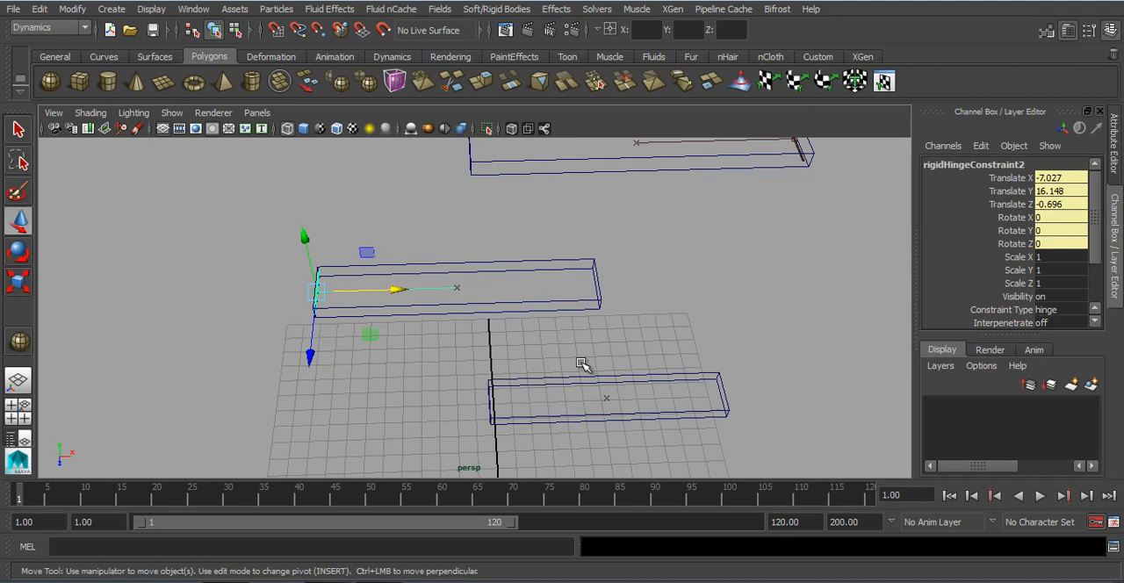
Step: Add a hinge constraint to the bottom board and move it to the board's positive X end, about X 9.79
{"action": "left_click_drag", "start_coordinate": [646, 387], "coordinate": [664, 404]}
{"action": "middle_click_drag", "start_coordinate": [664, 405], "coordinate": [604, 407], "text": "alt"}
{"action": "key", "text": "g"}
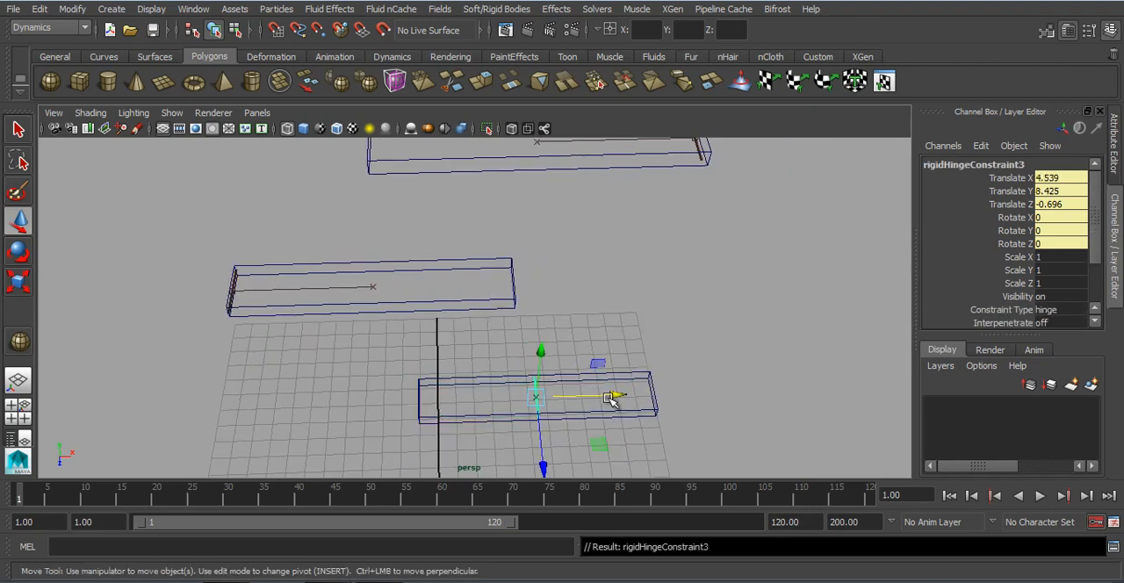
{"action": "left_click_drag", "start_coordinate": [618, 394], "coordinate": [696, 392]}
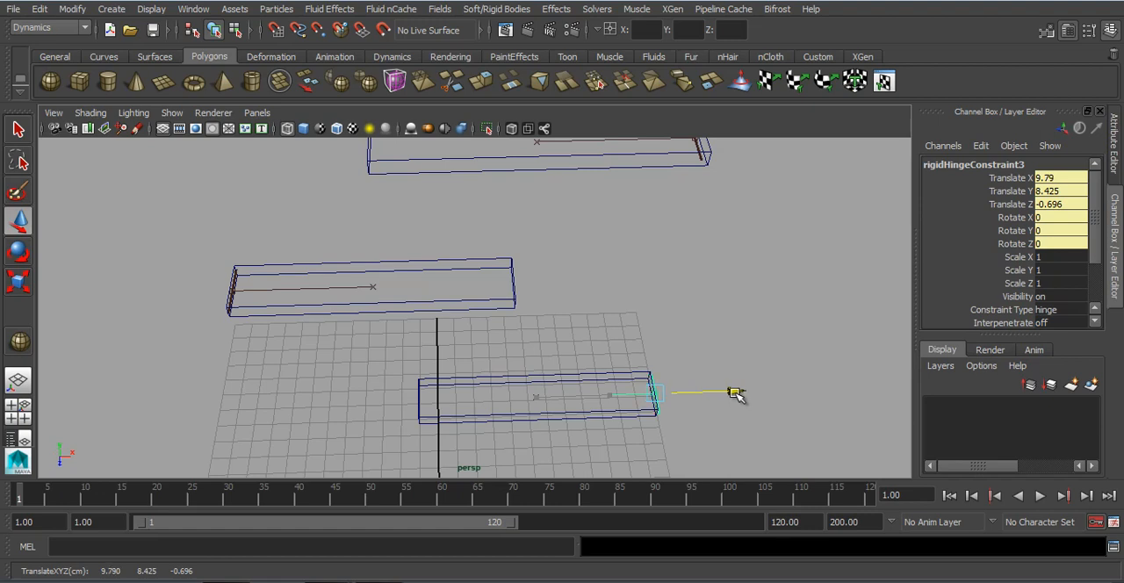
Step: Make the sphere above the boards an active rigid body
{"action": "scroll", "coordinate": [658, 396], "scroll_direction": "down", "scroll_amount": 5}
{"action": "left_click_drag", "start_coordinate": [561, 377], "coordinate": [534, 364], "text": "alt"}
{"action": "scroll", "coordinate": [492, 351], "scroll_direction": "down", "scroll_amount": 3}
{"action": "middle_click_drag", "start_coordinate": [398, 327], "coordinate": [396, 339], "text": "alt"}
{"action": "scroll", "coordinate": [395, 341], "scroll_direction": "down", "scroll_amount": 2}
{"action": "left_click_drag", "start_coordinate": [374, 209], "coordinate": [507, 254]}
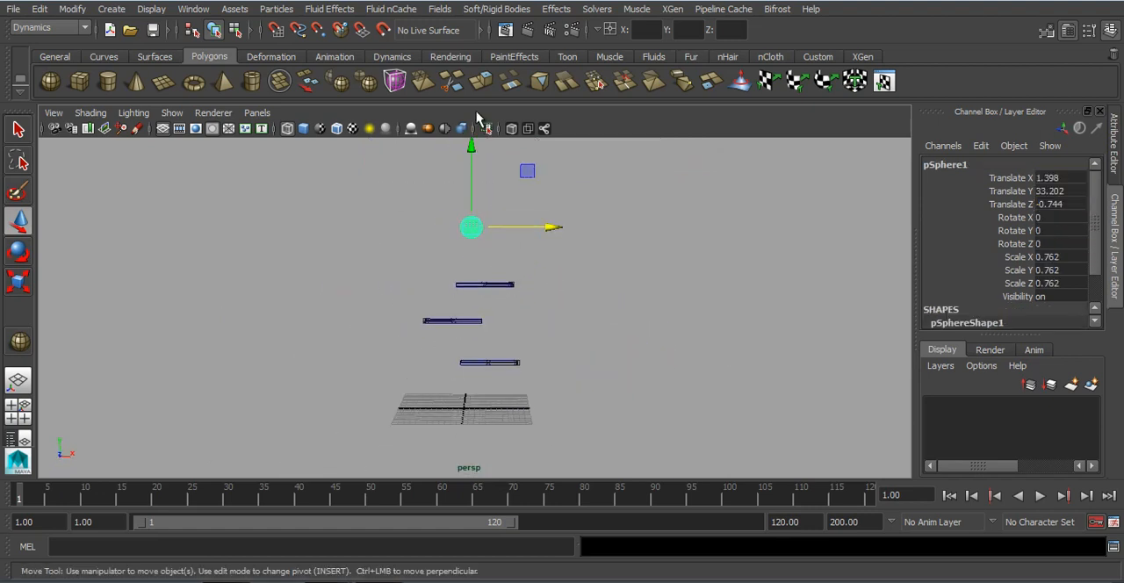
{"action": "left_click", "coordinate": [496, 9]}
{"action": "left_click", "coordinate": [503, 33]}
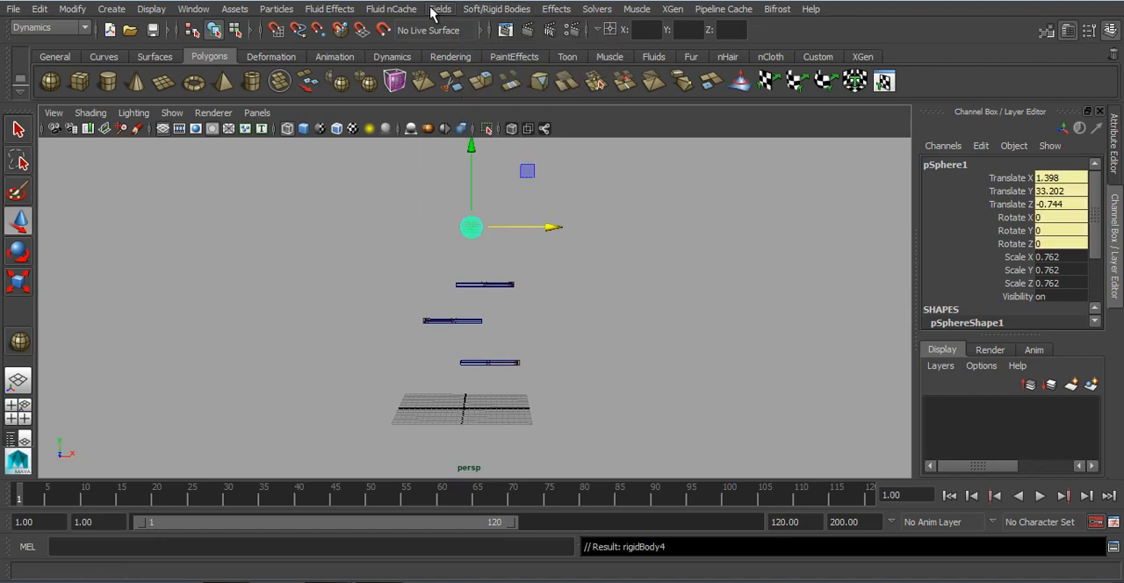
Step: Apply a gravity field to the sphere and play the simulation in shaded display
{"action": "left_click", "coordinate": [439, 8]}
{"action": "left_click", "coordinate": [459, 65]}
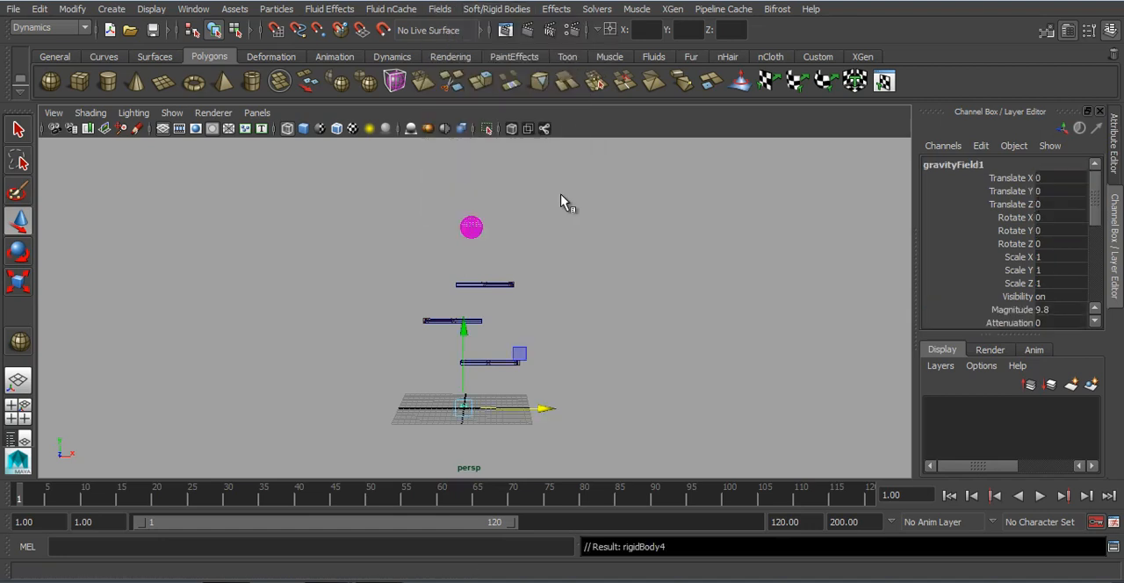
{"action": "key", "text": "5"}
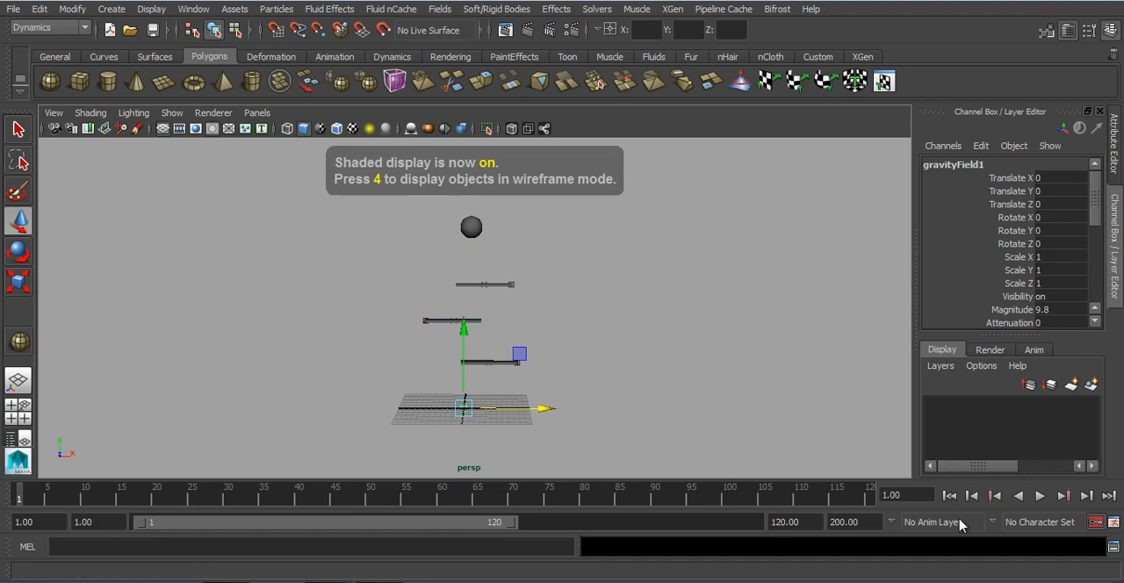
{"action": "left_click", "coordinate": [1040, 497]}
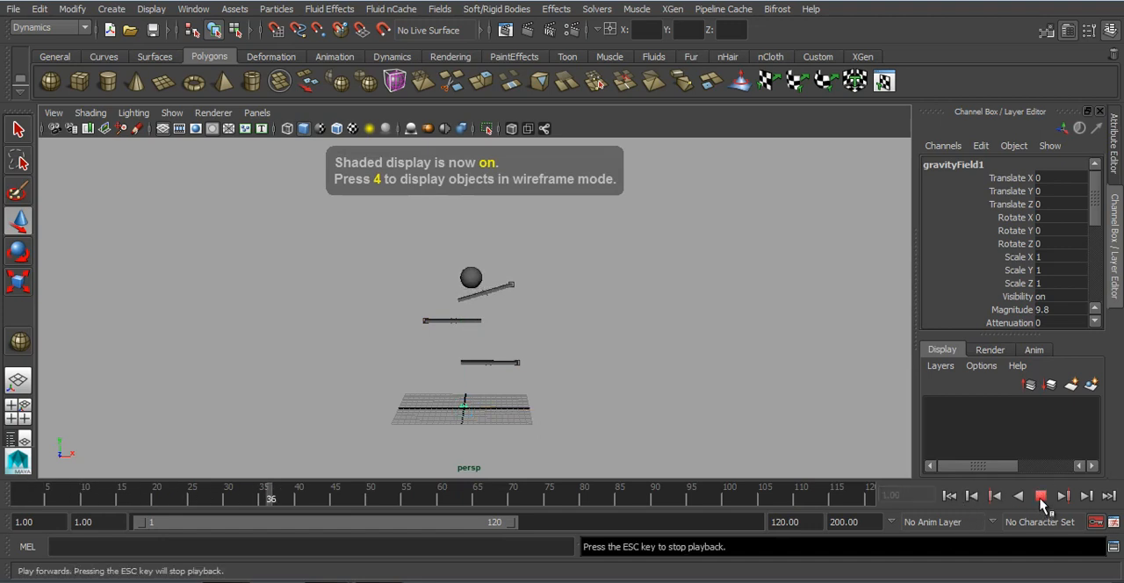
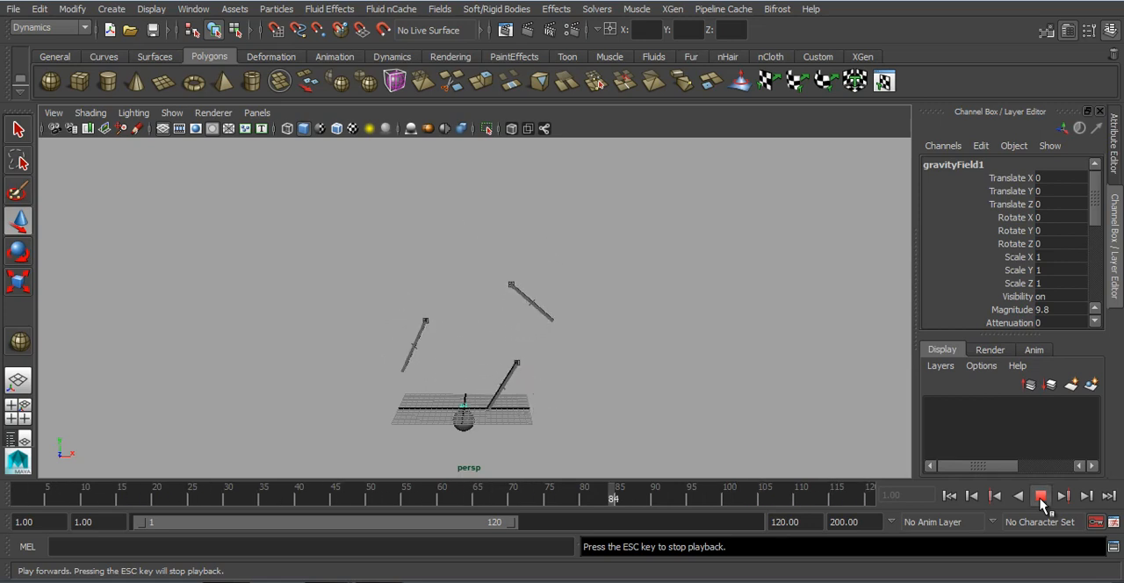
Step: Stop and rewind the board simulation, and start a new scene
{"action": "left_click", "coordinate": [1040, 497]}
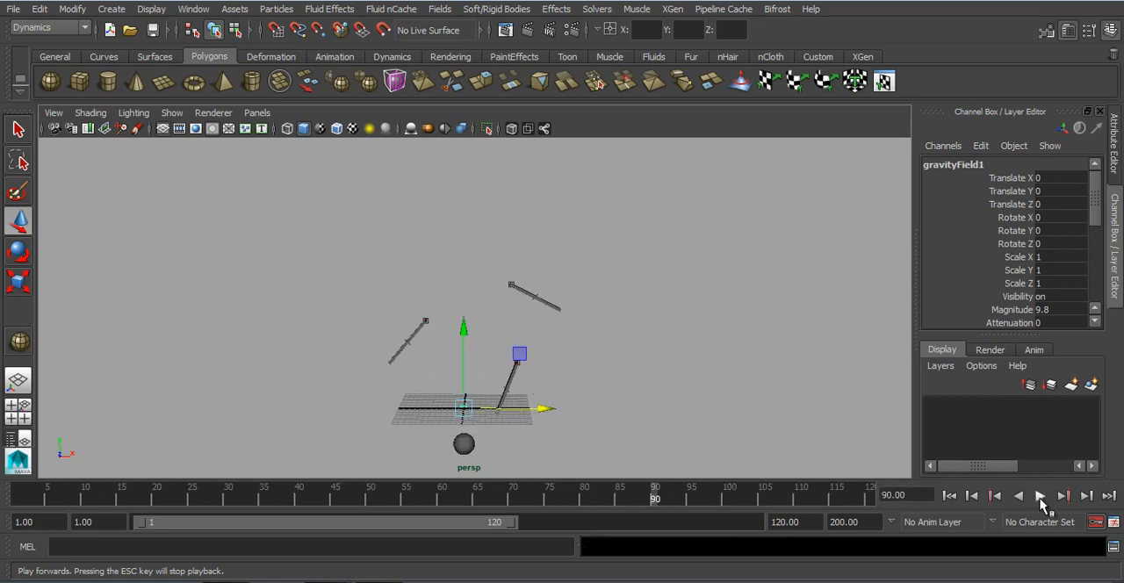
{"action": "left_click", "coordinate": [946, 498]}
{"action": "left_click_drag", "start_coordinate": [542, 346], "coordinate": [549, 389], "text": "alt"}
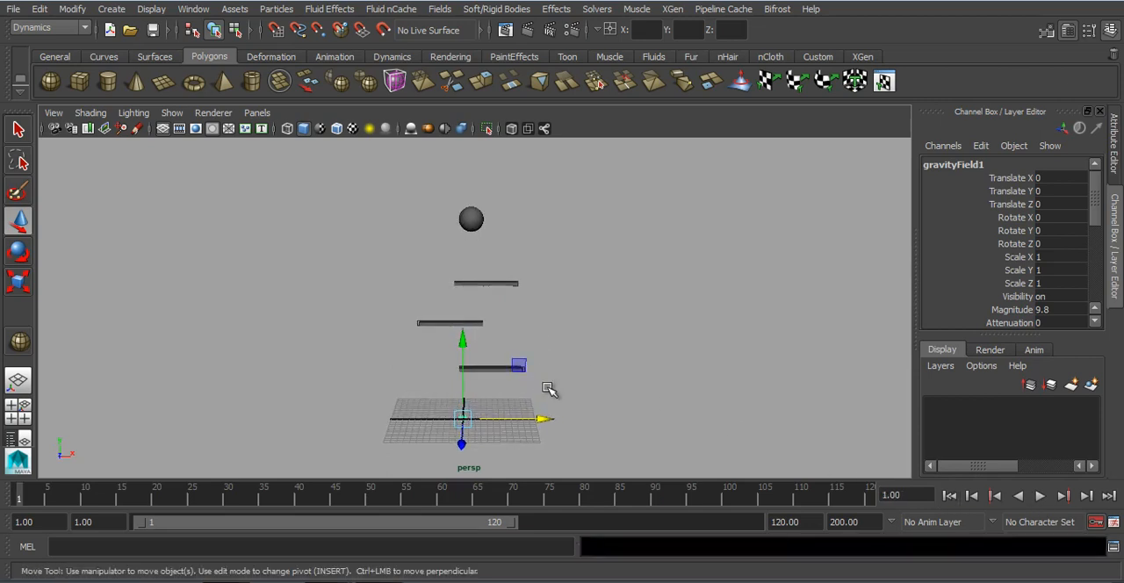
{"action": "left_click", "coordinate": [110, 34]}
{"action": "left_click", "coordinate": [562, 295]}
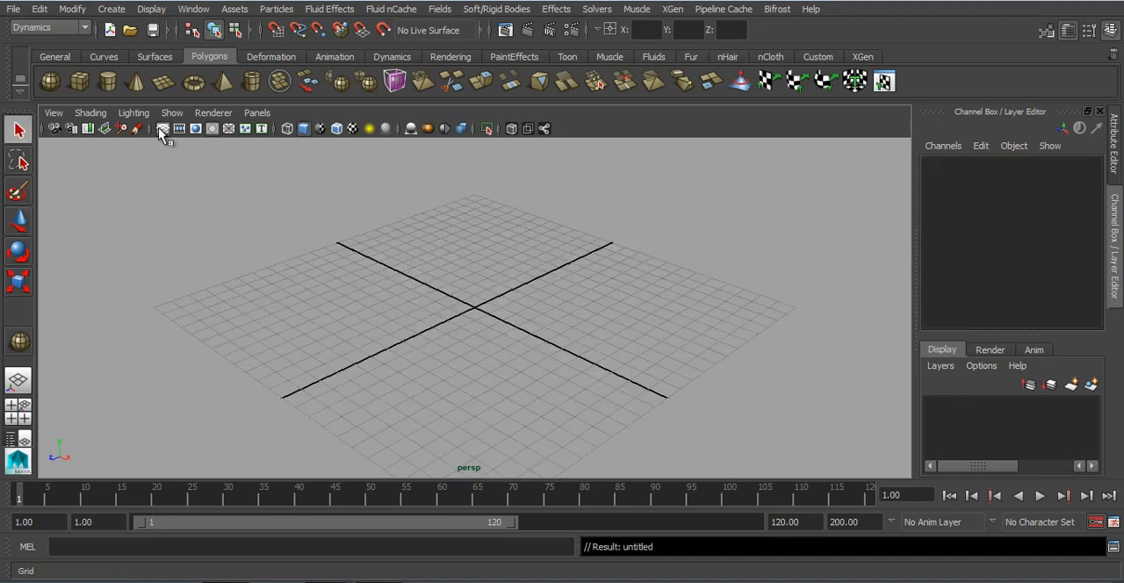
Step: Create a polygon sphere near the grid's centre and raise it above the grid to about Y 2.29
{"action": "left_click", "coordinate": [50, 81]}
{"action": "left_click_drag", "start_coordinate": [547, 352], "coordinate": [549, 325], "text": "alt"}
{"action": "left_click_drag", "start_coordinate": [471, 301], "coordinate": [497, 317]}
{"action": "left_click_drag", "start_coordinate": [498, 325], "coordinate": [488, 297], "text": "alt"}
{"action": "middle_click_drag", "start_coordinate": [492, 304], "coordinate": [496, 358], "text": "alt"}
{"action": "left_click_drag", "start_coordinate": [497, 361], "coordinate": [510, 326], "text": "alt"}
{"action": "key", "text": "w"}
{"action": "left_click_drag", "start_coordinate": [473, 289], "coordinate": [522, 313]}
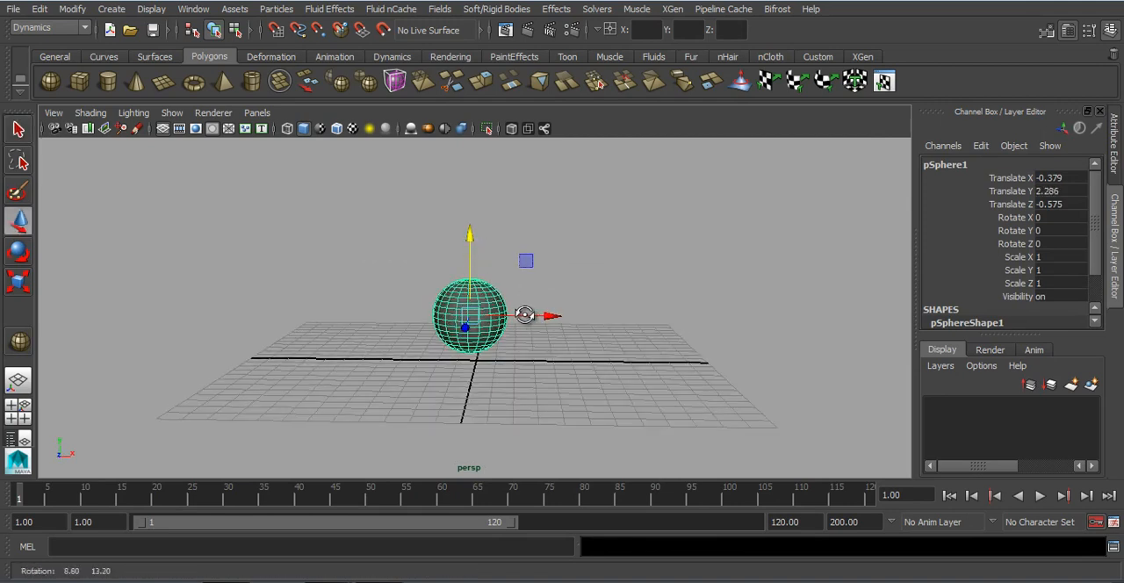
Step: Add a spring constraint to the sphere, briefly play the simulation and rewind to the start
{"action": "left_click", "coordinate": [525, 10]}
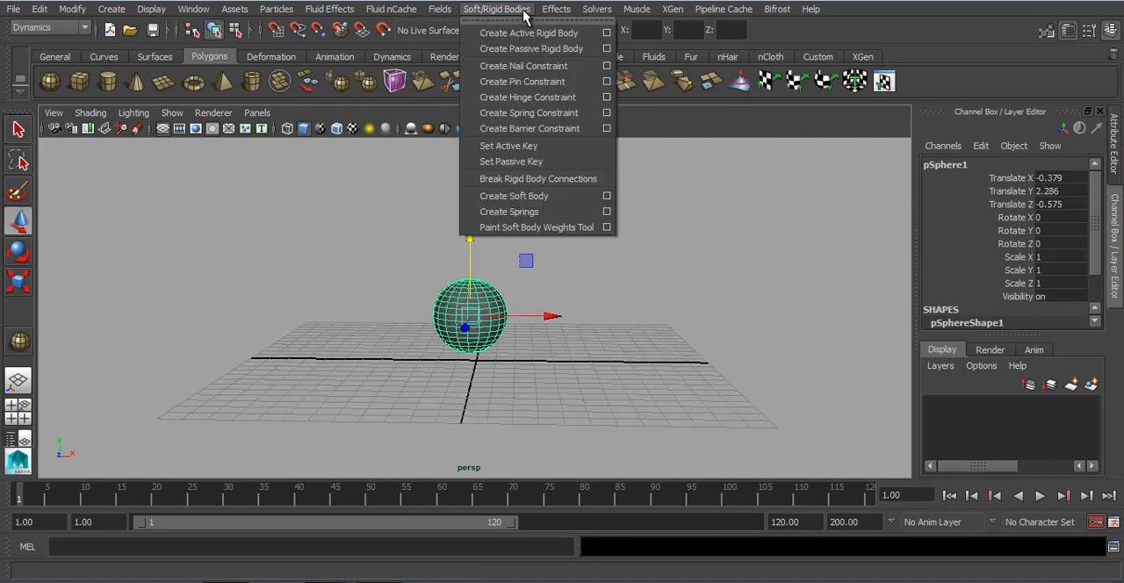
{"action": "left_click", "coordinate": [531, 115]}
{"action": "left_click_drag", "start_coordinate": [619, 313], "coordinate": [595, 333], "text": "alt"}
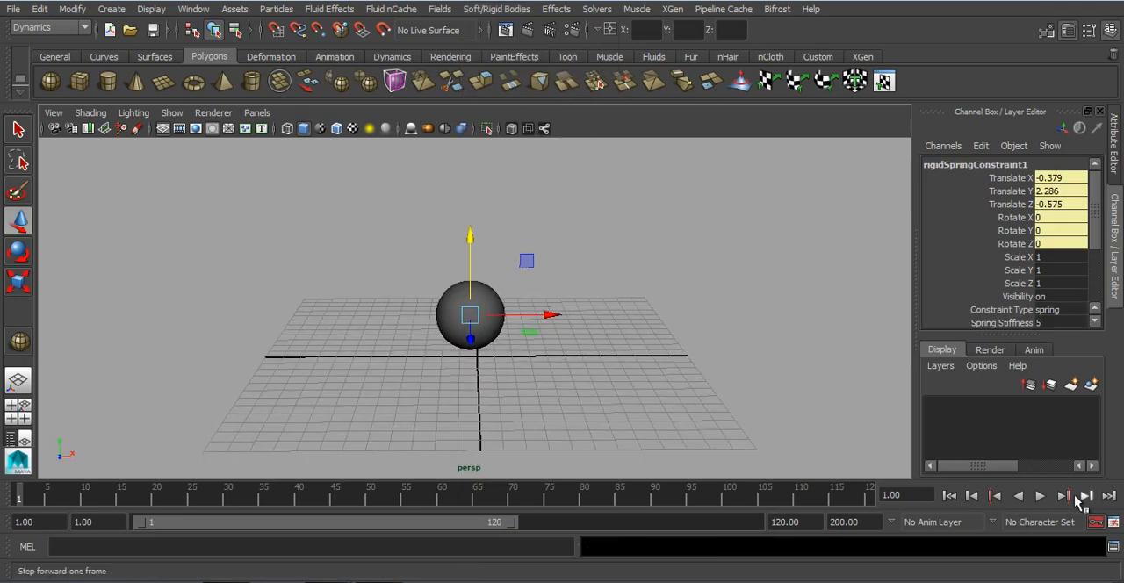
{"action": "left_click", "coordinate": [1039, 495]}
{"action": "left_click", "coordinate": [1039, 495]}
{"action": "left_click", "coordinate": [949, 495]}
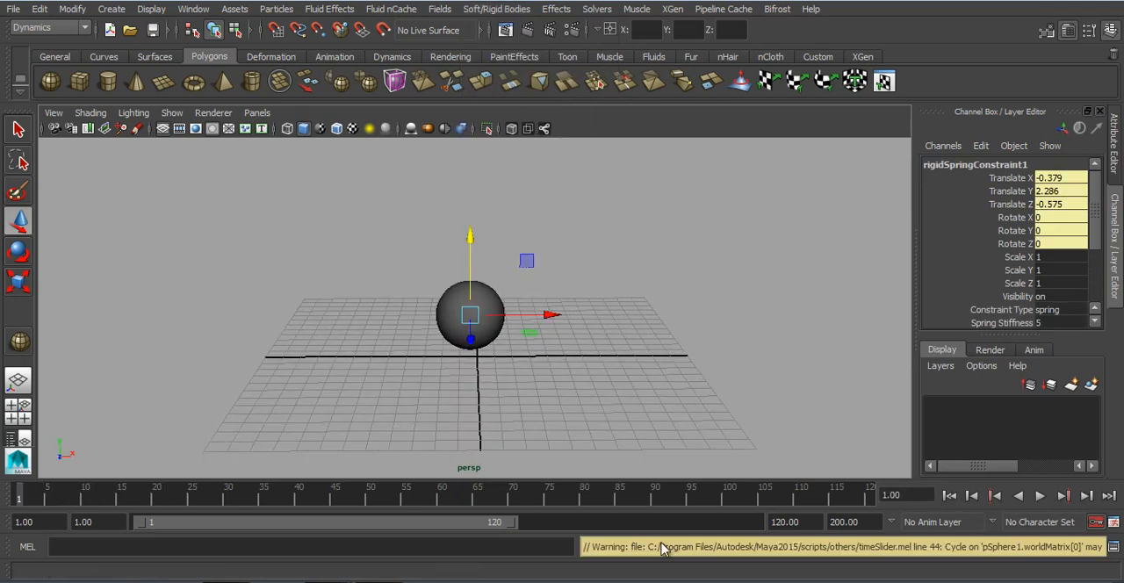
Step: Set the animation end time to 500 and extend the playback range to frame 500
{"action": "double_click", "coordinate": [512, 523]}
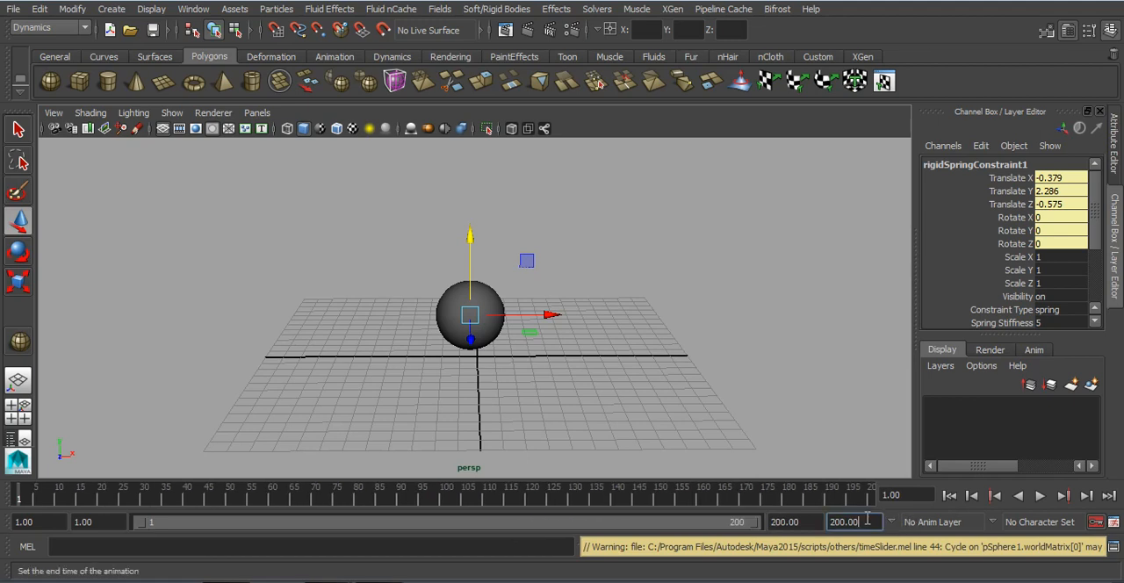
{"action": "type", "text": "500"}
{"action": "key", "text": "Return"}
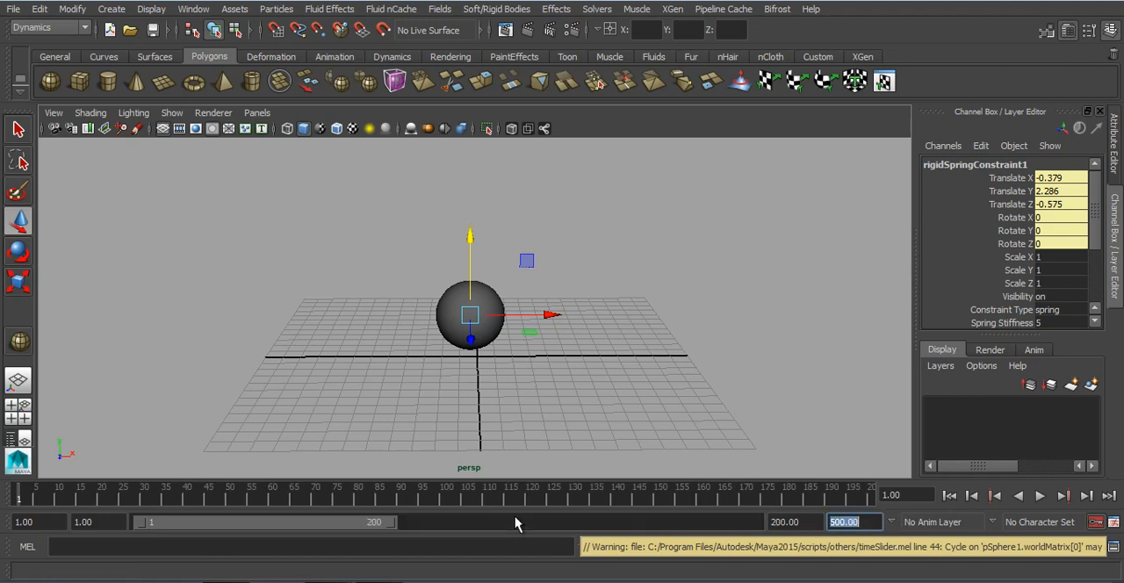
{"action": "double_click", "coordinate": [391, 522]}
Step: Set the constraint's Spring Rest Length to 3 and play the simulation to see the sphere's motion
{"action": "scroll", "coordinate": [1059, 302], "scroll_direction": "down", "scroll_amount": 2}
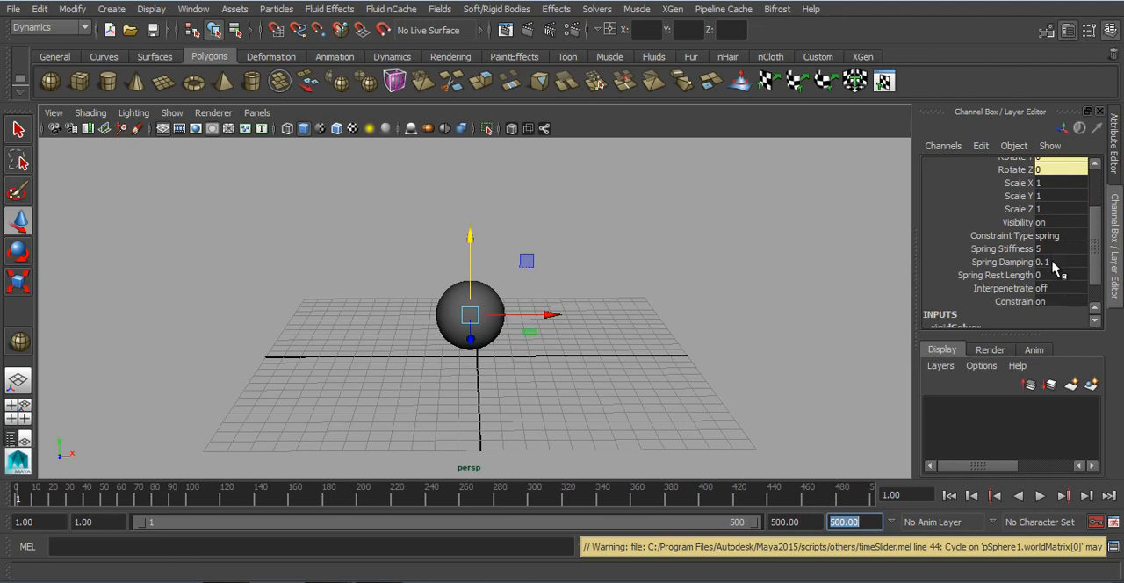
{"action": "scroll", "coordinate": [600, 359], "scroll_direction": "down", "scroll_amount": 3}
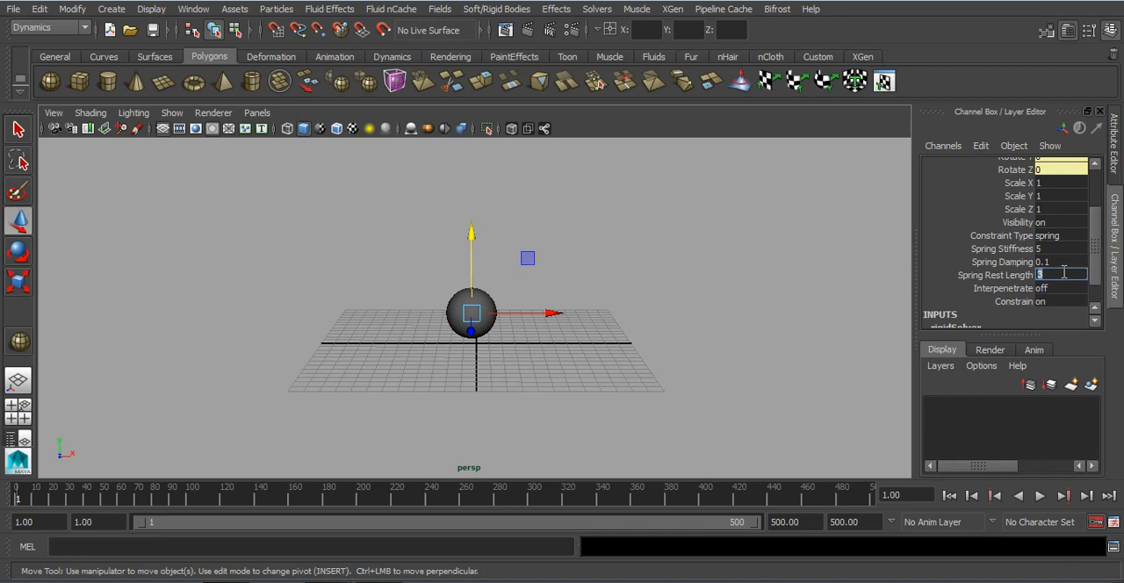
{"action": "key", "text": "Return"}
{"action": "scroll", "coordinate": [650, 403], "scroll_direction": "down", "scroll_amount": 2}
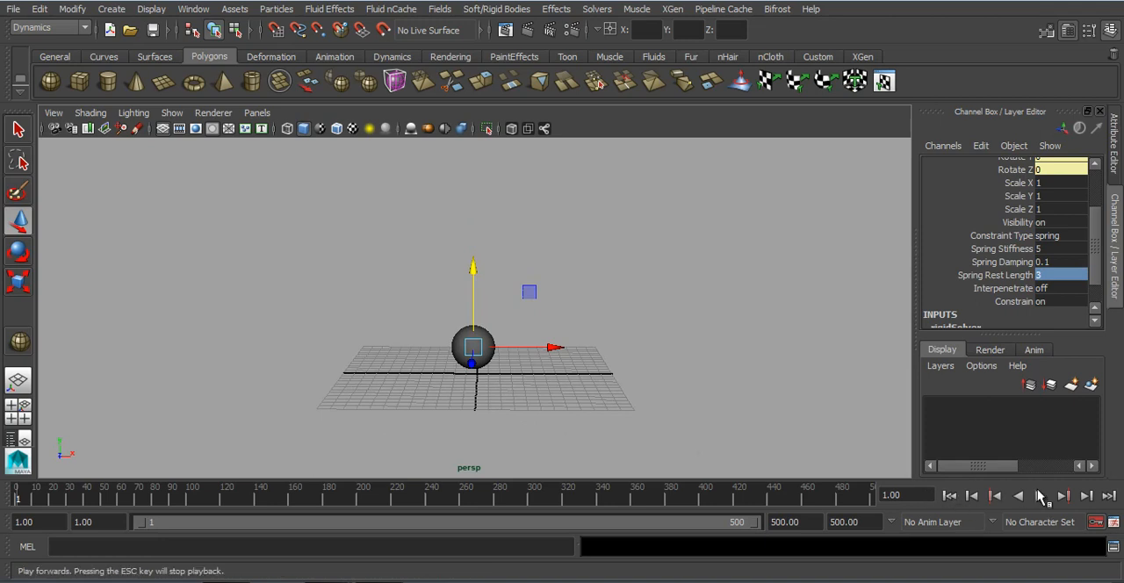
{"action": "left_click", "coordinate": [1040, 496]}
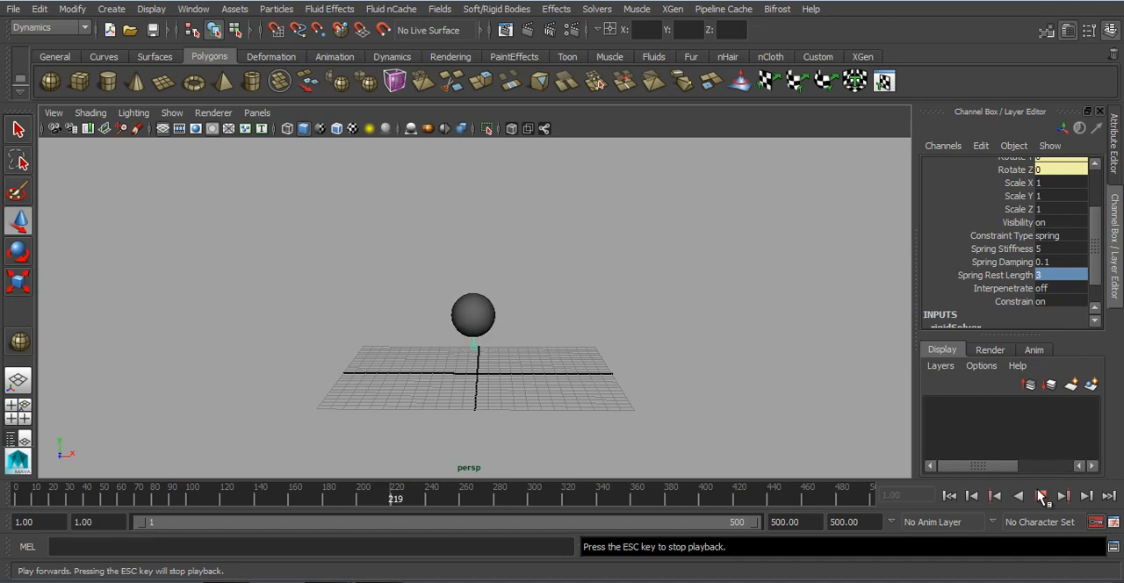
{"action": "left_click", "coordinate": [1041, 496]}
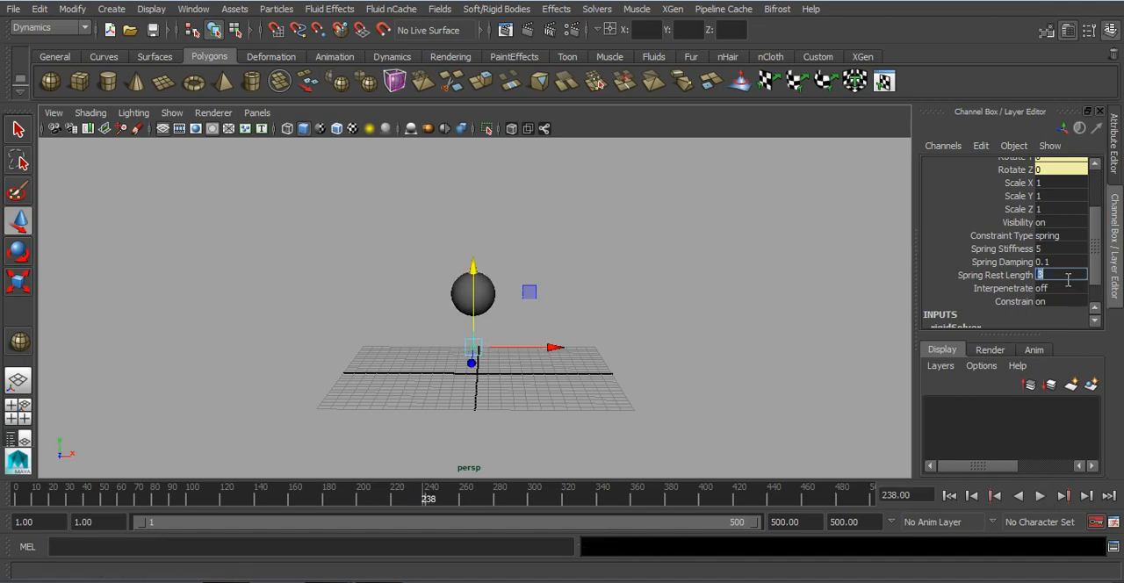
Step: Set the Spring Rest Length to 5 and play the simulation again from the start
{"action": "left_click", "coordinate": [949, 496]}
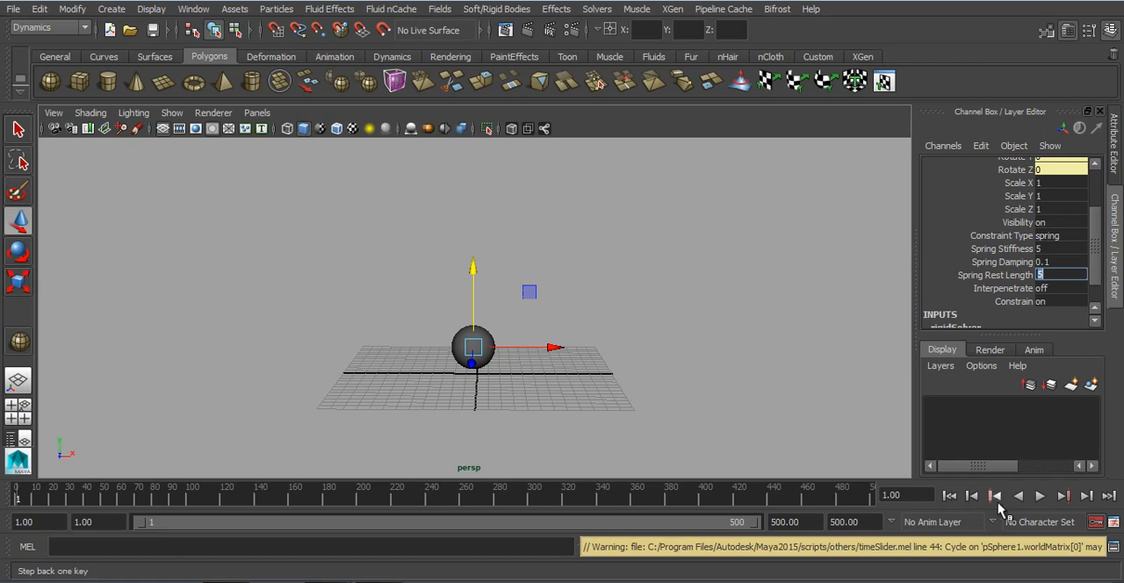
{"action": "left_click", "coordinate": [1040, 496]}
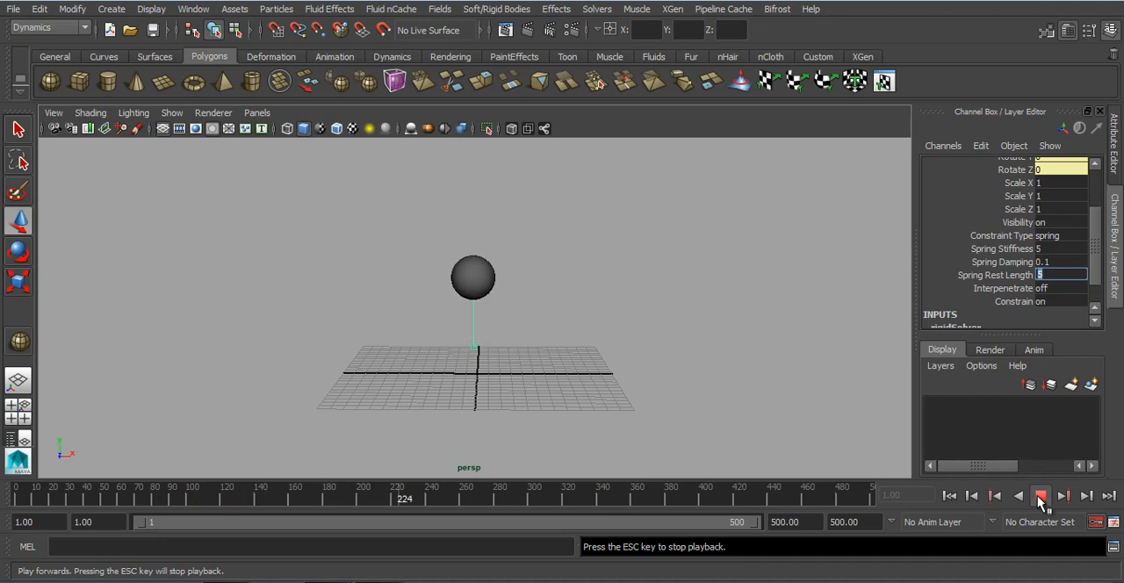
{"action": "left_click", "coordinate": [1039, 496]}
Step: Set the Spring Stiffness to 18 and run the simulation from the first frame
{"action": "left_click", "coordinate": [1047, 248]}
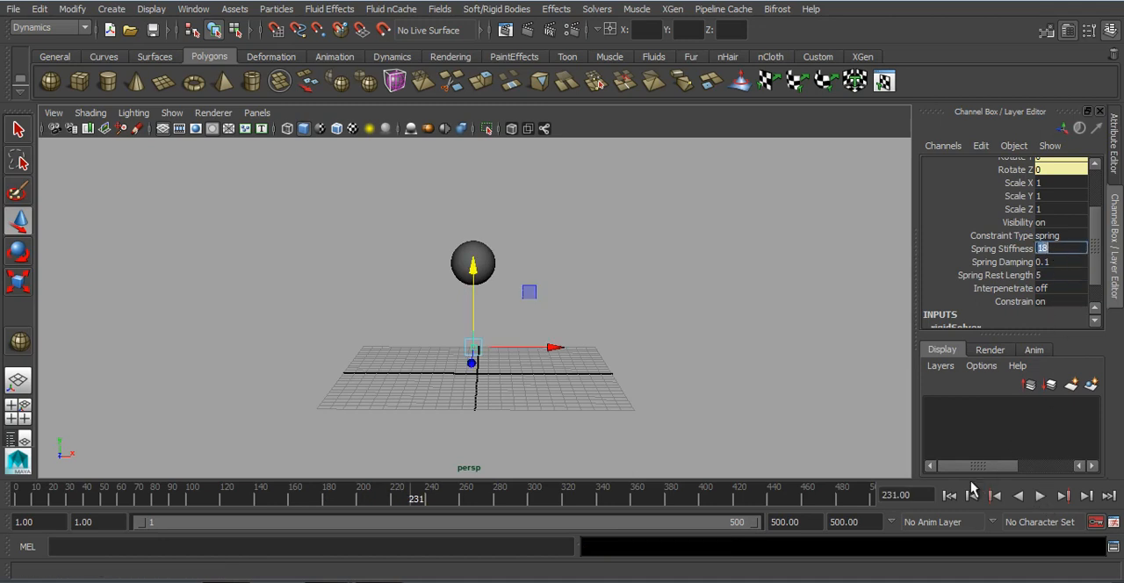
{"action": "left_click", "coordinate": [949, 495]}
{"action": "left_click", "coordinate": [1039, 495]}
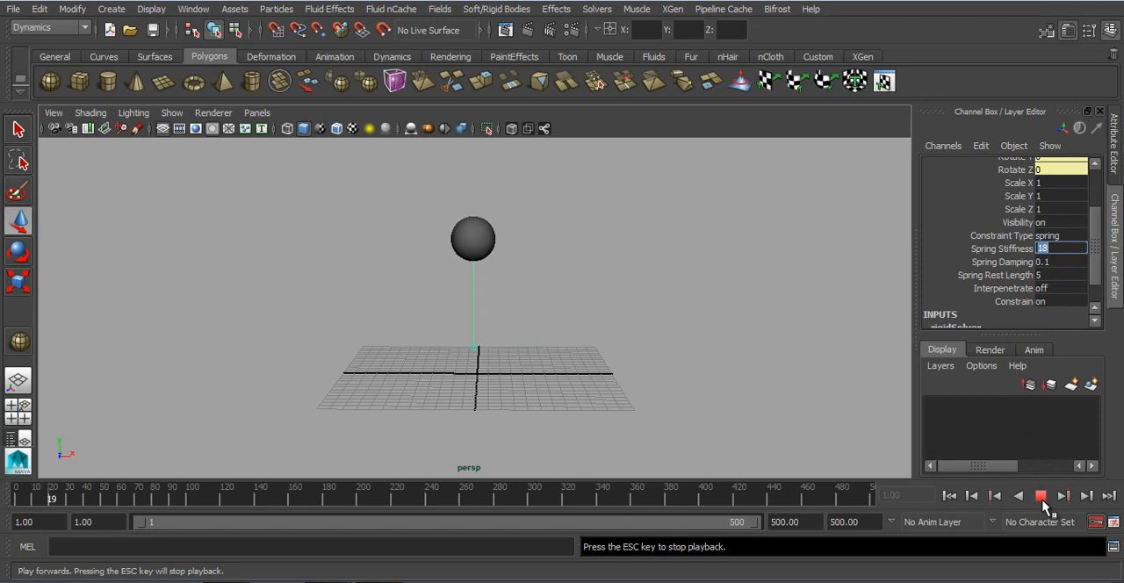
{"action": "left_click", "coordinate": [1040, 496]}
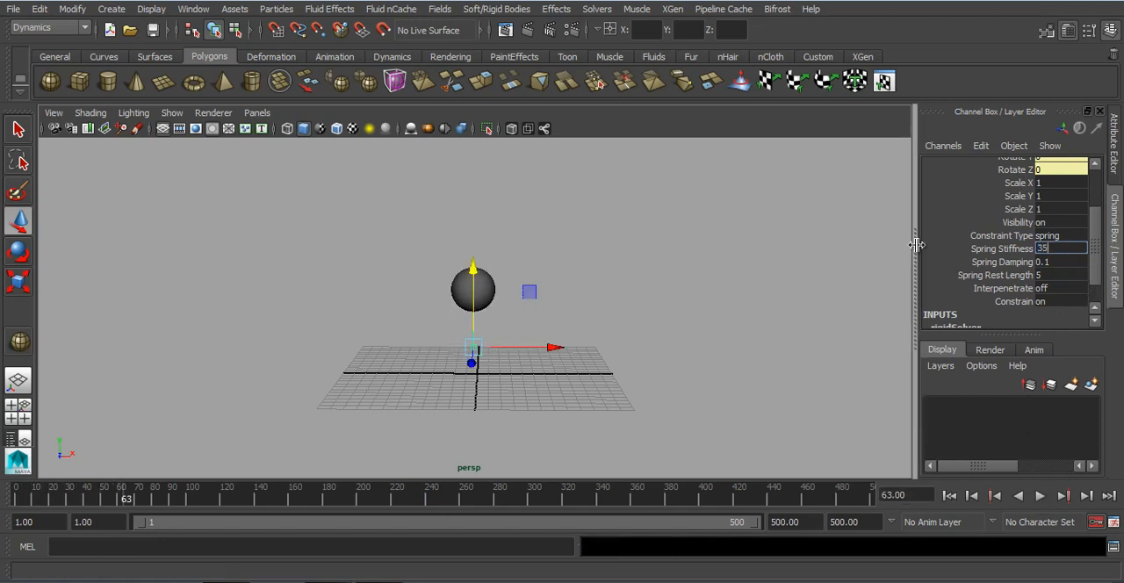
Step: Set the Spring Stiffness to 35 and replay the simulation from the start
{"action": "left_click", "coordinate": [949, 495]}
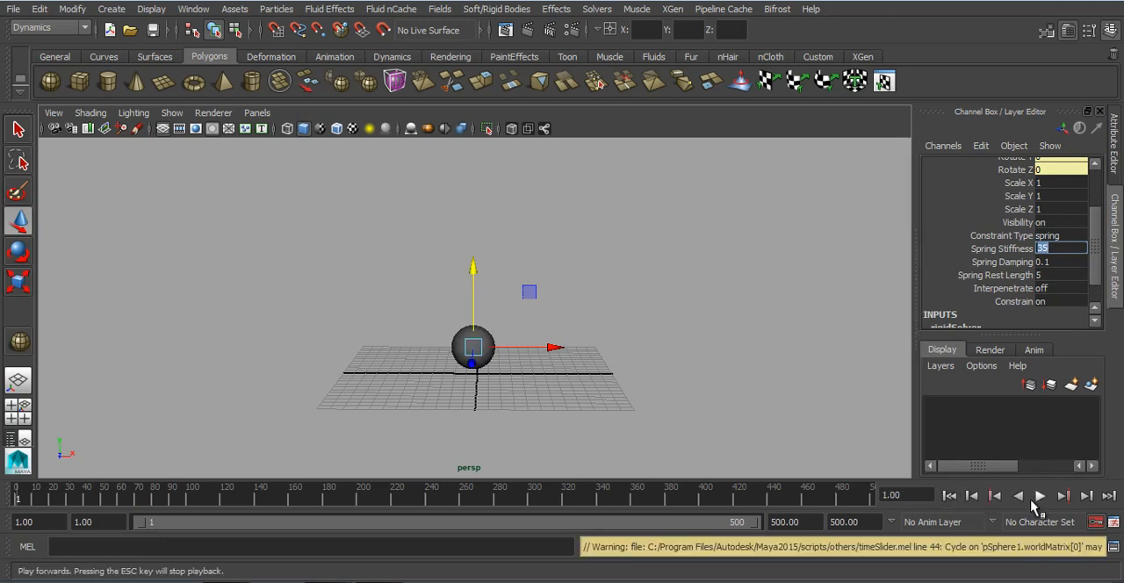
{"action": "left_click", "coordinate": [1038, 496]}
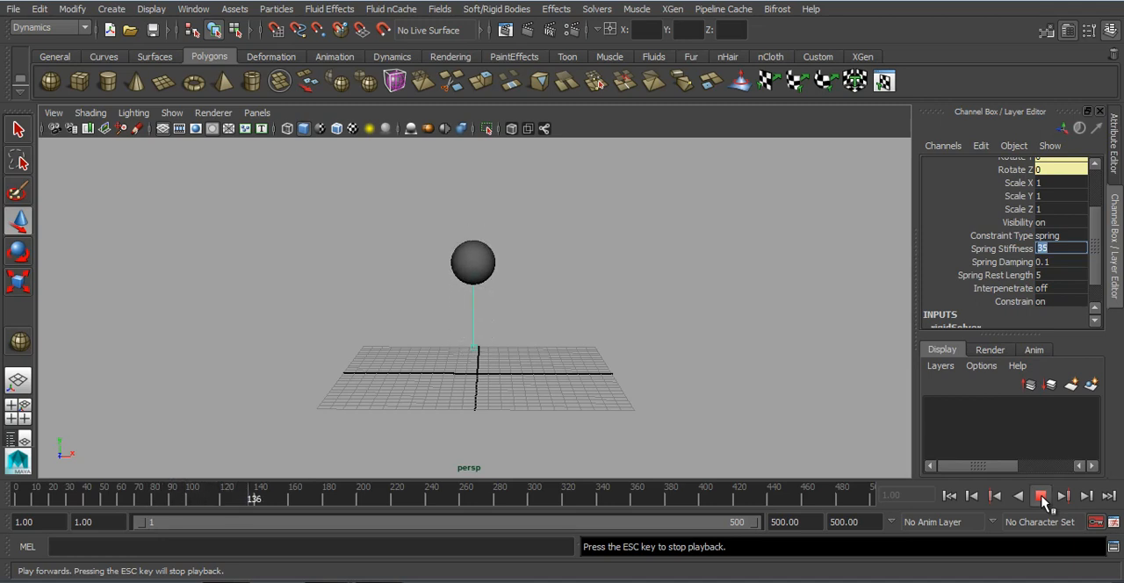
{"action": "left_click", "coordinate": [1041, 497]}
Step: Set the Spring Damping to 0.5 and play the simulation from the first frame
{"action": "left_click", "coordinate": [1055, 261]}
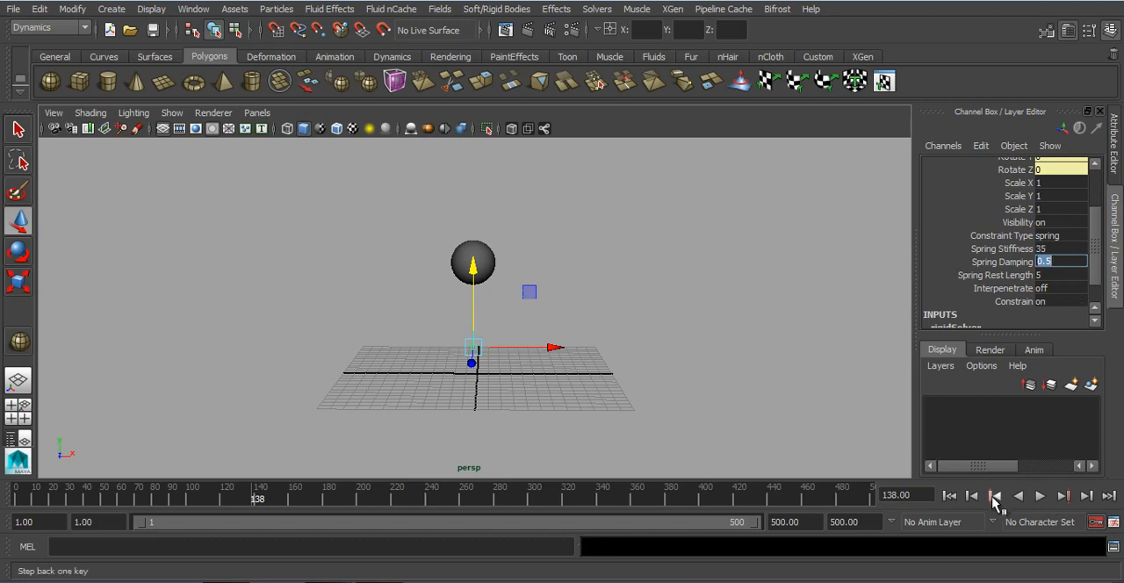
{"action": "left_click", "coordinate": [947, 496]}
{"action": "left_click", "coordinate": [1040, 497]}
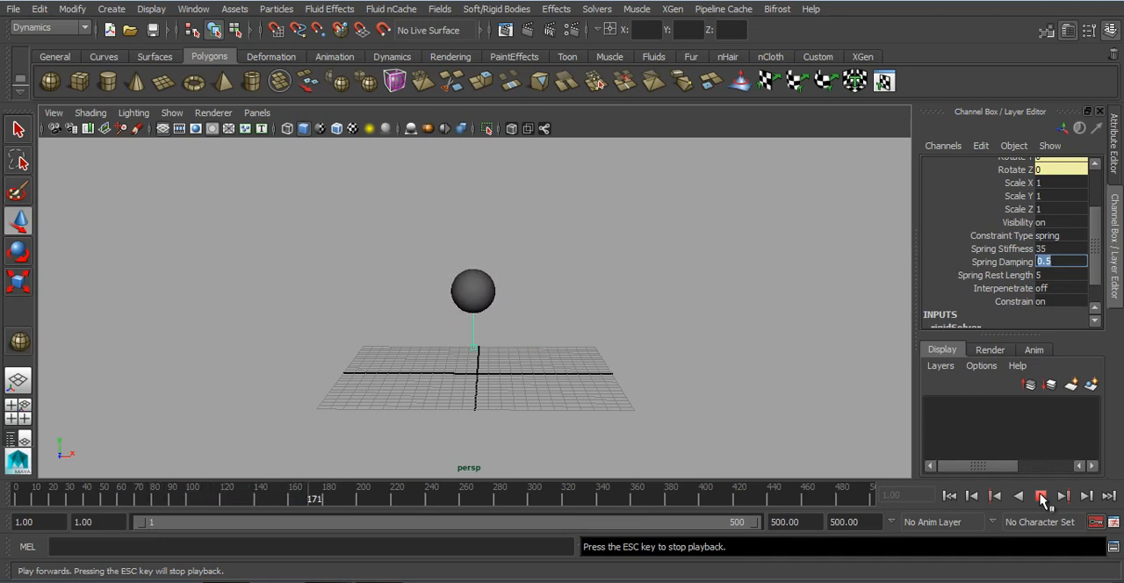
{"action": "left_click", "coordinate": [1041, 497]}
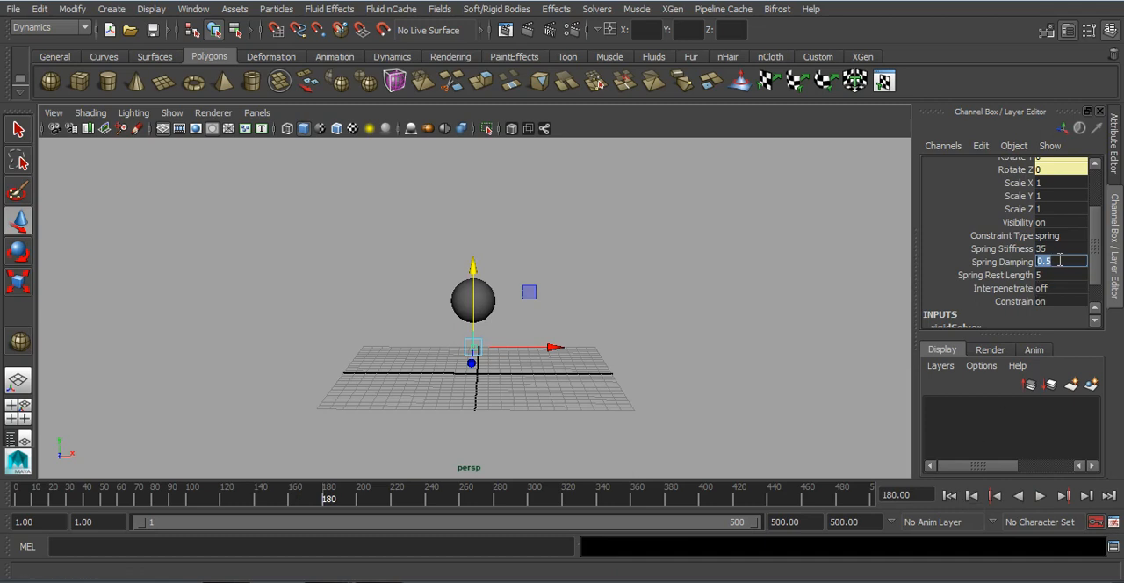
Step: Replay the damped spring simulation from the start to examine the sphere's bounce
{"action": "left_click", "coordinate": [949, 496]}
{"action": "left_click", "coordinate": [1040, 496]}
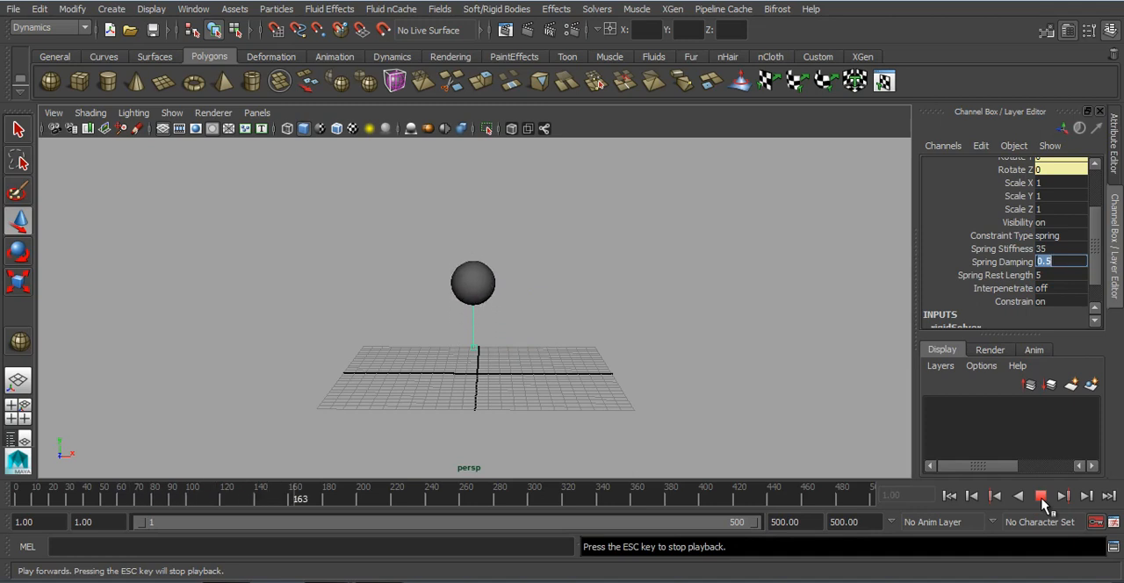
{"action": "left_click", "coordinate": [1040, 496]}
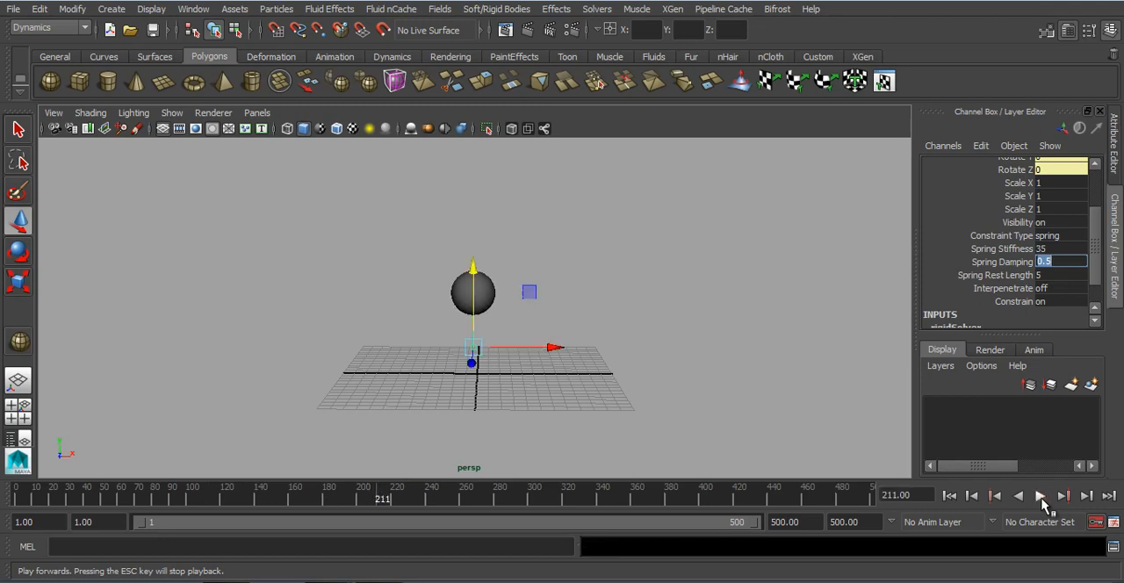
Step: Rewind to the first frame and delete the sphere together with its spring constraint
{"action": "left_click", "coordinate": [950, 496]}
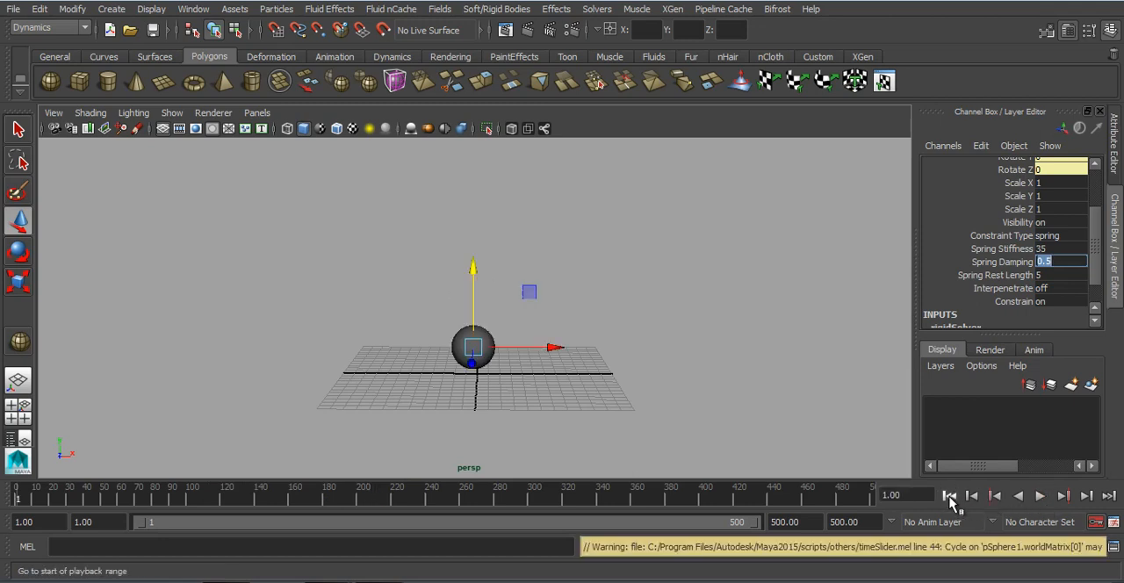
{"action": "left_click_drag", "start_coordinate": [639, 256], "coordinate": [283, 410]}
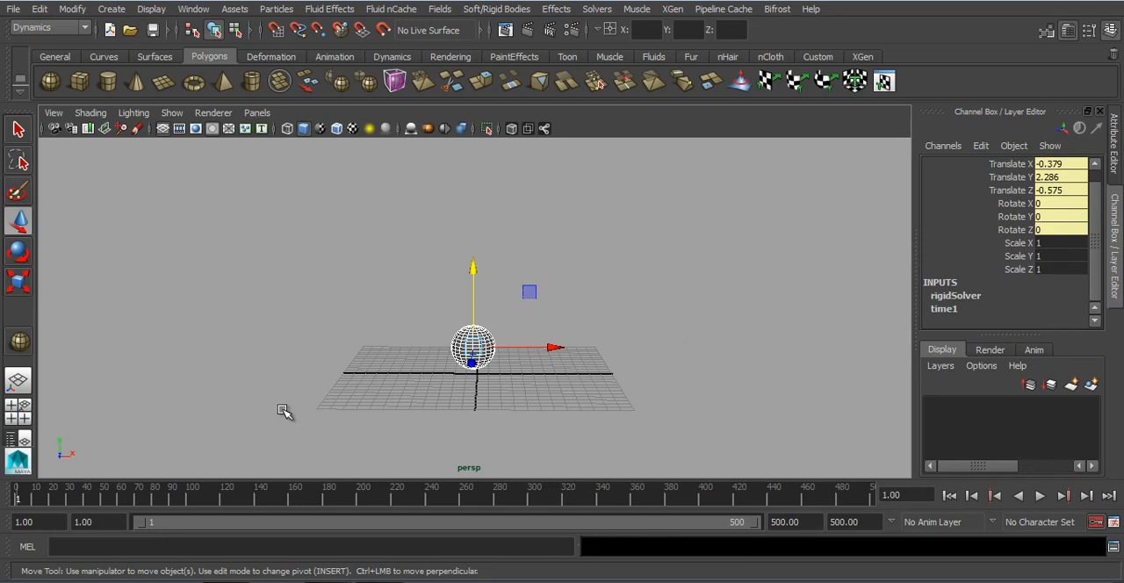
{"action": "key", "text": "Delete"}
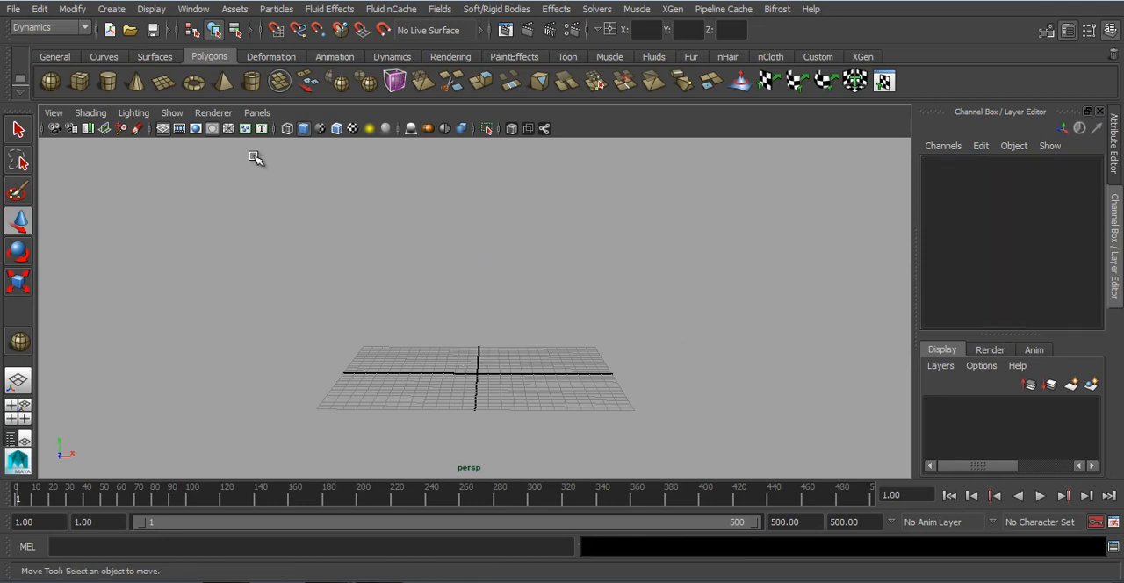
Step: Draw a polygon plane about 215 by 50.6 units across the grid and scale it in X to about 1.65
{"action": "left_click", "coordinate": [163, 83]}
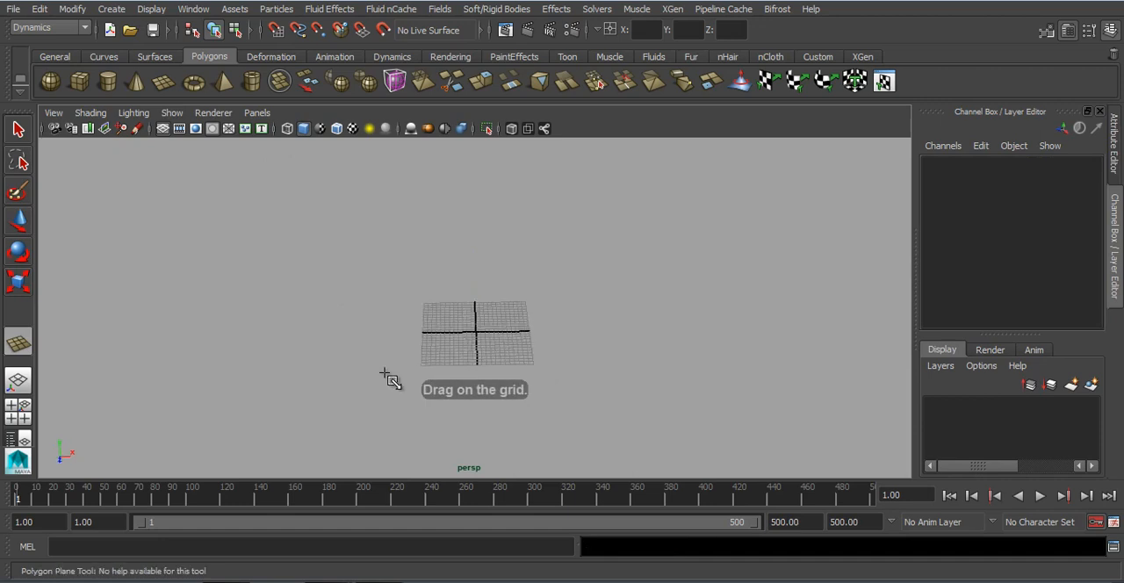
{"action": "left_click_drag", "start_coordinate": [103, 277], "coordinate": [966, 427]}
{"action": "left_click_drag", "start_coordinate": [614, 368], "coordinate": [593, 326], "text": "alt"}
{"action": "key", "text": "r"}
Step: Set the plane's Subdivisions Width and Subdivisions Height to 16
{"action": "scroll", "coordinate": [965, 294], "scroll_direction": "down", "scroll_amount": 5}
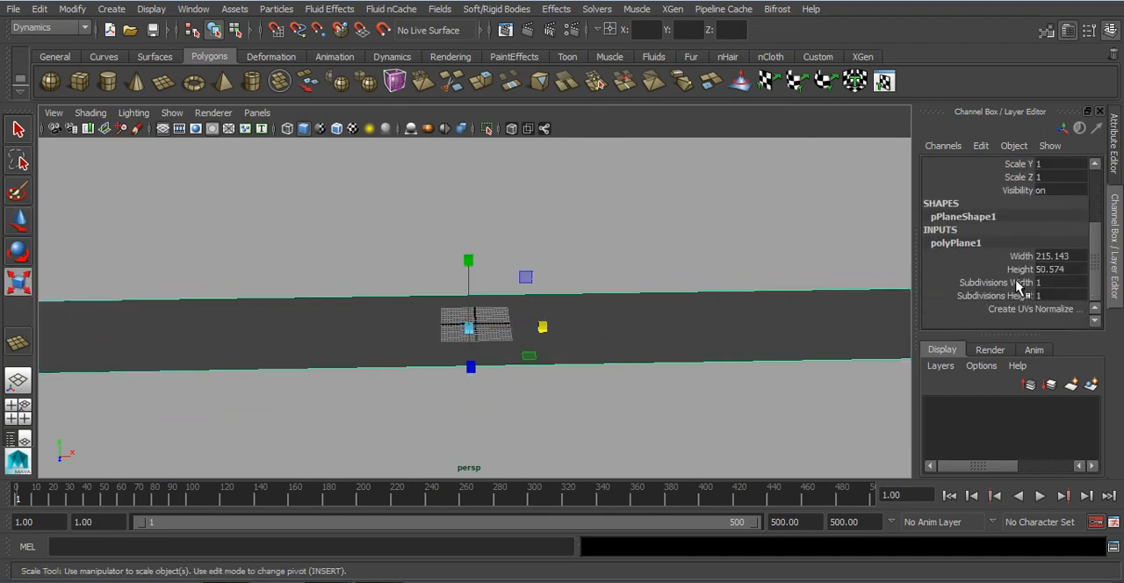
{"action": "left_click", "coordinate": [1018, 283]}
{"action": "left_click", "coordinate": [1010, 296], "text": "shift"}
{"action": "middle_click_drag", "start_coordinate": [492, 331], "coordinate": [604, 340]}
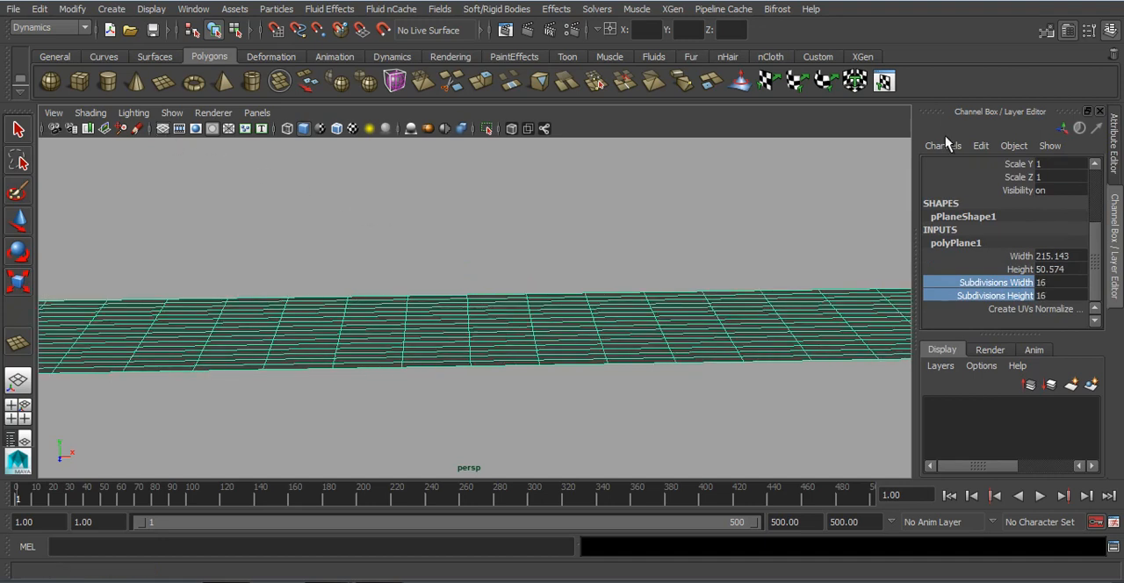
Step: Rename the plane to floor and deselect it
{"action": "scroll", "coordinate": [982, 245], "scroll_direction": "up", "scroll_amount": 4}
{"action": "left_click", "coordinate": [993, 165]}
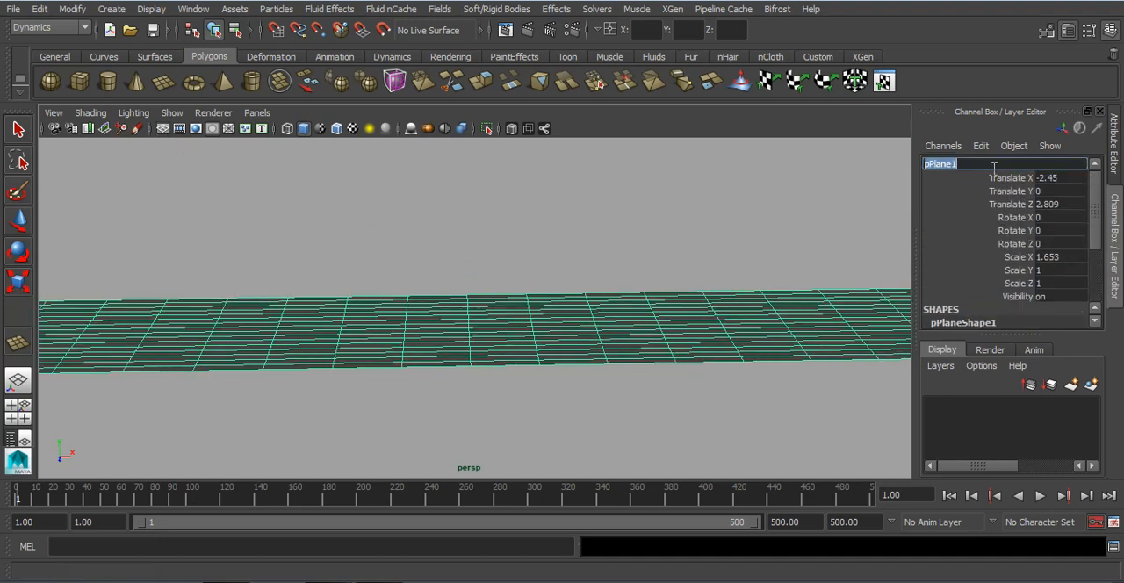
{"action": "type", "text": "floor"}
{"action": "key", "text": "Return"}
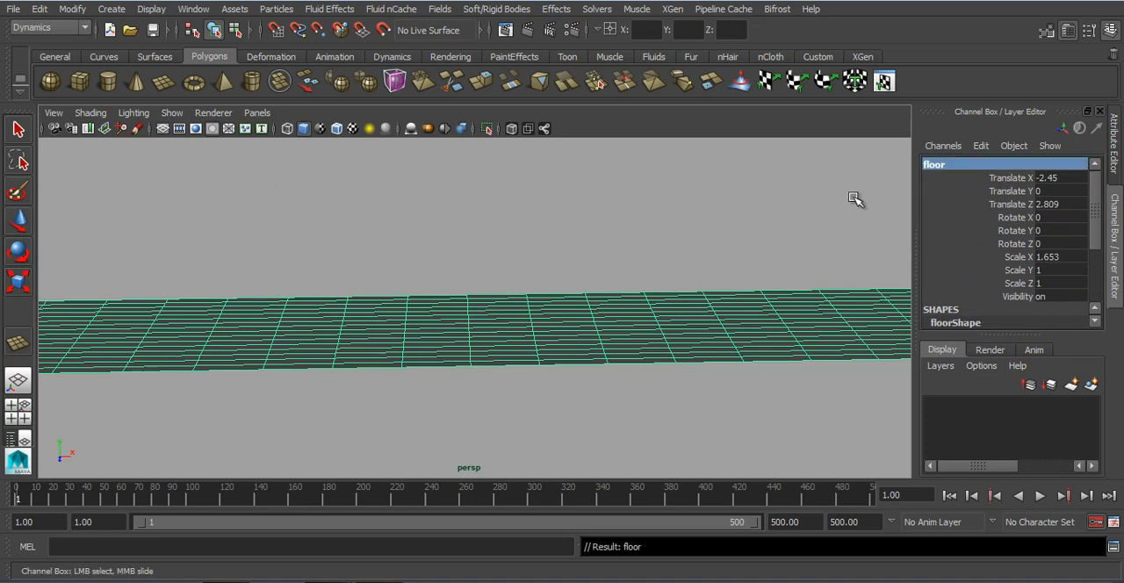
{"action": "left_click", "coordinate": [735, 238]}
{"action": "scroll", "coordinate": [551, 324], "scroll_direction": "up", "scroll_amount": 1}
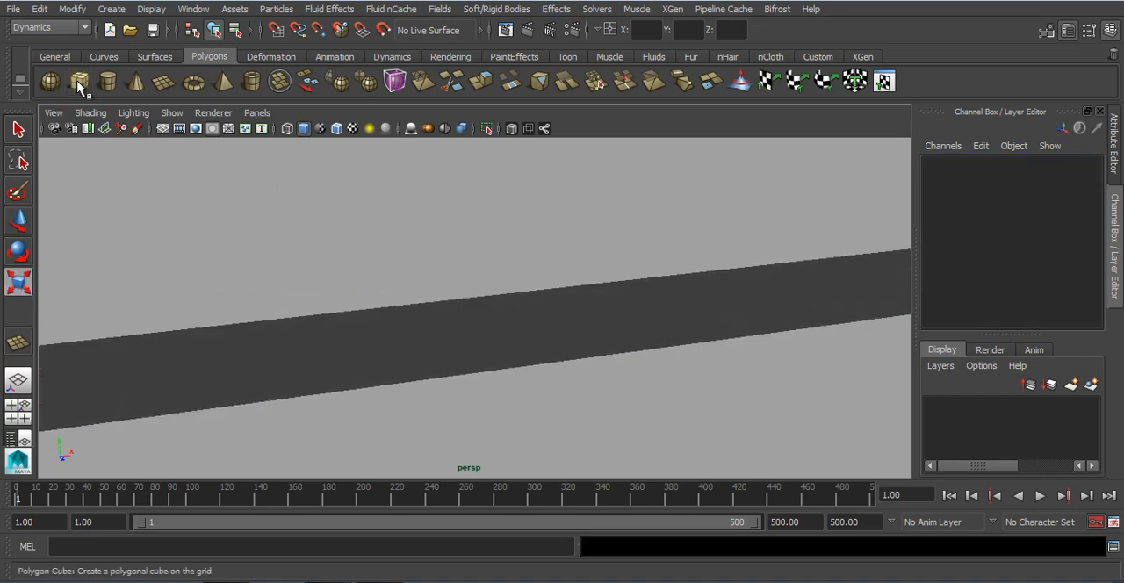
Step: Draw a long, thin polygon cube on the floor and raise it to Translate Y about 7.04
{"action": "left_click", "coordinate": [79, 81]}
{"action": "left_click_drag", "start_coordinate": [596, 254], "coordinate": [506, 251], "text": "alt"}
{"action": "scroll", "coordinate": [548, 352], "scroll_direction": "up", "scroll_amount": 1}
{"action": "left_click_drag", "start_coordinate": [542, 333], "coordinate": [553, 343]}
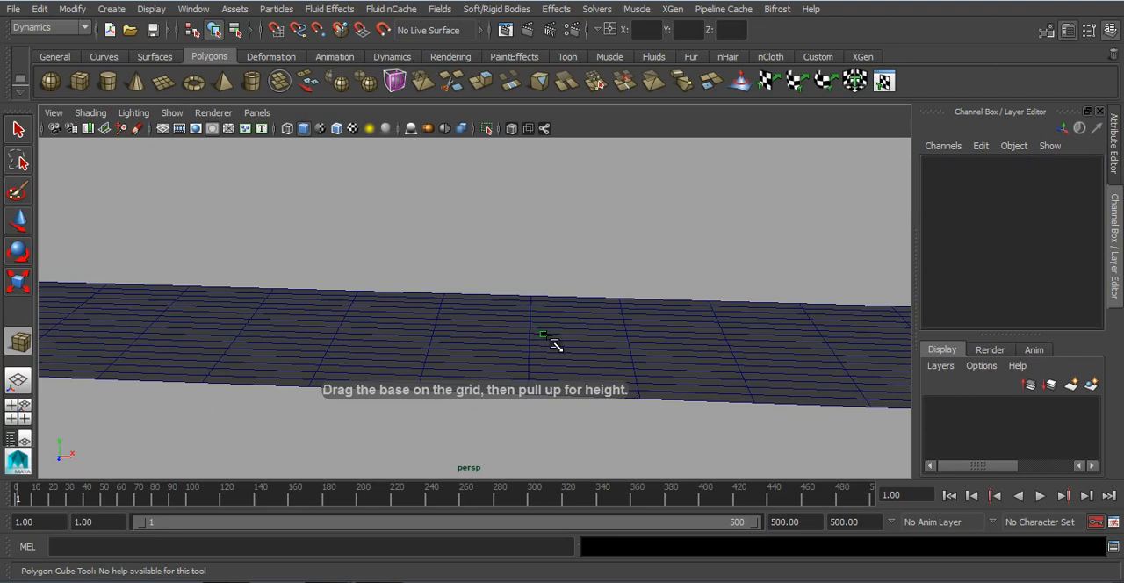
{"action": "left_click_drag", "start_coordinate": [630, 341], "coordinate": [658, 334]}
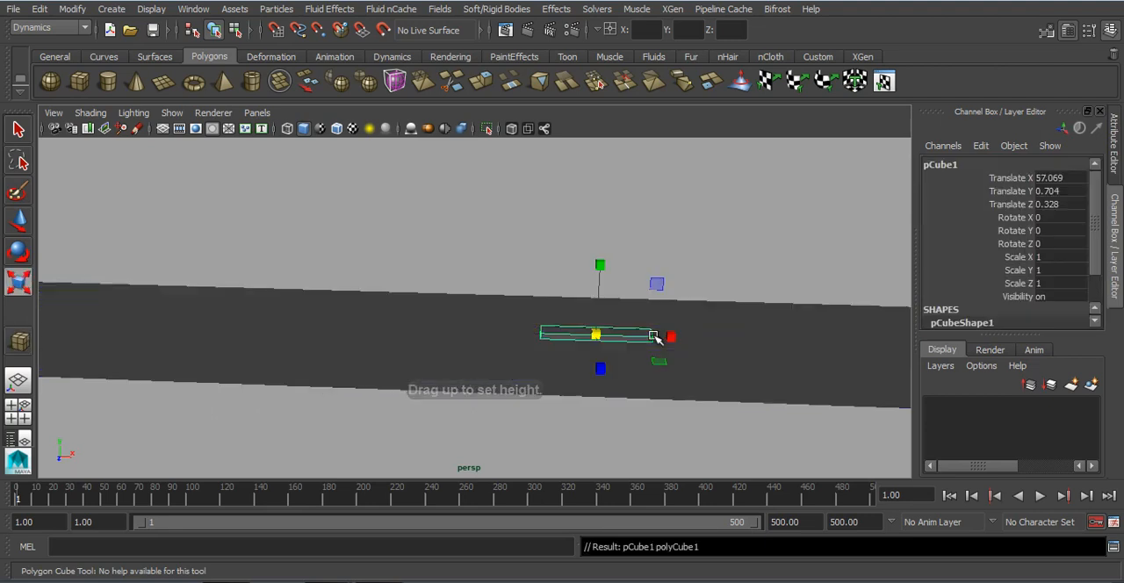
{"action": "scroll", "coordinate": [654, 335], "scroll_direction": "up", "scroll_amount": 2}
{"action": "key", "text": "w"}
{"action": "left_click_drag", "start_coordinate": [669, 297], "coordinate": [676, 252]}
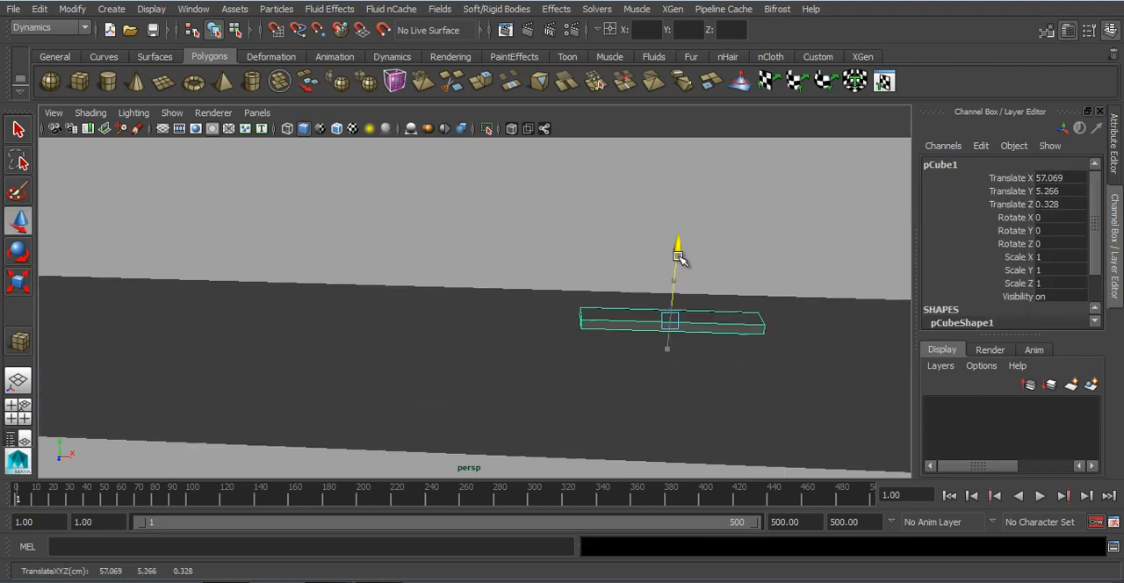
Step: Scale the bar to about 0.358 overall, with its length in X at about 0.592
{"action": "key", "text": "f"}
{"action": "key", "text": "r"}
{"action": "left_click_drag", "start_coordinate": [479, 314], "coordinate": [238, 357]}
{"action": "left_click_drag", "start_coordinate": [540, 315], "coordinate": [640, 319]}
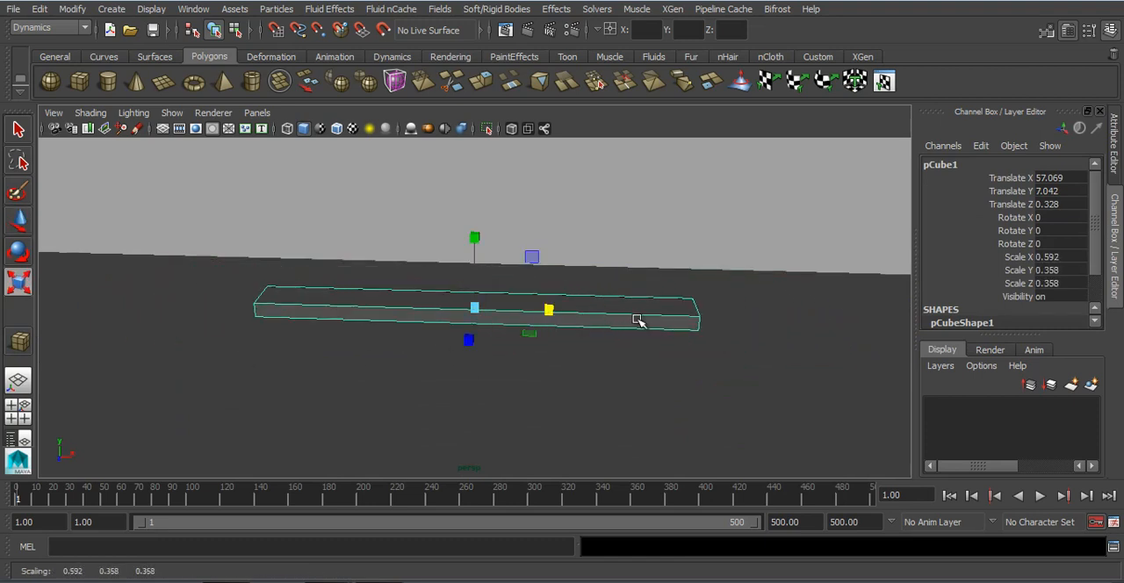
Step: Insert an edge loop near the +X end of the bar to mark off the bucket section
{"action": "middle_click_drag", "start_coordinate": [640, 319], "coordinate": [597, 304], "text": "alt"}
{"action": "right_click", "coordinate": [596, 303], "text": "shift"}
{"action": "left_click", "coordinate": [510, 247]}
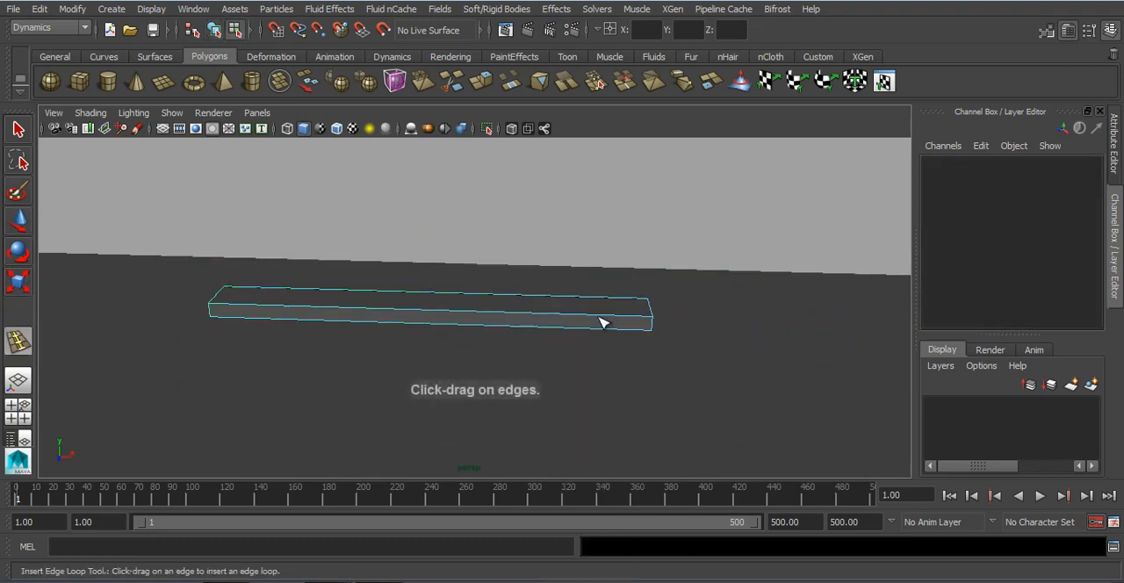
{"action": "left_click", "coordinate": [600, 318]}
Step: Extrude the two side faces of the bar's end section outward in Z to form a wider head
{"action": "left_click_drag", "start_coordinate": [596, 340], "coordinate": [560, 412], "text": "alt"}
{"action": "key", "text": "w"}
{"action": "right_click_drag", "start_coordinate": [579, 340], "coordinate": [566, 236]}
{"action": "left_click", "coordinate": [582, 366]}
{"action": "left_click_drag", "start_coordinate": [581, 366], "coordinate": [461, 419], "text": "alt"}
{"action": "right_click_drag", "start_coordinate": [400, 387], "coordinate": [395, 323], "text": "shift"}
{"action": "left_click_drag", "start_coordinate": [394, 419], "coordinate": [476, 426], "text": "alt"}
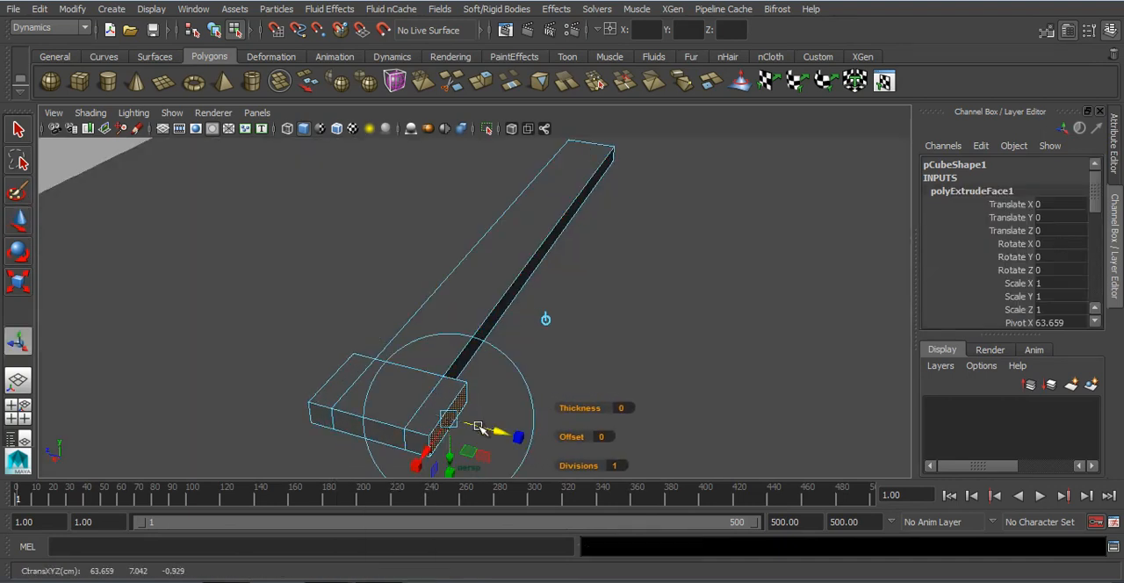
Step: Extrude the faces at the tip of the head outward to add a strip along its end
{"action": "left_click", "coordinate": [342, 422]}
{"action": "right_click_drag", "start_coordinate": [418, 439], "coordinate": [464, 328], "text": "shift"}
{"action": "key", "text": "w"}
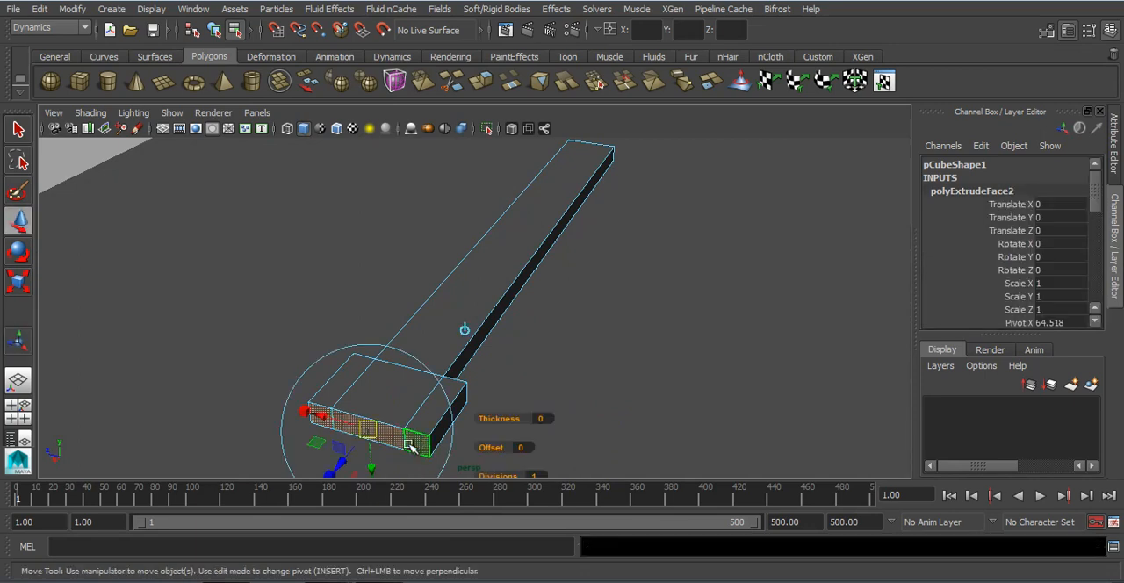
{"action": "left_click_drag", "start_coordinate": [352, 454], "coordinate": [524, 324]}
Step: Select the head's top faces, scale them inward, and extrude them down to hollow out a bucket
{"action": "left_click", "coordinate": [525, 324]}
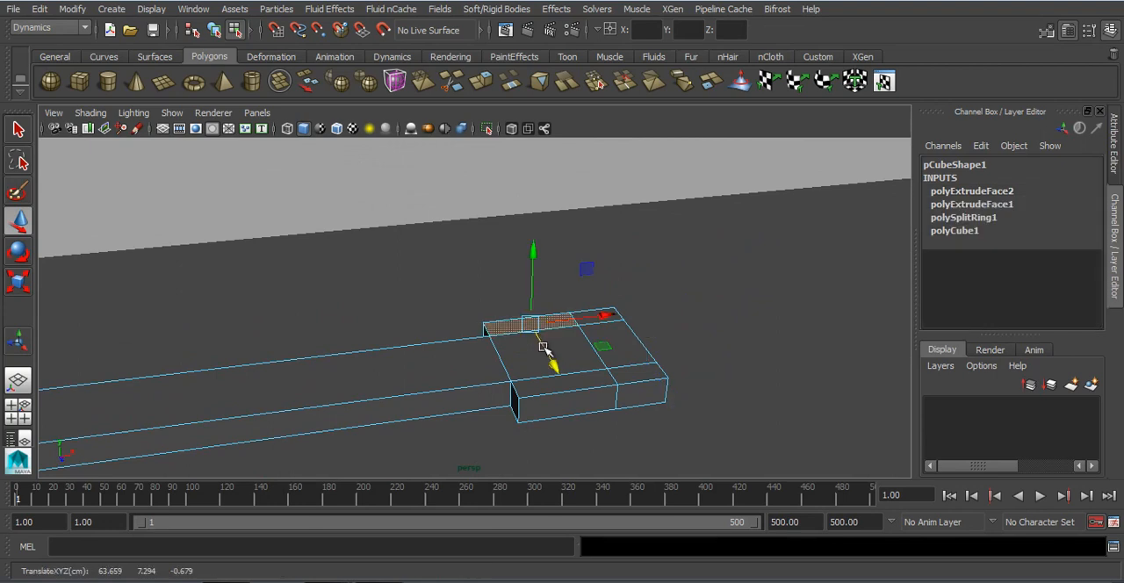
{"action": "left_click", "coordinate": [643, 373], "text": "shift"}
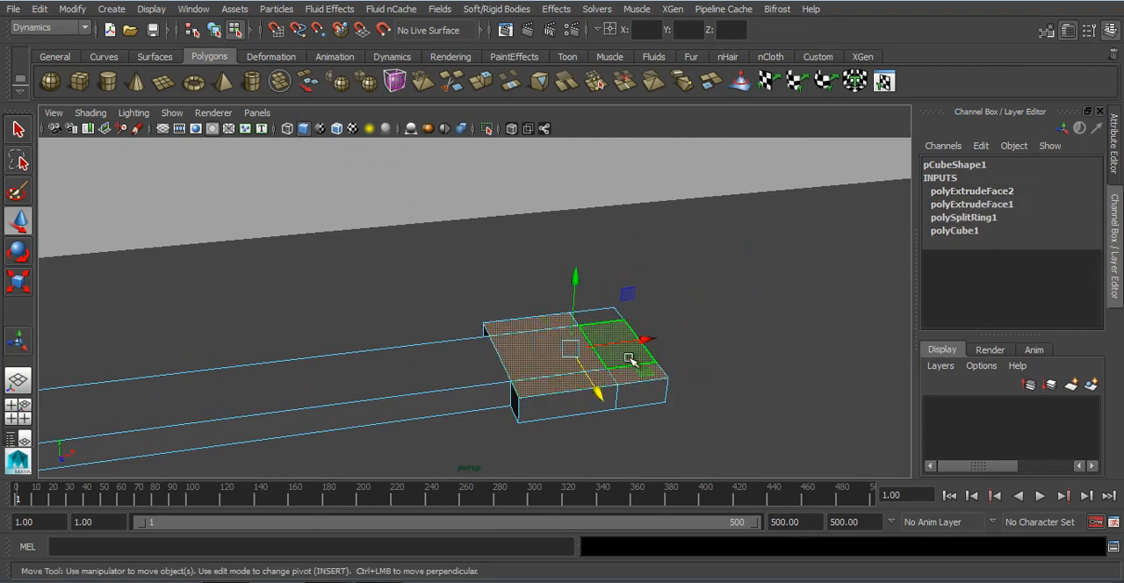
{"action": "left_click", "coordinate": [600, 317], "text": "shift"}
{"action": "right_click_drag", "start_coordinate": [599, 317], "coordinate": [595, 333], "text": "shift"}
{"action": "key", "text": "r"}
{"action": "left_click_drag", "start_coordinate": [572, 350], "coordinate": [567, 350]}
{"action": "key", "text": "ctrl+e"}
{"action": "key", "text": "w"}
{"action": "left_click_drag", "start_coordinate": [574, 282], "coordinate": [571, 300]}
Step: Return to object mode and move the catapult arm along X to about 122.96
{"action": "right_click_drag", "start_coordinate": [539, 180], "coordinate": [611, 160]}
{"action": "left_click", "coordinate": [503, 338]}
{"action": "scroll", "coordinate": [502, 366], "scroll_direction": "down", "scroll_amount": 6}
{"action": "left_click_drag", "start_coordinate": [500, 369], "coordinate": [545, 347], "text": "alt"}
{"action": "key", "text": "f"}
{"action": "right_click_drag", "start_coordinate": [545, 346], "coordinate": [155, 108], "text": "alt"}
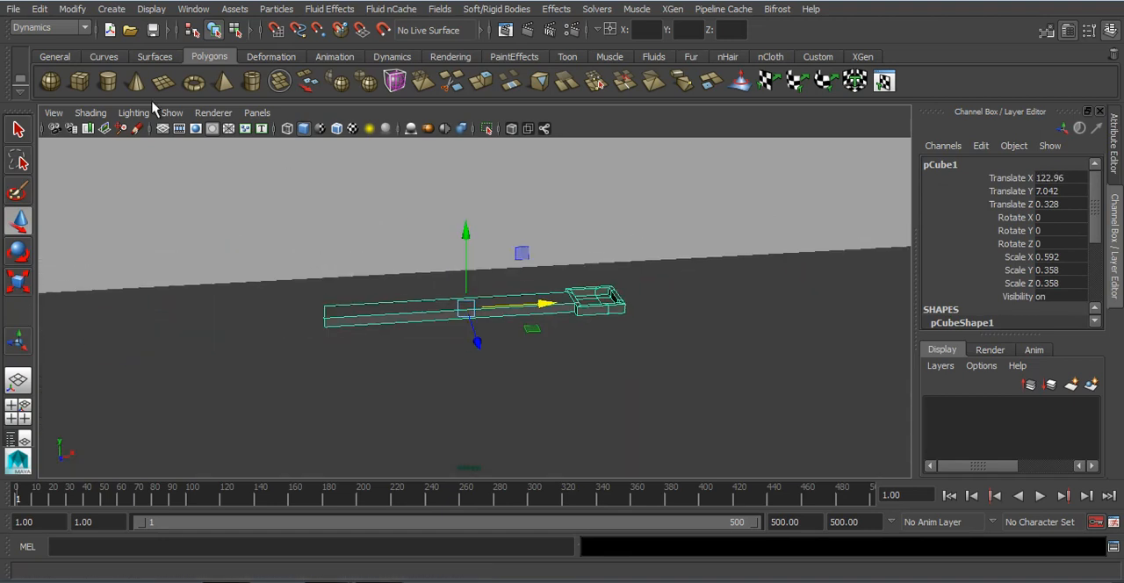
Step: Freeze the catapult arm's transformations
{"action": "left_click_drag", "start_coordinate": [621, 270], "coordinate": [484, 191], "text": "alt"}
{"action": "key", "text": "r"}
{"action": "left_click", "coordinate": [73, 13]}
{"action": "left_click", "coordinate": [101, 67]}
{"action": "right_click_drag", "start_coordinate": [597, 259], "coordinate": [668, 303], "text": "alt"}
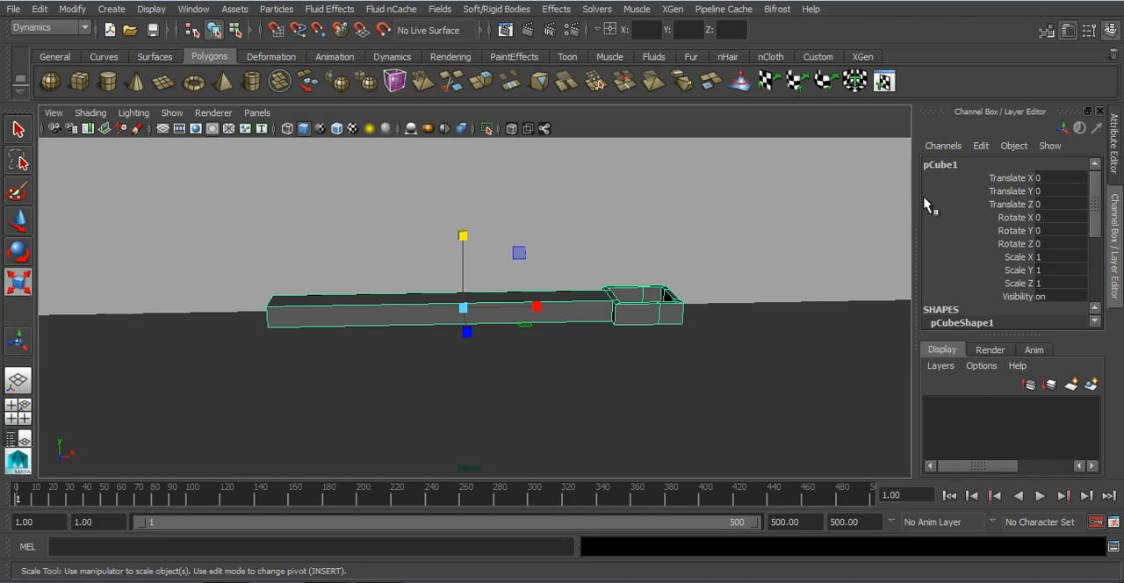
Step: Rename the catapult arm as cattapullit and reselect it
{"action": "key", "text": "w"}
{"action": "left_click", "coordinate": [956, 164]}
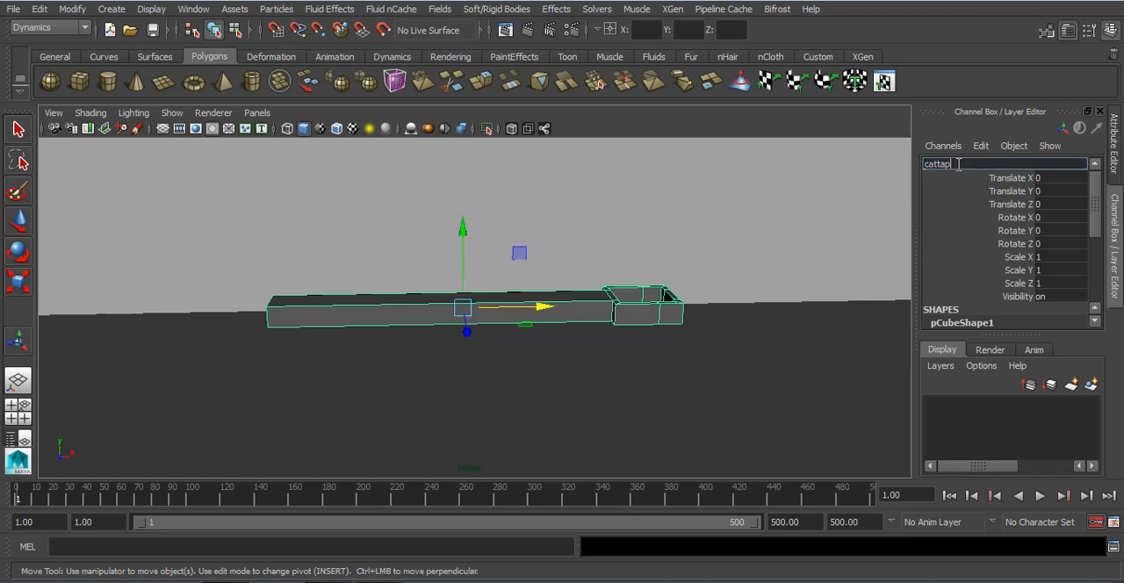
{"action": "type", "text": "cattapull"}
{"action": "key", "text": "Return"}
{"action": "key", "text": "r"}
{"action": "left_click", "coordinate": [861, 234]}
{"action": "left_click", "coordinate": [610, 313]}
{"action": "middle_click_drag", "start_coordinate": [599, 313], "coordinate": [534, 305], "text": "alt"}
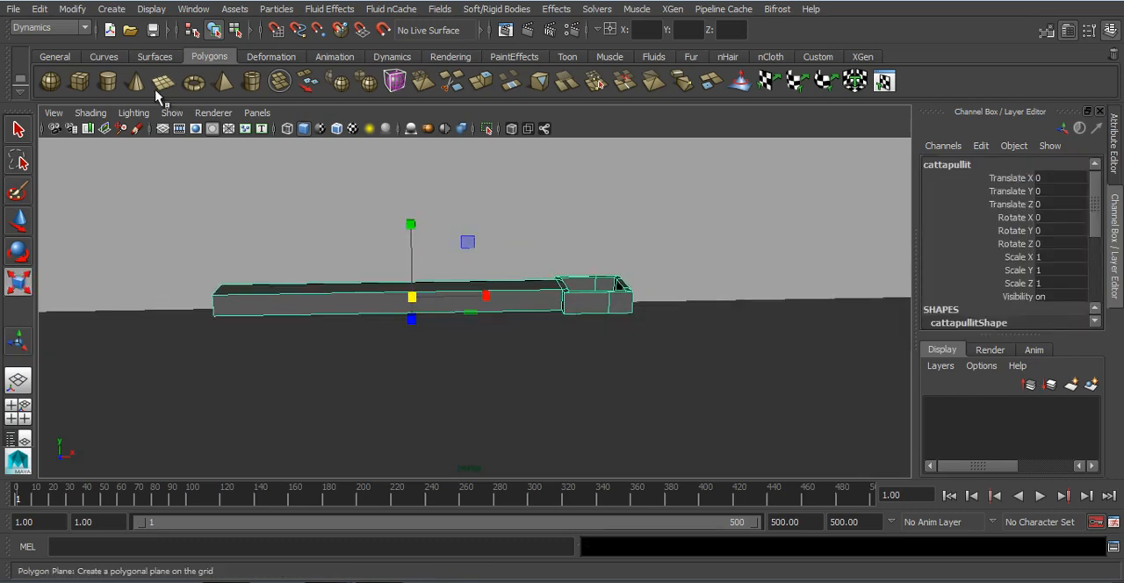
Step: Draw a polygon sphere and move it into the catapult's bucket at about X 130, Y 7.06, Z 0.32
{"action": "left_click", "coordinate": [50, 82]}
{"action": "scroll", "coordinate": [545, 390], "scroll_direction": "down", "scroll_amount": 2}
{"action": "left_click_drag", "start_coordinate": [569, 387], "coordinate": [581, 397]}
{"action": "key", "text": "w"}
{"action": "left_click_drag", "start_coordinate": [569, 323], "coordinate": [637, 313]}
{"action": "left_click_drag", "start_coordinate": [535, 249], "coordinate": [617, 251]}
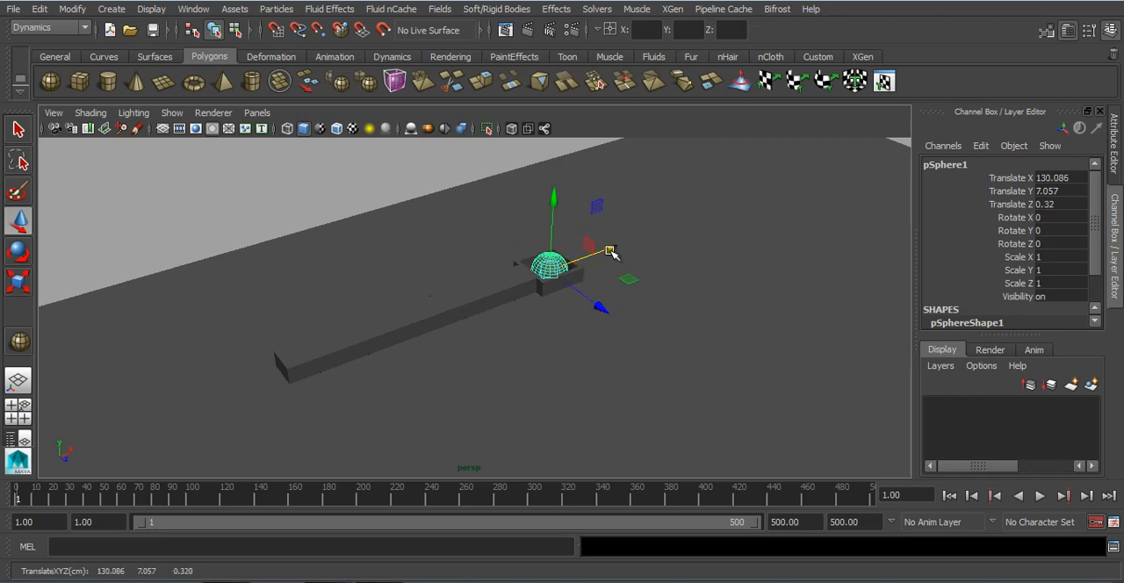
Step: Turn on wireframe on shaded, then fit the sphere above the bucket with scale about 1.011 and Translate Y about 8.09
{"action": "key", "text": "f"}
{"action": "left_click_drag", "start_coordinate": [571, 321], "coordinate": [475, 193], "text": "alt"}
{"action": "key", "text": "r"}
{"action": "left_click_drag", "start_coordinate": [483, 268], "coordinate": [552, 267]}
{"action": "key", "text": "w"}
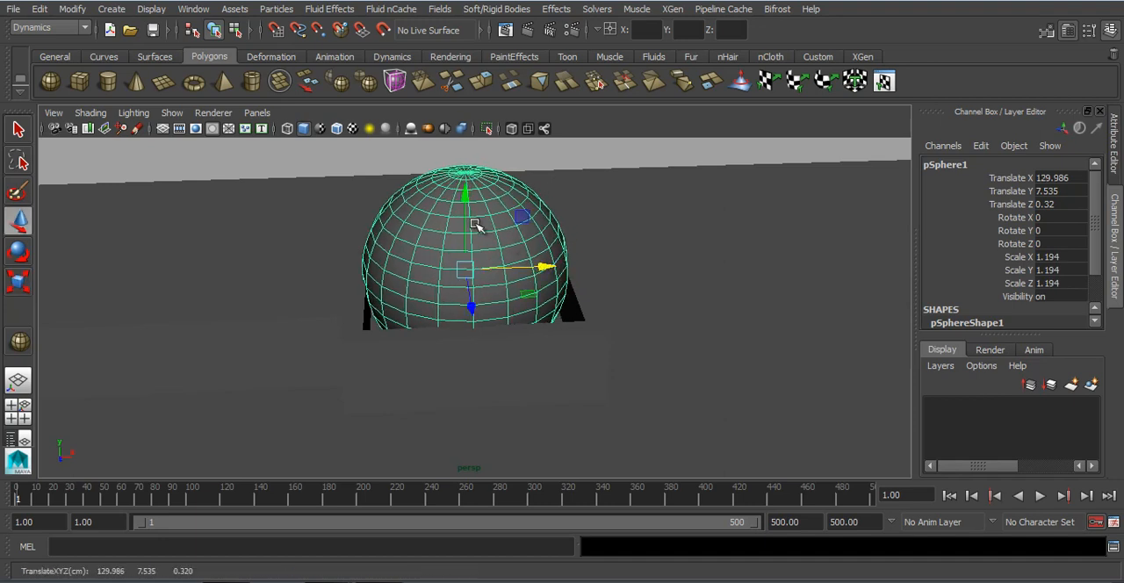
{"action": "left_click", "coordinate": [336, 128]}
{"action": "left_click_drag", "start_coordinate": [474, 202], "coordinate": [464, 152]}
{"action": "key", "text": "r"}
{"action": "left_click_drag", "start_coordinate": [465, 222], "coordinate": [439, 226]}
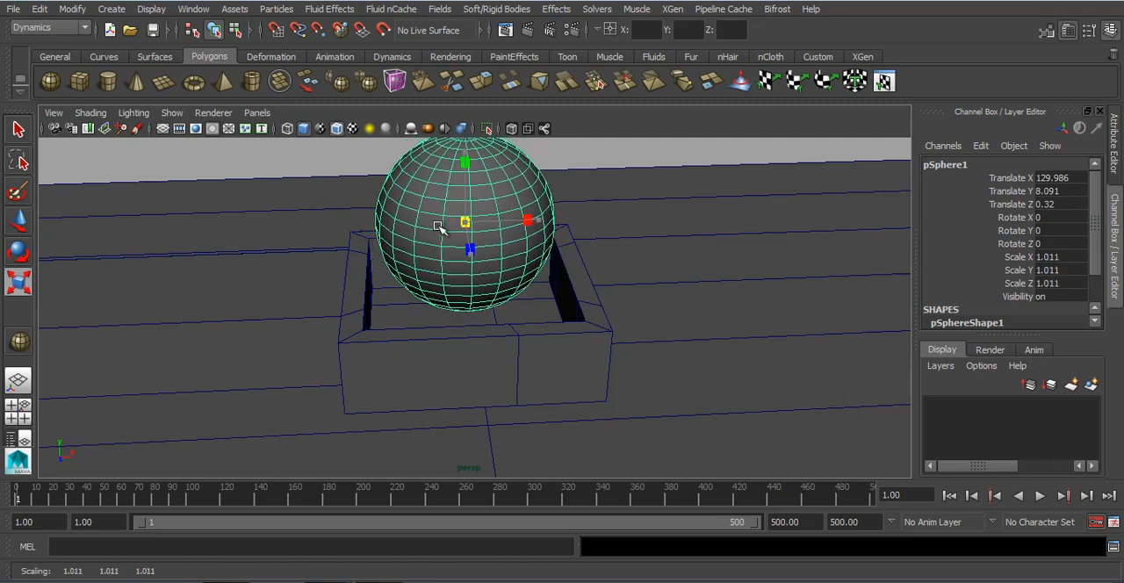
Step: Lower the sphere and catapult together by about 2.5 units so they sit just above the floor
{"action": "scroll", "coordinate": [421, 299], "scroll_direction": "down", "scroll_amount": 10}
{"action": "left_click_drag", "start_coordinate": [451, 326], "coordinate": [449, 284], "text": "alt"}
{"action": "middle_click_drag", "start_coordinate": [459, 304], "coordinate": [490, 312], "text": "alt"}
{"action": "left_click_drag", "start_coordinate": [490, 312], "coordinate": [493, 306], "text": "alt"}
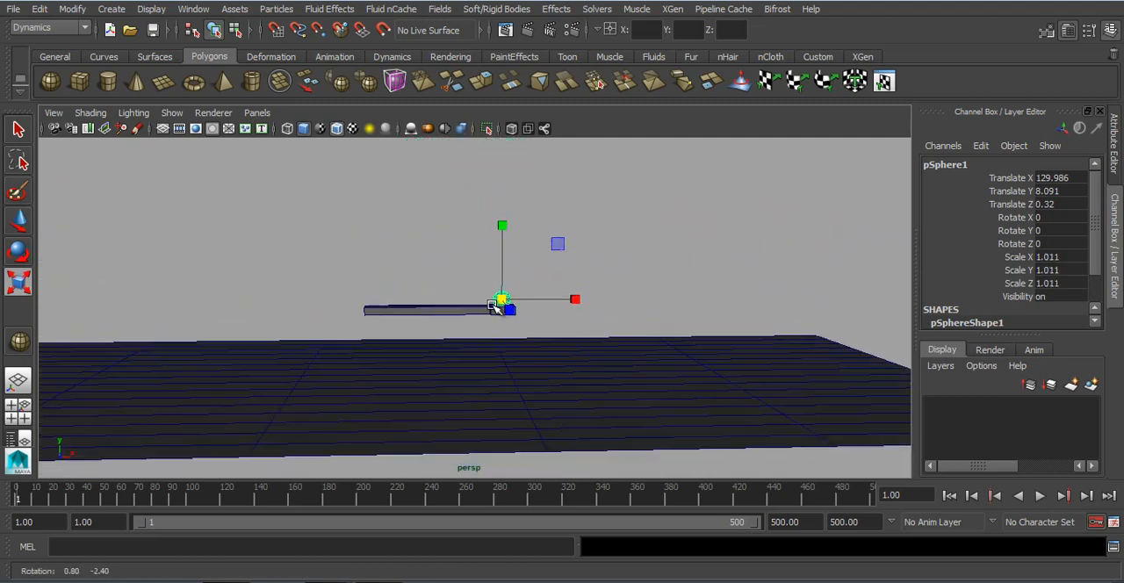
{"action": "scroll", "coordinate": [492, 307], "scroll_direction": "up", "scroll_amount": 3}
{"action": "left_click_drag", "start_coordinate": [484, 268], "coordinate": [529, 309]}
{"action": "key", "text": "w"}
{"action": "left_click_drag", "start_coordinate": [514, 227], "coordinate": [518, 256]}
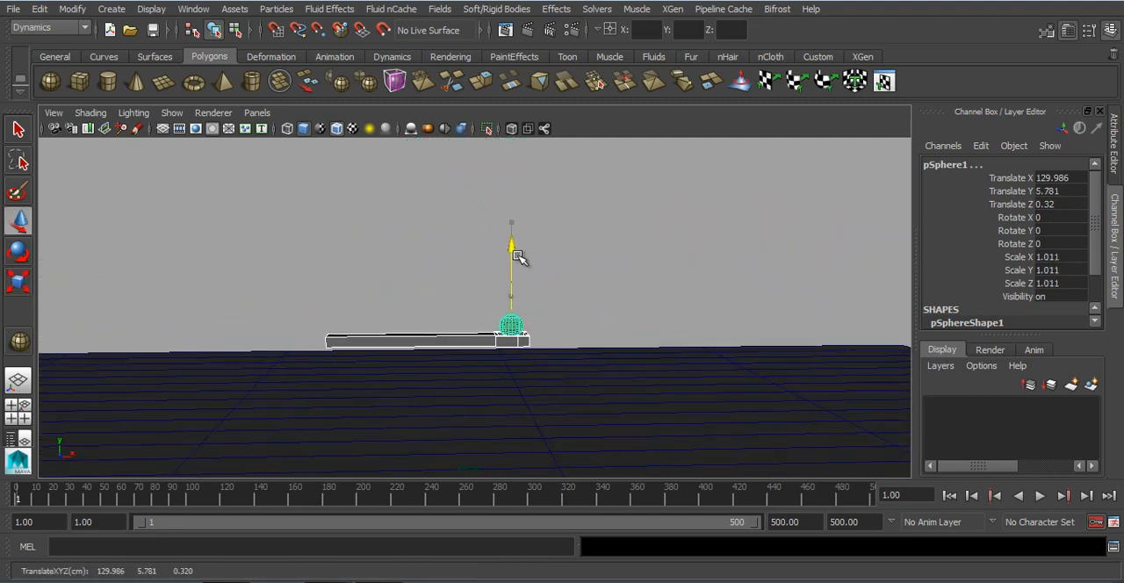
{"action": "left_click", "coordinate": [416, 263]}
Step: Select the sphere and the catapult and make them active rigid bodies
{"action": "left_click_drag", "start_coordinate": [436, 304], "coordinate": [445, 319], "text": "alt"}
{"action": "left_click", "coordinate": [458, 330]}
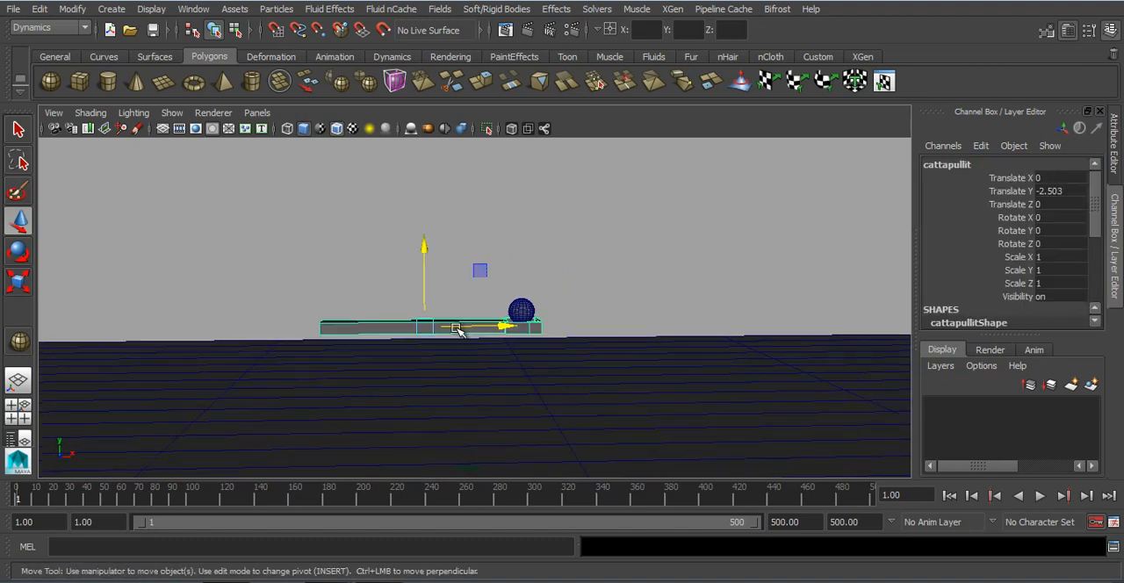
{"action": "scroll", "coordinate": [452, 330], "scroll_direction": "up", "scroll_amount": 2}
{"action": "left_click_drag", "start_coordinate": [561, 314], "coordinate": [563, 316], "text": "shift"}
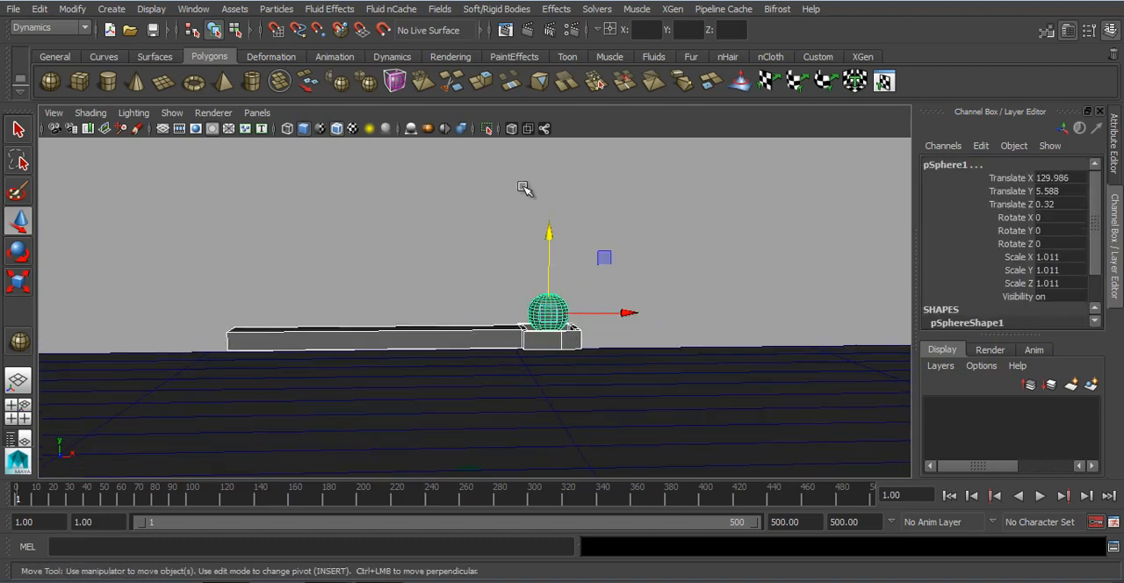
{"action": "left_click", "coordinate": [496, 9]}
{"action": "left_click", "coordinate": [526, 31]}
Step: Select the floor and make it a passive rigid body
{"action": "left_click", "coordinate": [677, 409]}
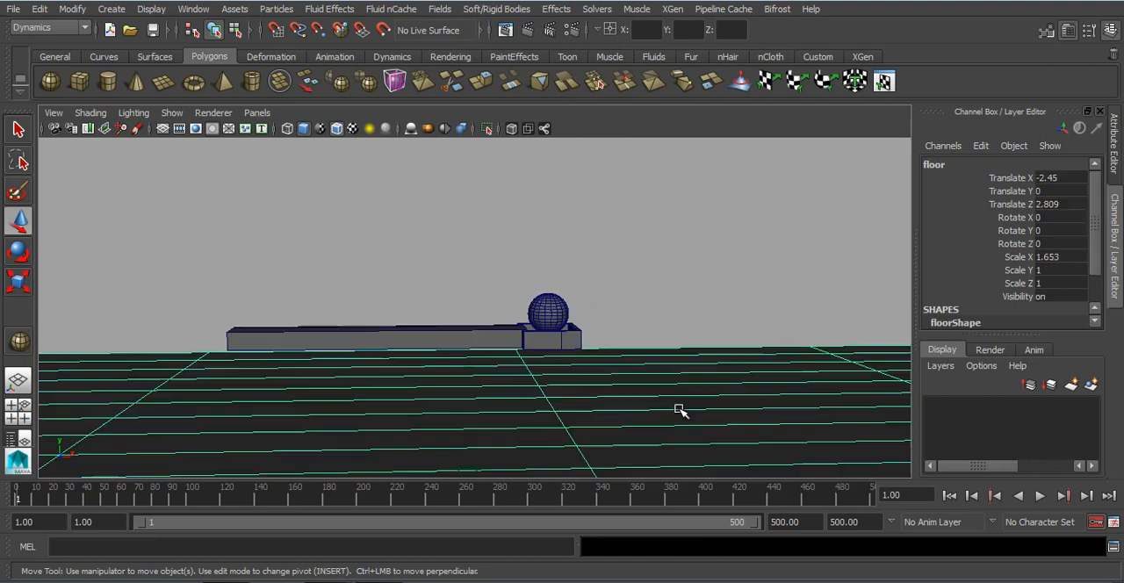
{"action": "left_click", "coordinate": [496, 9]}
{"action": "left_click", "coordinate": [504, 49]}
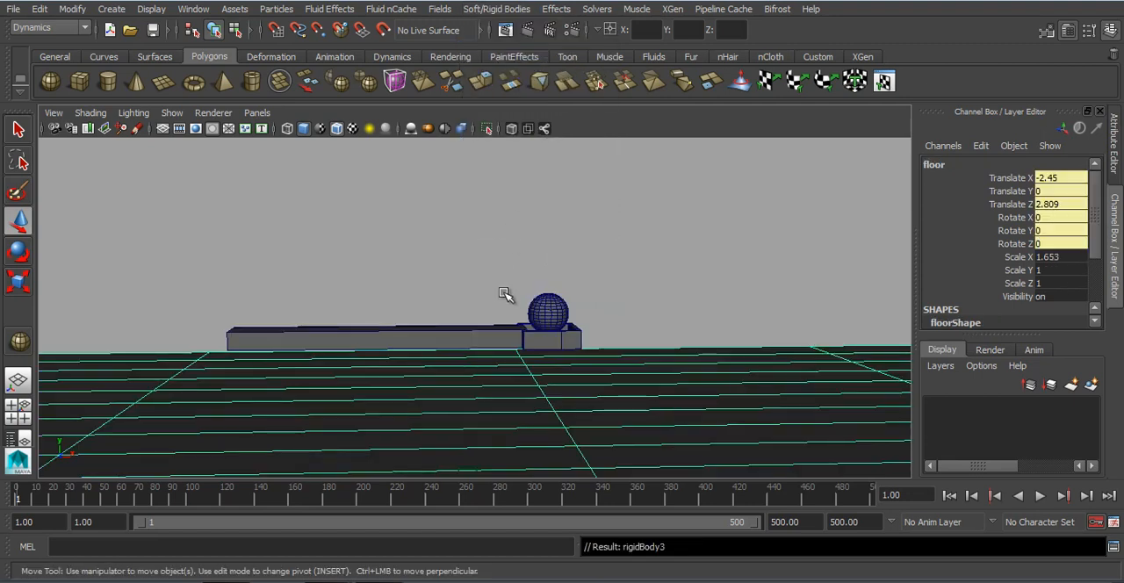
Step: Select the sphere and the catapult and add a gravity field to them
{"action": "scroll", "coordinate": [491, 297], "scroll_direction": "down", "scroll_amount": 2}
{"action": "left_click_drag", "start_coordinate": [517, 296], "coordinate": [559, 336]}
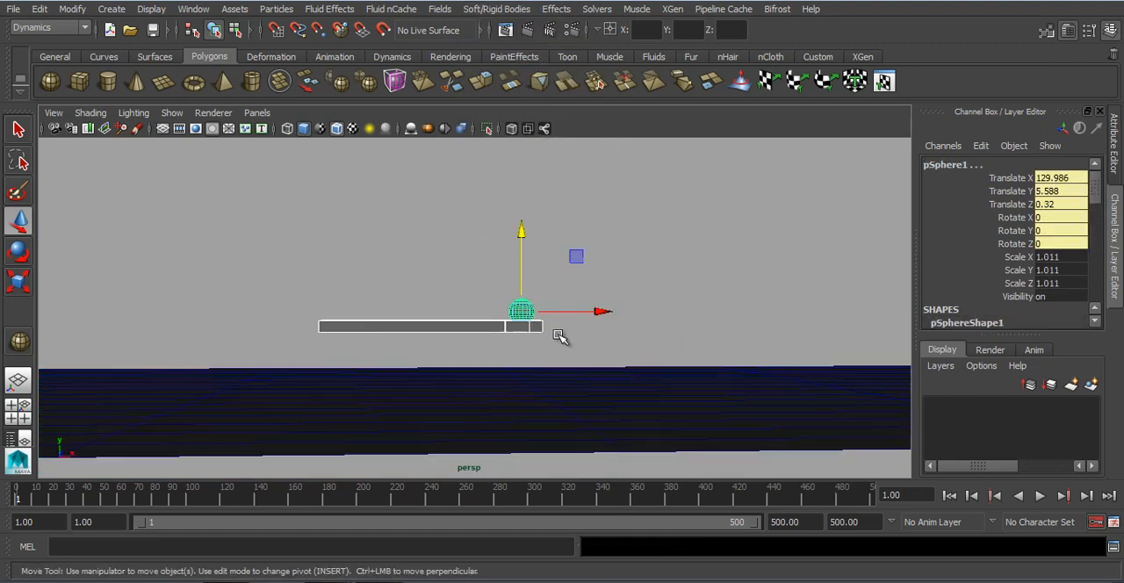
{"action": "left_click", "coordinate": [439, 9]}
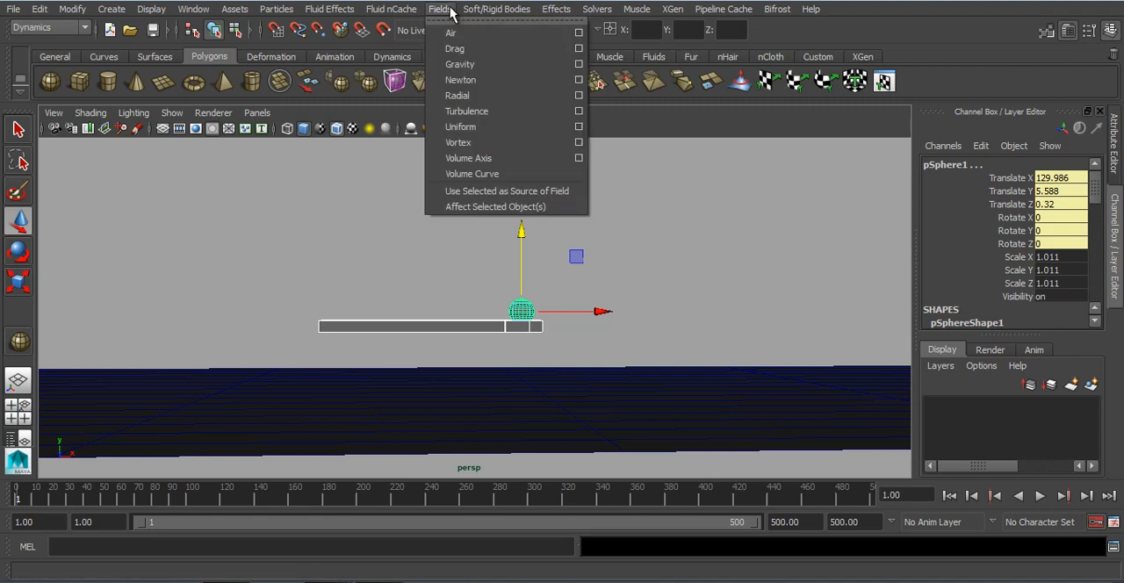
{"action": "left_click", "coordinate": [476, 65]}
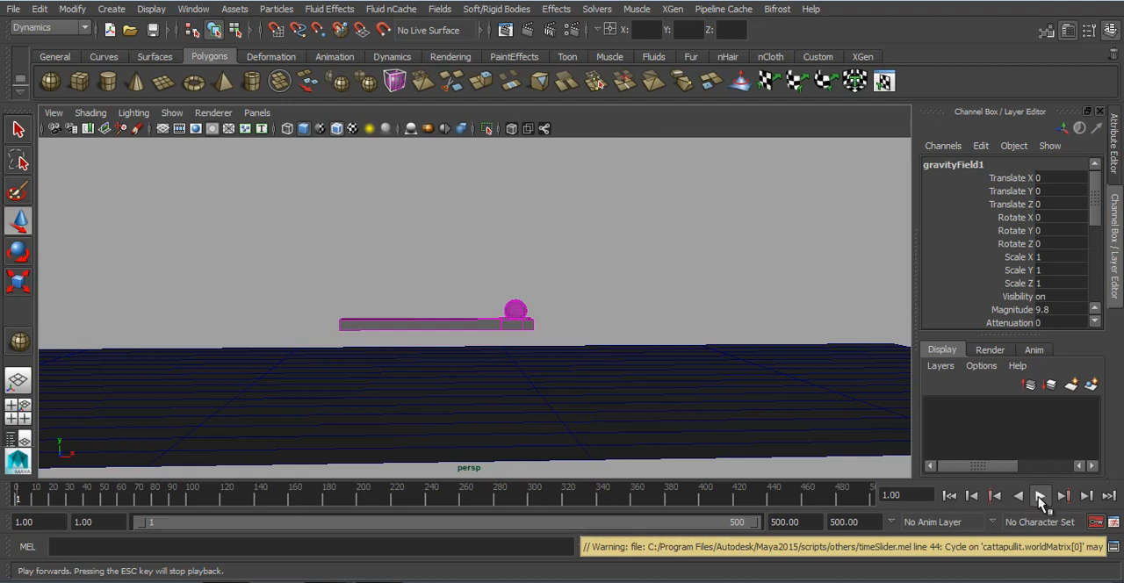
Step: Play the simulation to check how gravity affects the catapult and sphere, then rewind to the first frame
{"action": "left_click", "coordinate": [1039, 496]}
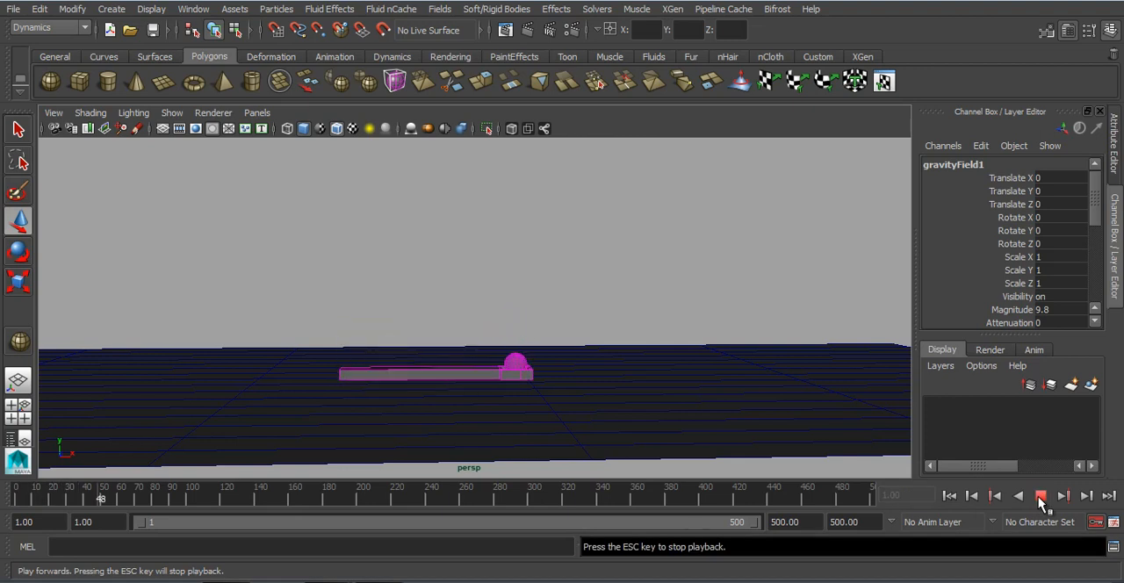
{"action": "left_click", "coordinate": [1039, 496]}
{"action": "left_click", "coordinate": [949, 497]}
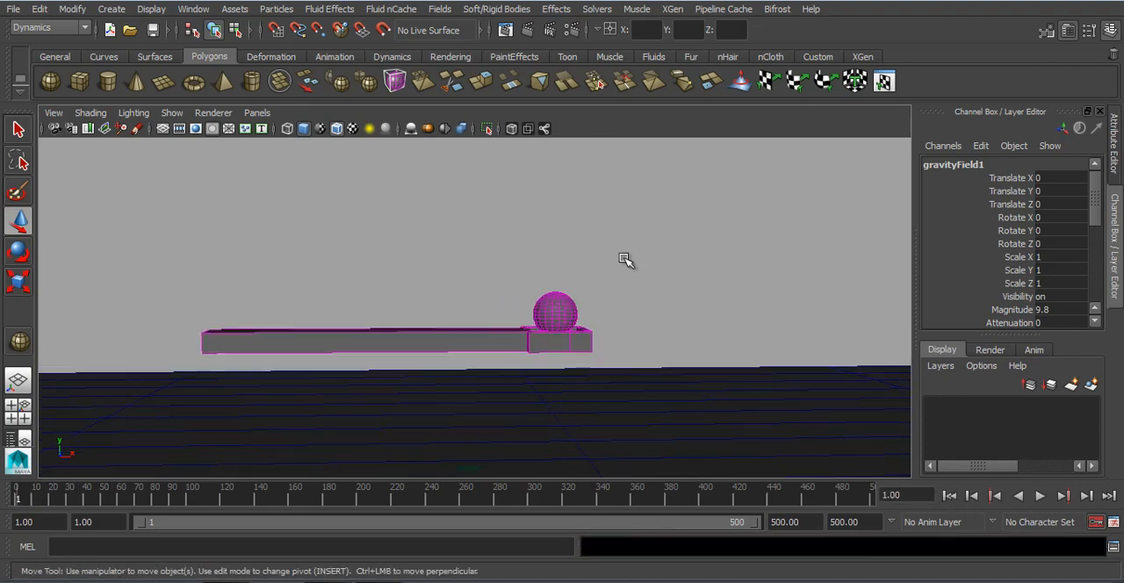
{"action": "left_click", "coordinate": [645, 270]}
Step: Add a hinge constraint to the catapult and move it to the end opposite the bucket, at X about 115.59
{"action": "left_click_drag", "start_coordinate": [583, 286], "coordinate": [570, 316], "text": "alt"}
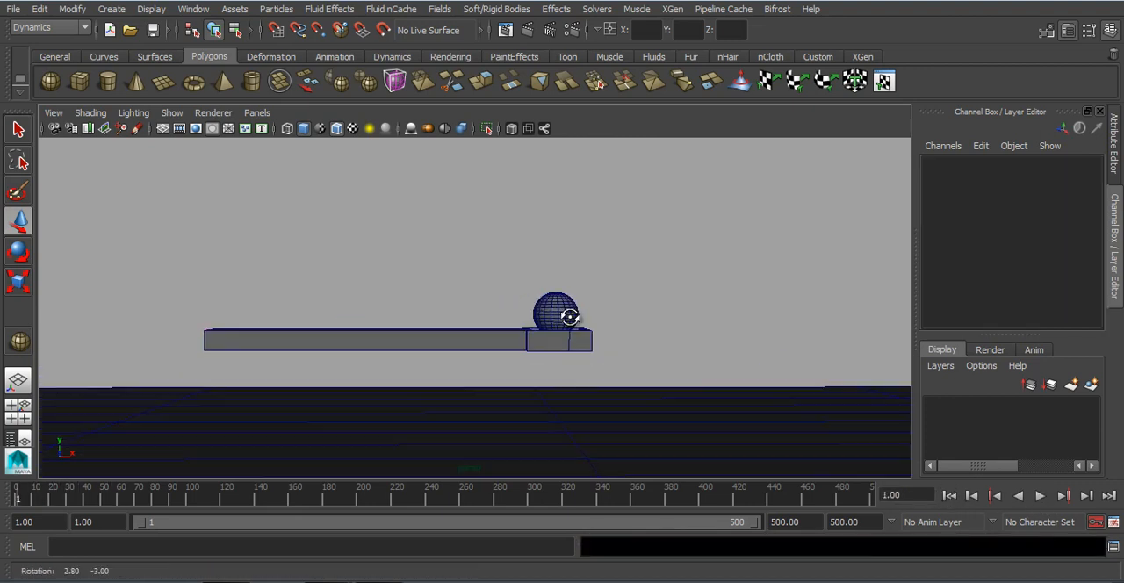
{"action": "scroll", "coordinate": [569, 351], "scroll_direction": "up", "scroll_amount": 3}
{"action": "left_click", "coordinate": [568, 357]}
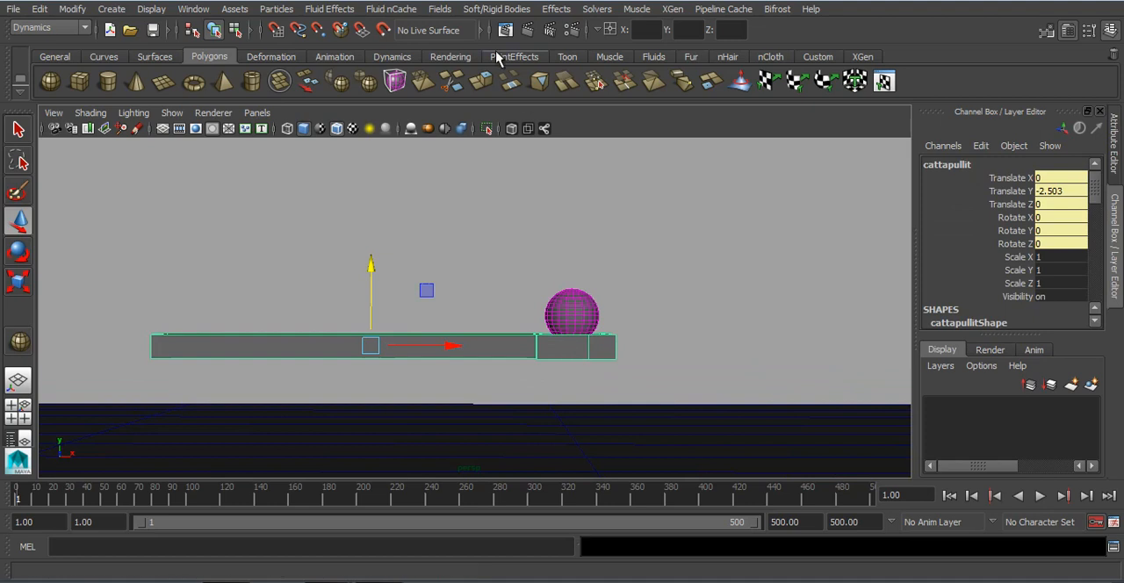
{"action": "left_click", "coordinate": [526, 9]}
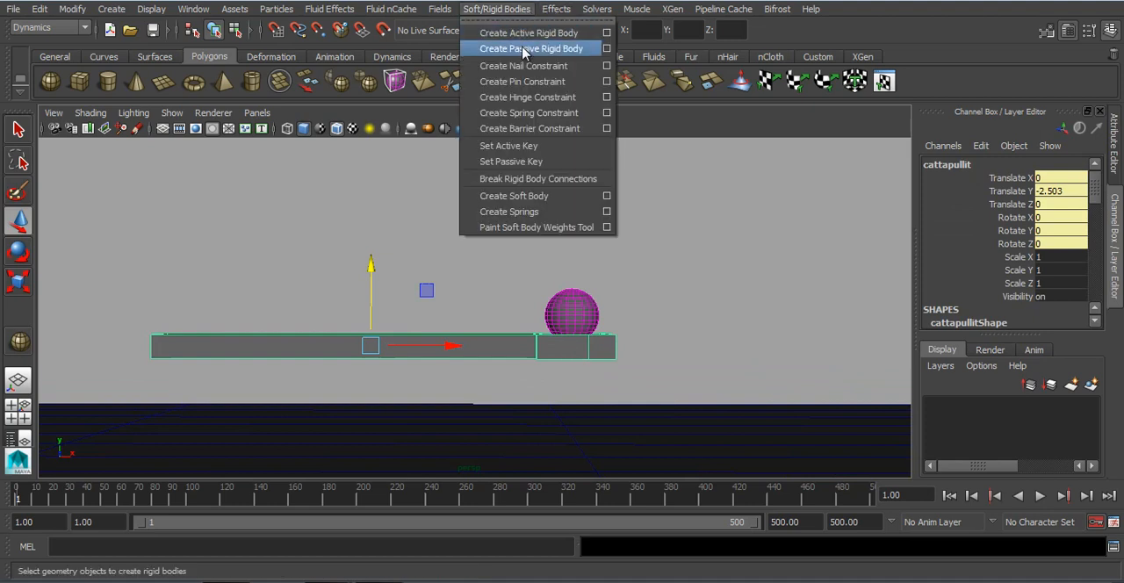
{"action": "left_click", "coordinate": [527, 96]}
{"action": "left_click_drag", "start_coordinate": [452, 254], "coordinate": [457, 289], "text": "alt"}
{"action": "left_click_drag", "start_coordinate": [458, 327], "coordinate": [587, 342]}
Step: Play the simulation to check how the catapult swings on its hinge, then return to the first frame
{"action": "left_click", "coordinate": [946, 497]}
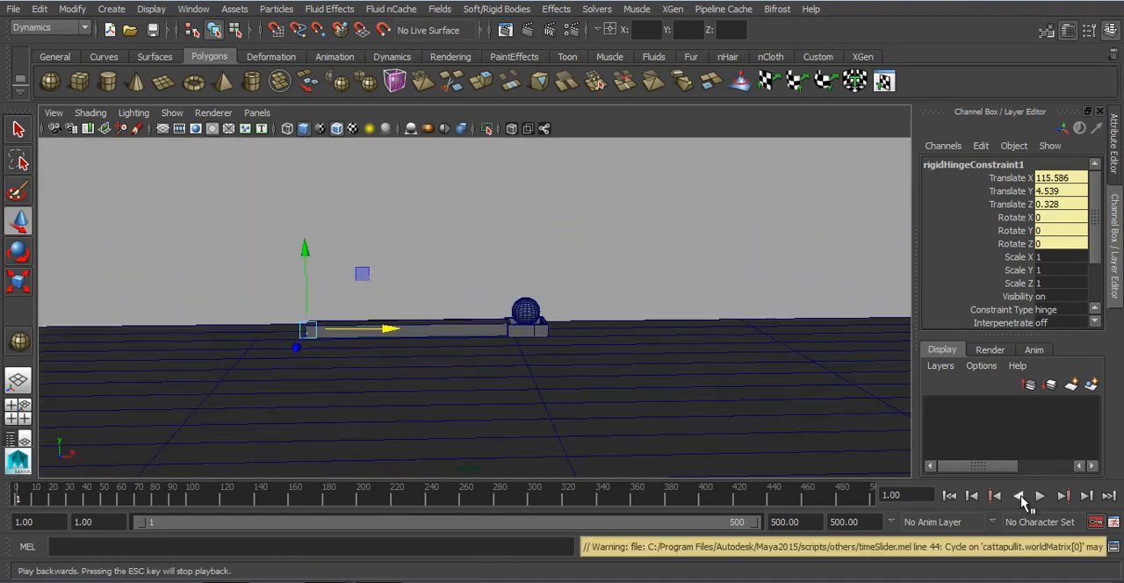
{"action": "left_click", "coordinate": [1039, 496]}
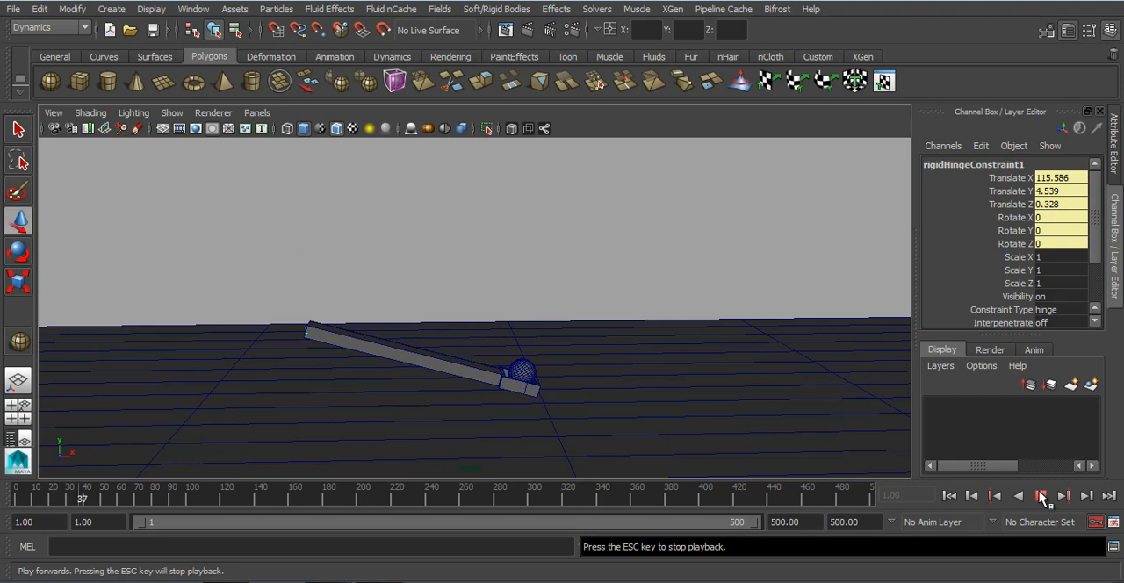
{"action": "left_click", "coordinate": [1041, 496]}
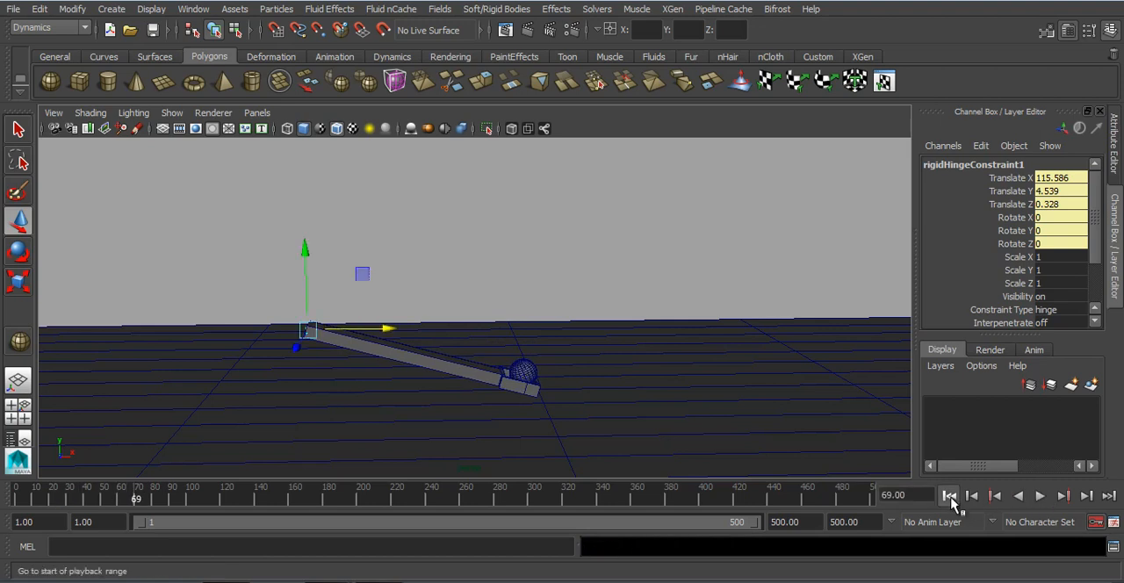
{"action": "left_click", "coordinate": [948, 496]}
Step: Select the catapult at the first frame and add a spring constraint to it
{"action": "left_click_drag", "start_coordinate": [483, 316], "coordinate": [489, 296], "text": "alt"}
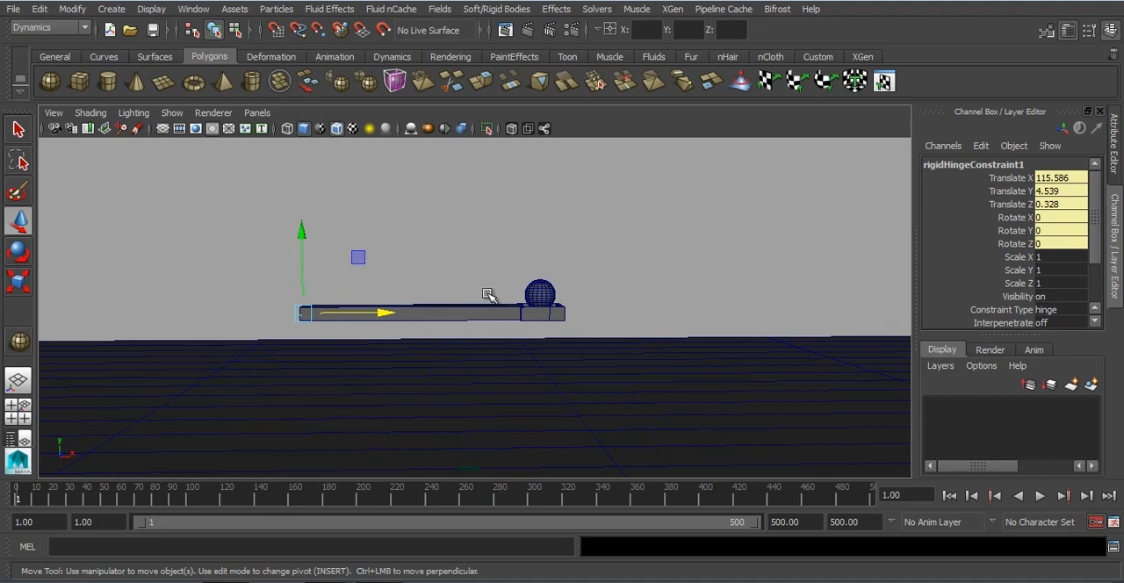
{"action": "right_click_drag", "start_coordinate": [524, 302], "coordinate": [566, 338], "text": "alt"}
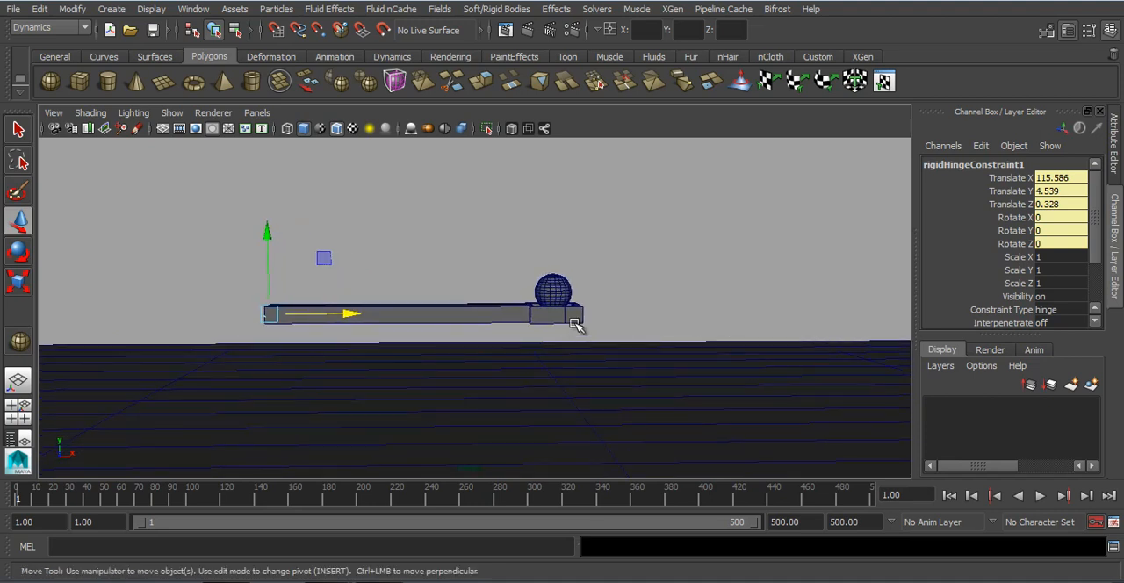
{"action": "left_click", "coordinate": [574, 315]}
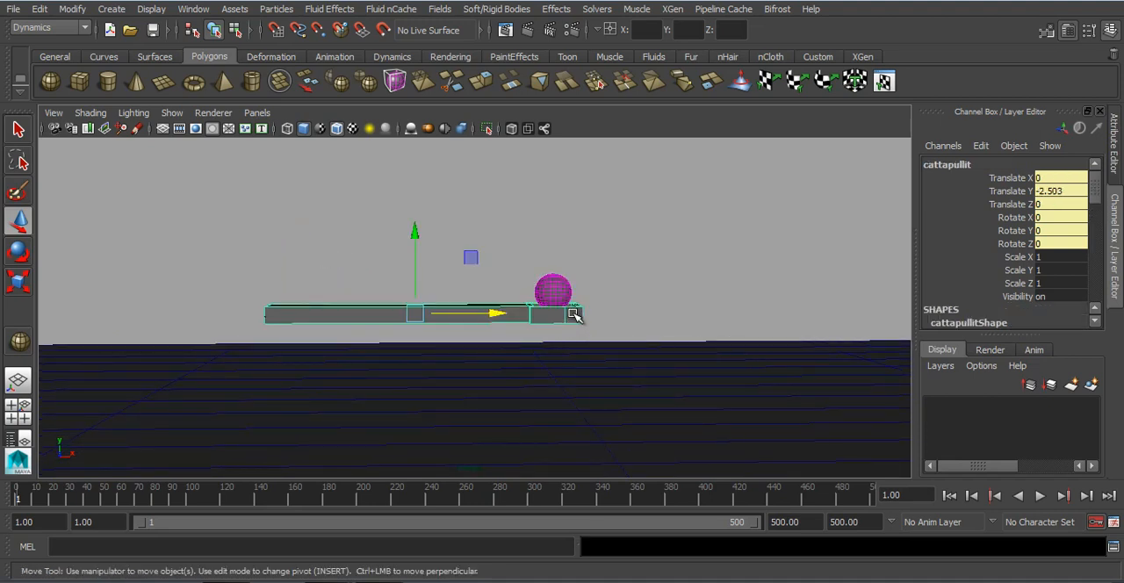
{"action": "left_click", "coordinate": [527, 9]}
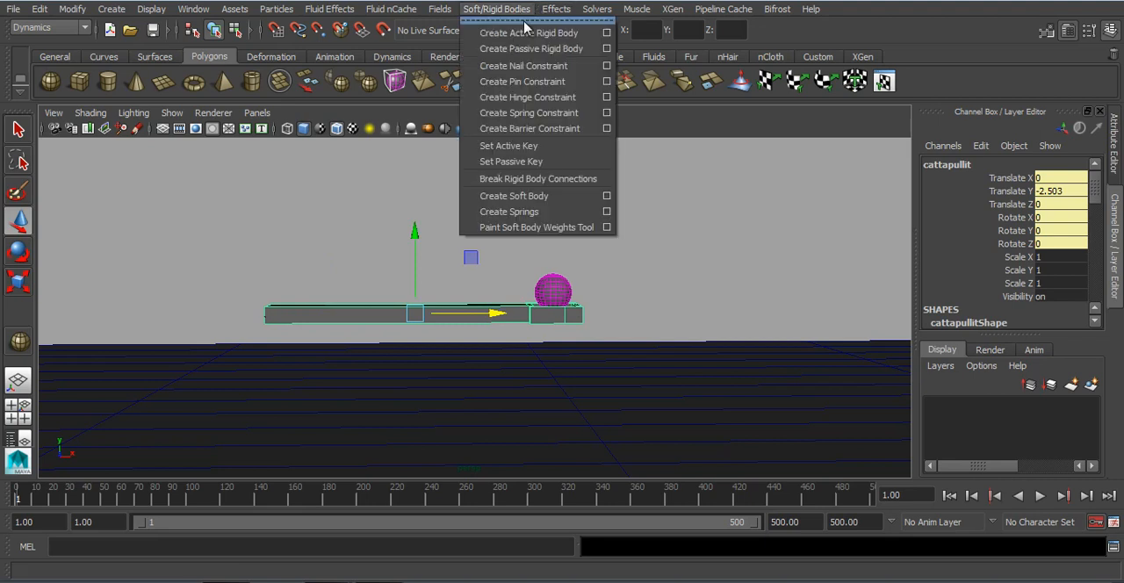
{"action": "left_click", "coordinate": [538, 113]}
Step: In the front view, move the spring constraint down to floor level beneath the ball, at X about 130.12 and Y about 0.09
{"action": "key", "text": "space"}
{"action": "left_click_drag", "start_coordinate": [485, 335], "coordinate": [546, 339]}
{"action": "scroll", "coordinate": [531, 336], "scroll_direction": "down", "scroll_amount": 5}
{"action": "middle_click_drag", "start_coordinate": [527, 294], "coordinate": [571, 351], "text": "alt"}
{"action": "key", "text": "f"}
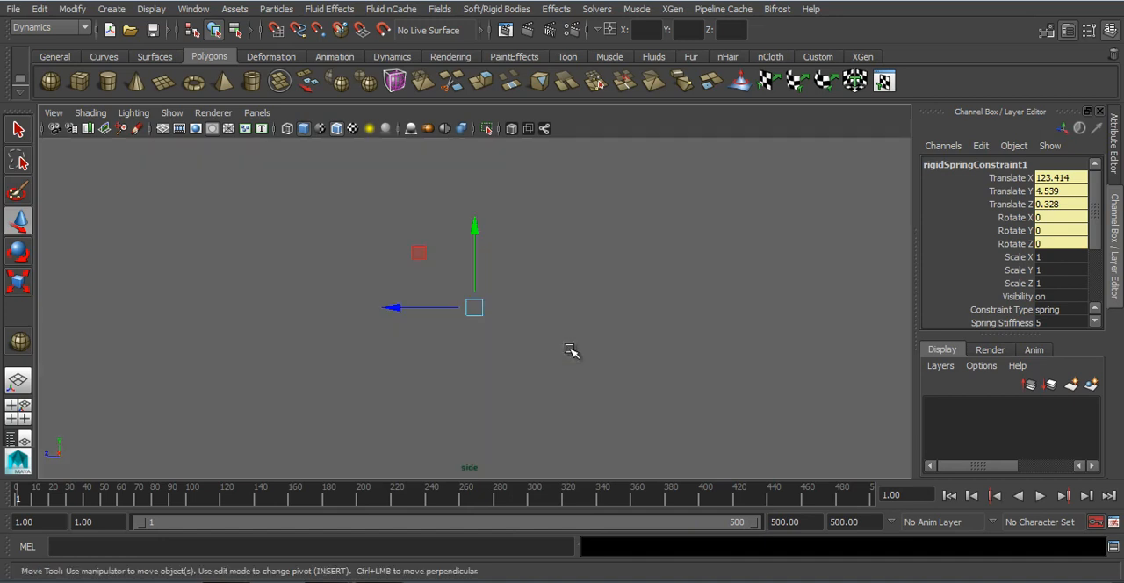
{"action": "key", "text": "space"}
{"action": "left_click_drag", "start_coordinate": [572, 344], "coordinate": [573, 349]}
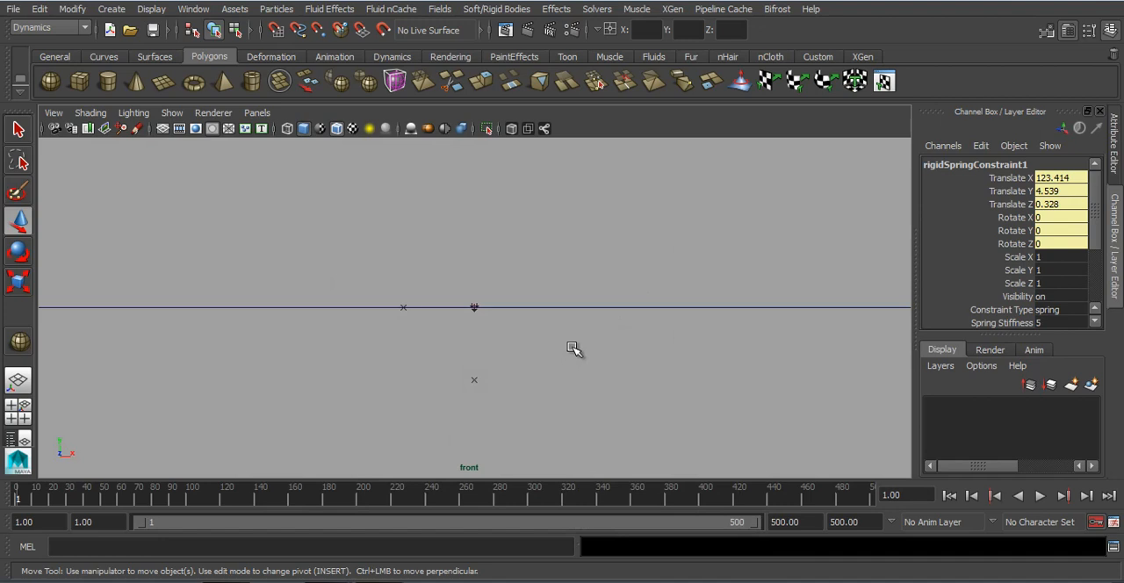
{"action": "key", "text": "f"}
{"action": "left_click_drag", "start_coordinate": [477, 230], "coordinate": [471, 355]}
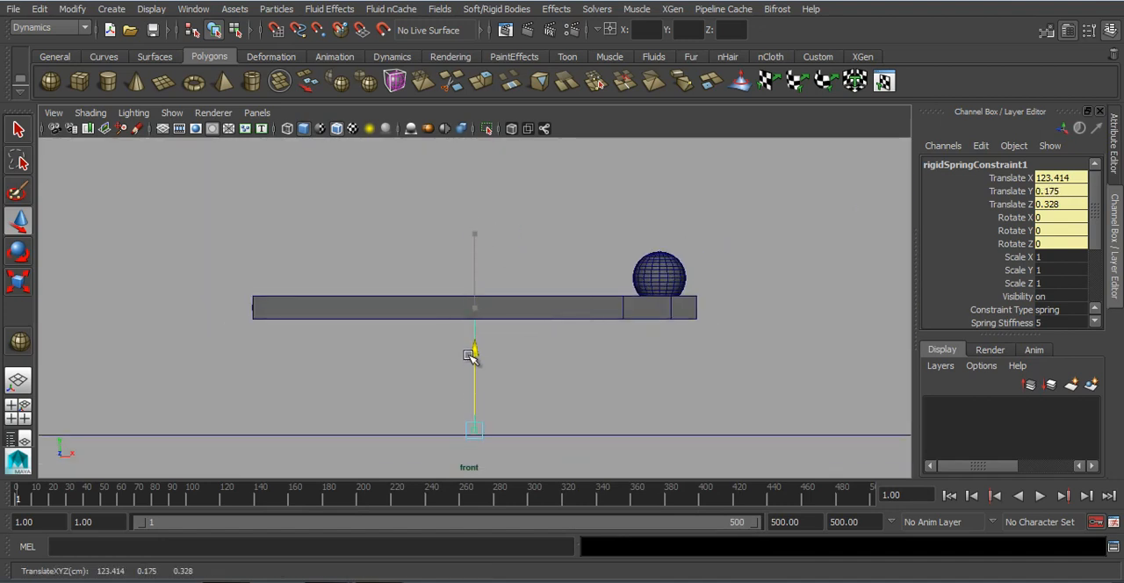
{"action": "left_click_drag", "start_coordinate": [546, 433], "coordinate": [690, 391]}
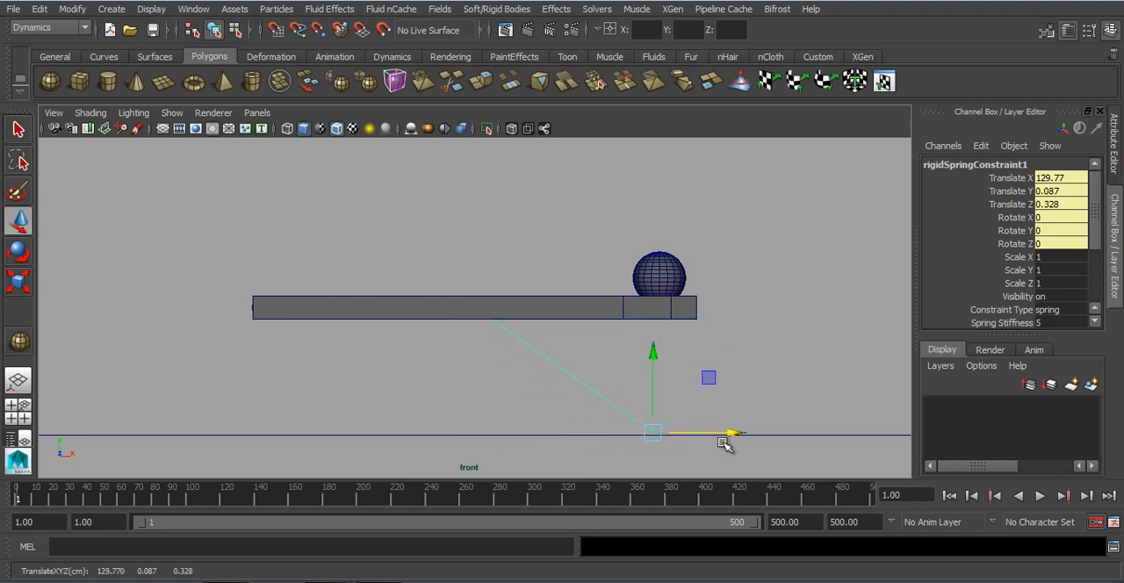
{"action": "left_click_drag", "start_coordinate": [730, 435], "coordinate": [737, 434]}
{"action": "key", "text": "4"}
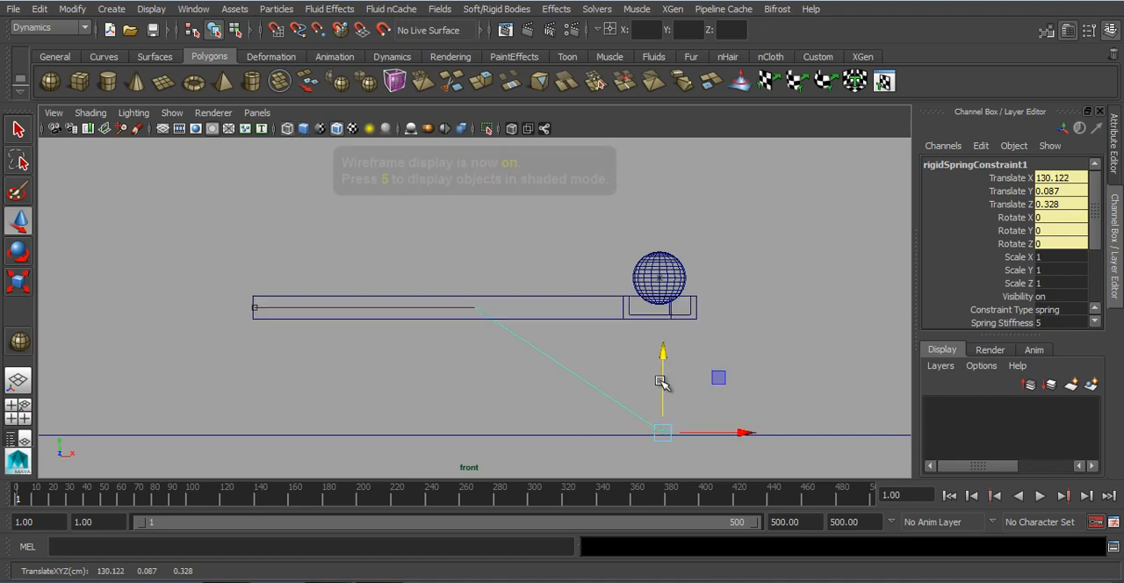
Step: Play the simulation briefly to check how the spring acts on the catapult, and return to the first frame
{"action": "scroll", "coordinate": [664, 384], "scroll_direction": "up", "scroll_amount": 1}
{"action": "left_click", "coordinate": [950, 498]}
{"action": "left_click", "coordinate": [1039, 495]}
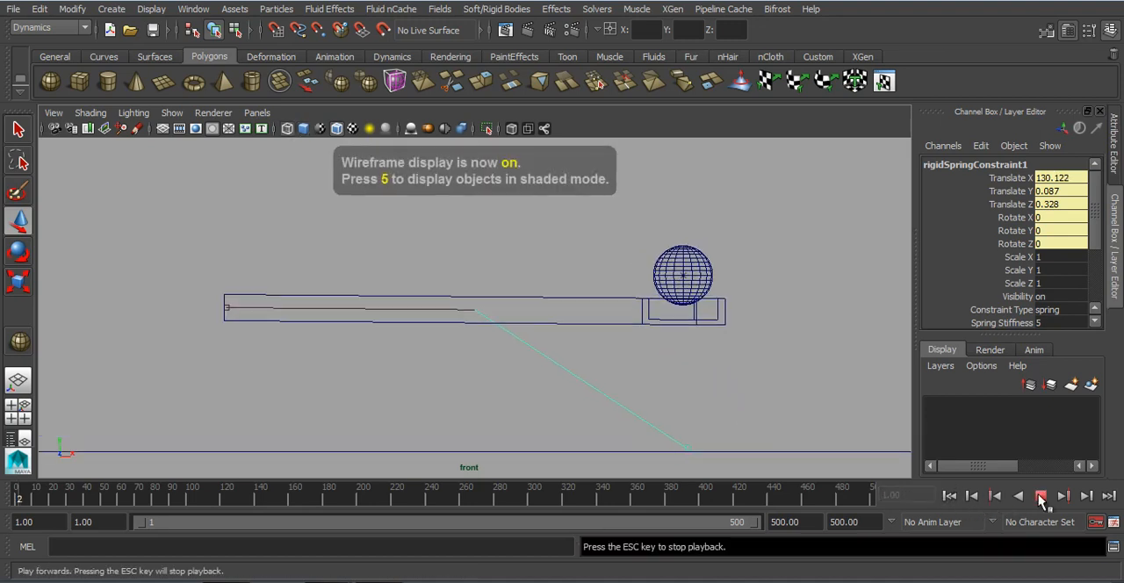
{"action": "left_click", "coordinate": [1041, 497]}
{"action": "left_click", "coordinate": [949, 496]}
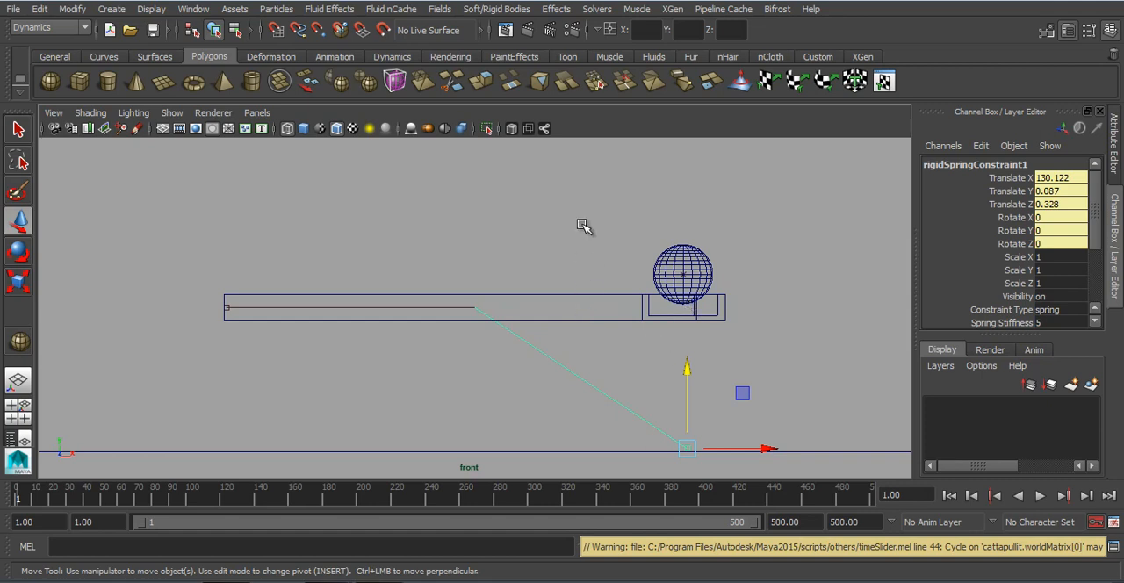
Step: Select the catapult and shift its rigid body's Center Of Mass X to about 130.10, directly above the spring constraint
{"action": "left_click_drag", "start_coordinate": [584, 227], "coordinate": [608, 347]}
{"action": "scroll", "coordinate": [1044, 260], "scroll_direction": "down", "scroll_amount": 5}
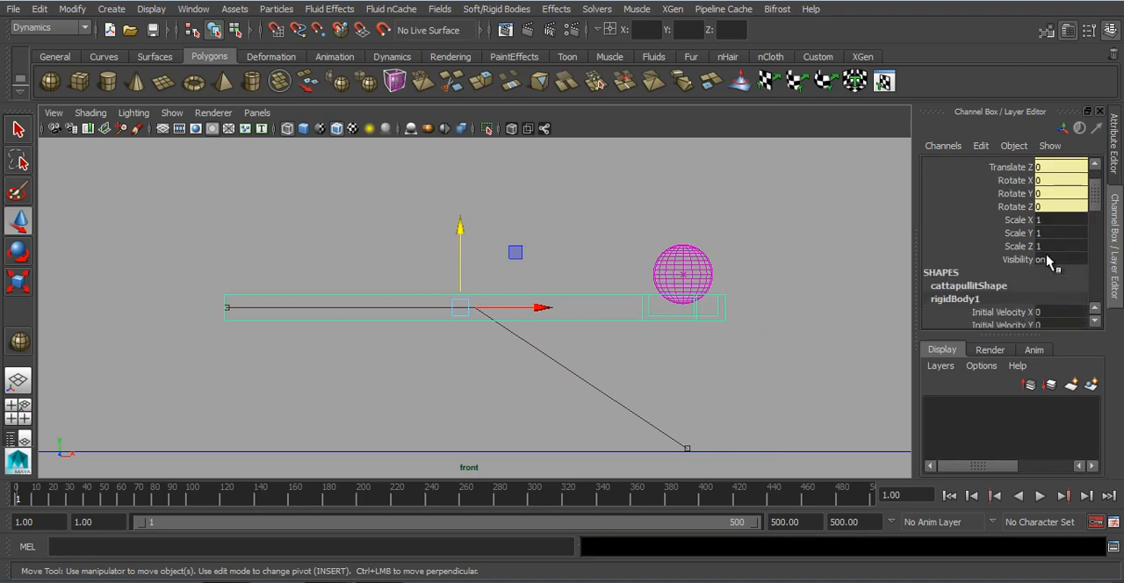
{"action": "scroll", "coordinate": [1038, 261], "scroll_direction": "down", "scroll_amount": 1}
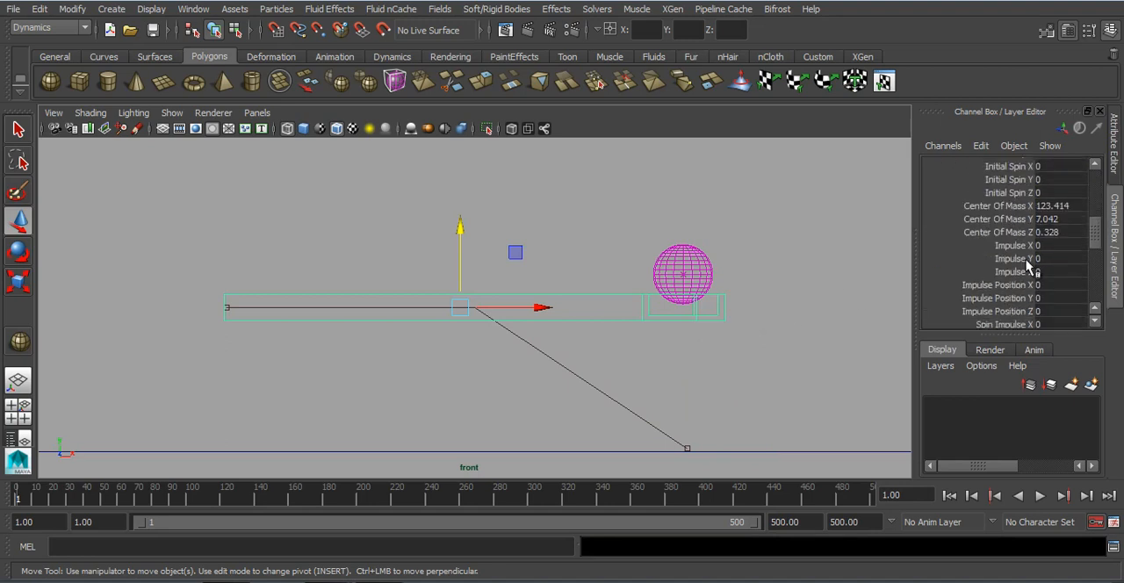
{"action": "left_click", "coordinate": [1020, 208]}
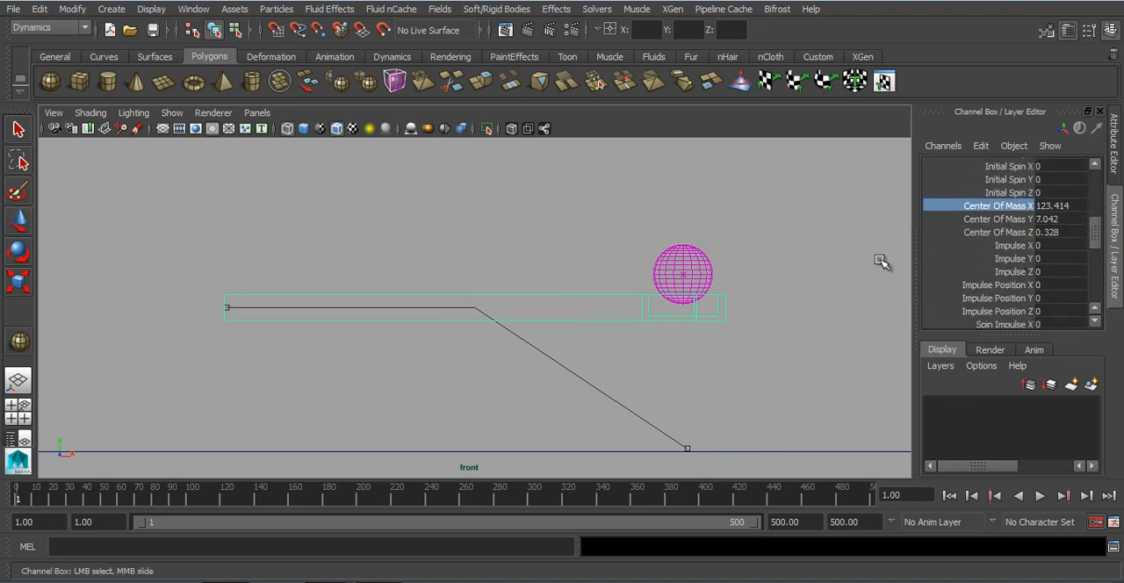
{"action": "left_click", "coordinate": [1015, 232]}
{"action": "left_click", "coordinate": [1012, 218]}
{"action": "left_click", "coordinate": [1009, 206]}
{"action": "left_click", "coordinate": [949, 495]}
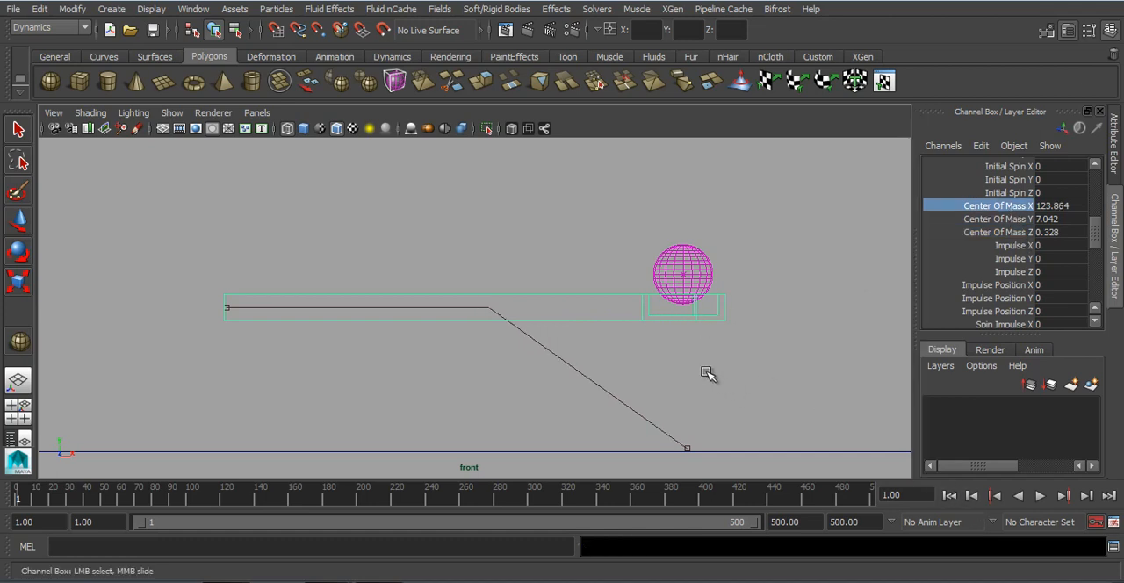
{"action": "left_click", "coordinate": [949, 495]}
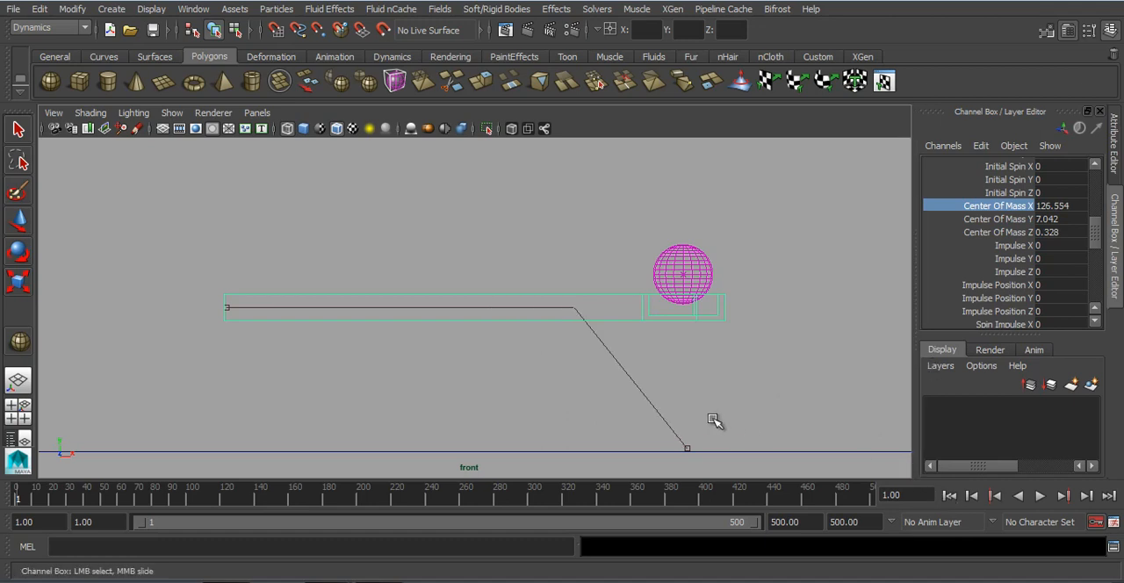
{"action": "left_click", "coordinate": [949, 495]}
{"action": "left_click", "coordinate": [949, 496]}
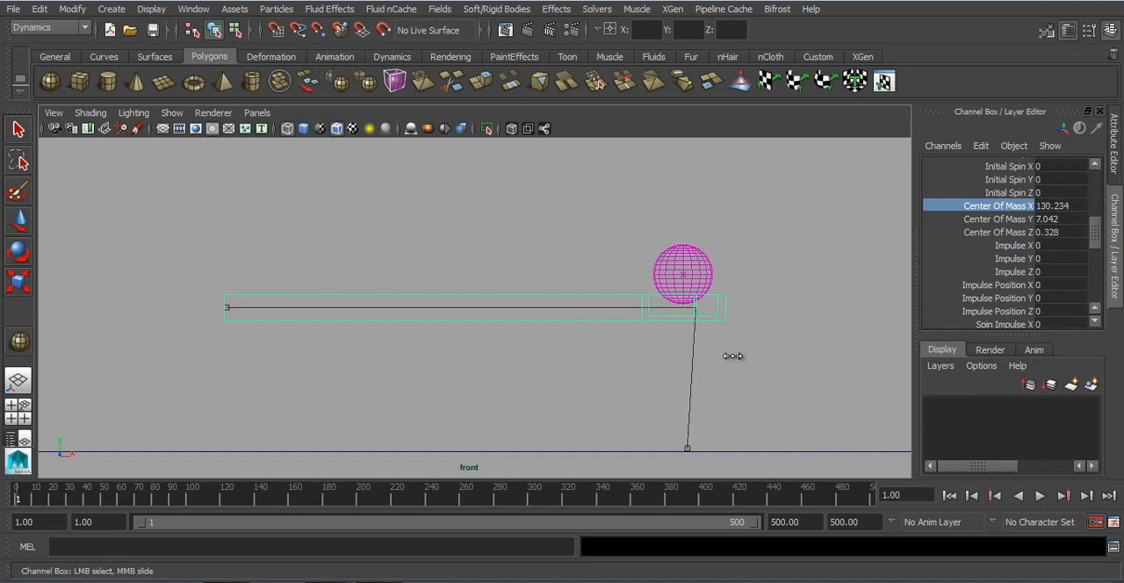
{"action": "left_click", "coordinate": [949, 495]}
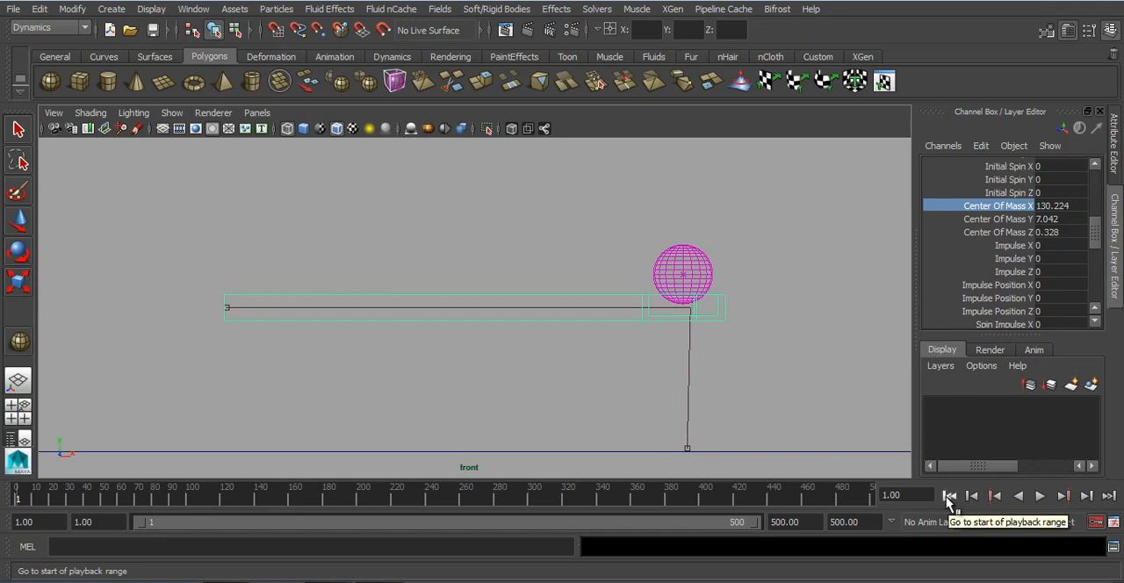
{"action": "left_click", "coordinate": [949, 495]}
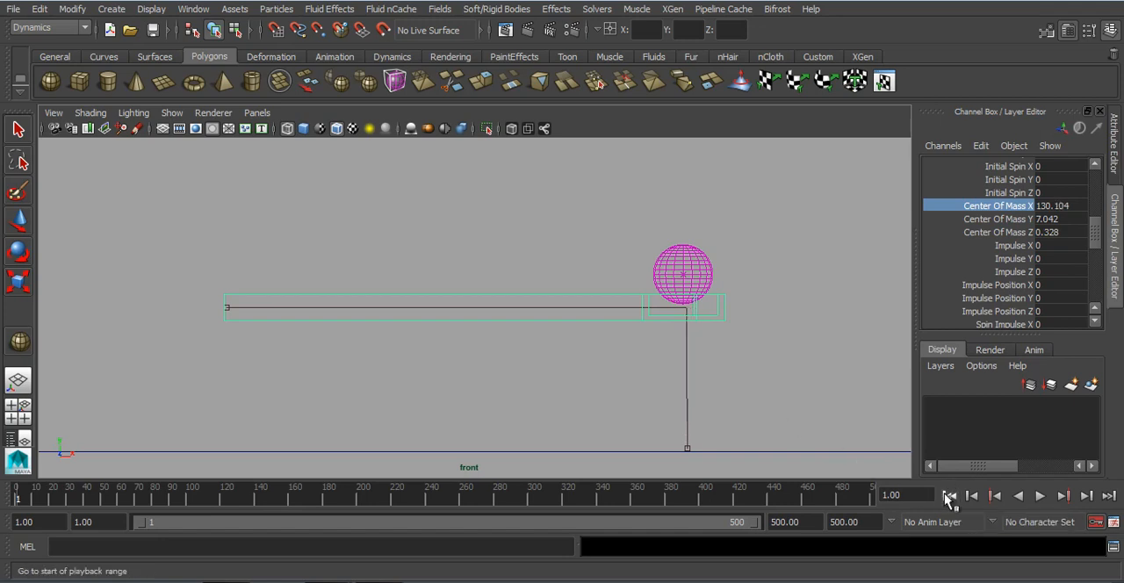
Step: Play the simulation to check the catapult with its shifted center of mass, and return to the first frame
{"action": "left_click", "coordinate": [1038, 496]}
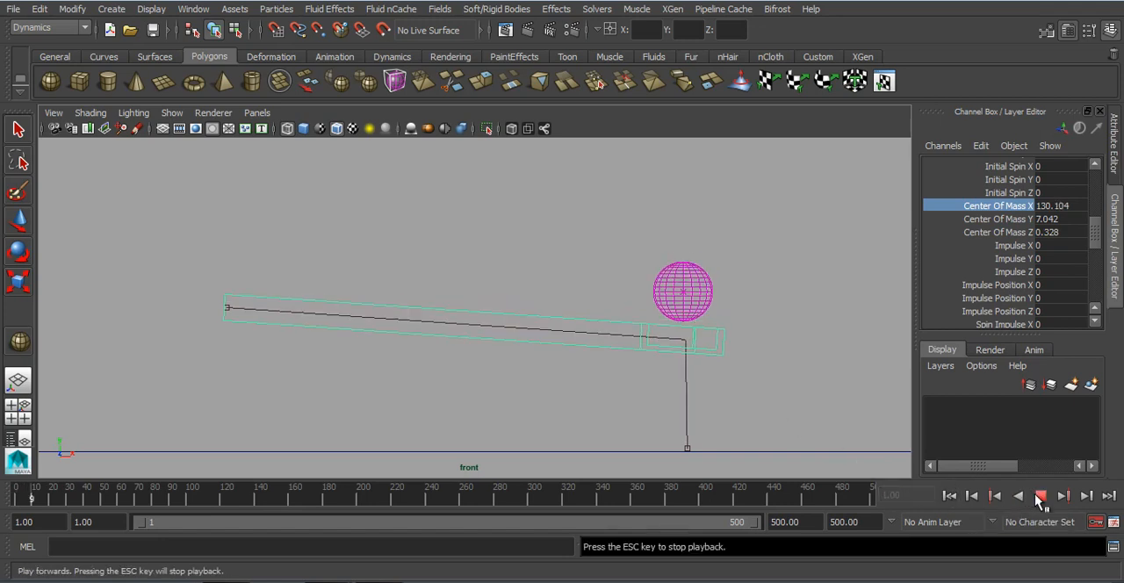
{"action": "left_click", "coordinate": [1038, 496]}
{"action": "left_click", "coordinate": [949, 496]}
Step: Select the spring constraint, check its motion in playback, and set its Spring Rest Length to 50
{"action": "left_click_drag", "start_coordinate": [742, 380], "coordinate": [629, 418]}
{"action": "scroll", "coordinate": [996, 276], "scroll_direction": "down", "scroll_amount": 5}
{"action": "left_click", "coordinate": [1056, 243]}
{"action": "right_click_drag", "start_coordinate": [659, 336], "coordinate": [578, 347], "text": "alt"}
{"action": "middle_click_drag", "start_coordinate": [506, 369], "coordinate": [727, 377], "text": "alt"}
{"action": "right_click_drag", "start_coordinate": [543, 332], "coordinate": [372, 311], "text": "alt"}
{"action": "middle_click_drag", "start_coordinate": [372, 308], "coordinate": [602, 328], "text": "alt"}
{"action": "right_click_drag", "start_coordinate": [439, 325], "coordinate": [349, 321], "text": "alt"}
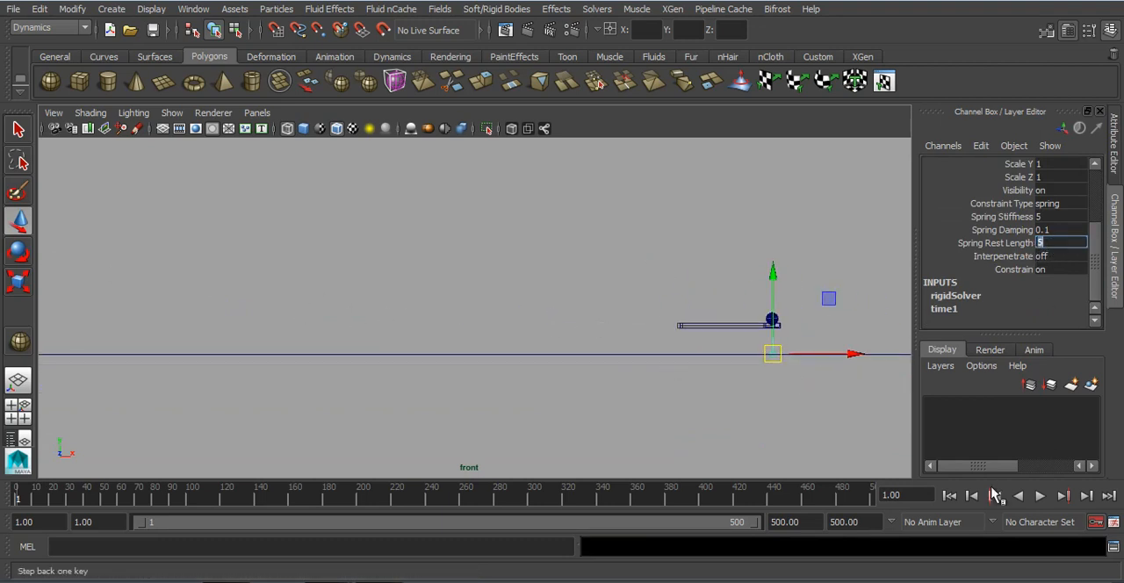
{"action": "left_click", "coordinate": [1039, 496]}
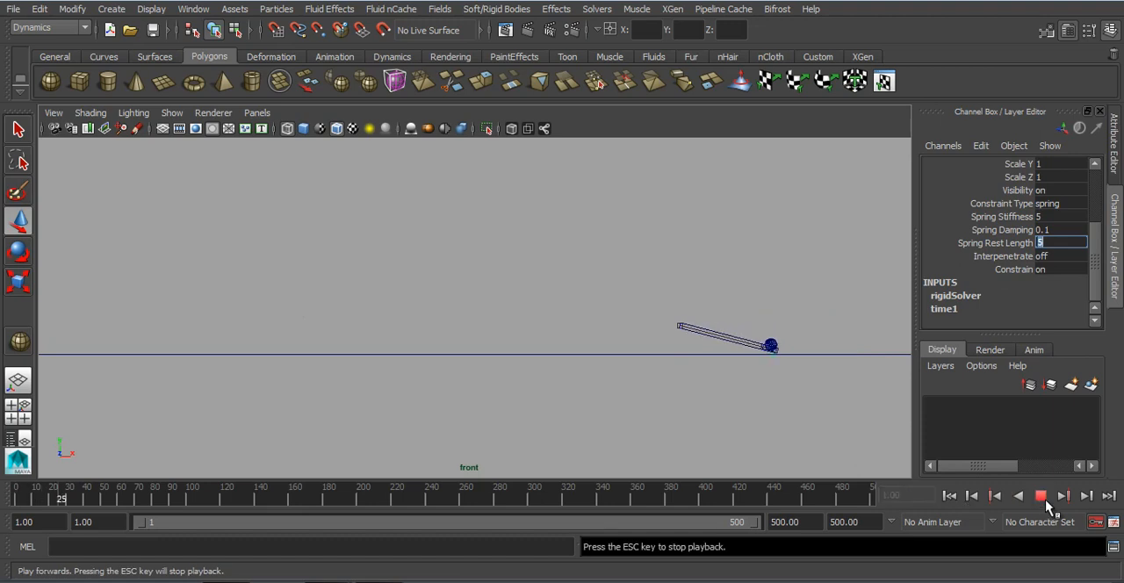
{"action": "left_click", "coordinate": [1043, 497]}
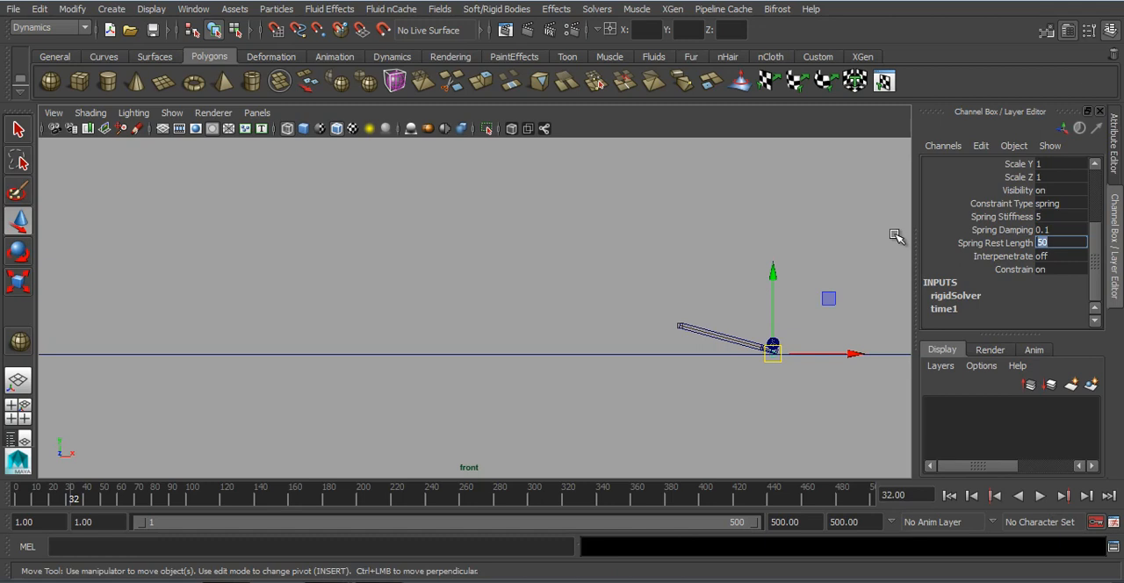
Step: Play the simulation from the first frame to test the launch, and raise the Spring Rest Length to 85
{"action": "left_click", "coordinate": [949, 496]}
{"action": "left_click", "coordinate": [1039, 496]}
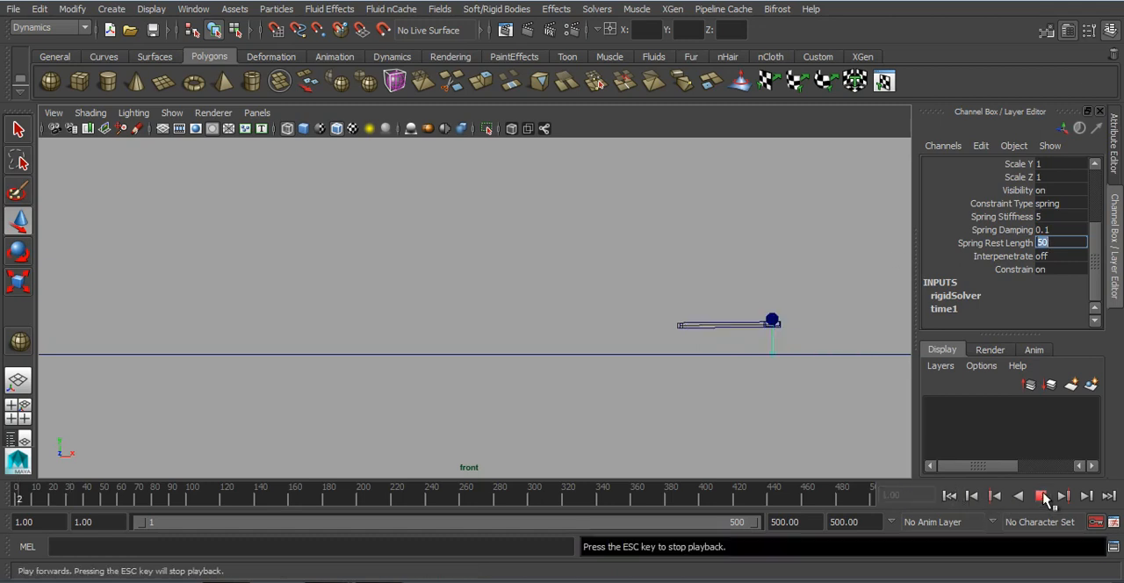
{"action": "left_click", "coordinate": [1041, 497]}
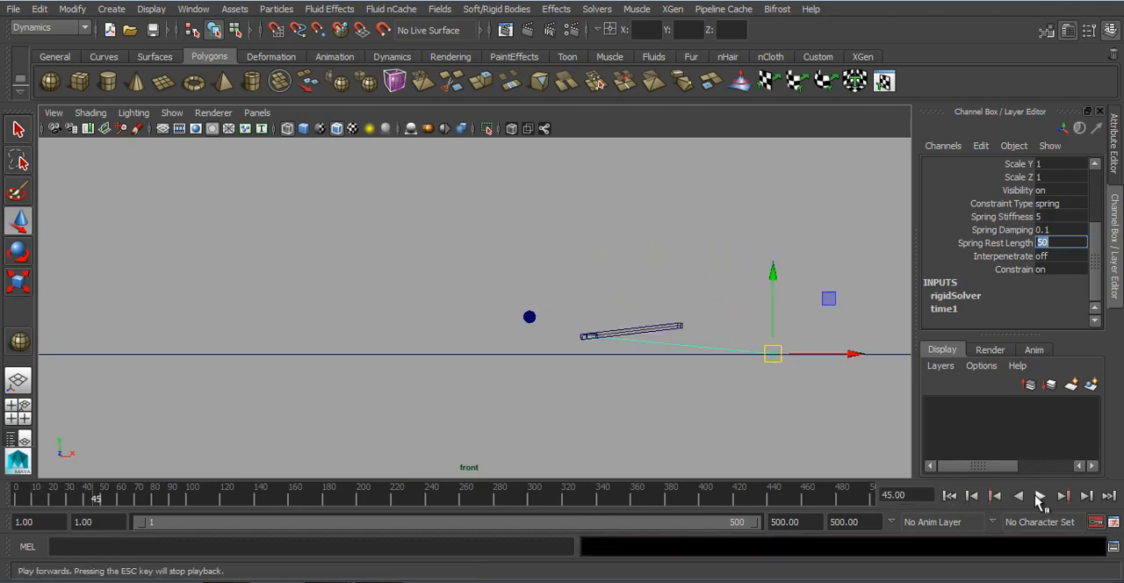
{"action": "left_click", "coordinate": [949, 496]}
{"action": "left_click", "coordinate": [1040, 496]}
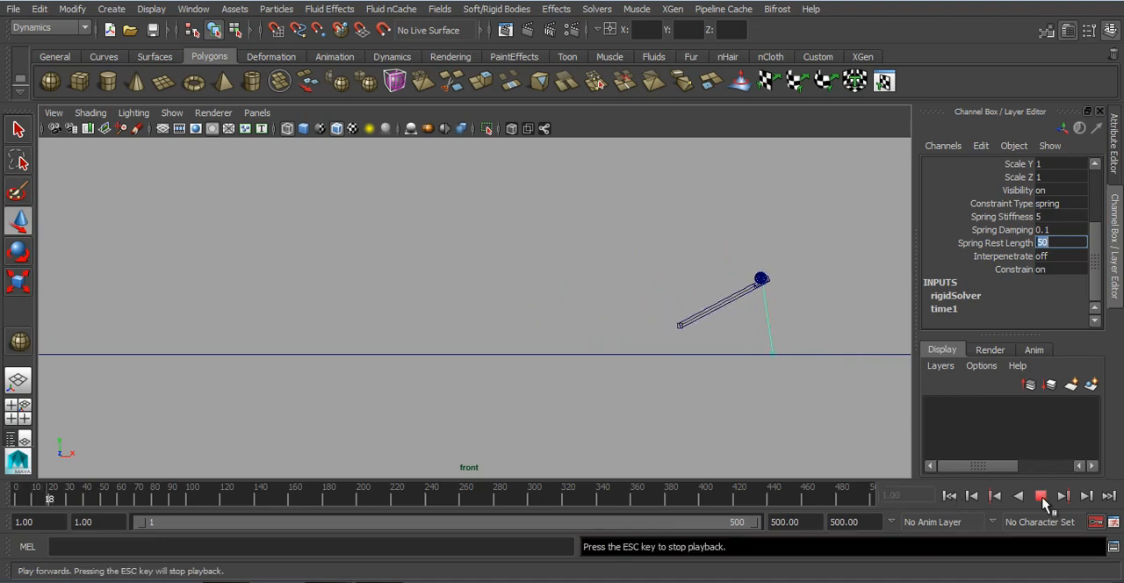
{"action": "left_click", "coordinate": [1040, 497]}
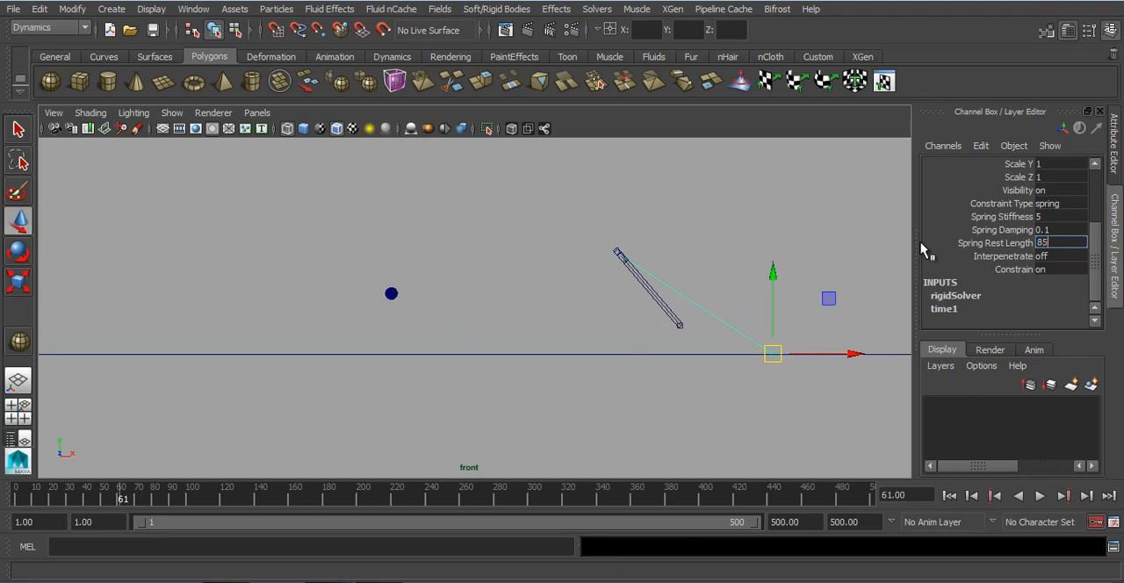
Step: Play the simulation from the start to check the throw with the 85 rest length, and return to the first frame
{"action": "left_click", "coordinate": [949, 496]}
{"action": "left_click", "coordinate": [1039, 496]}
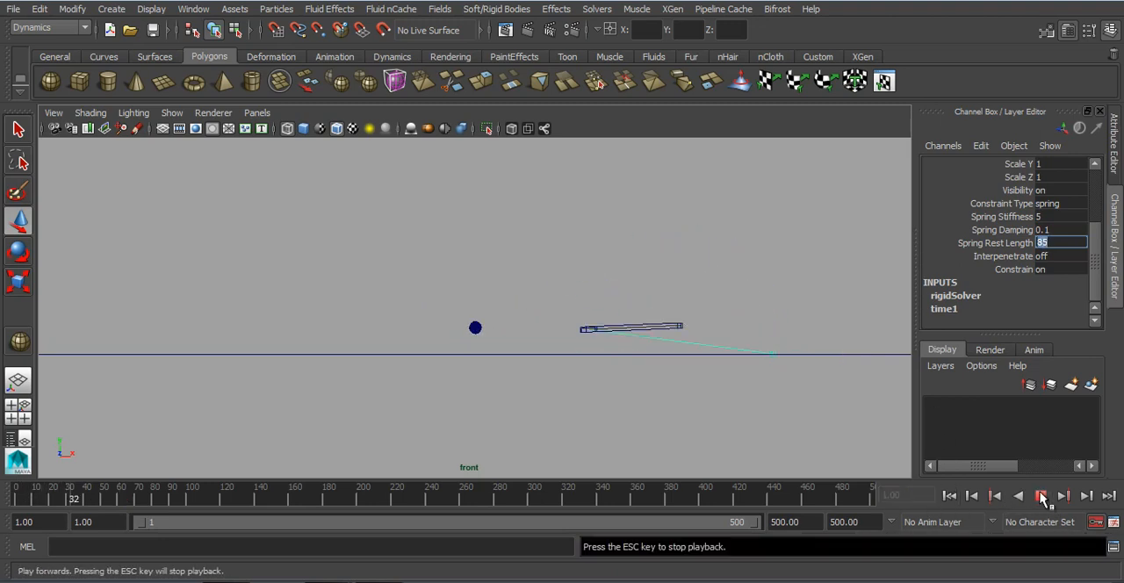
{"action": "left_click", "coordinate": [1041, 497]}
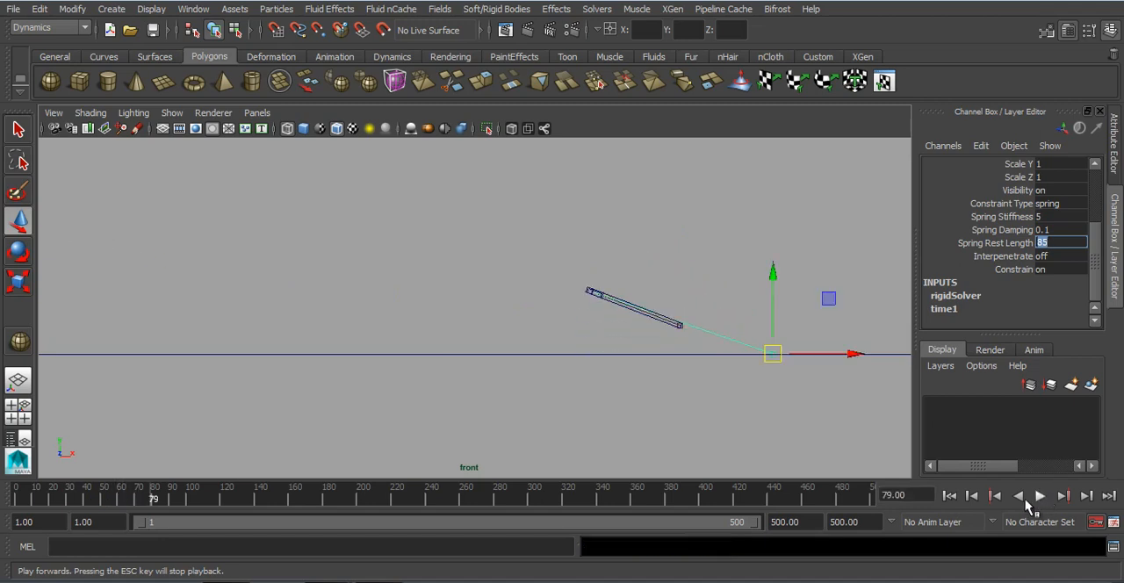
{"action": "left_click", "coordinate": [949, 495]}
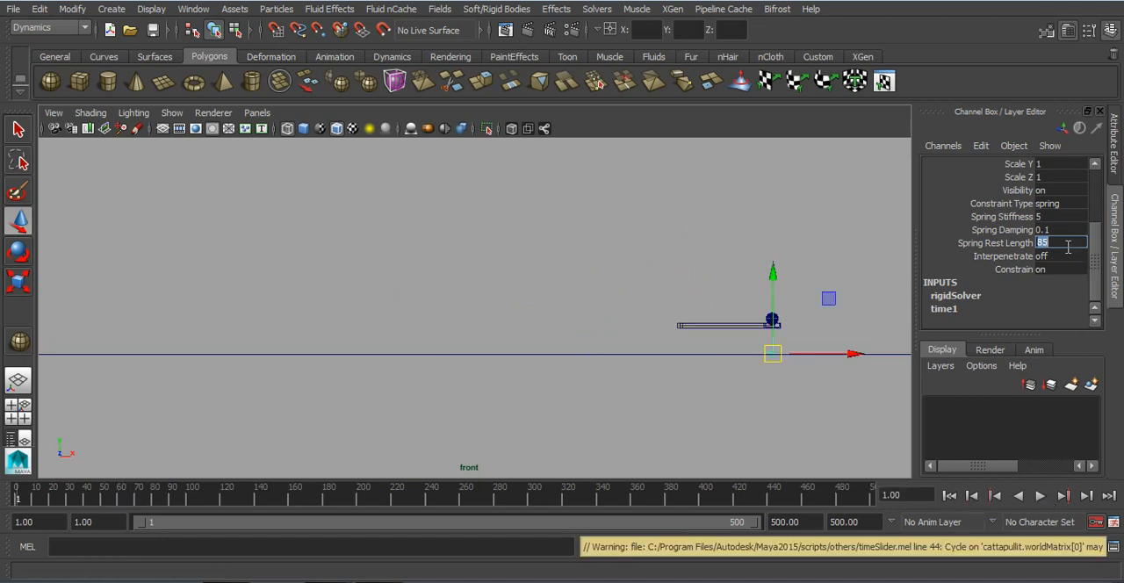
Step: Set the spring constraint's Spring Rest Length to 150 and play the simulation to test the throw
{"action": "type", "text": "150"}
{"action": "key", "text": "Return"}
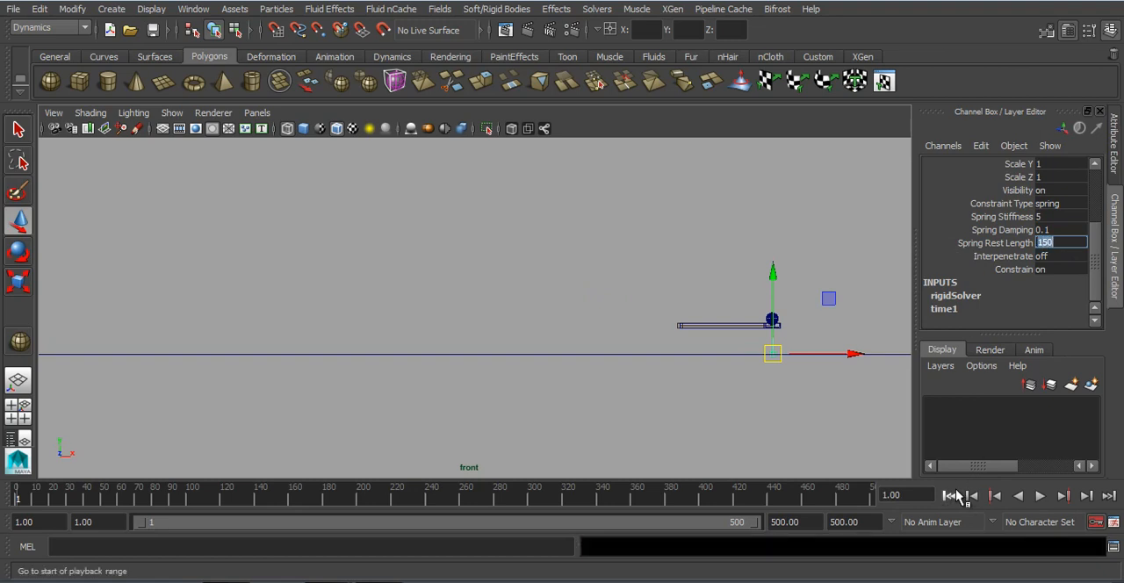
{"action": "left_click", "coordinate": [1040, 497]}
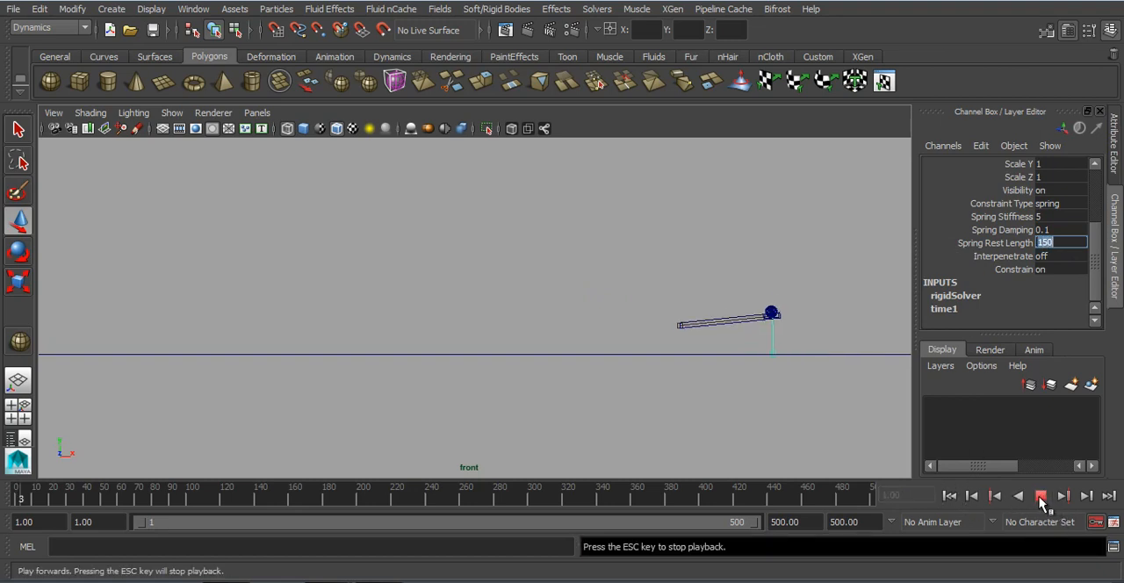
Step: Test a Spring Stiffness of 50 by playing the simulation from the first frame, and reduce the stiffness to 10
{"action": "left_click", "coordinate": [1044, 217]}
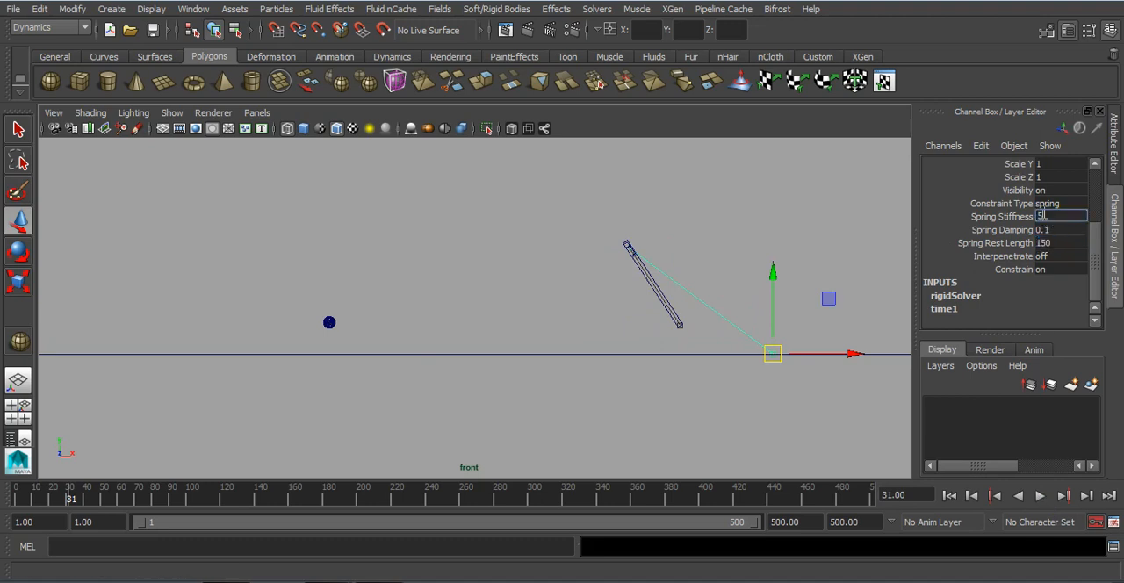
{"action": "left_click", "coordinate": [949, 495]}
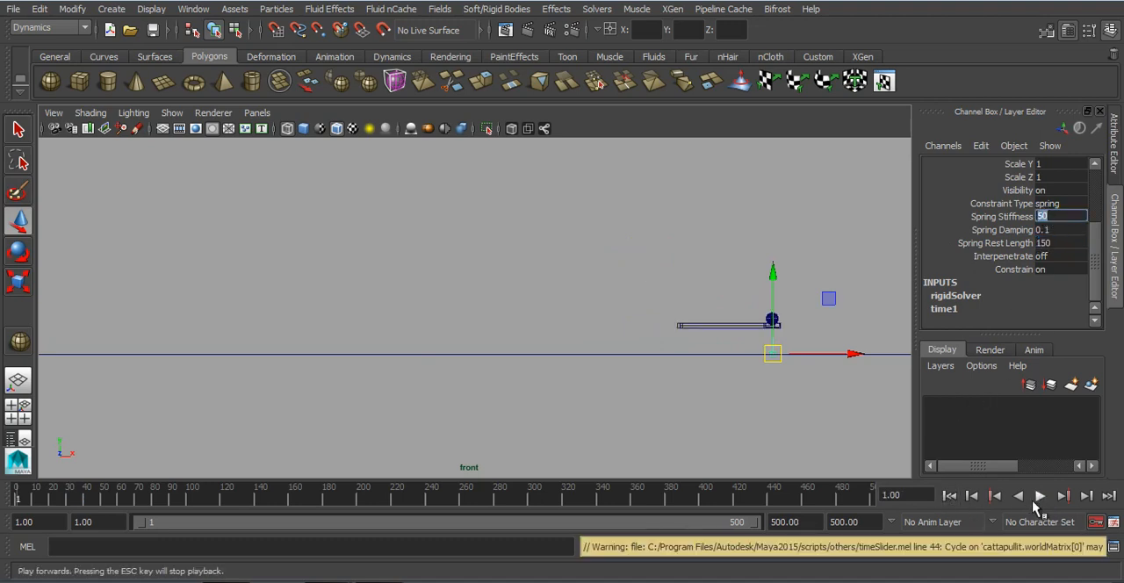
{"action": "left_click", "coordinate": [1040, 497]}
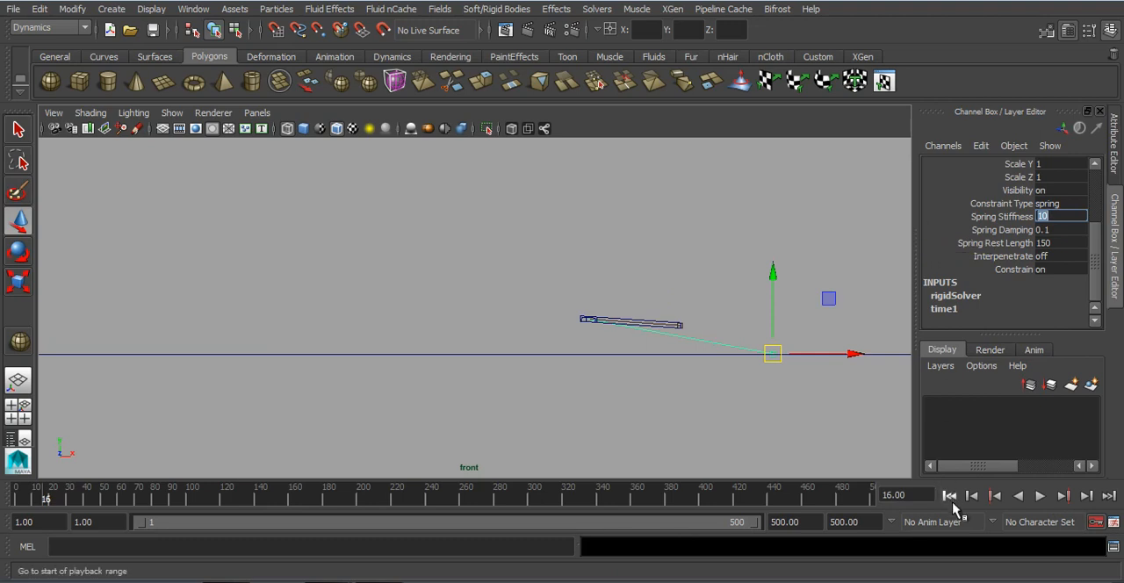
Step: Play the simulation from the first frame to test the launch, and lower the spring constraint's Spring Stiffness to 1
{"action": "left_click", "coordinate": [949, 495]}
{"action": "left_click", "coordinate": [1040, 497]}
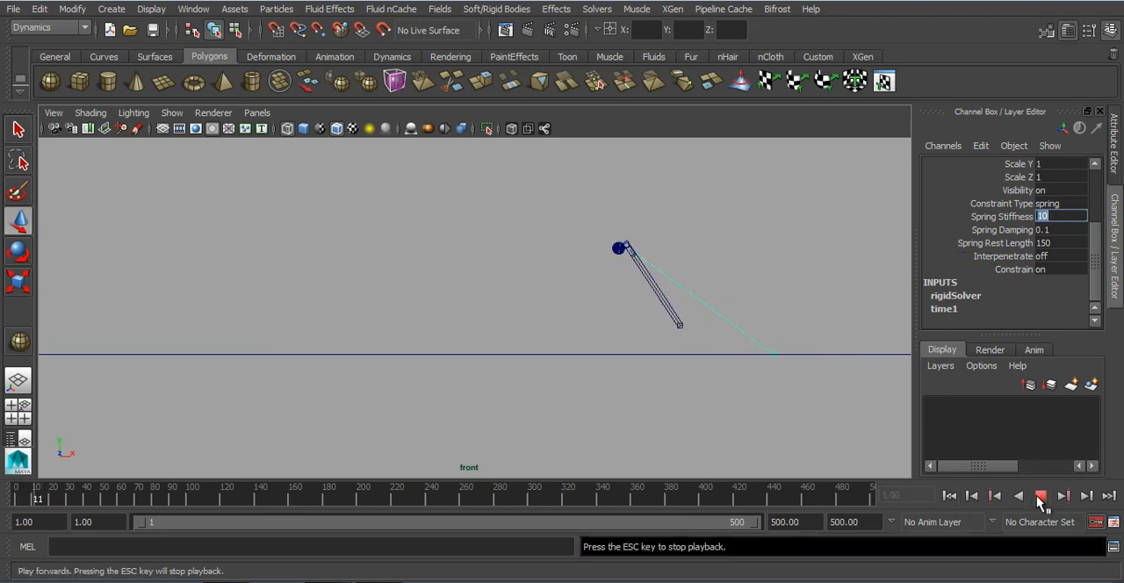
{"action": "left_click", "coordinate": [1041, 497]}
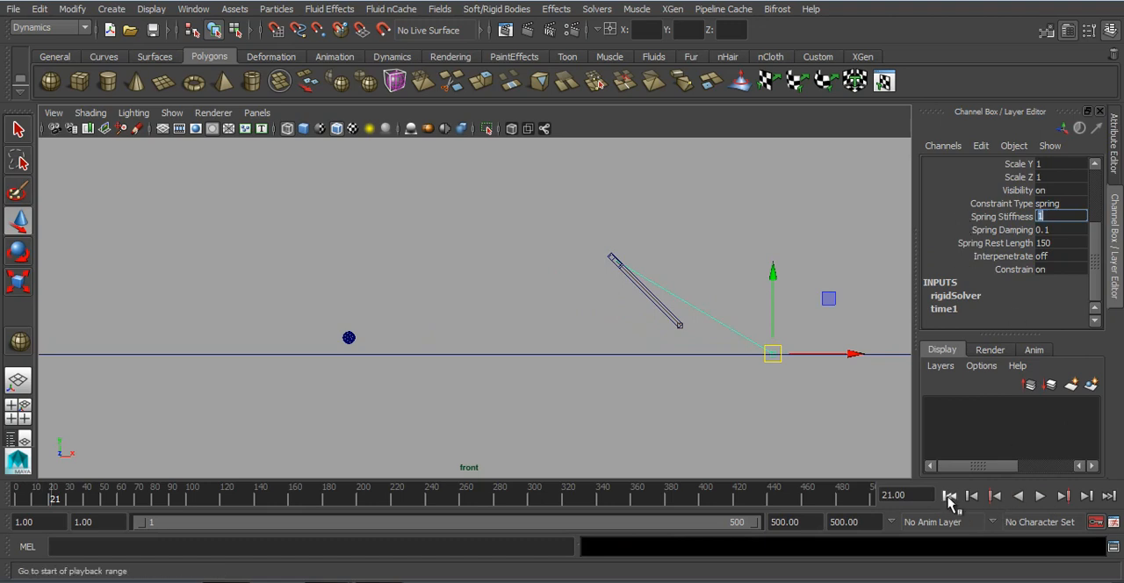
Step: Replay the simulation from the first frame in the front view to check the throw with a Spring Stiffness of 1
{"action": "left_click", "coordinate": [946, 495]}
{"action": "left_click", "coordinate": [1040, 497]}
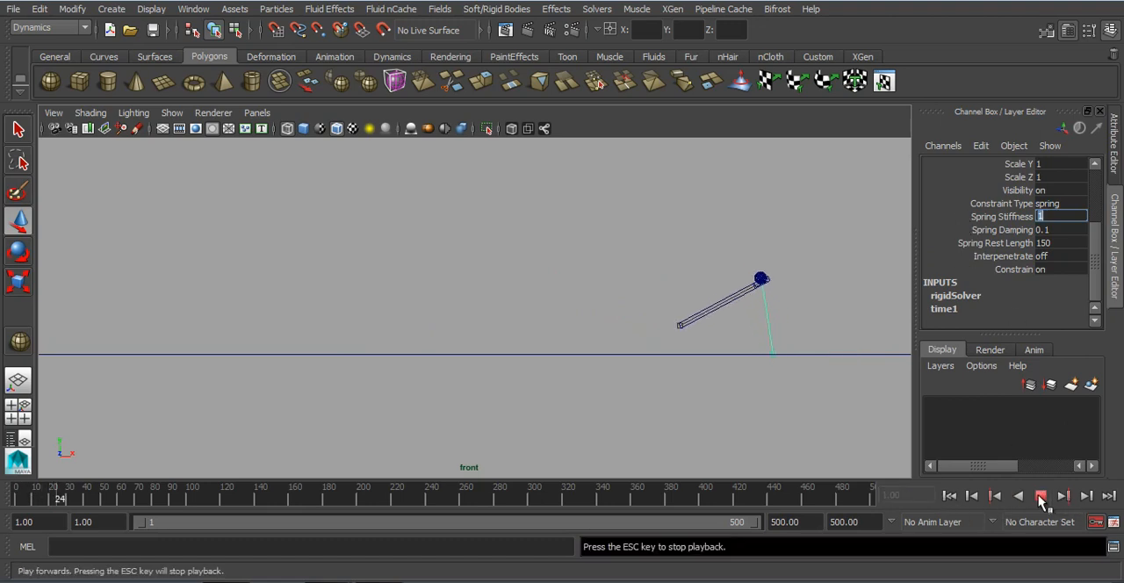
{"action": "left_click", "coordinate": [1040, 497]}
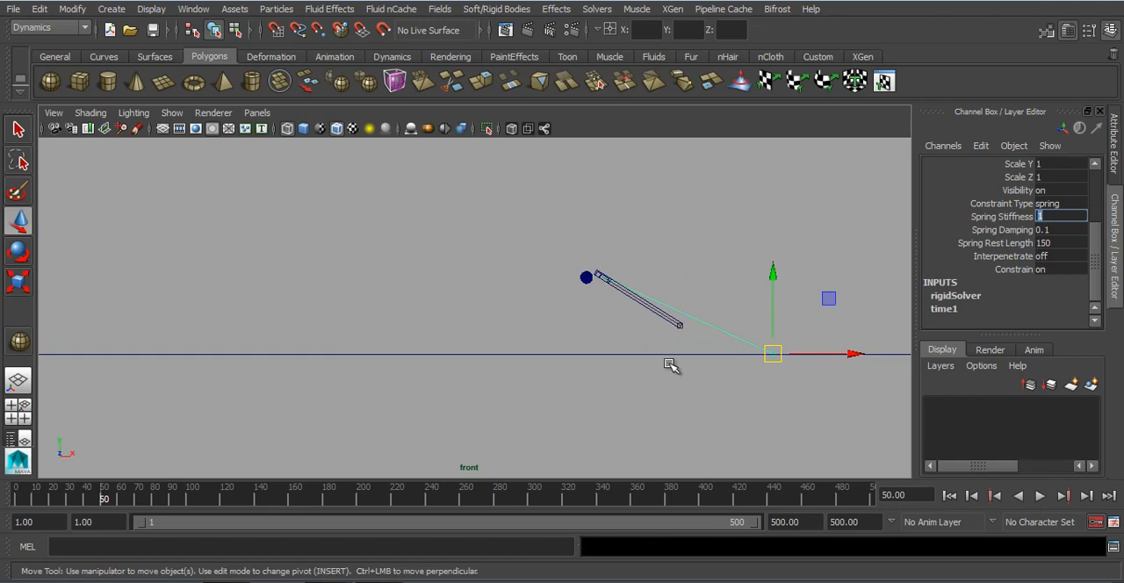
Step: Switch to the perspective view and play the catapult launch there from the first frame, turning on shaded display
{"action": "left_click_drag", "start_coordinate": [634, 365], "coordinate": [622, 369], "text": "alt"}
{"action": "right_click_drag", "start_coordinate": [622, 368], "coordinate": [700, 361], "text": "alt"}
{"action": "middle_click_drag", "start_coordinate": [694, 356], "coordinate": [604, 374], "text": "alt"}
{"action": "key", "text": "space"}
{"action": "left_click_drag", "start_coordinate": [603, 374], "coordinate": [608, 299]}
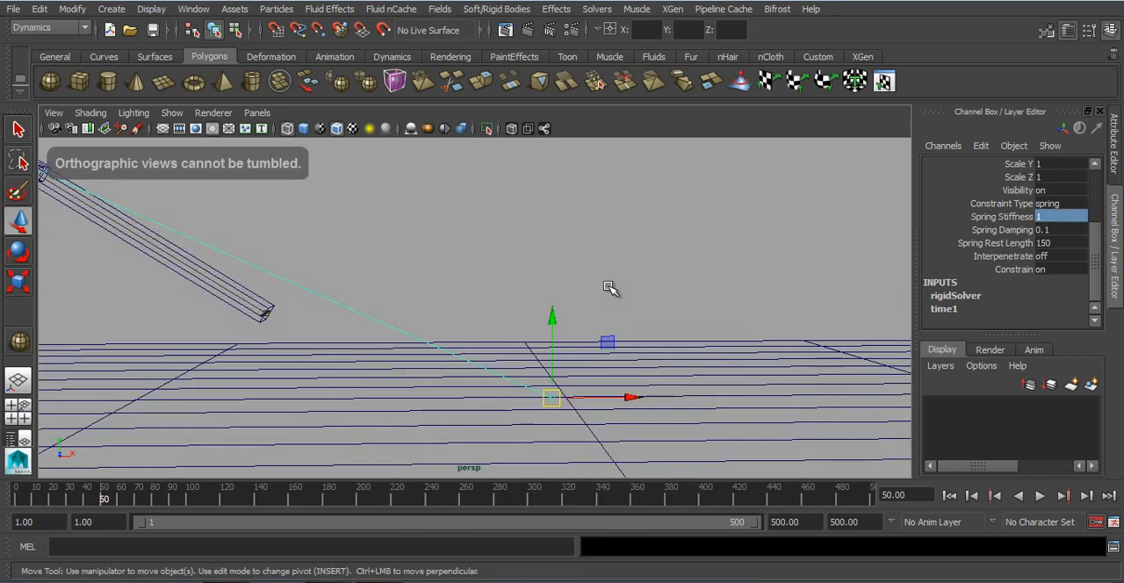
{"action": "middle_click_drag", "start_coordinate": [676, 368], "coordinate": [766, 382], "text": "alt"}
{"action": "right_click_drag", "start_coordinate": [766, 382], "coordinate": [451, 356], "text": "alt"}
{"action": "middle_click_drag", "start_coordinate": [451, 357], "coordinate": [512, 363], "text": "alt"}
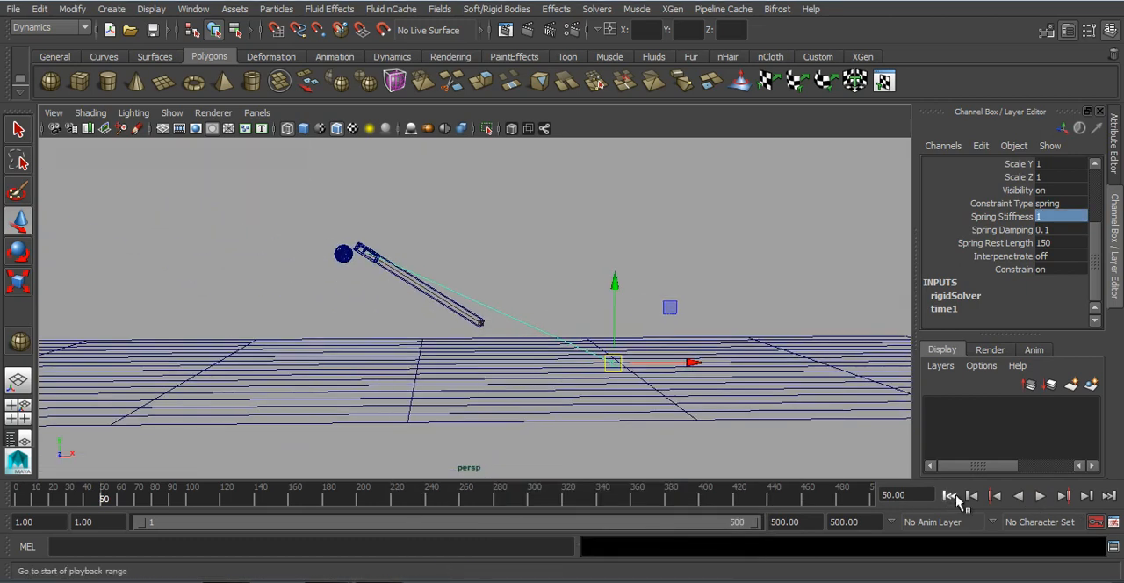
{"action": "left_click", "coordinate": [1039, 496]}
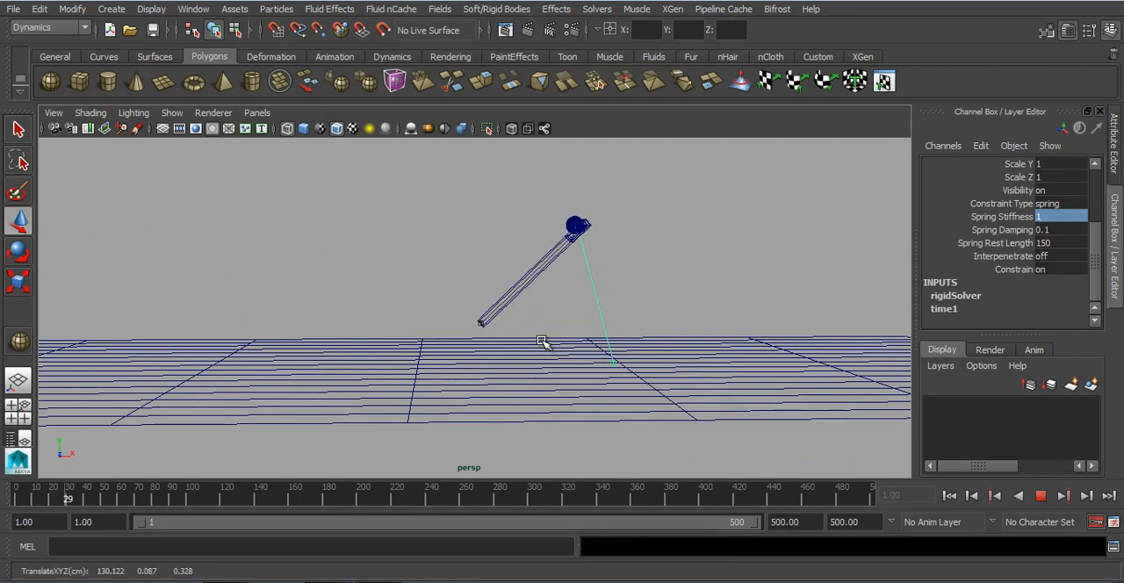
{"action": "key", "text": "5"}
{"action": "left_click", "coordinate": [1040, 494]}
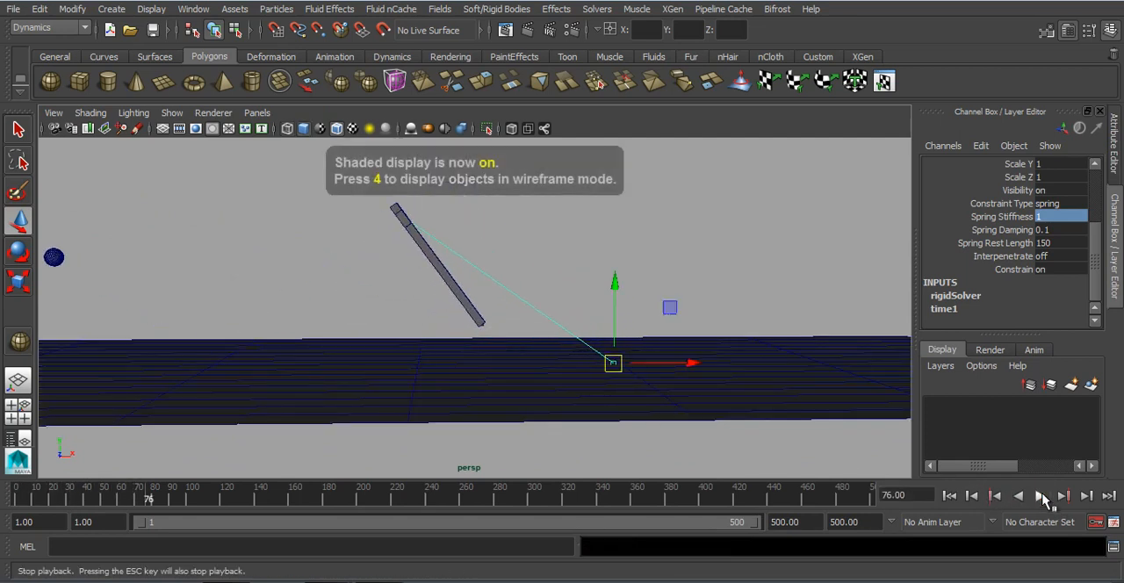
Step: Return the simulation to the first frame with the whole catapult in view, and deselect the spring constraint
{"action": "left_click_drag", "start_coordinate": [647, 334], "coordinate": [521, 366], "text": "alt"}
{"action": "right_click_drag", "start_coordinate": [522, 366], "coordinate": [632, 409], "text": "alt"}
{"action": "left_click_drag", "start_coordinate": [632, 409], "coordinate": [697, 439], "text": "alt"}
{"action": "left_click", "coordinate": [949, 495]}
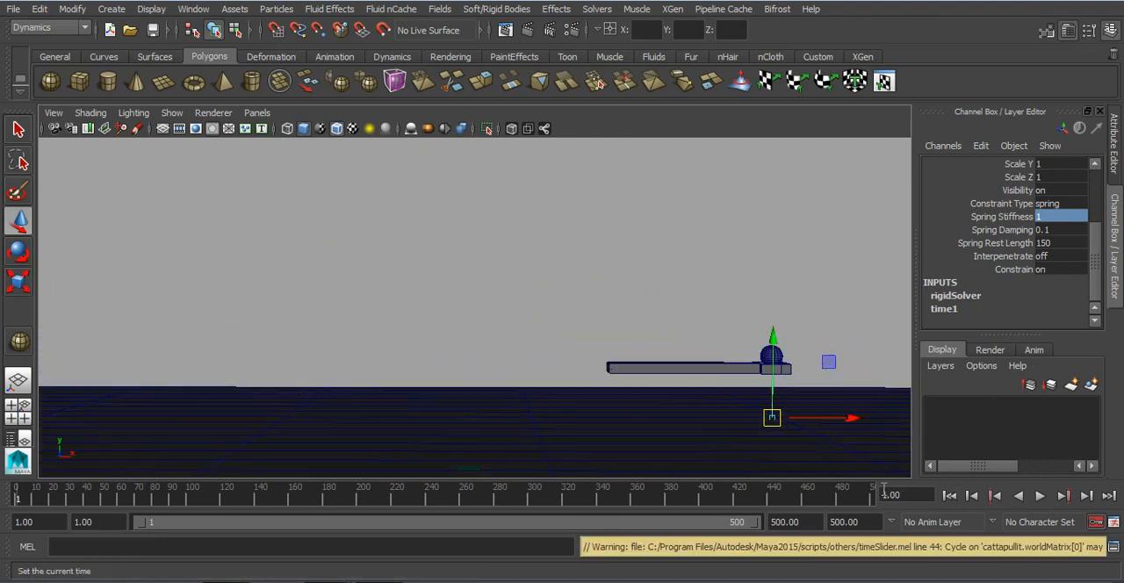
{"action": "left_click", "coordinate": [619, 296]}
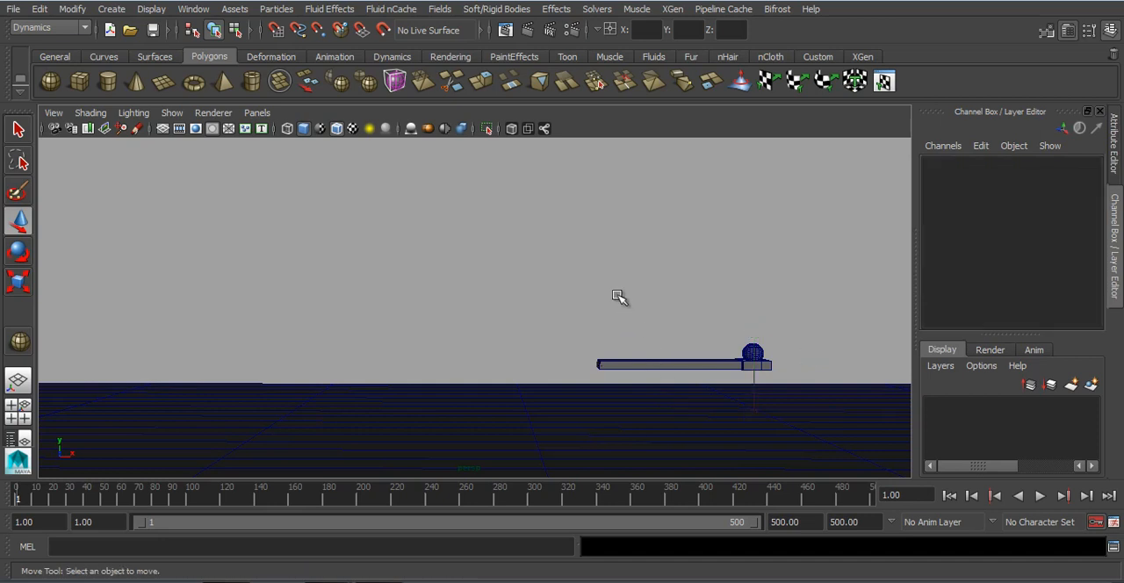